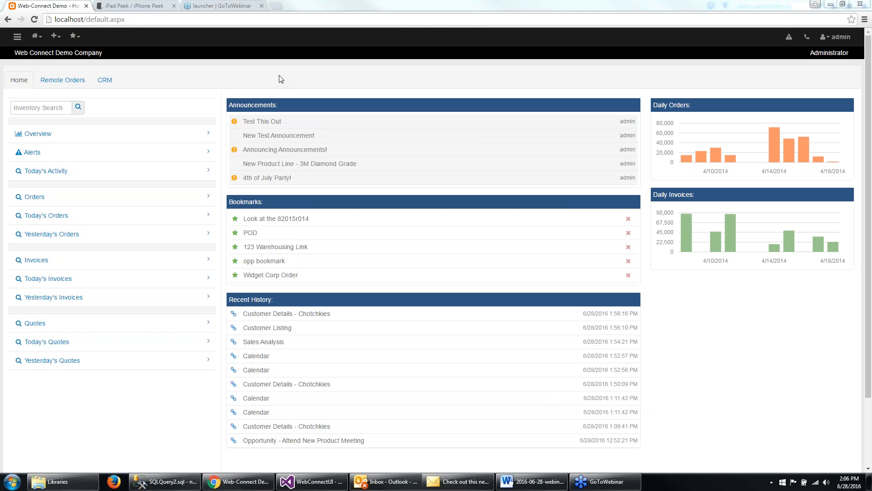
Browse the main navigation categories and the Activity Summary options, view the Inventory item inquiry page, and return to the home page
left_click(17, 39)
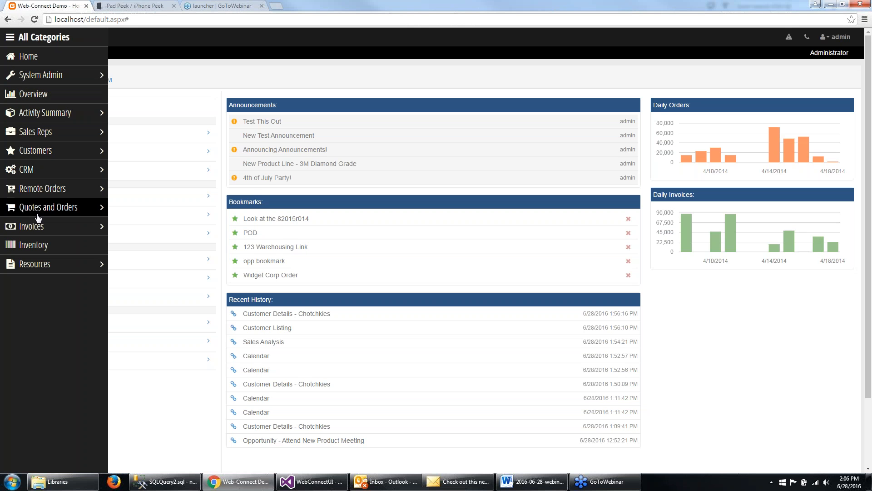
left_click(57, 115)
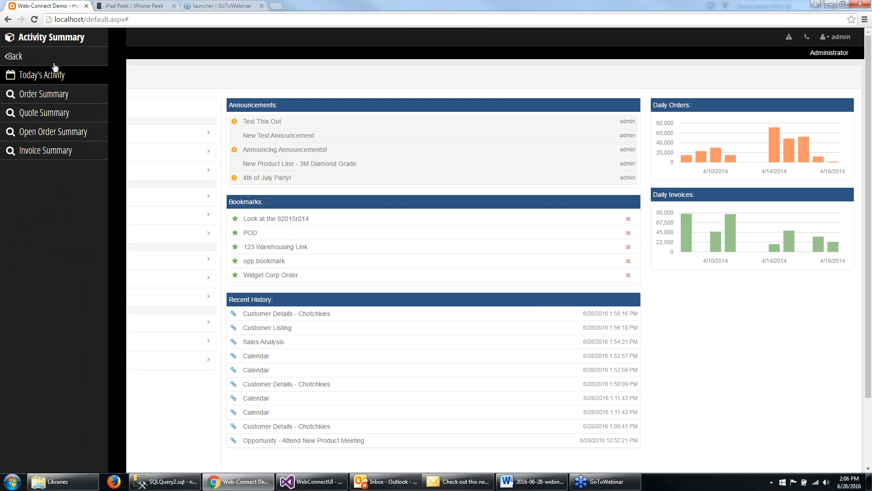
left_click(25, 57)
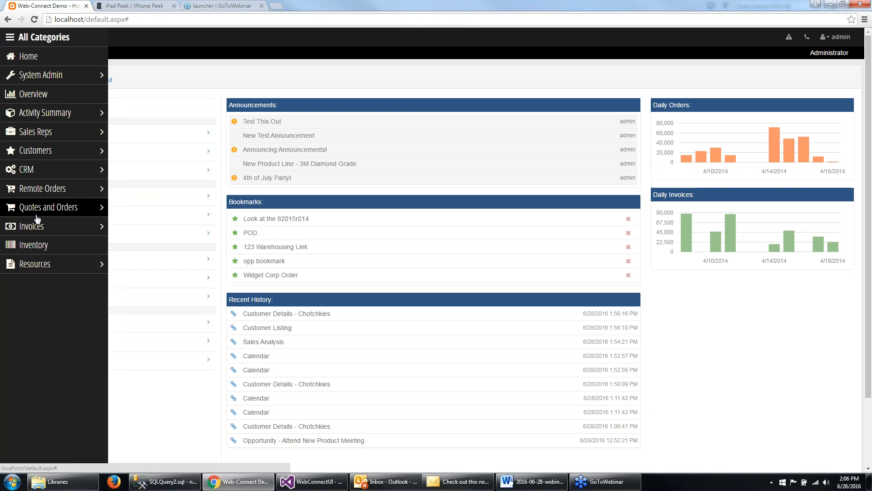
left_click(41, 246)
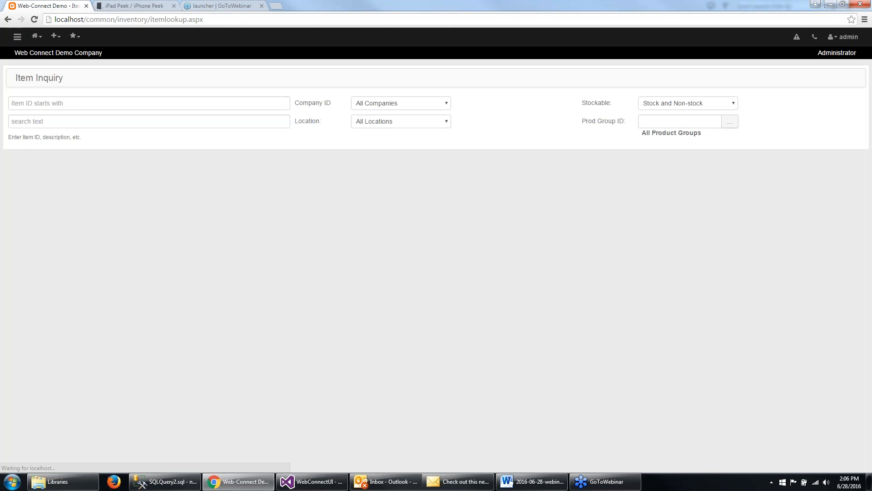
left_click(8, 19)
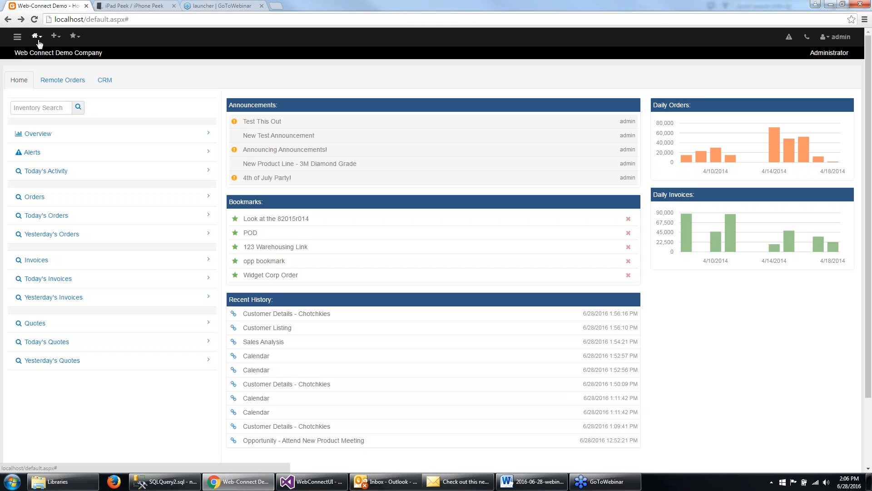
Review the home page's quick links, new-record shortcuts and saved bookmarks
left_click(36, 37)
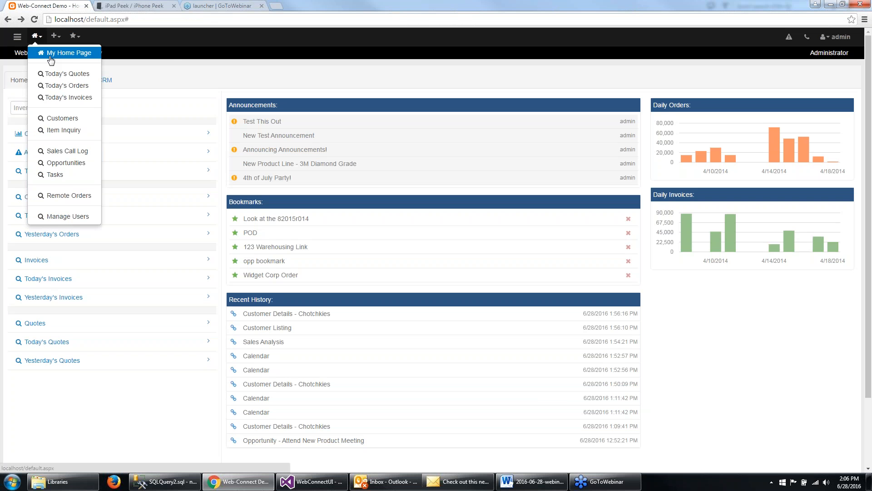
left_click(173, 60)
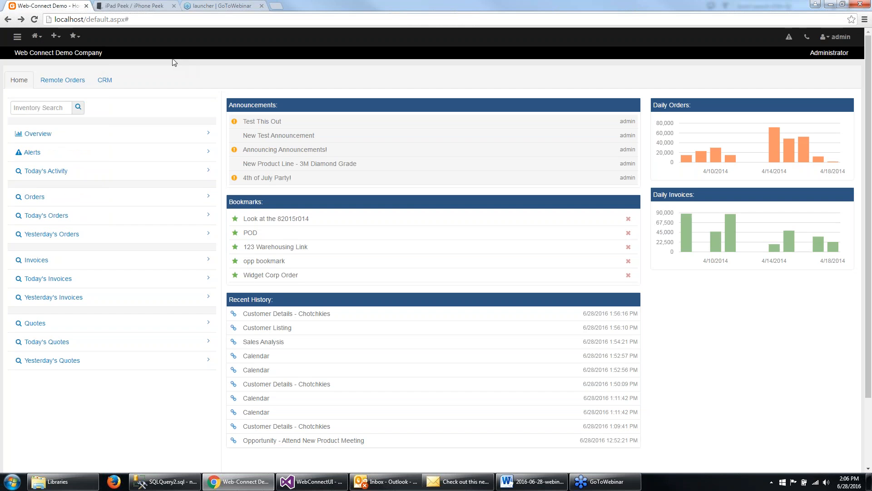
left_click(55, 36)
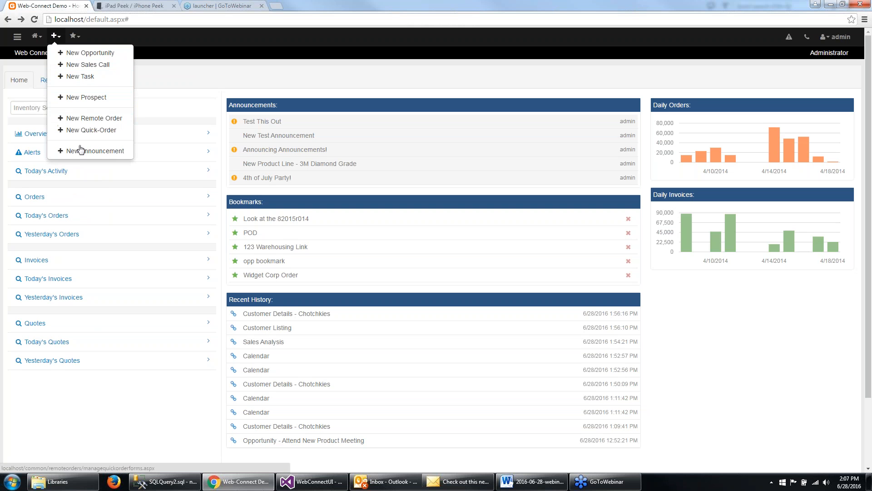
left_click(74, 36)
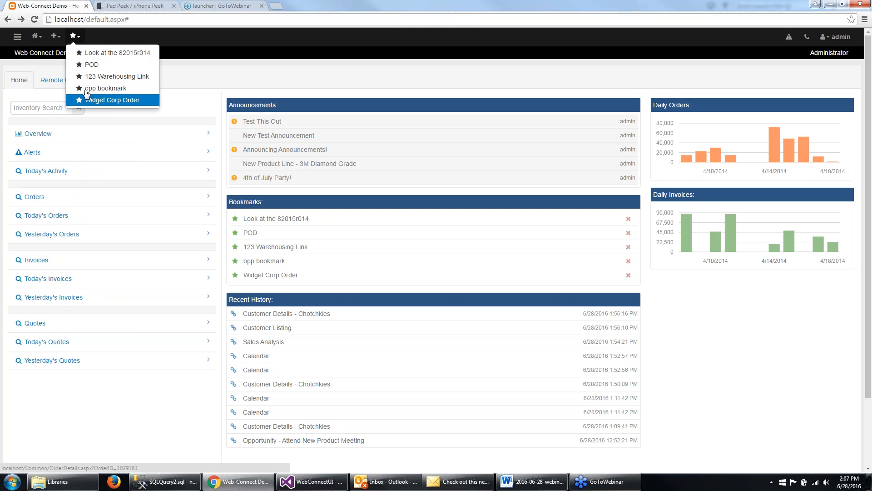
left_click(334, 54)
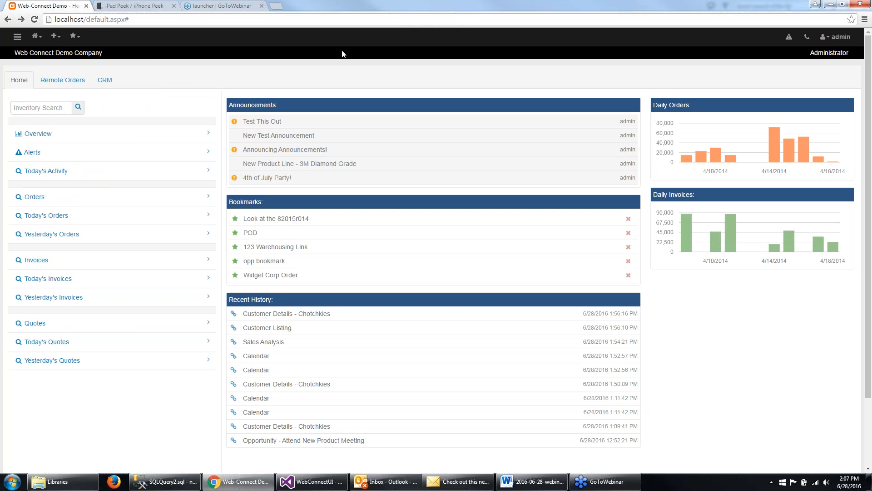
View the Record Sales Call form and the admin account options without saving anything
left_click(808, 38)
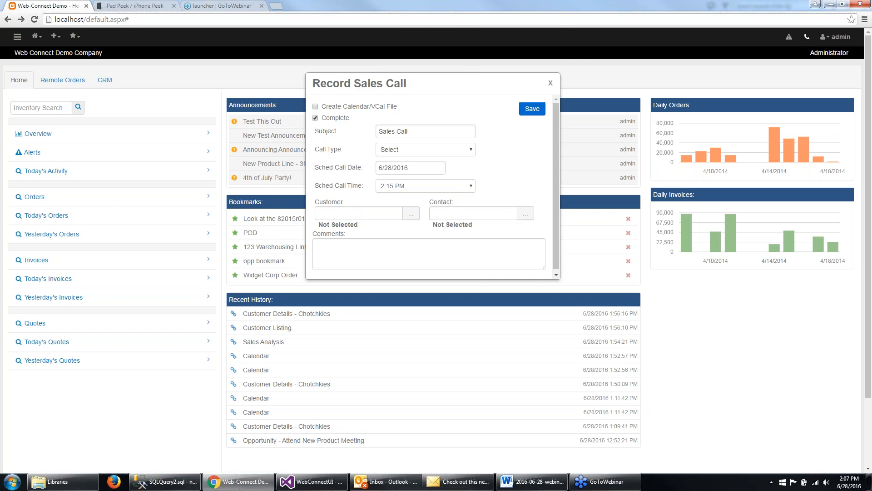
left_click(551, 82)
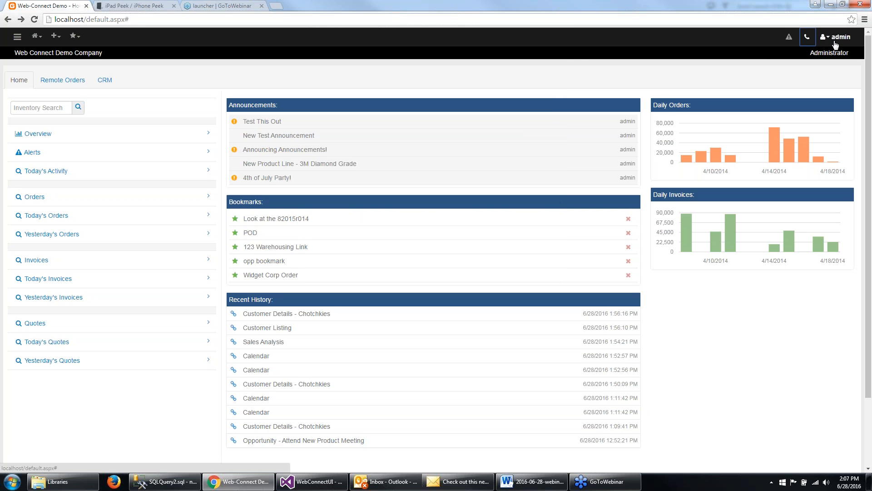
left_click(835, 40)
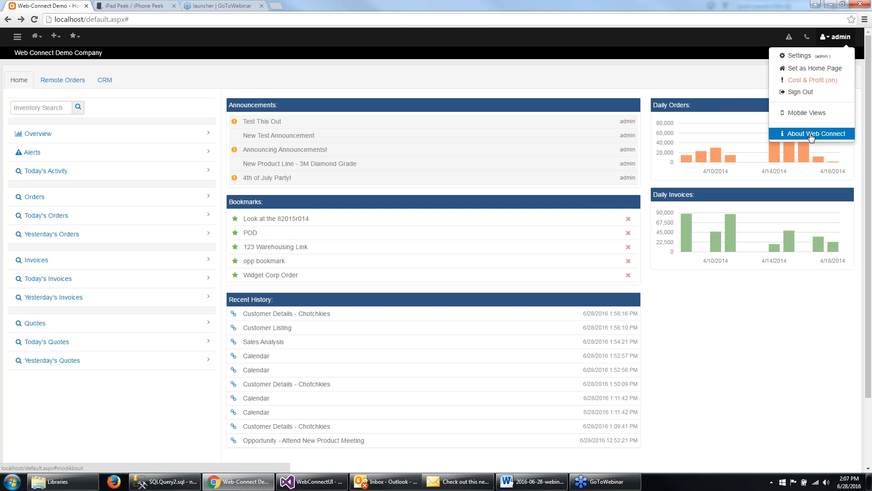
left_click(742, 79)
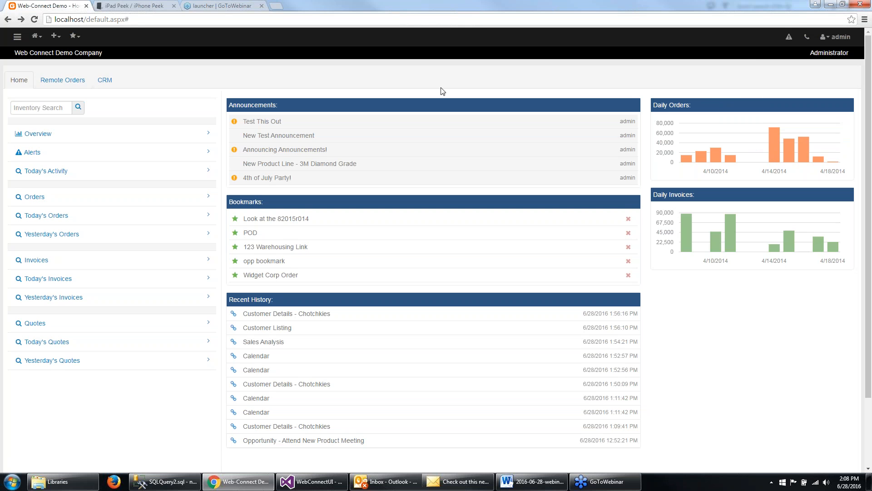
View the Remote Orders and CRM dashboards, and turn off Factor Success Probability for the opportunities
left_click(63, 81)
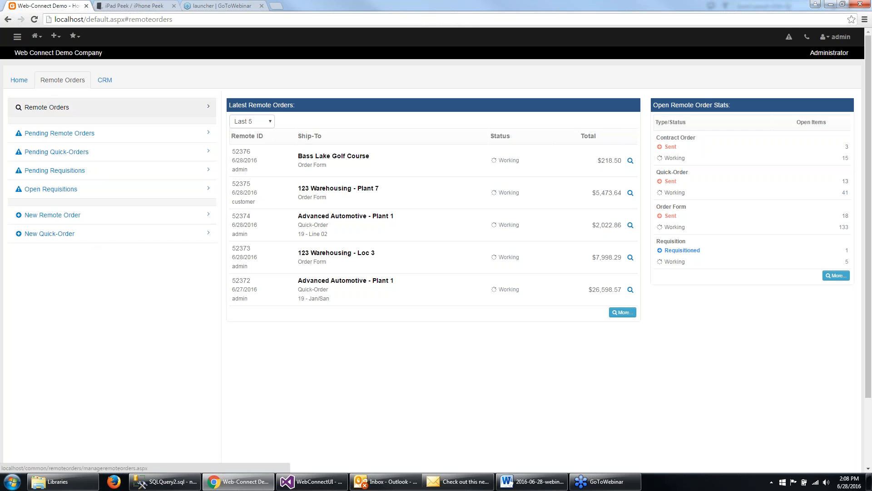
left_click(104, 81)
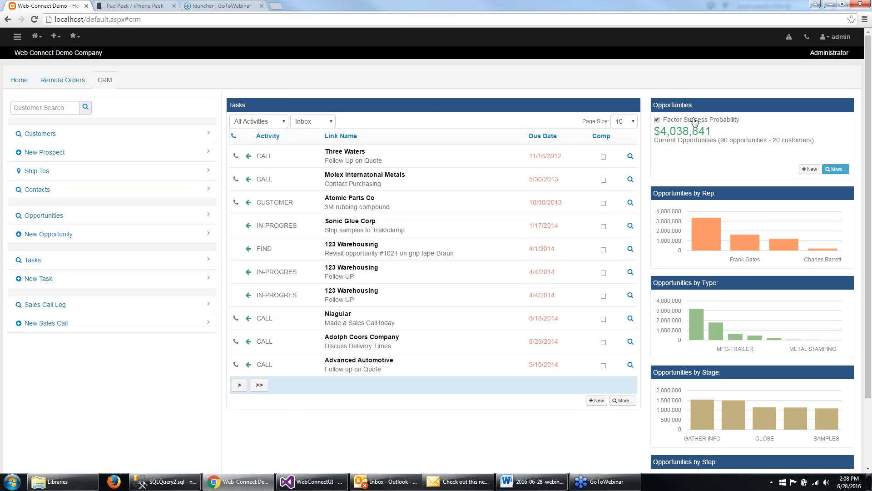
left_click(657, 120)
Examine the opportunity charts by rep, type, stage and step, and return to the Home dashboard
mouse_move(700, 235)
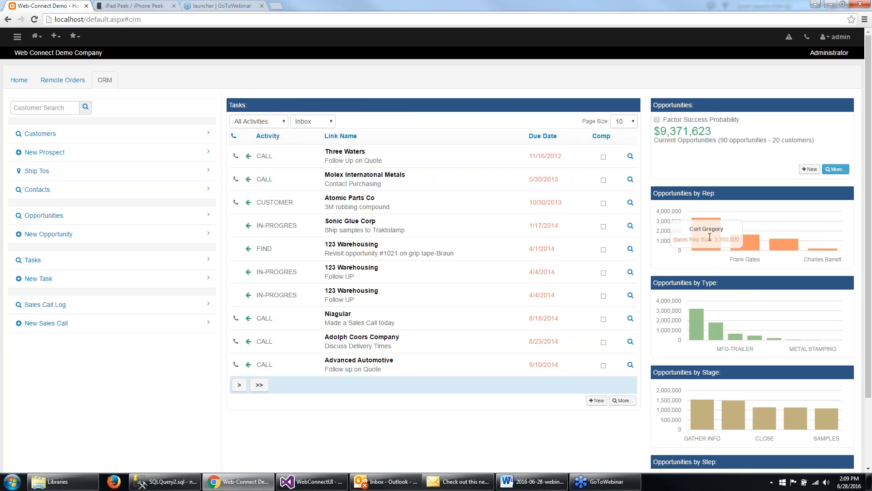
mouse_move(697, 325)
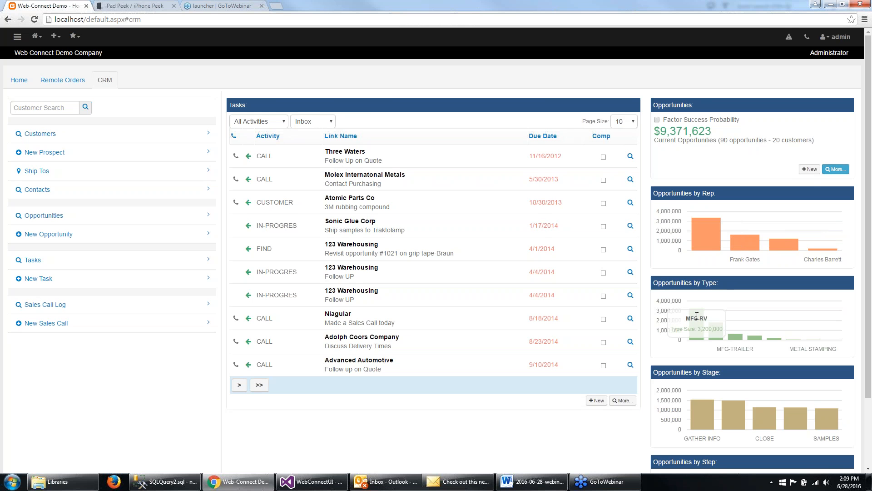
scroll(698, 316, "down", 3)
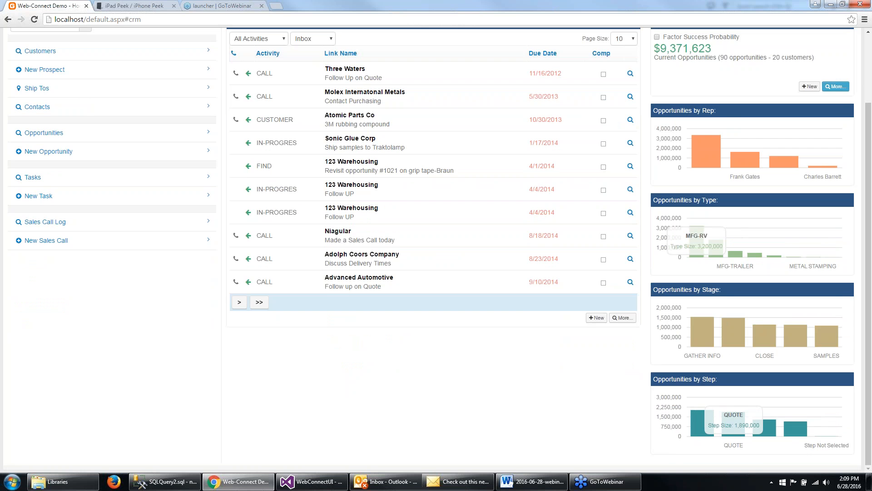
scroll(698, 316, "up", 3)
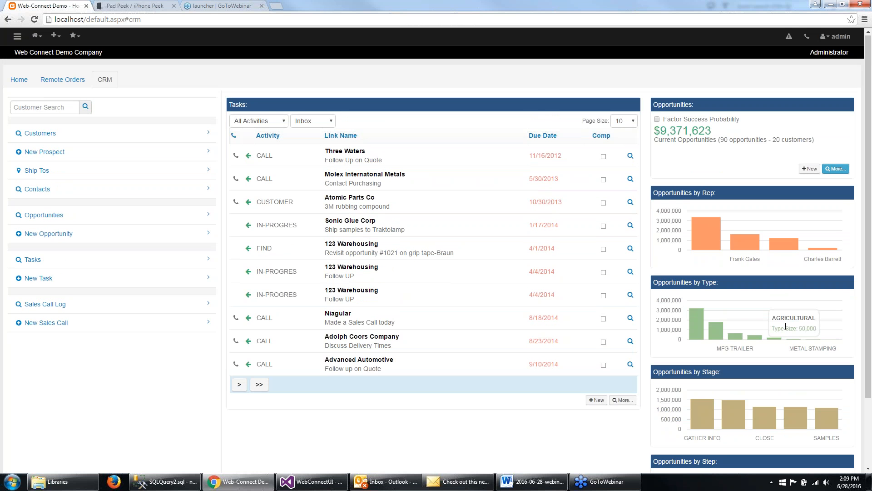
mouse_move(782, 311)
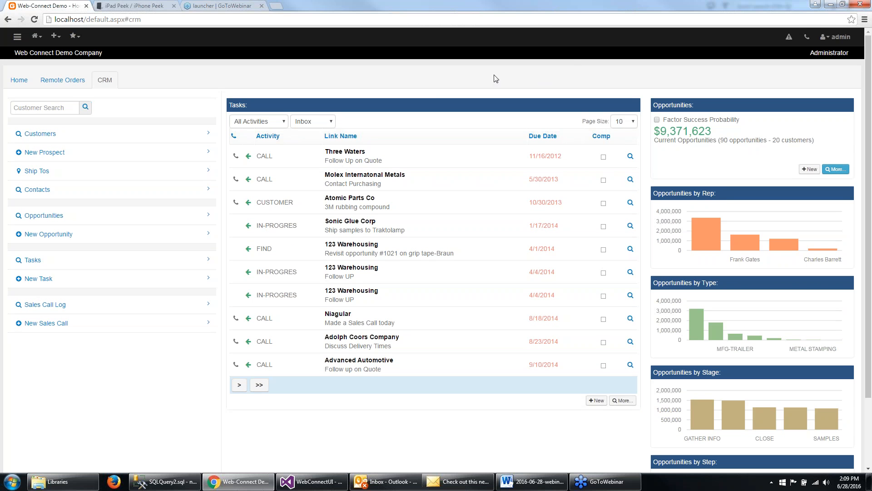
left_click(29, 81)
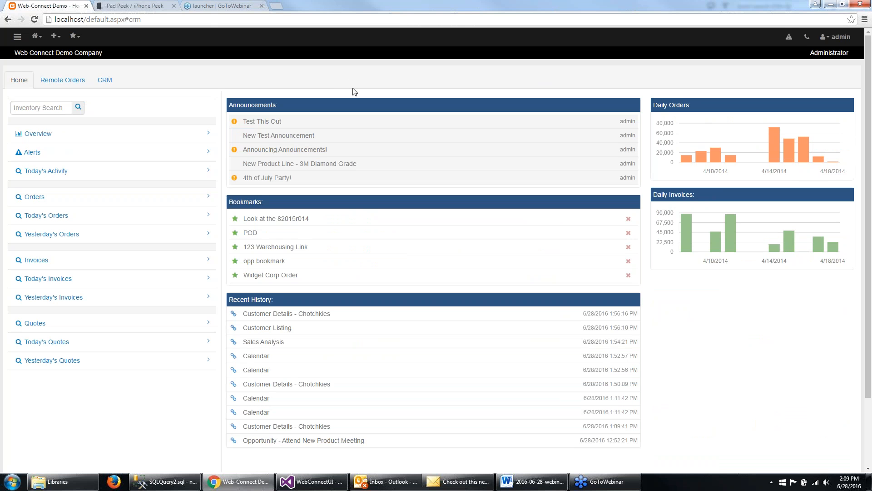
Switch to the iPad Peek phone simulator and review the mobile site's Activity, CRM and New lists
left_click(144, 7)
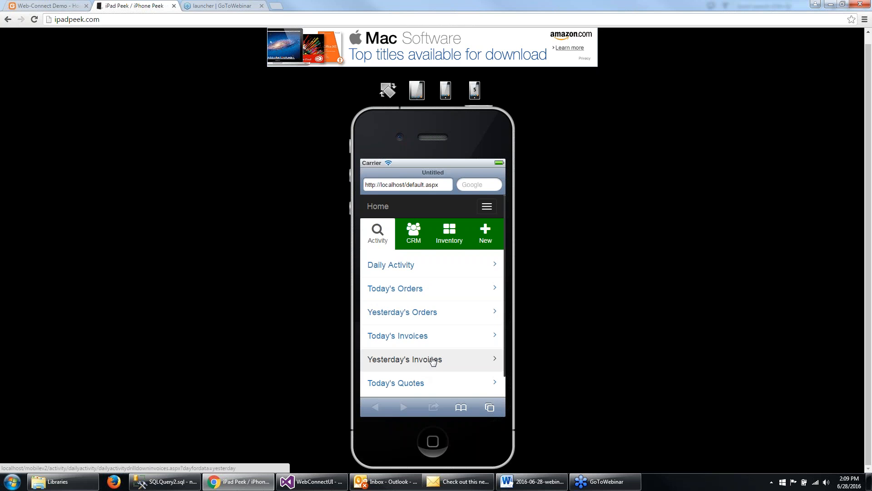
scroll(433, 362, "down", 1)
scroll(432, 361, "up", 2)
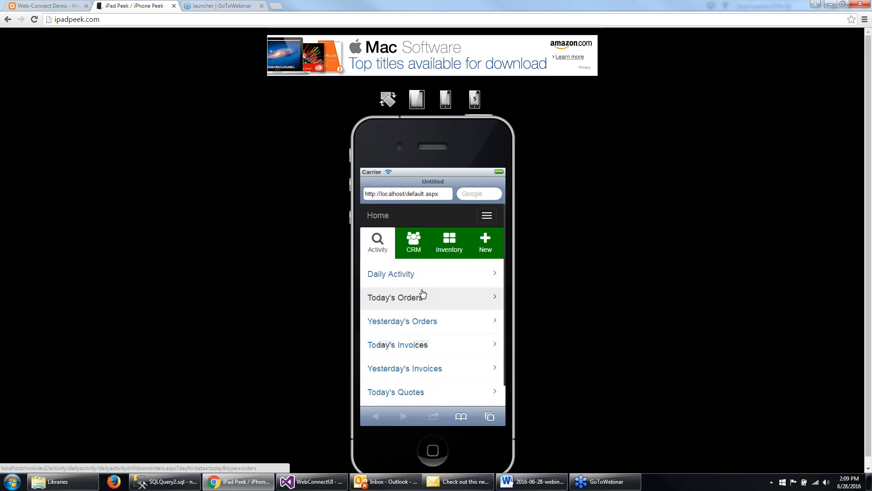
left_click(418, 251)
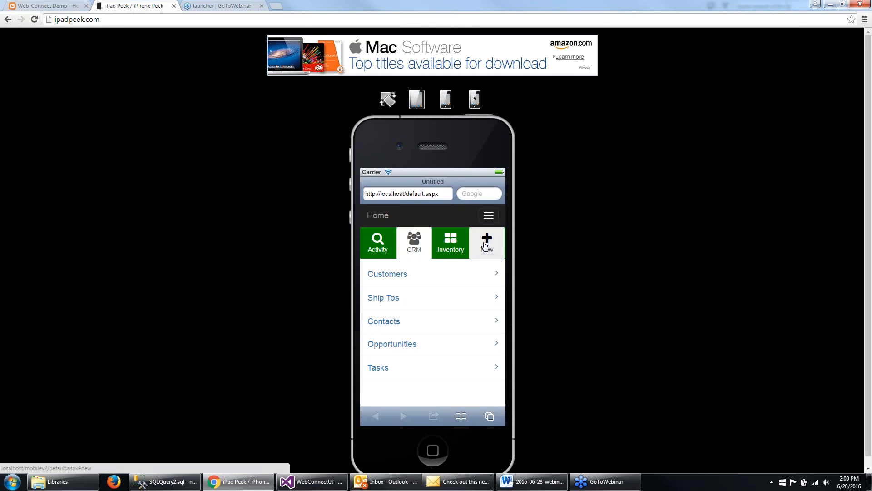
left_click(485, 246)
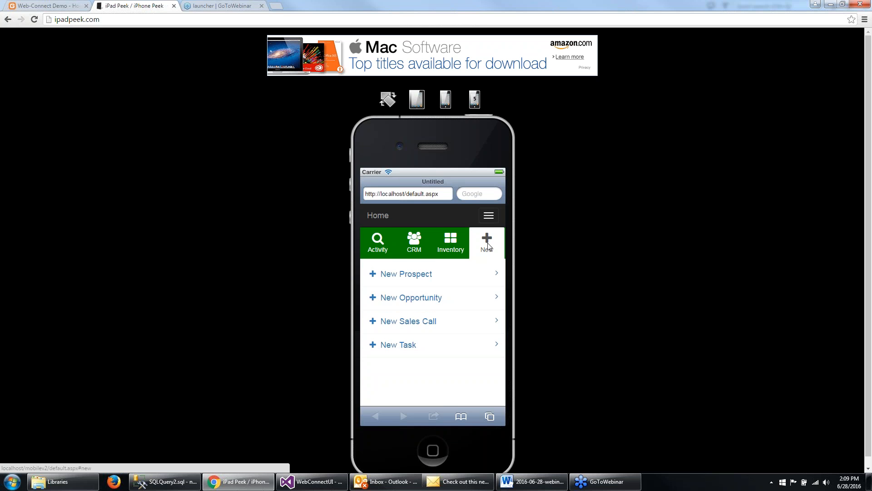
Change the simulated phone from the mobile site to the full desktop view and look through its home page
left_click(489, 216)
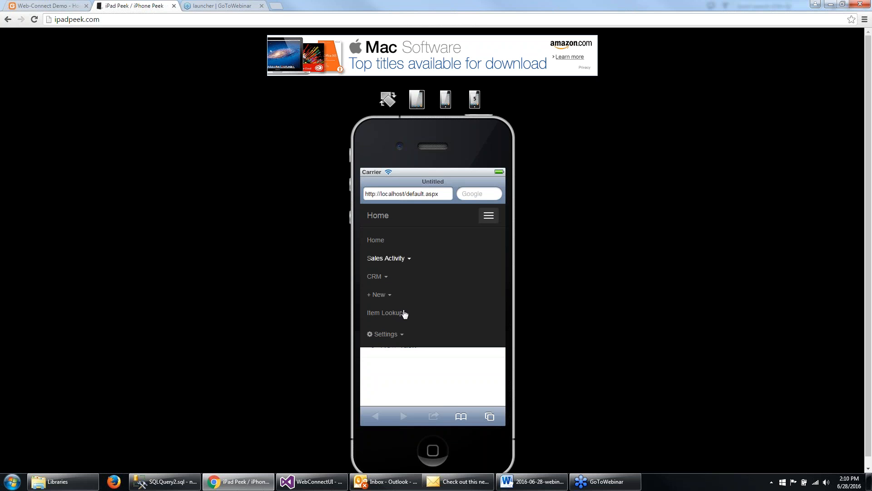
left_click(397, 337)
left_click(416, 360)
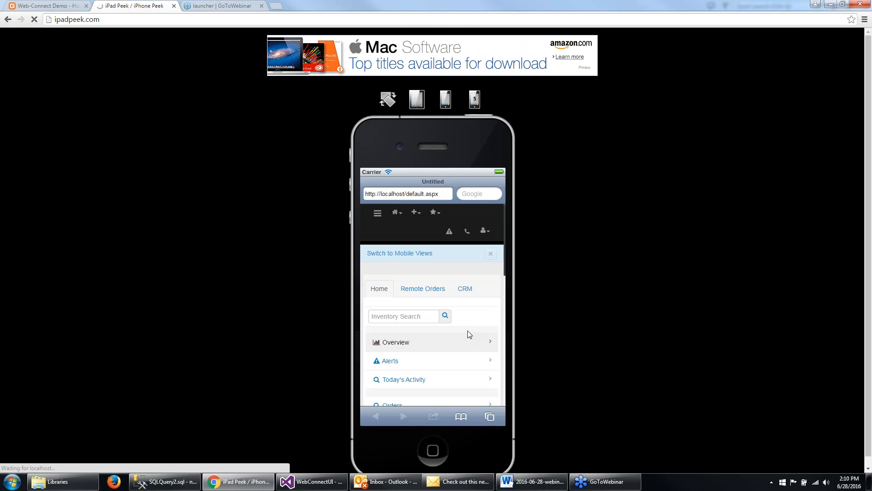
scroll(484, 327, "down", 5)
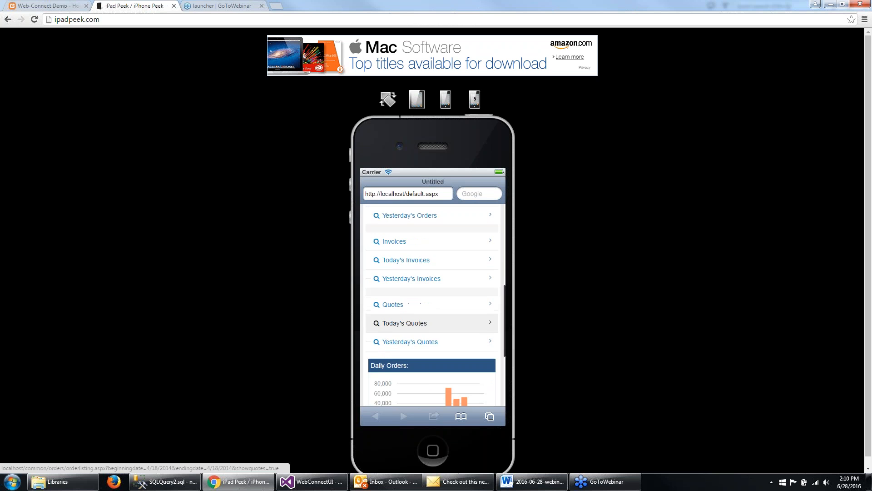
scroll(482, 323, "down", 5)
scroll(481, 314, "up", 5)
scroll(431, 314, "up", 5)
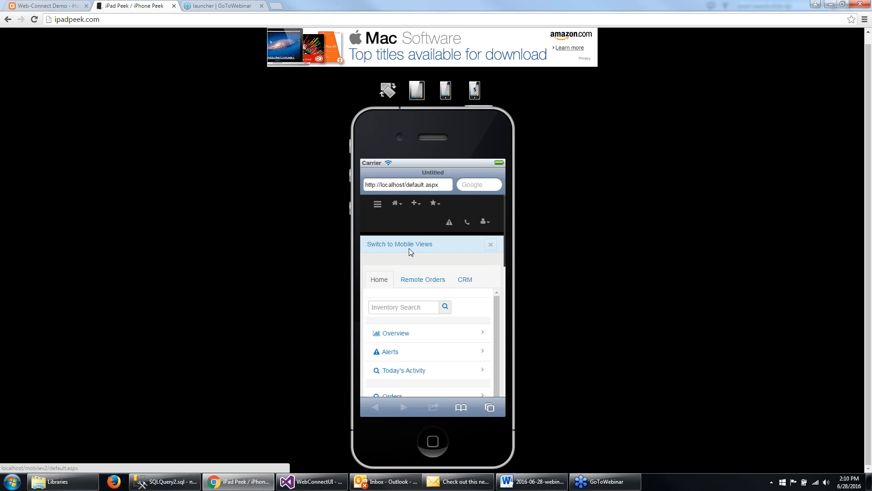
Dismiss the Switch to Mobile Views banner and return the simulated phone to the mobile views through the account options
left_click(490, 246)
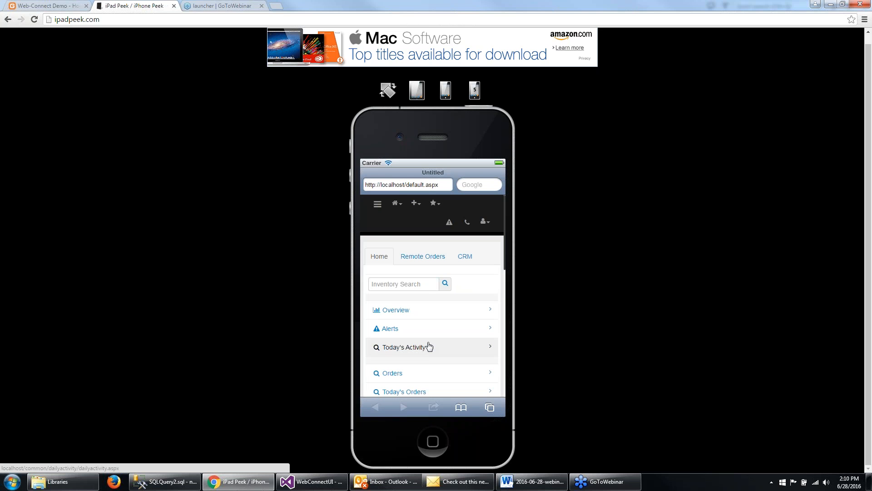
left_click(485, 222)
left_click(452, 296)
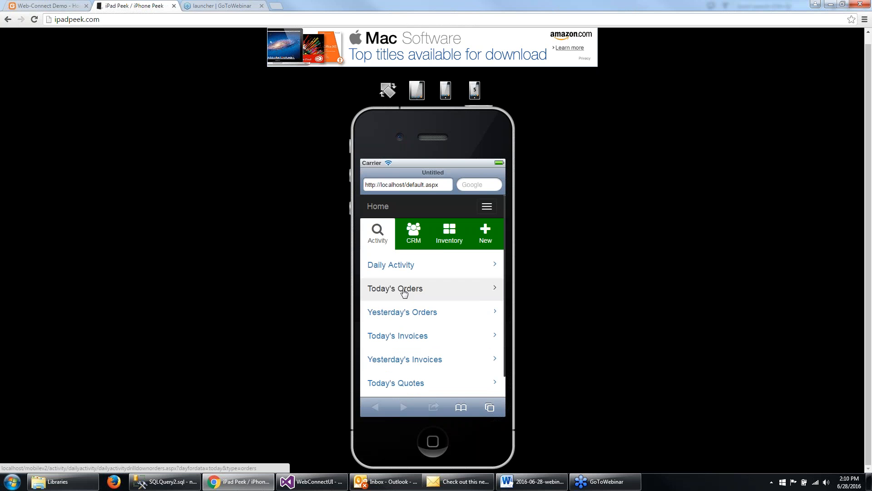
Switch back to the Web-Connect Demo site and open the CRM calendar
left_click(44, 7)
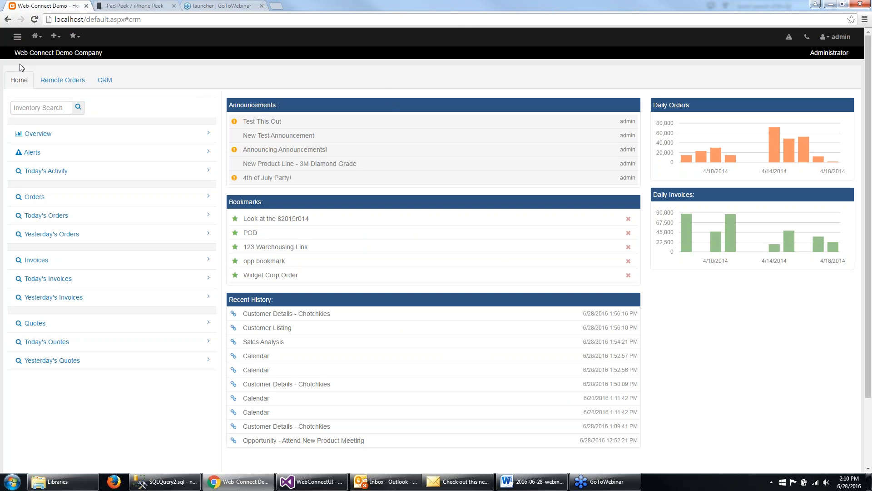
left_click(17, 37)
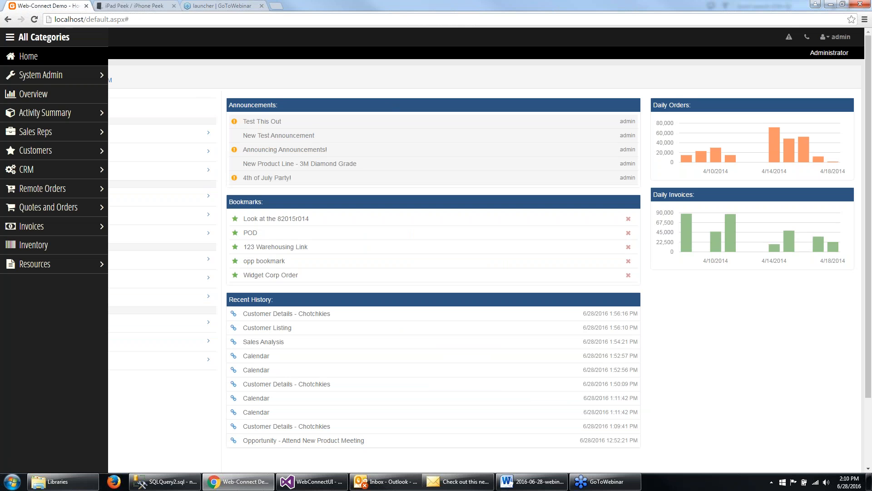
left_click(25, 170)
left_click(16, 94)
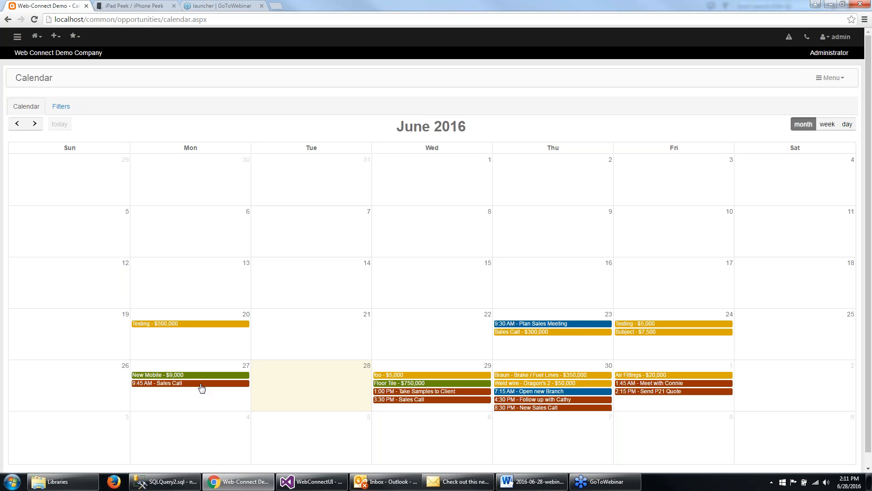
Review the June 23 Plan Sales Meeting task, the $300,000 Sales Call opportunity and the new-event options for July 8
left_click(578, 324)
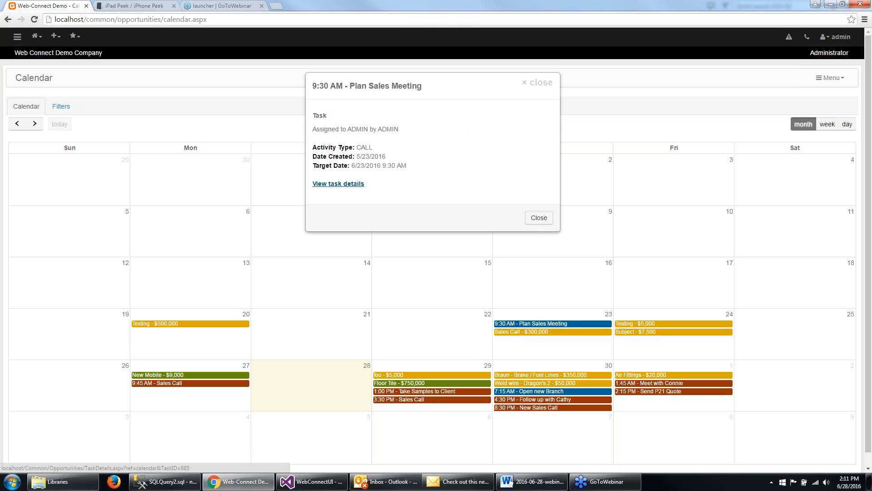
left_click(535, 219)
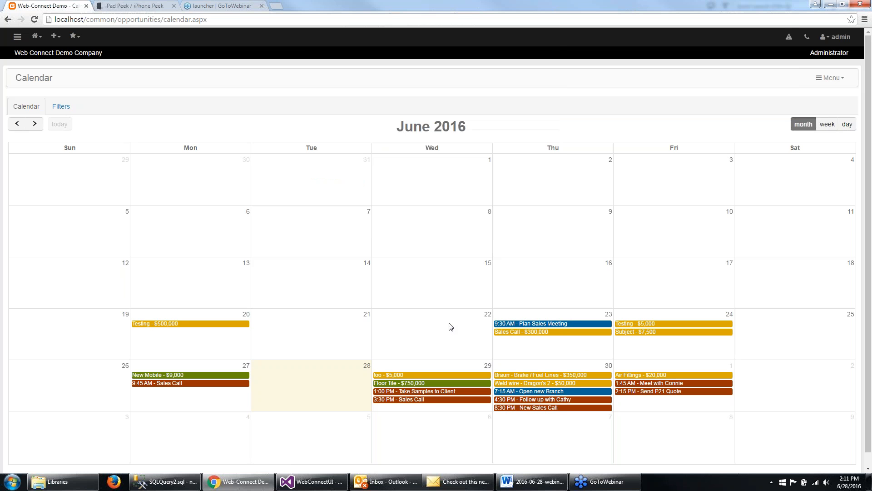
left_click(571, 335)
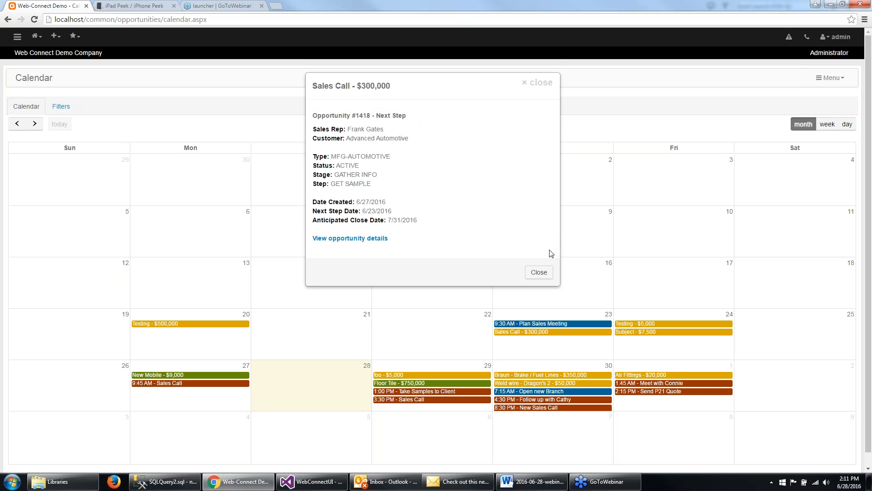
left_click(544, 272)
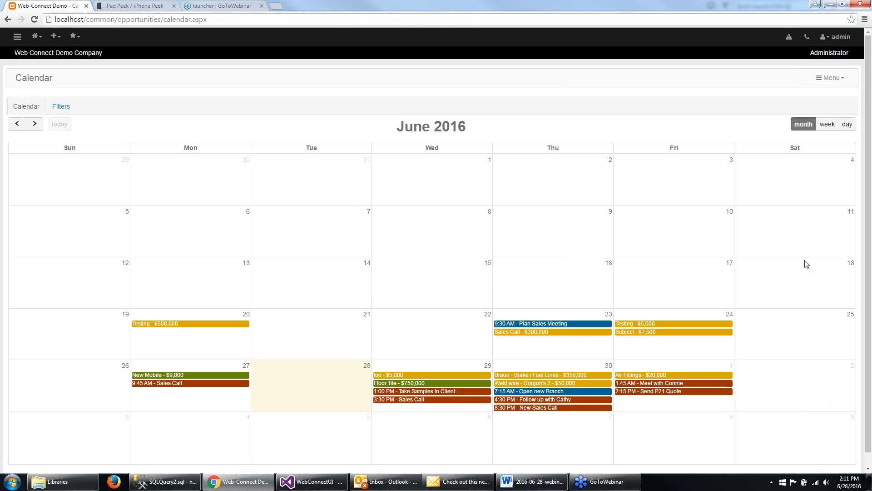
left_click(642, 439)
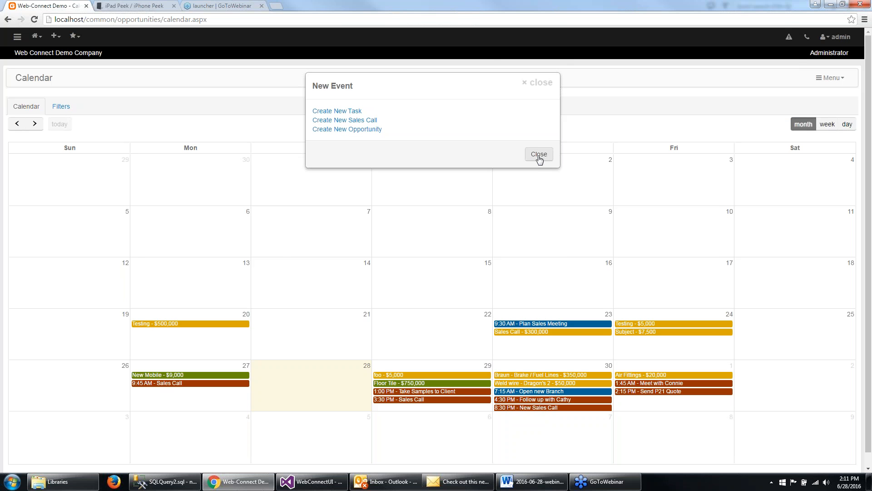
left_click(539, 155)
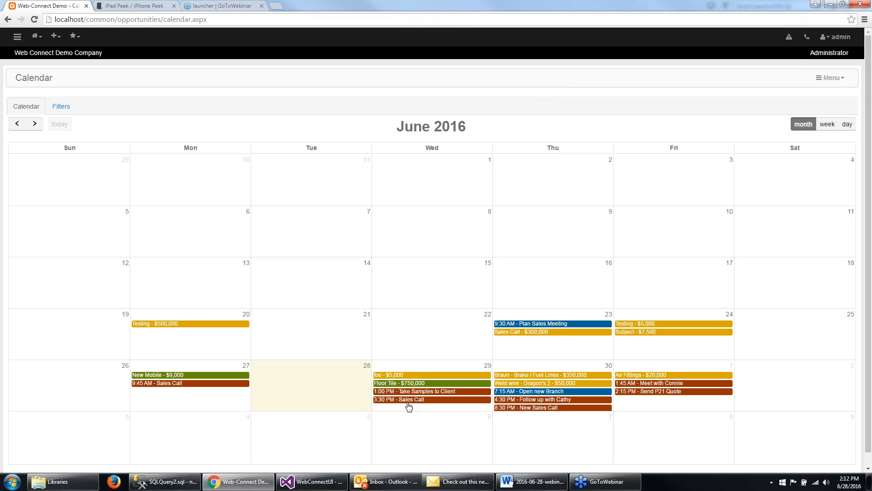
Move the 3:30 PM Sales Call from June 29 to June 30 and check the full event list for that day
left_click_drag(547, 415, 552, 416)
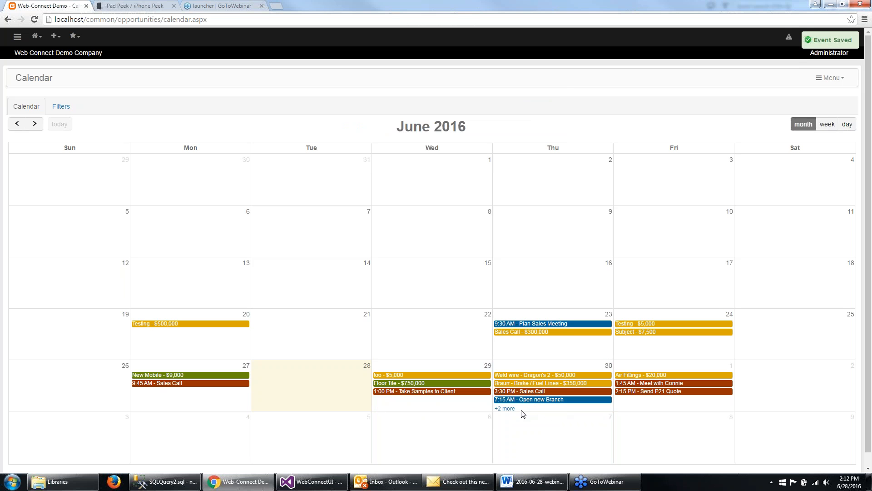
left_click(505, 408)
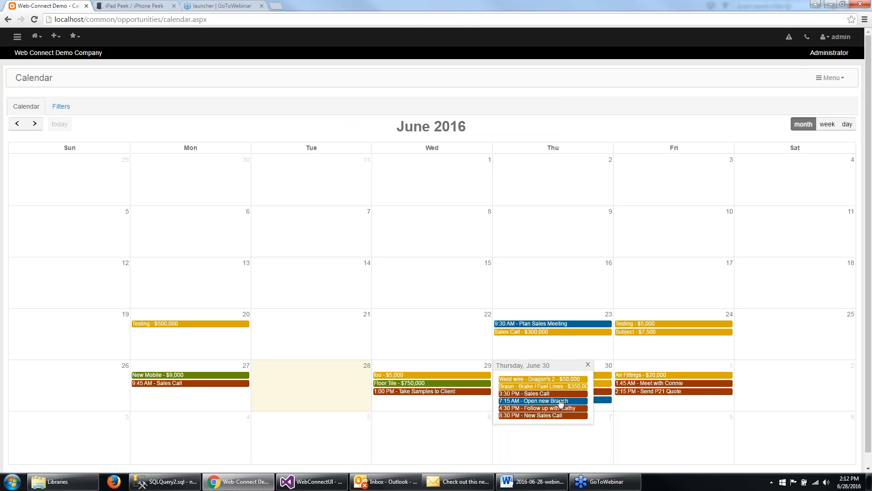
left_click(588, 365)
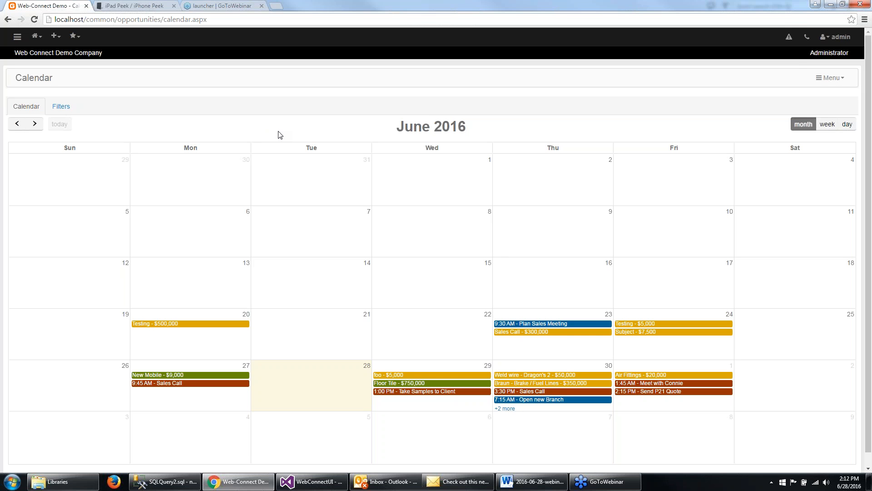
Open the Sales Analysis report from the Invoices category
left_click(17, 39)
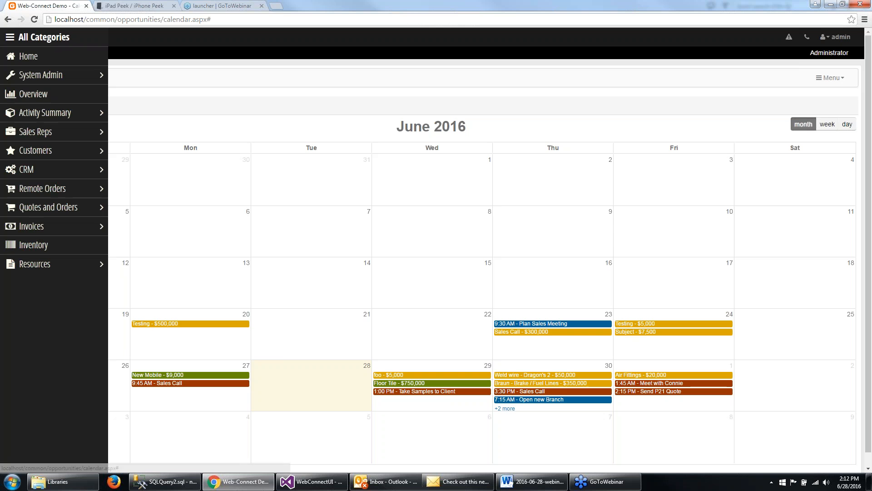
left_click(33, 226)
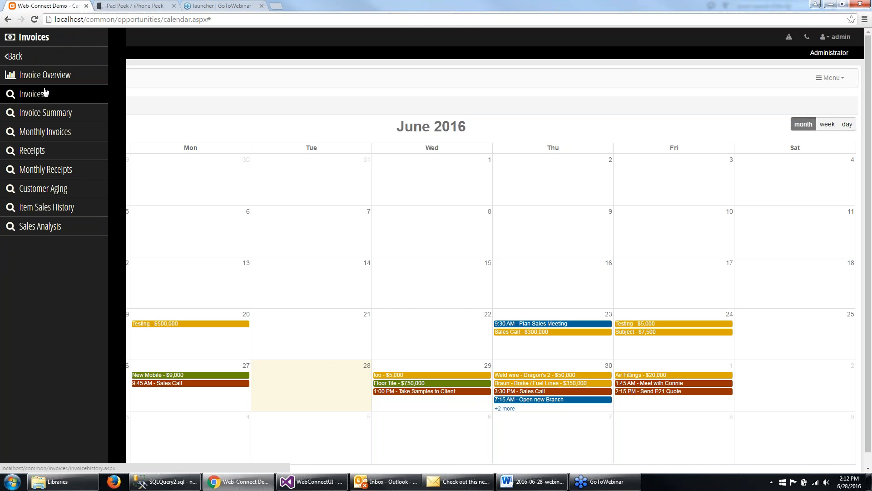
left_click(51, 231)
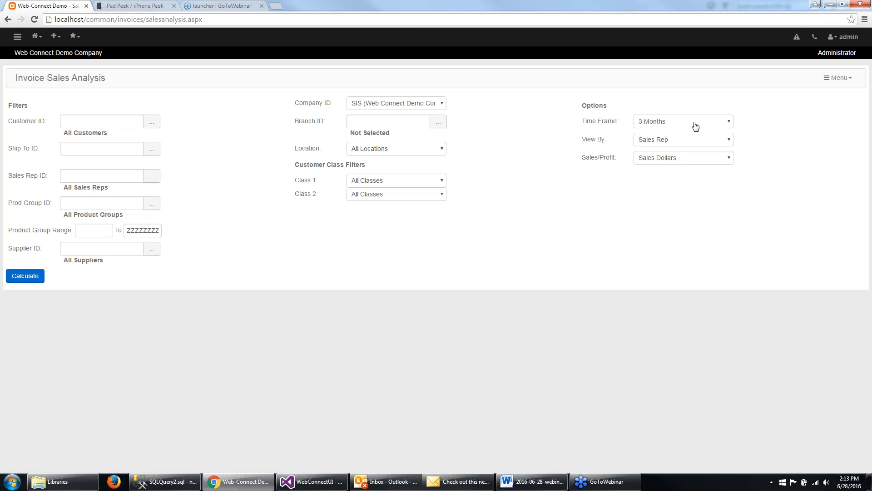
Set the sales analysis to view by Customer, calculate it and look through the monthly sales per customer
left_click(668, 144)
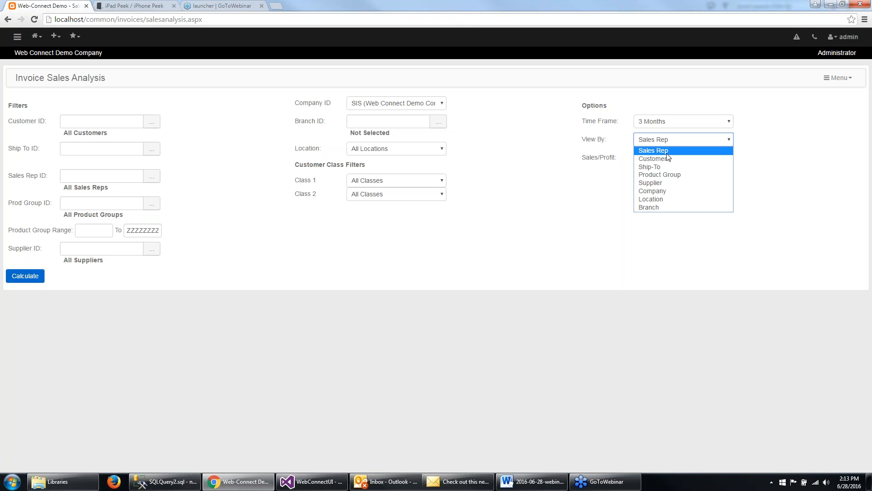
left_click(653, 160)
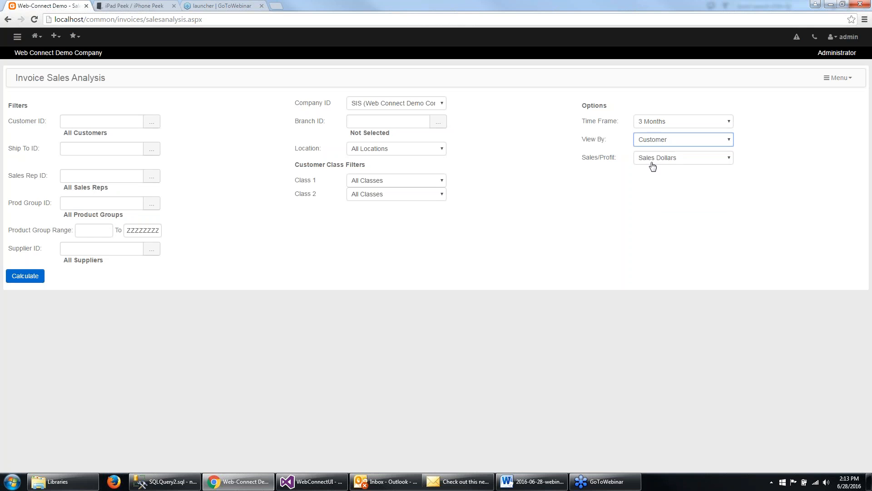
left_click(29, 279)
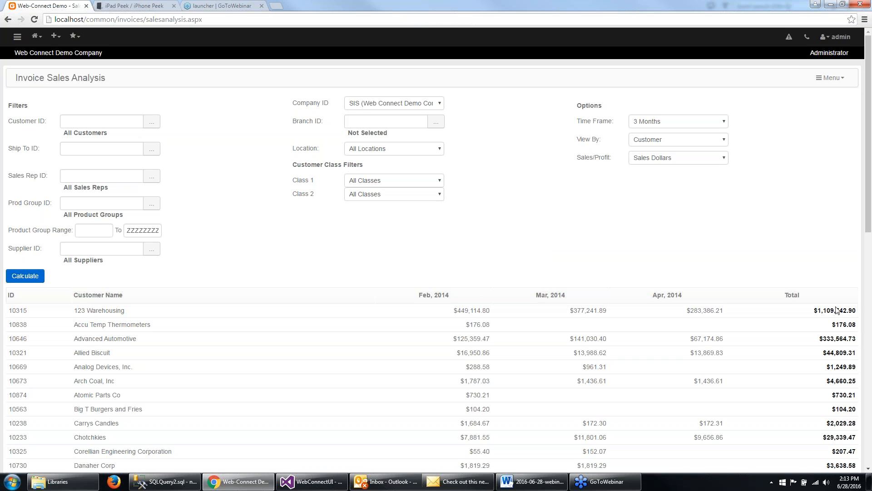
scroll(783, 296, "down", 12)
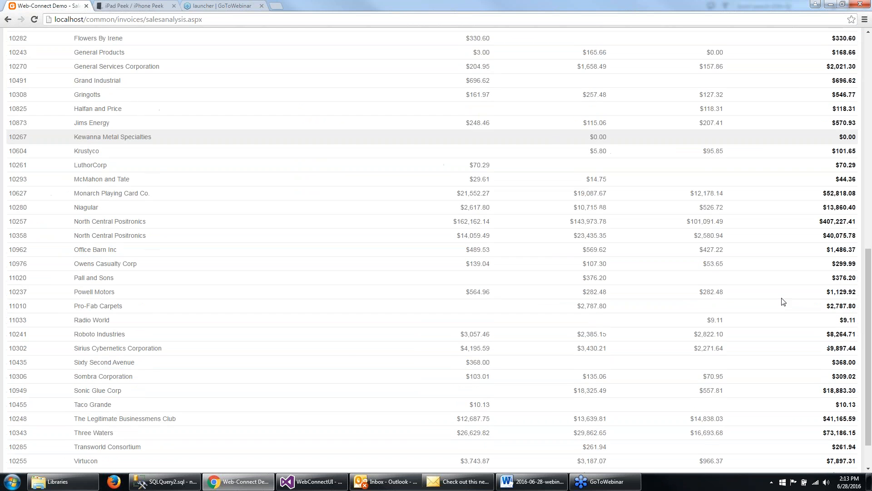
left_click_drag(870, 438, 869, 200)
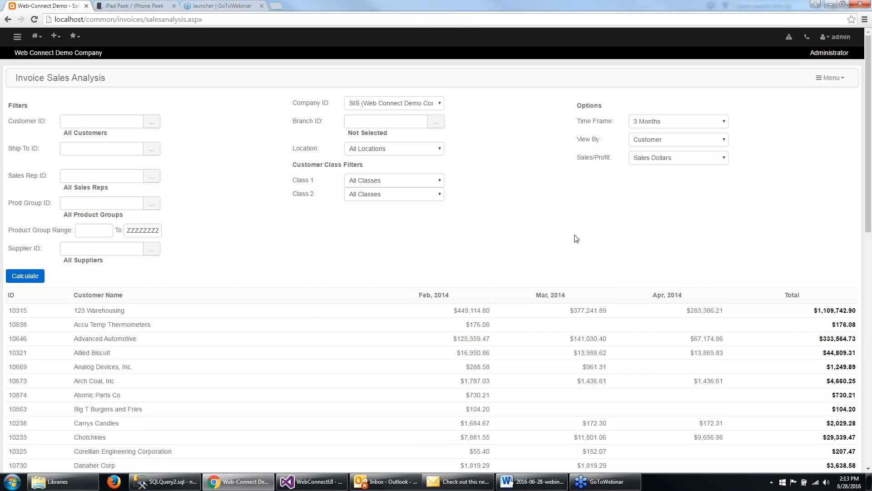
Change the analysis time frame to 24 Month Comparison and recalculate the report
left_click(654, 122)
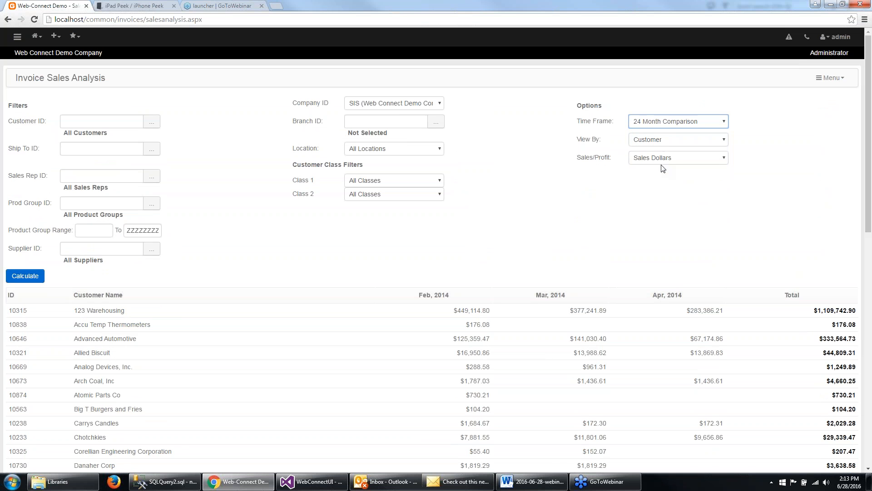
left_click(662, 164)
left_click(12, 278)
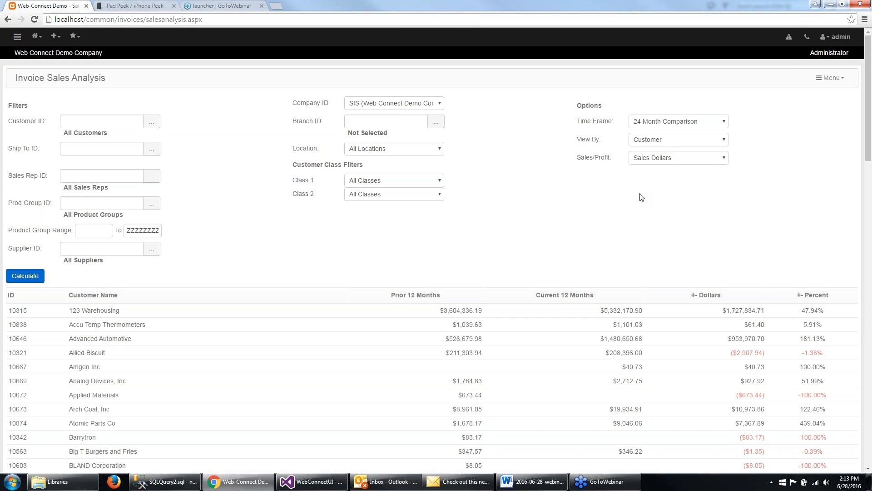
Examine the dollar and percent changes between the prior and current 12 months for each customer
scroll(641, 197, "down", 2)
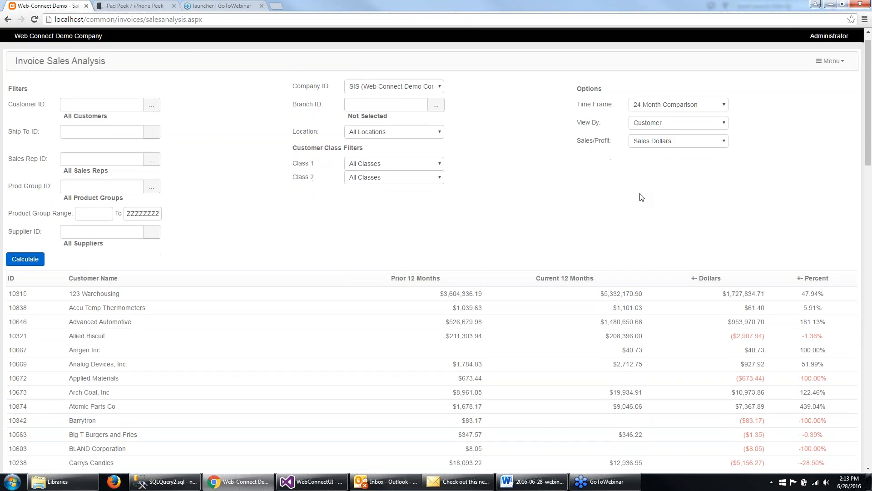
scroll(641, 197, "down", 1)
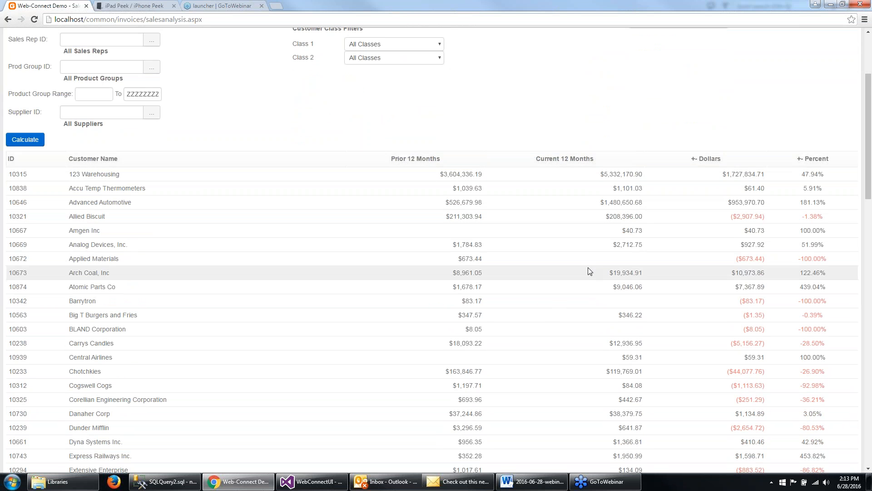
scroll(589, 272, "down", 3)
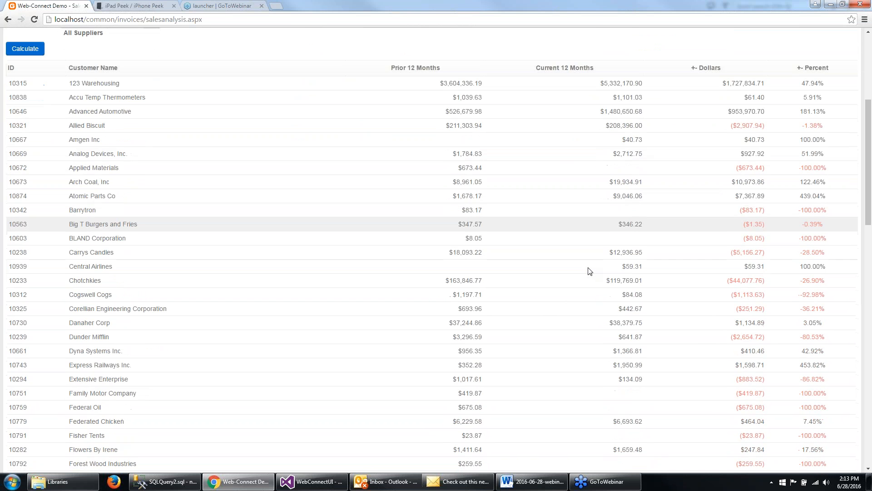
scroll(589, 272, "down", 5)
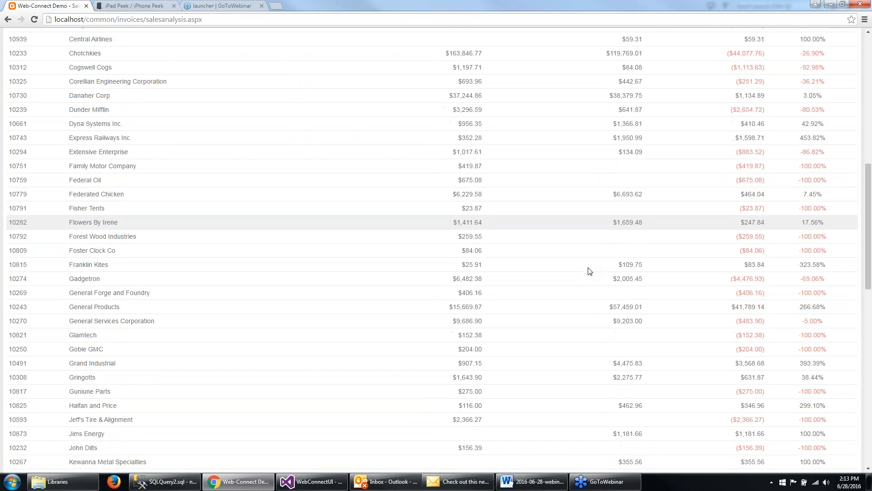
scroll(590, 271, "up", 4)
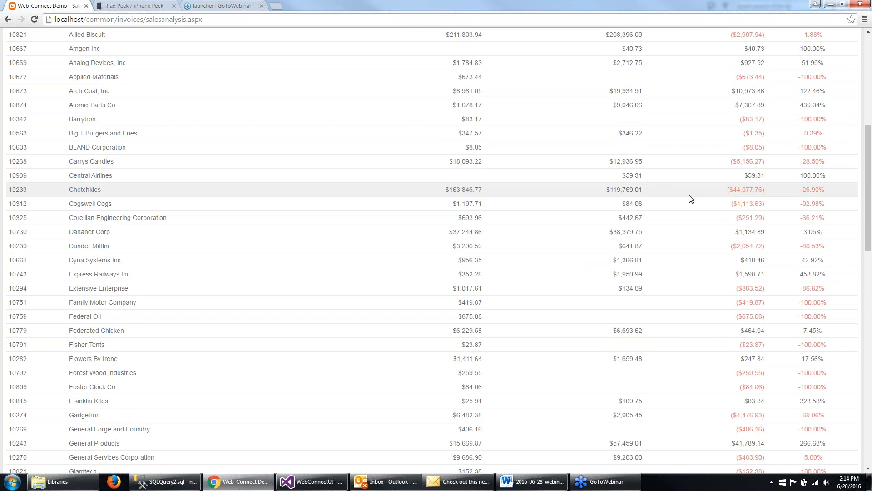
scroll(692, 199, "up", 3)
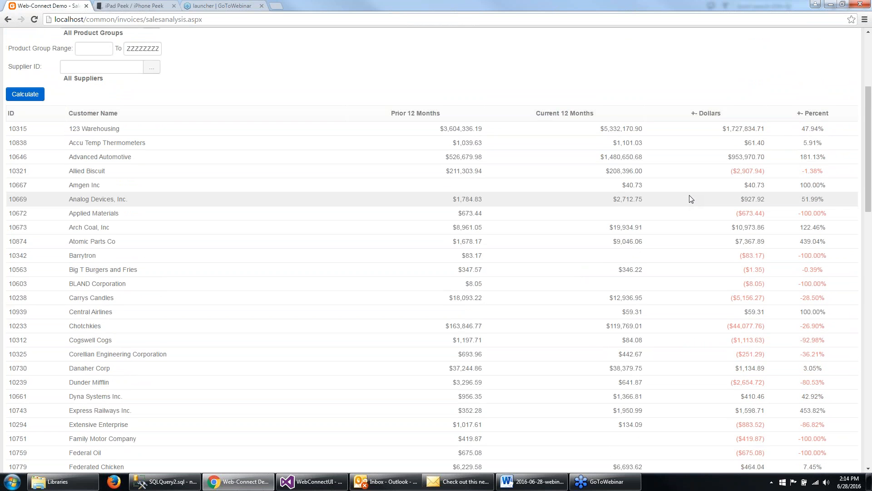
scroll(691, 199, "up", 1)
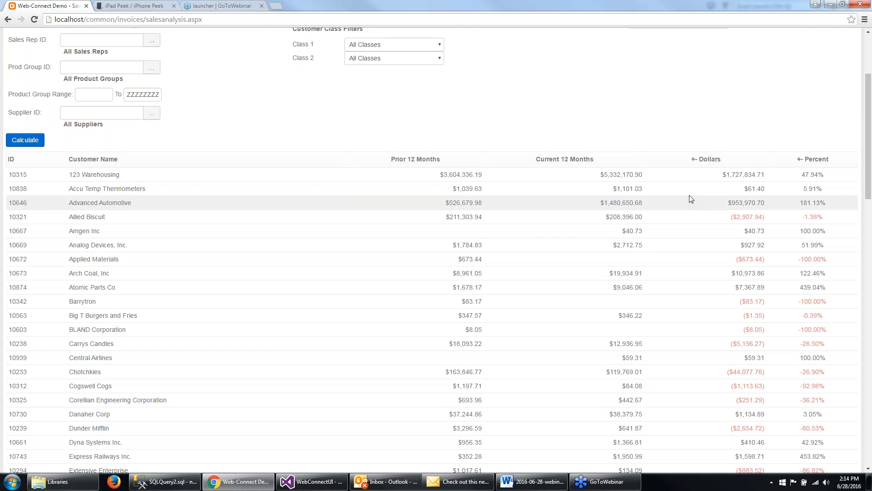
scroll(691, 198, "up", 3)
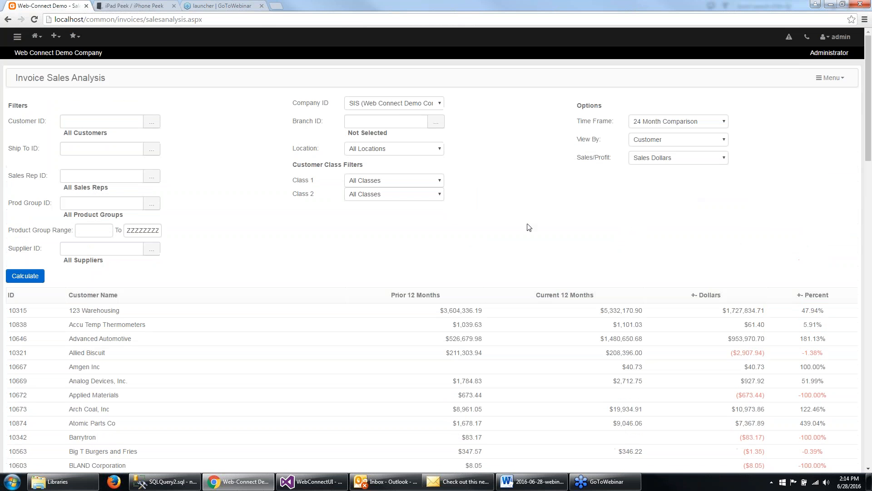
Filter the analysis to the customer Chotchkies by searching for "chot", and recalculate the report
left_click(79, 123)
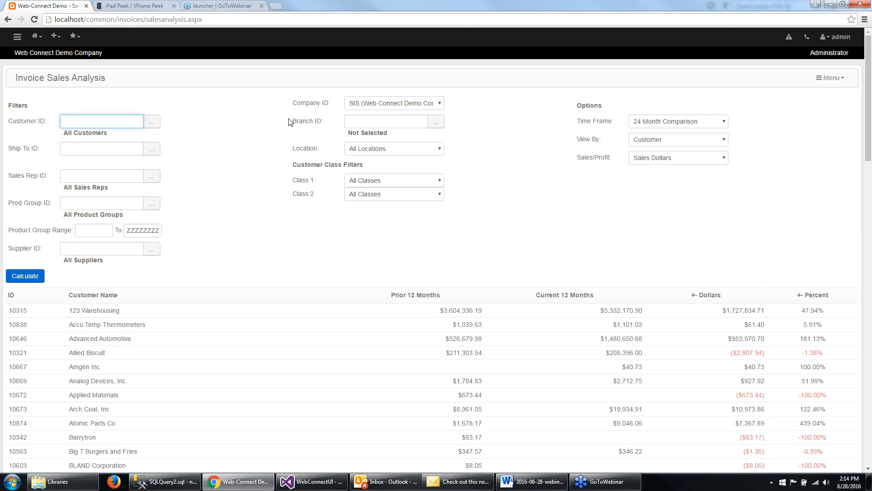
type("chot")
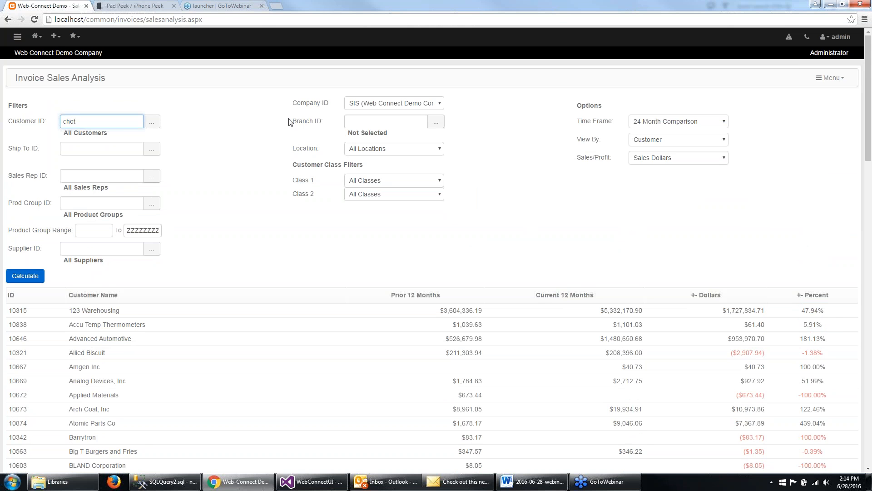
key("Tab")
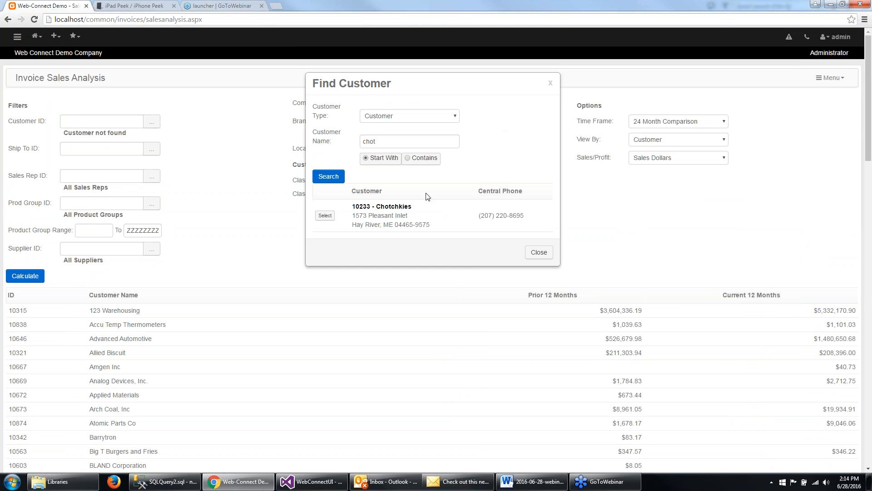
left_click(325, 215)
left_click(25, 277)
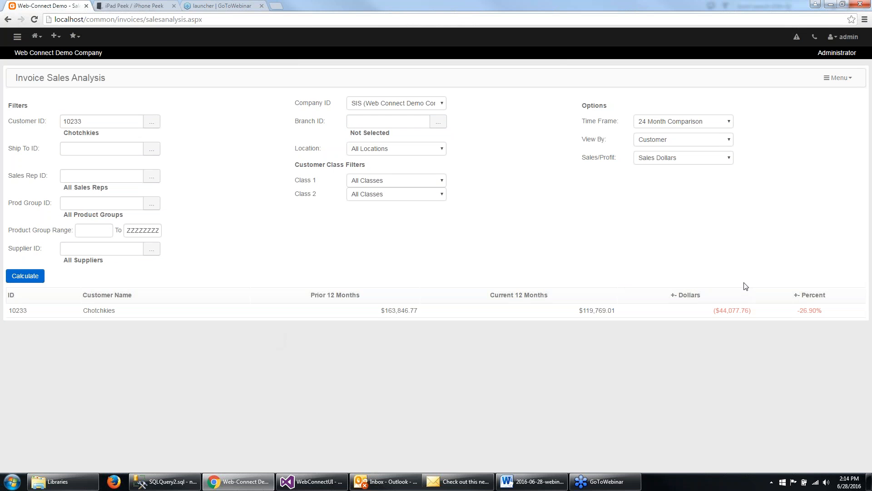
View the Chotchkies sales comparison by Product Group, recalculate it and review the changes down to the total row
left_click(715, 142)
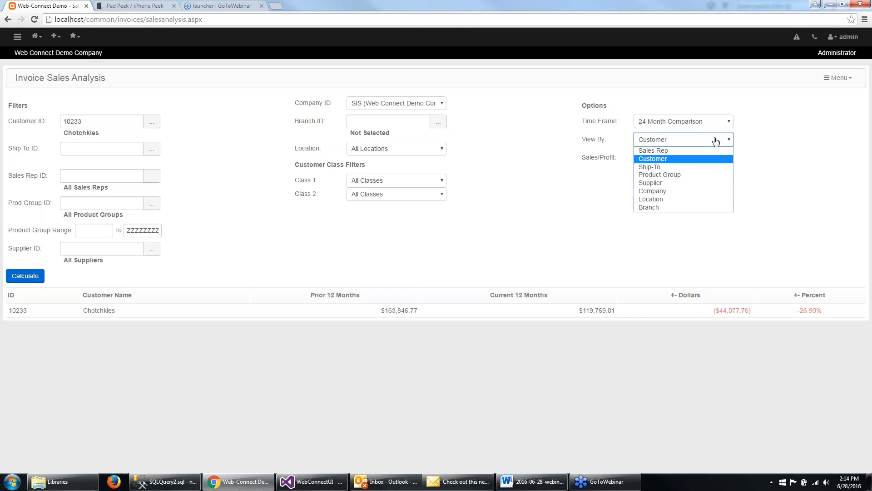
left_click(677, 175)
left_click(36, 280)
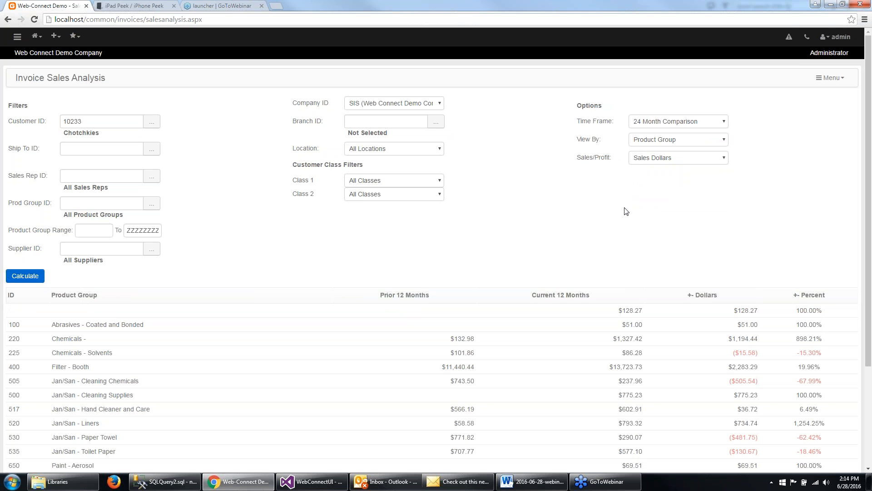
scroll(626, 211, "down", 2)
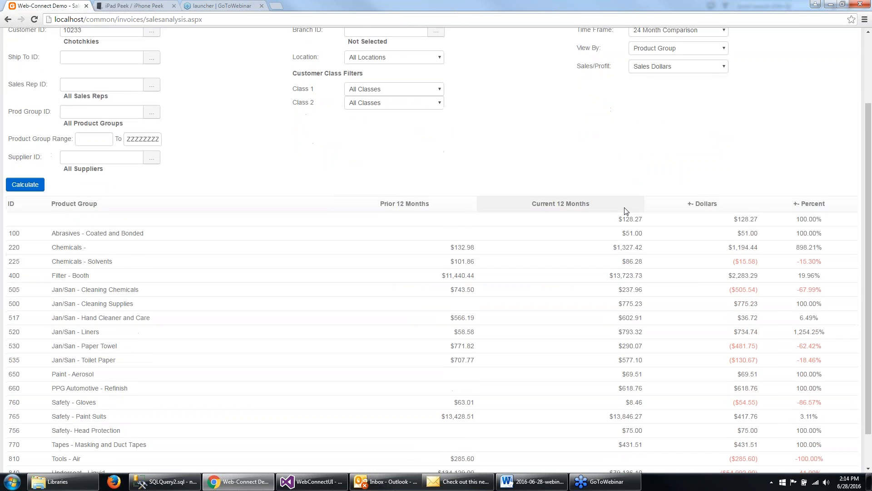
scroll(627, 211, "down", 2)
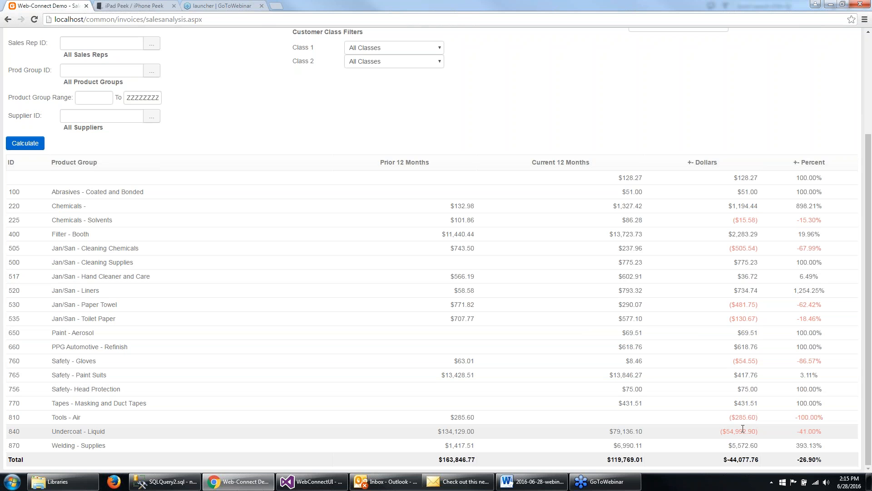
Open the Customer Listing and look through the customers' last touch dates, credit and order figures
scroll(743, 428, "up", 3)
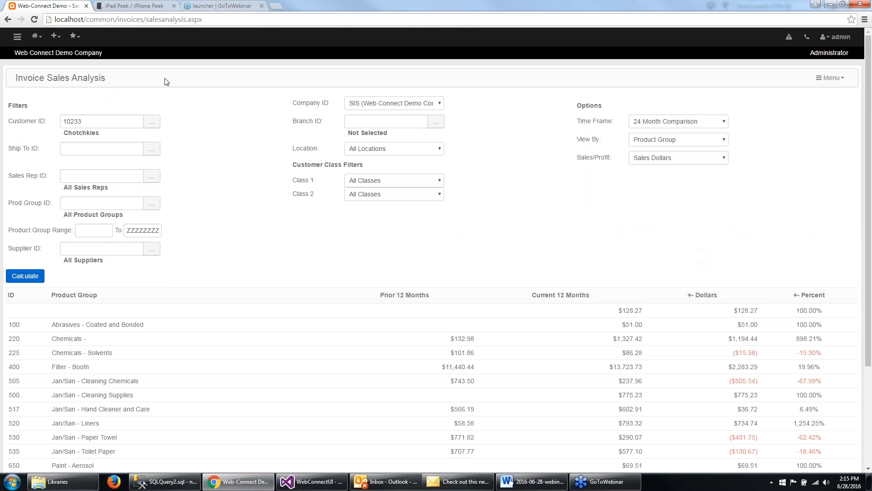
left_click(18, 39)
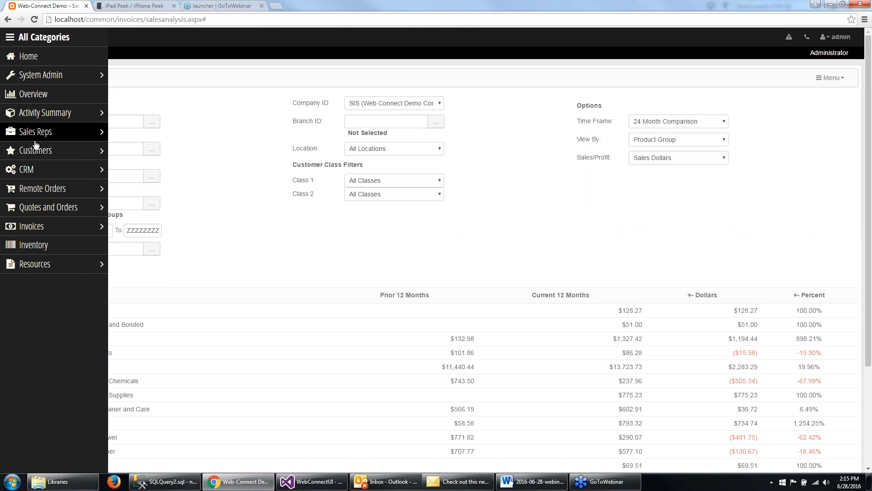
left_click(57, 150)
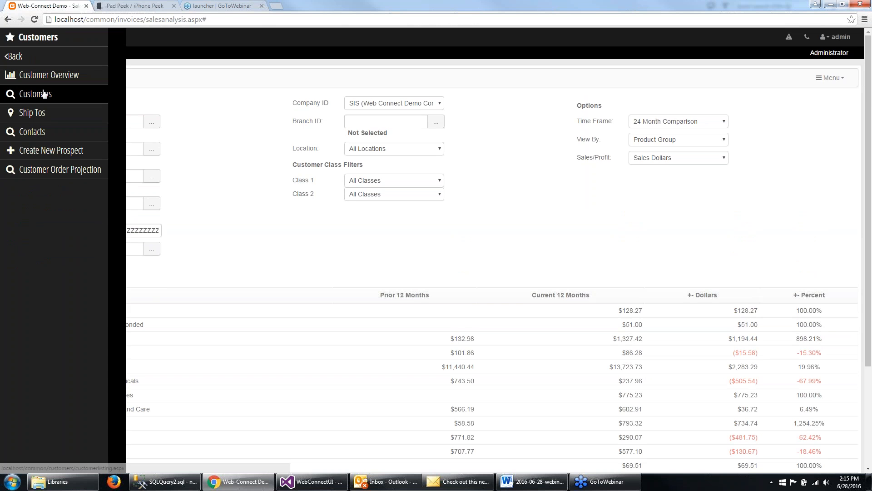
left_click(234, 127)
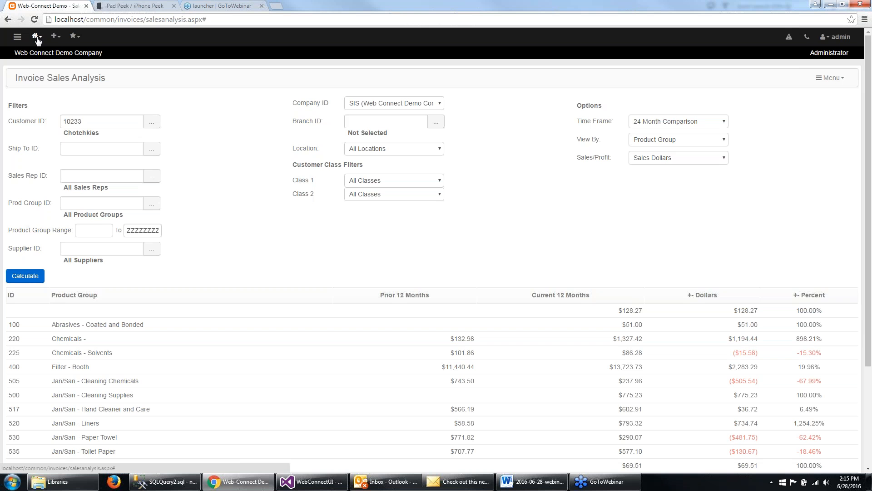
left_click(37, 37)
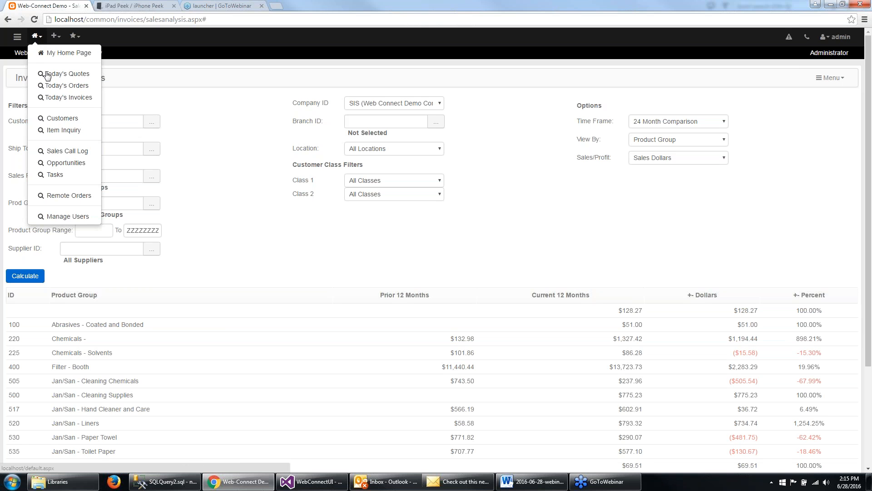
left_click(61, 118)
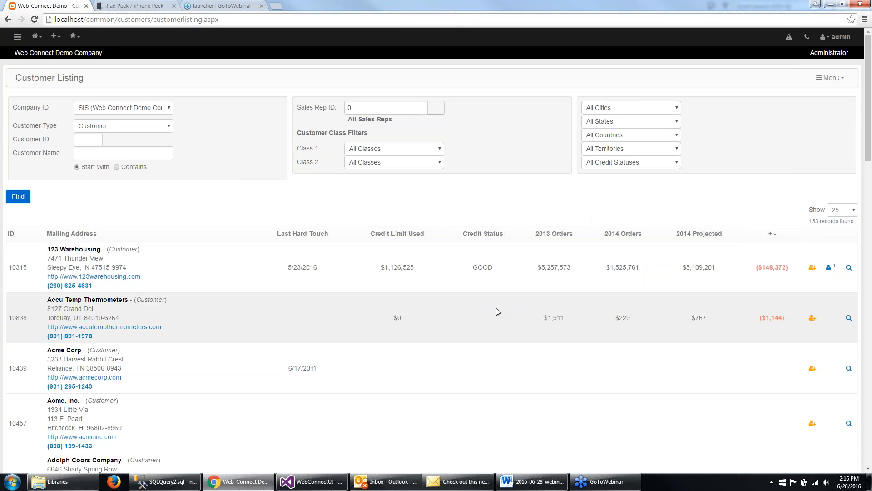
scroll(499, 318, "down", 7)
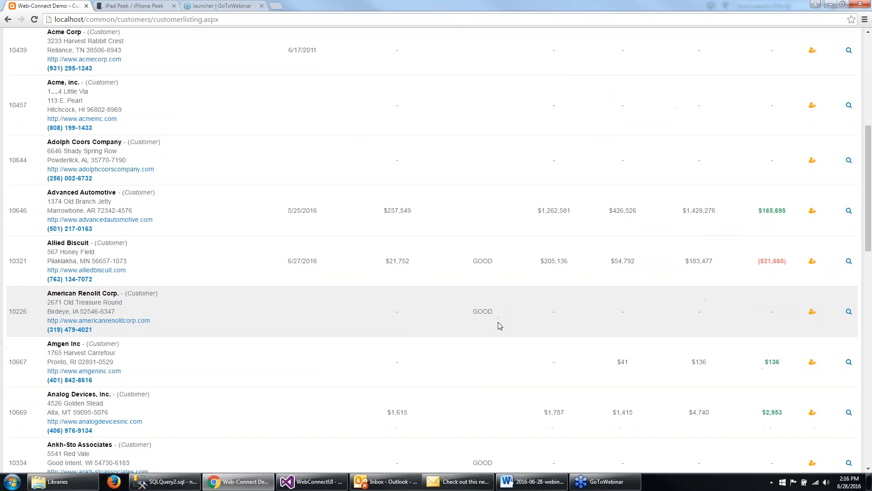
scroll(500, 325, "down", 5)
scroll(500, 326, "up", 12)
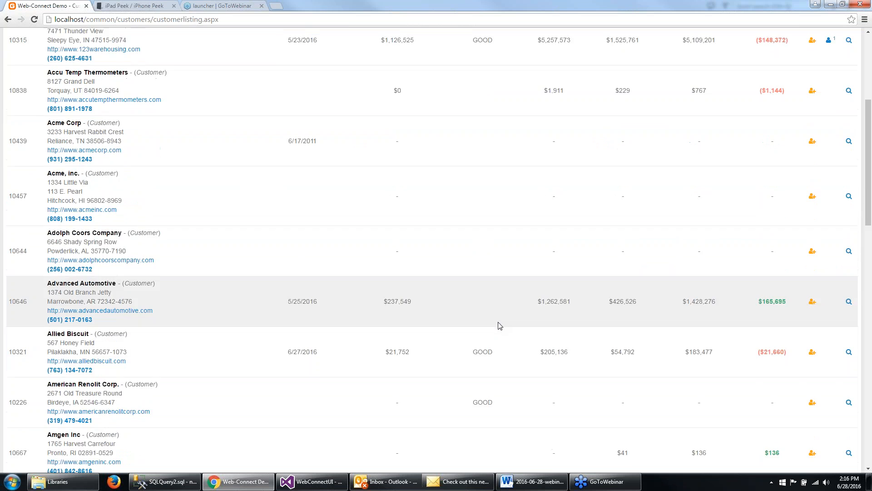
Find the customers whose name starts with "chot"
left_click(166, 159)
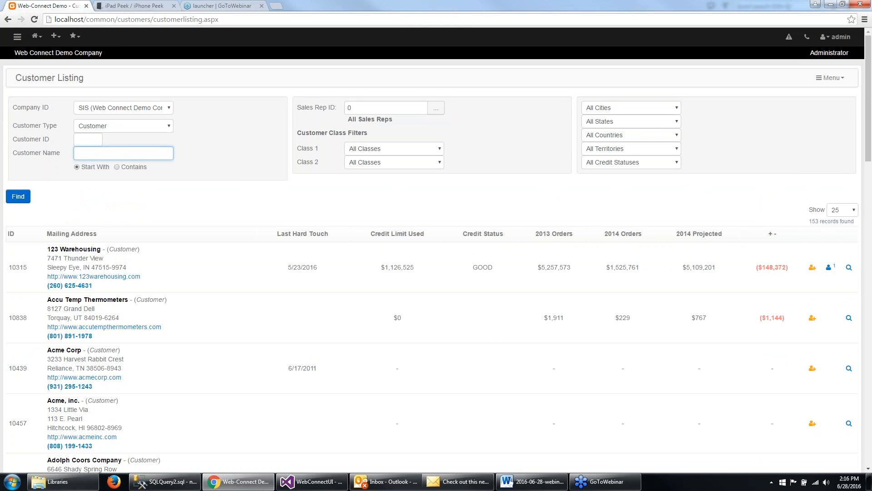
type("chot")
key("Return")
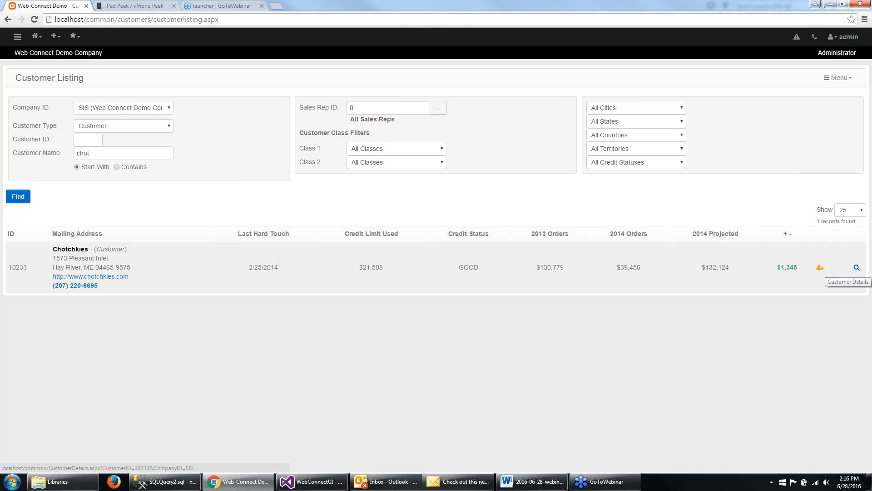
Open the Chotchkies customer details and review the task behind the last hard touch date
left_click(857, 267)
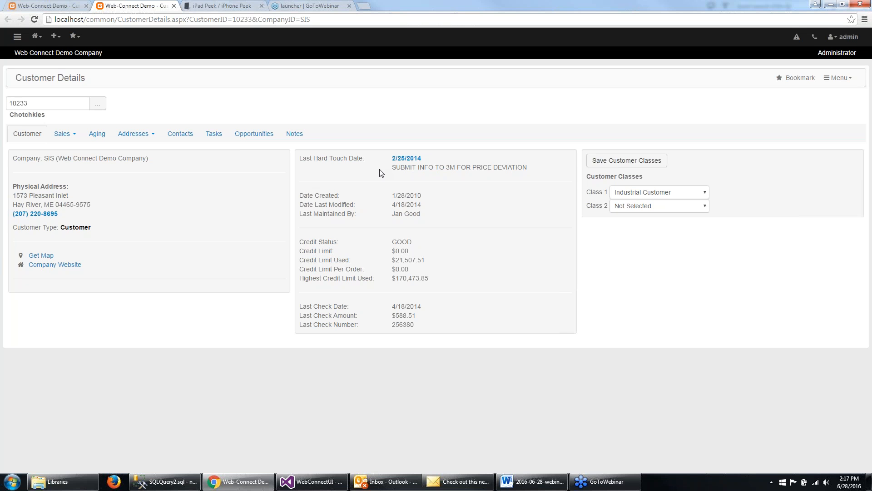
left_click(407, 159)
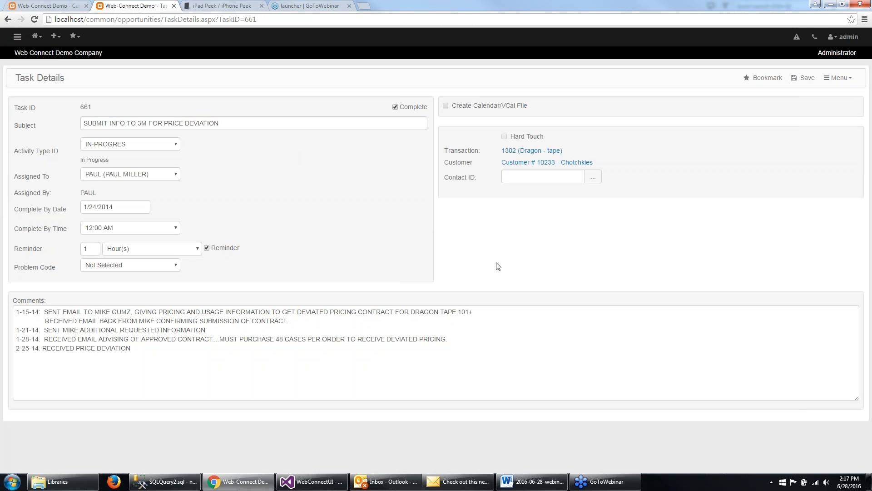
left_click(7, 20)
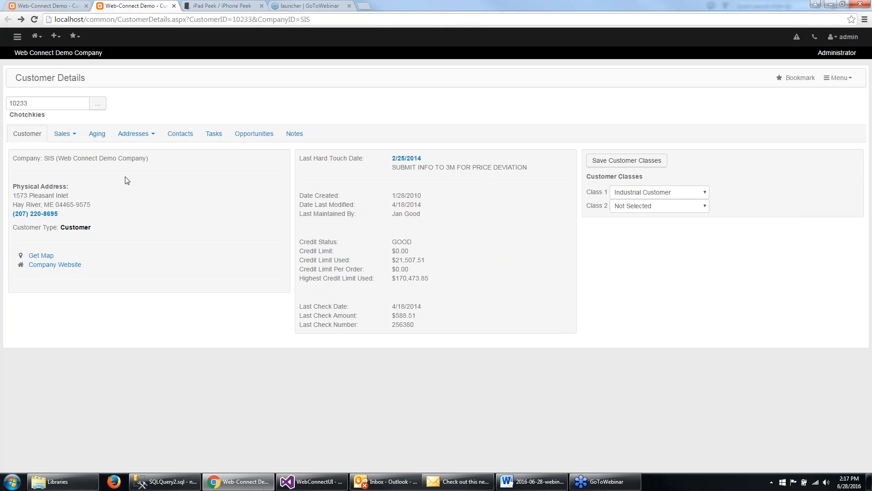
Review the Chotchkies sales analytics and the product group comparison for the previous and current 12 months
left_click(73, 138)
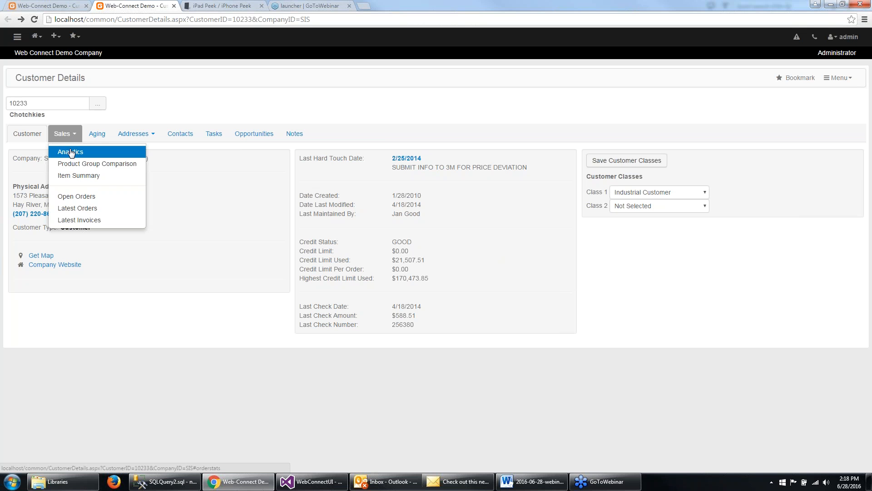
left_click(71, 153)
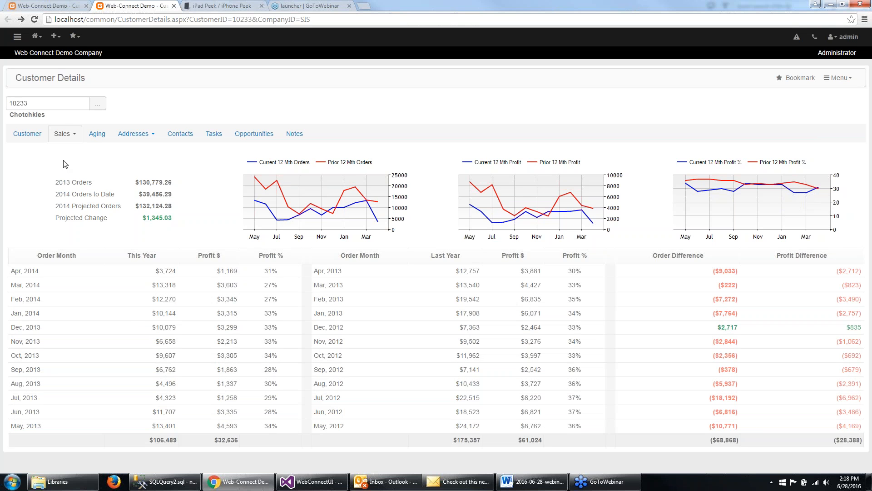
left_click(66, 136)
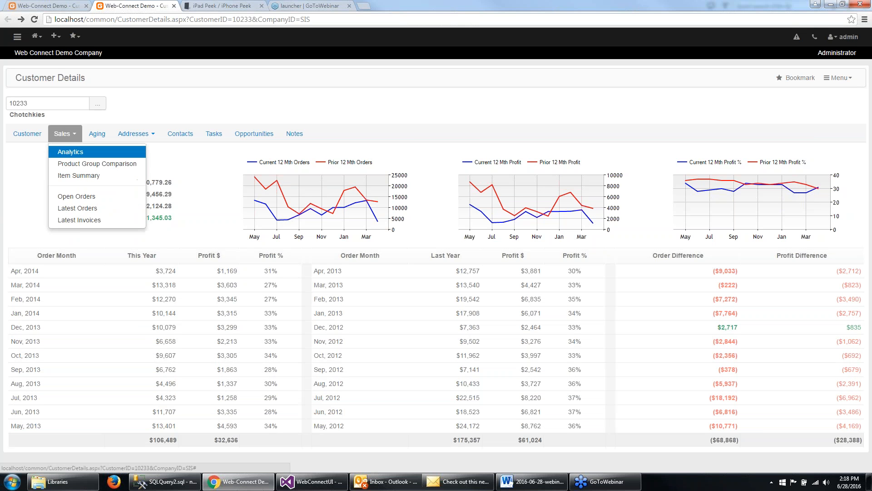
left_click(66, 166)
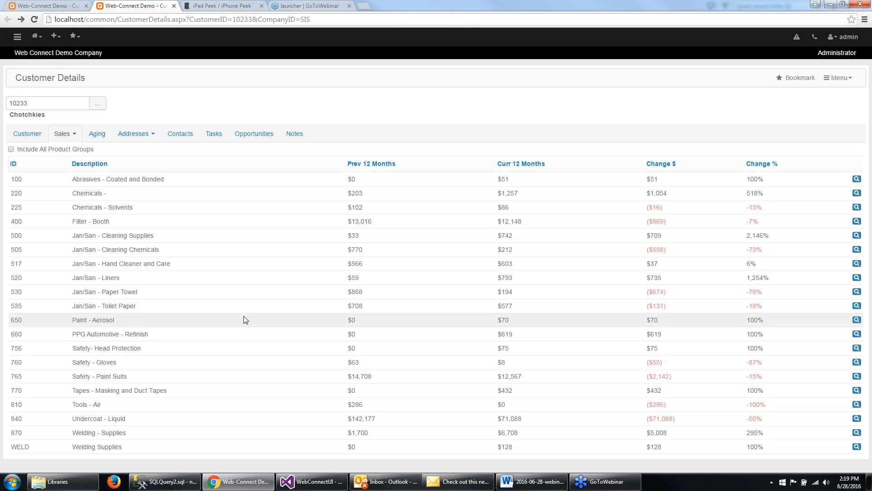
View the Chotchkies item summary and examine units, sales and profit for each purchased item
left_click(64, 138)
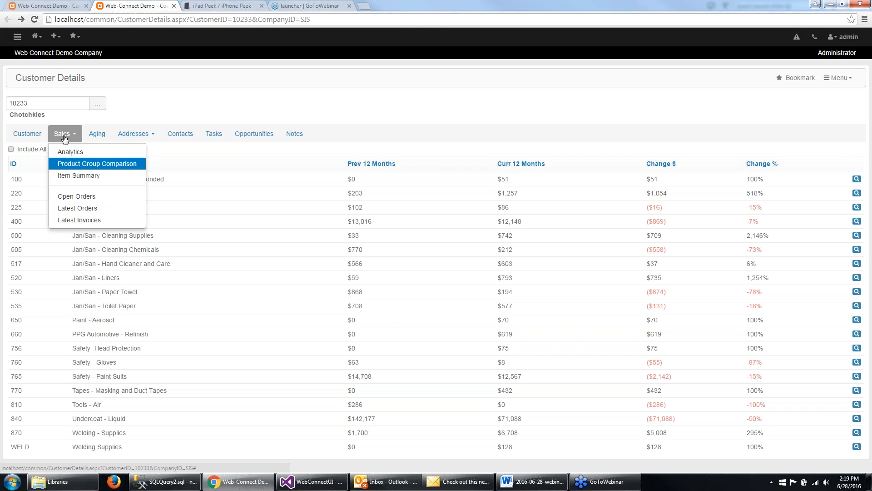
left_click(69, 178)
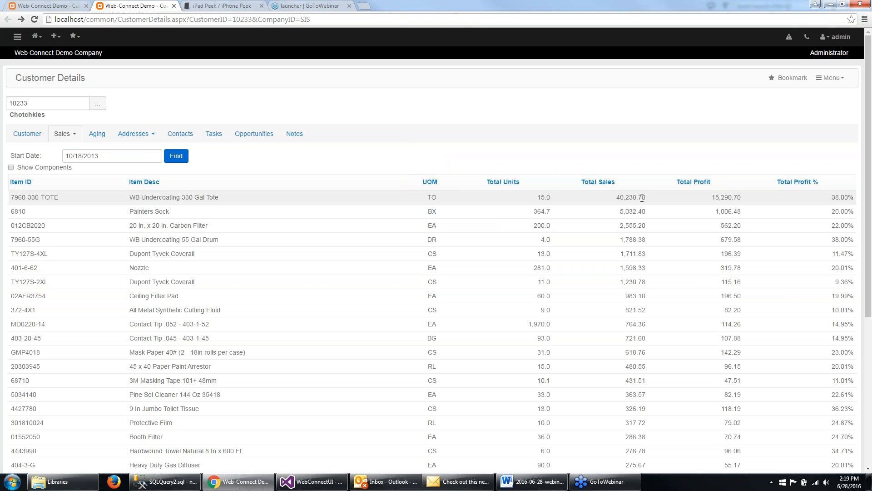
scroll(642, 198, "down", 5)
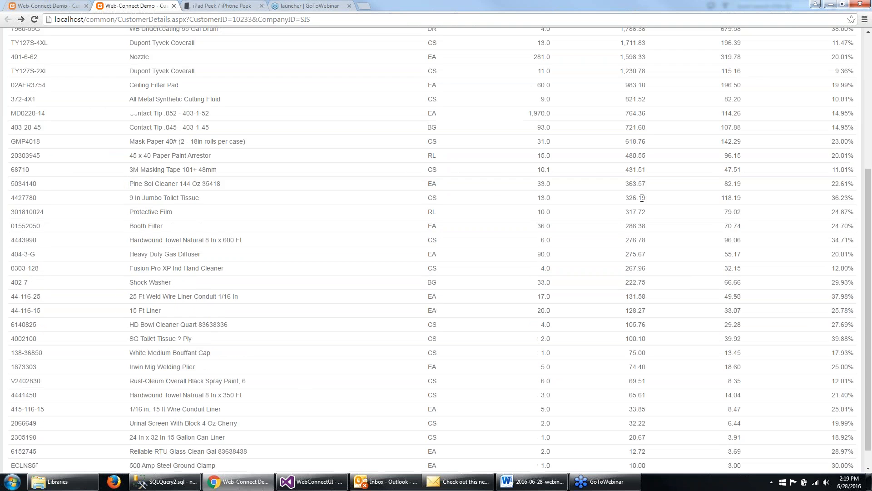
scroll(642, 197, "up", 5)
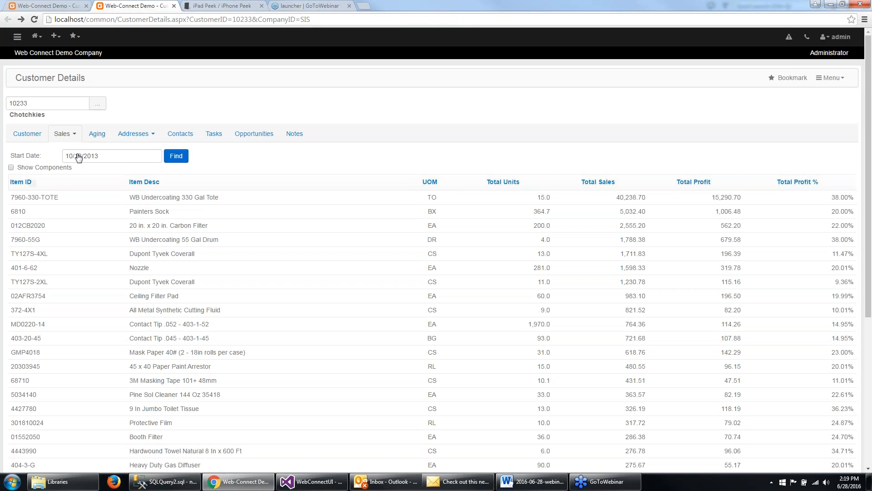
List the open orders for Chotchkies and examine the line items of the Plant 3 order
left_click(71, 134)
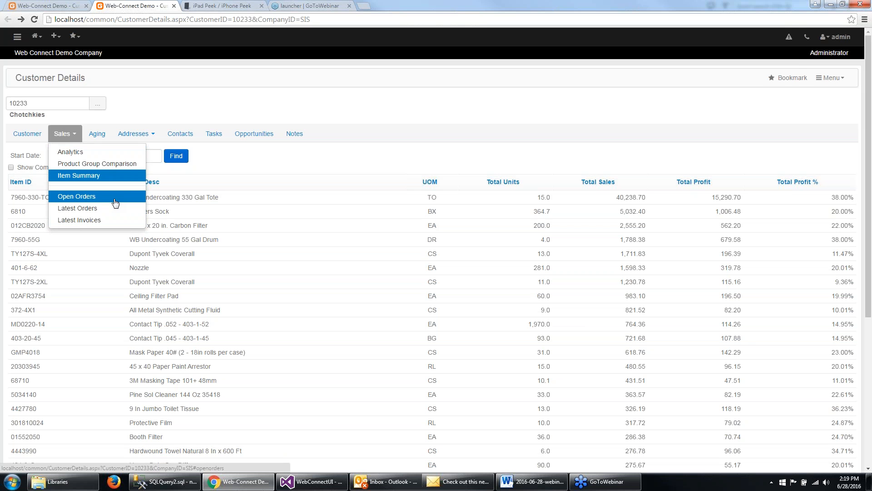
left_click(115, 203)
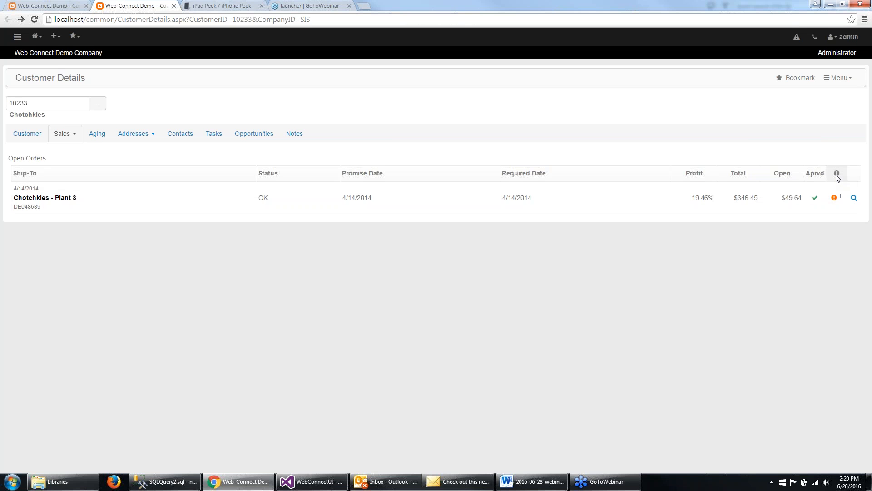
left_click(855, 199)
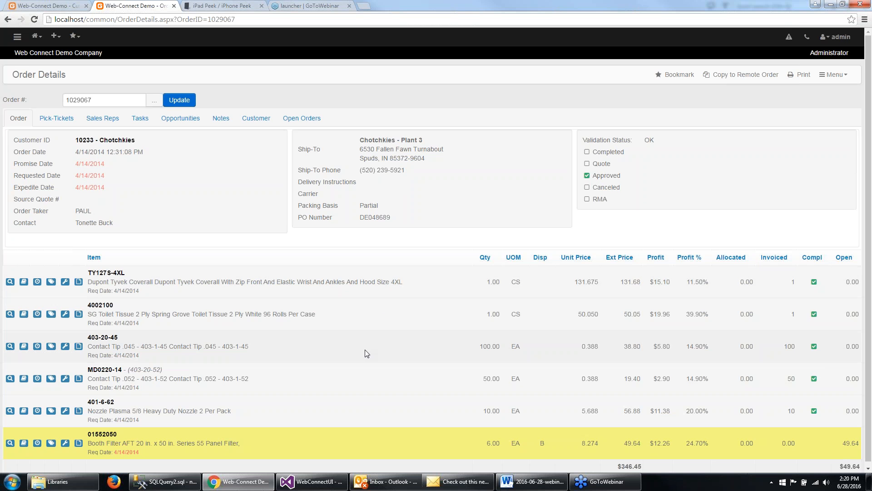
scroll(365, 354, "down", 1)
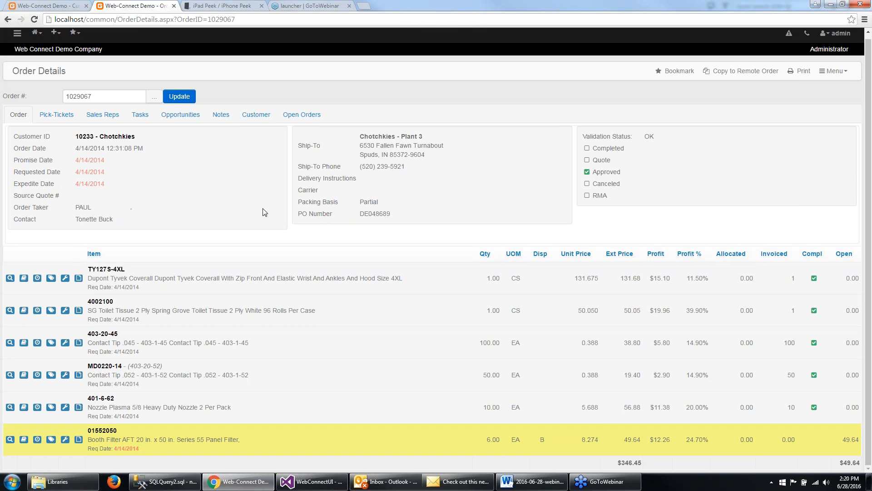
Review the order's pick tickets, sales reps, tasks, opportunities, notes and customer information, and return to the customer details
left_click(64, 117)
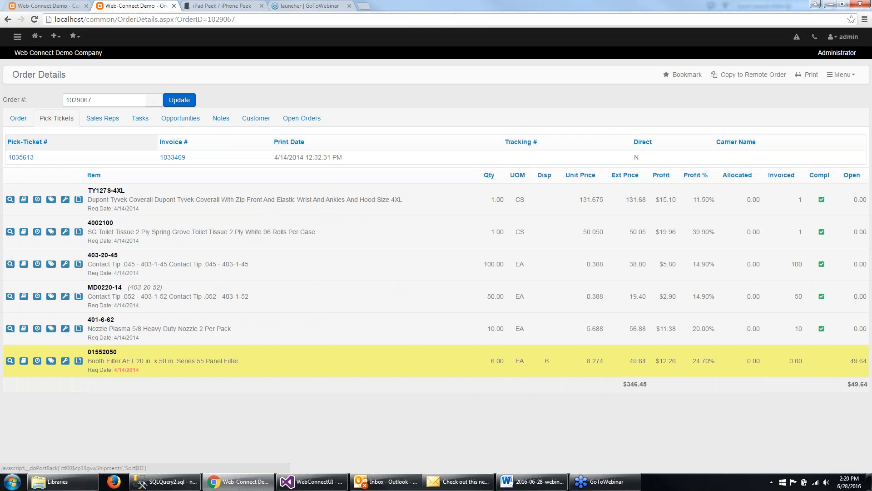
left_click(109, 119)
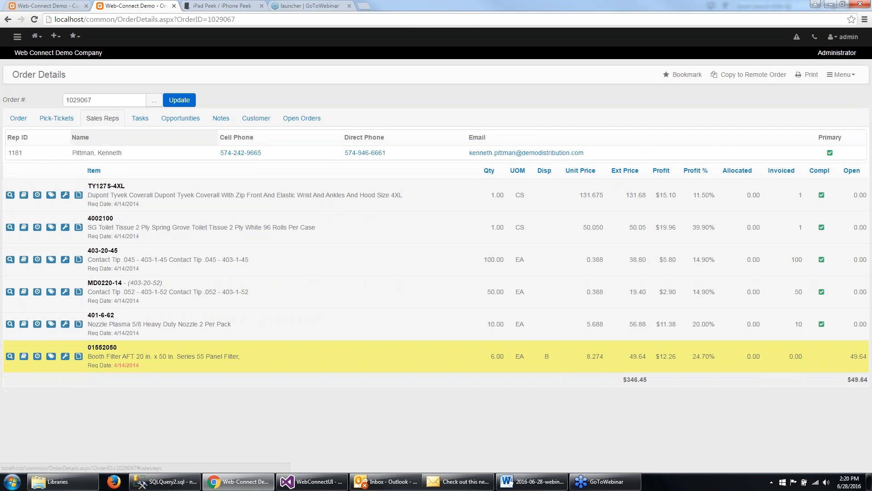
left_click(140, 119)
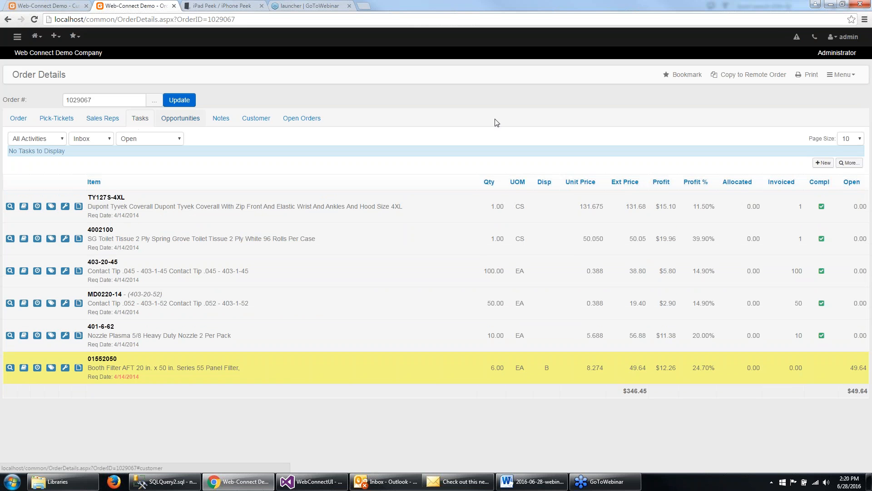
left_click(190, 127)
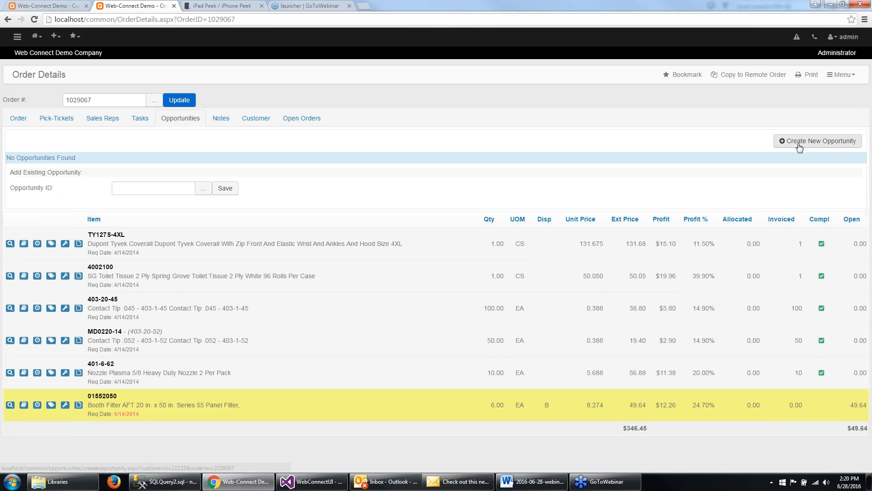
left_click(221, 119)
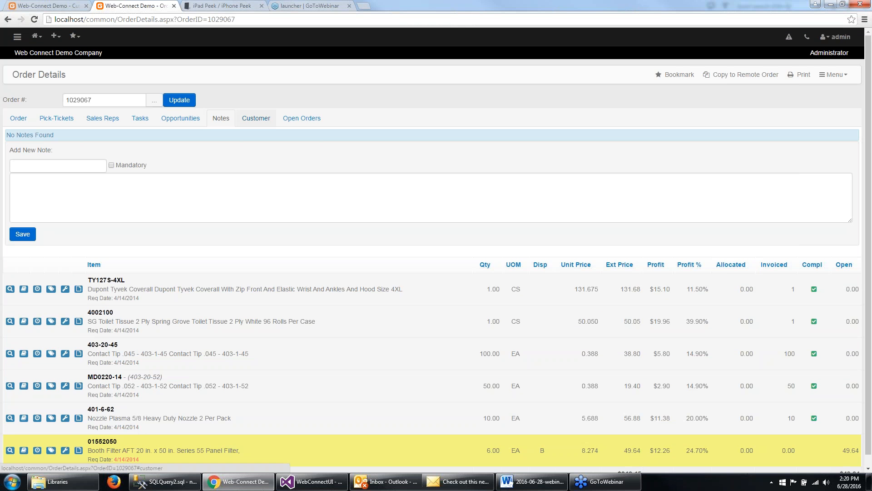
left_click(256, 118)
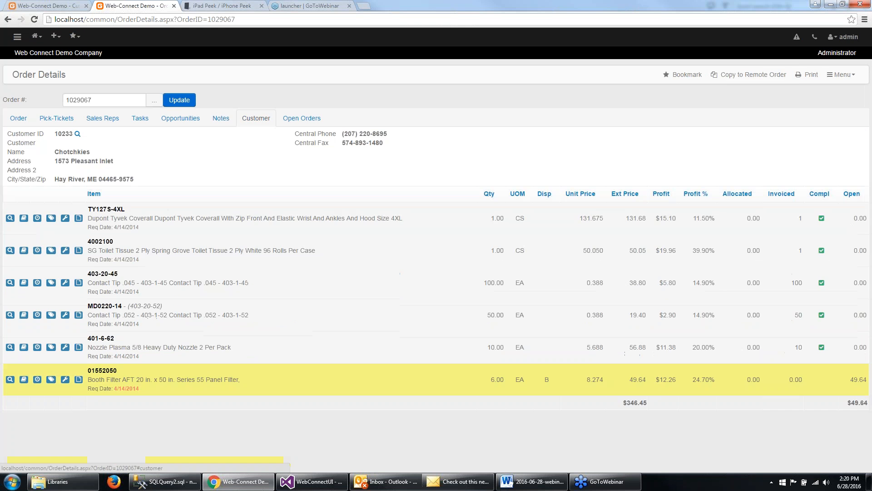
left_click(297, 119)
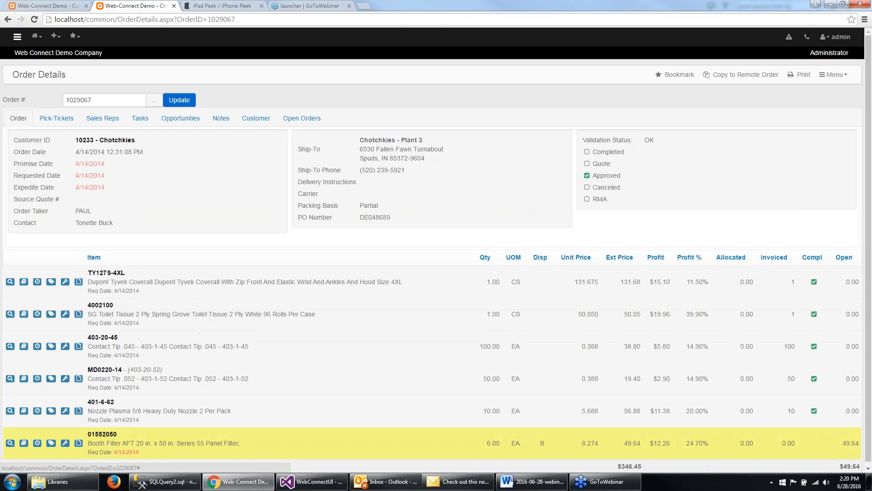
left_click(18, 118)
left_click(8, 20)
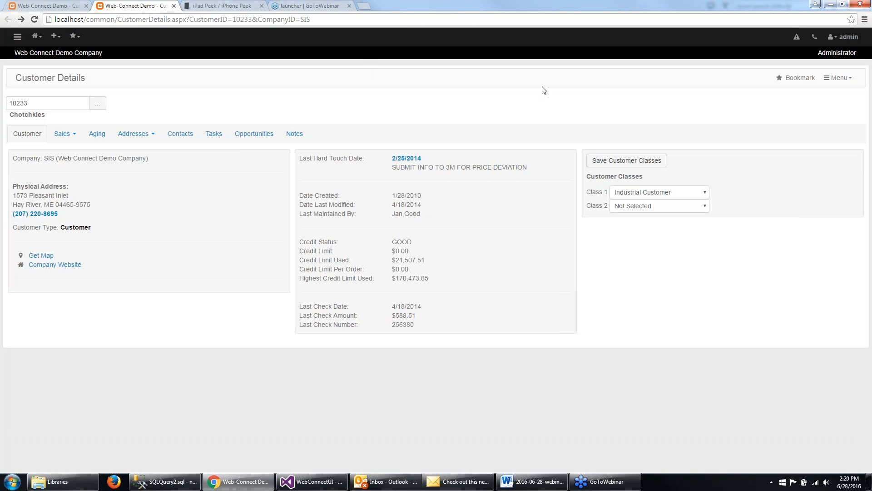
Review the Chotchkies invoice aging and its mailing and physical address details
left_click(100, 137)
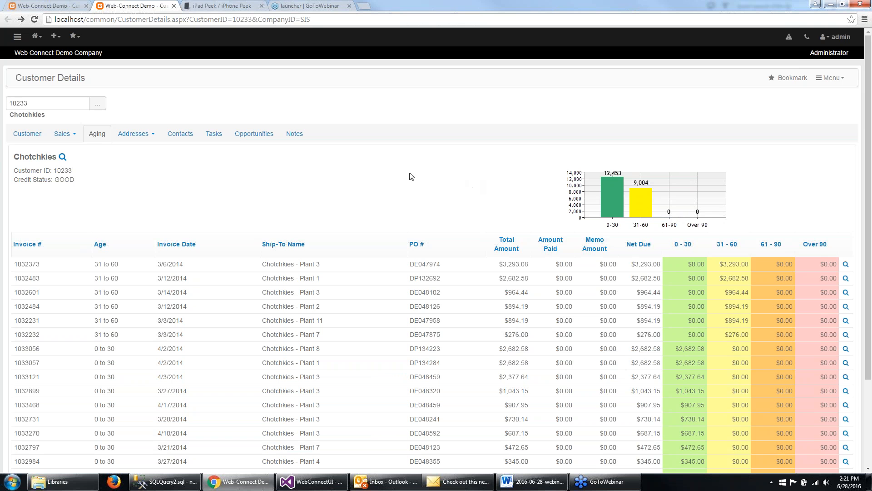
left_click(148, 141)
left_click(147, 152)
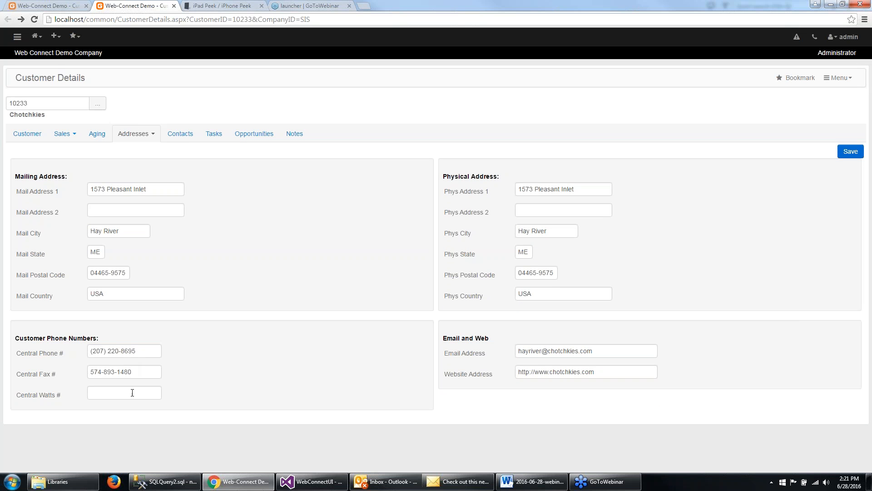
Review the ship-to locations of Chotchkies and the list of its contacts
left_click(573, 209)
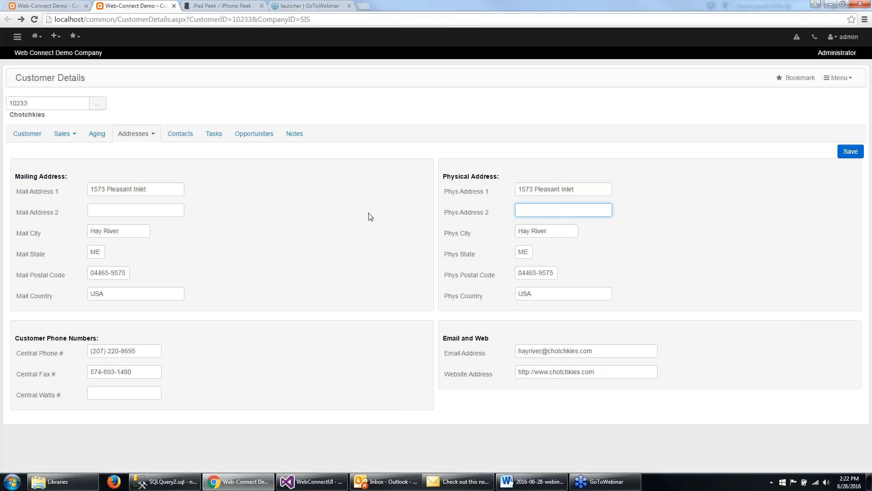
left_click(135, 138)
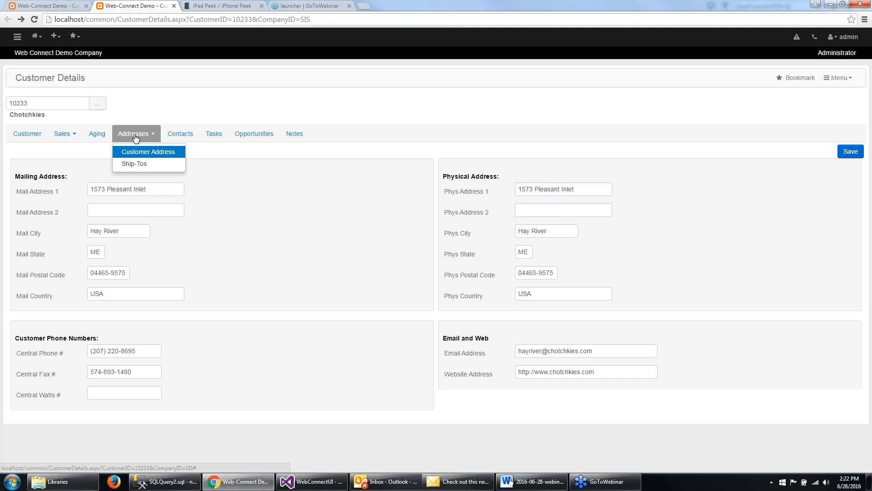
left_click(136, 164)
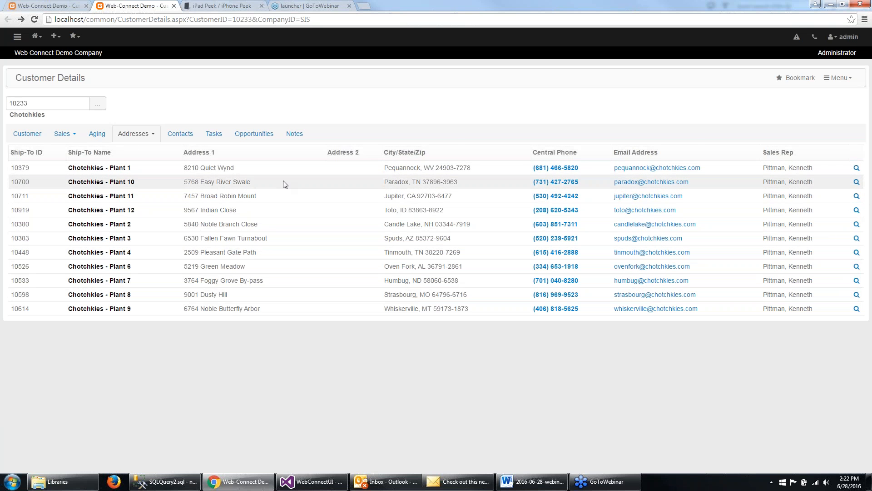
left_click(186, 139)
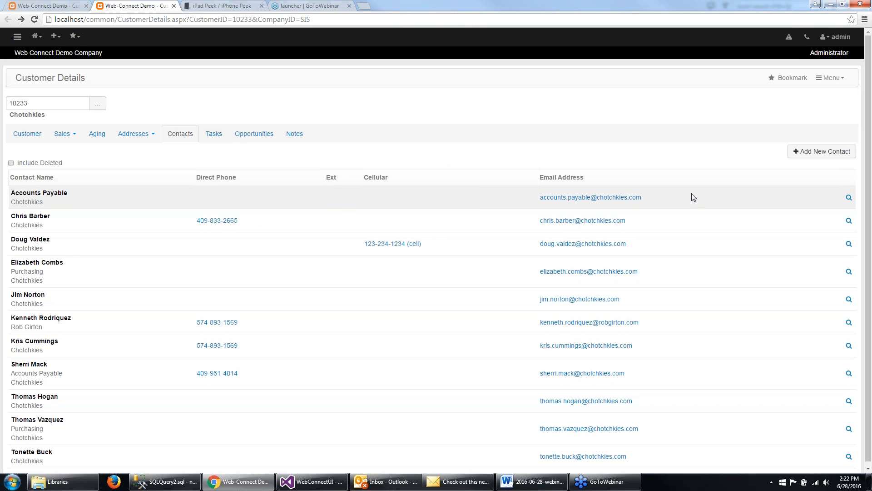
left_click(834, 157)
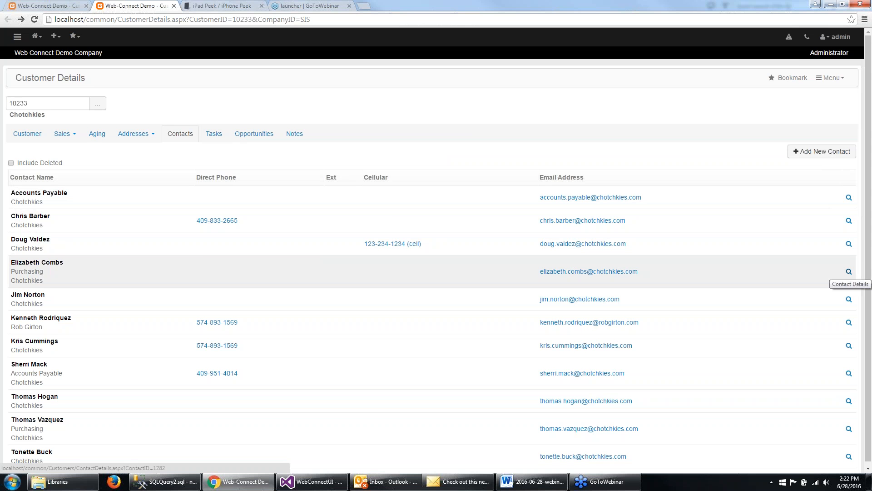
Open the details of the first Purchasing contact and set the salutation to Ms
left_click(849, 271)
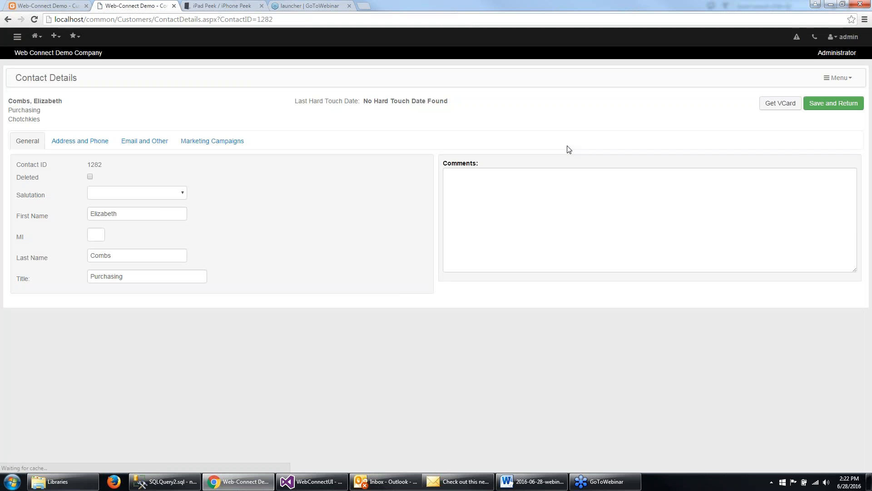
left_click(135, 198)
left_click(131, 213)
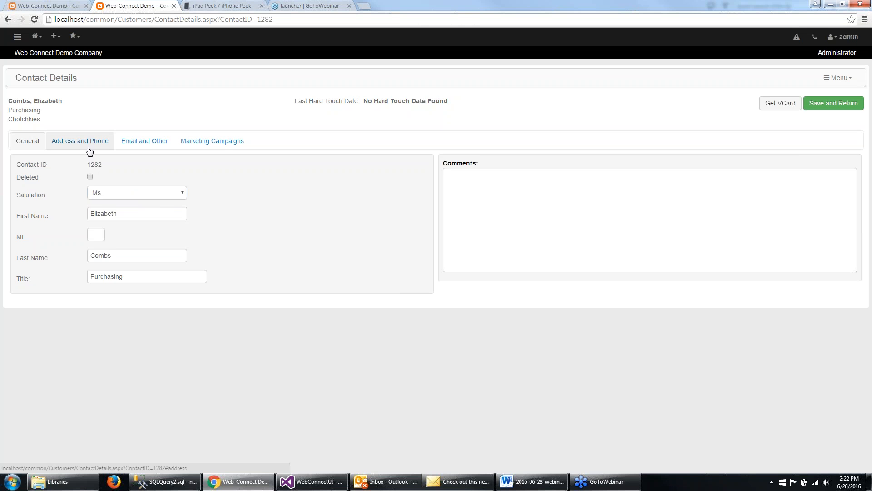
Review the contact's address, phone and email details, and choose a birthday date for the contact
left_click(88, 144)
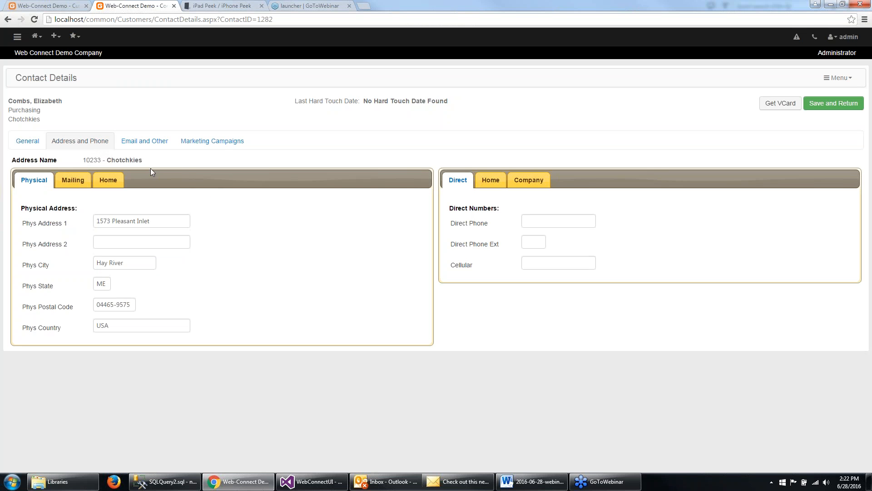
left_click(144, 141)
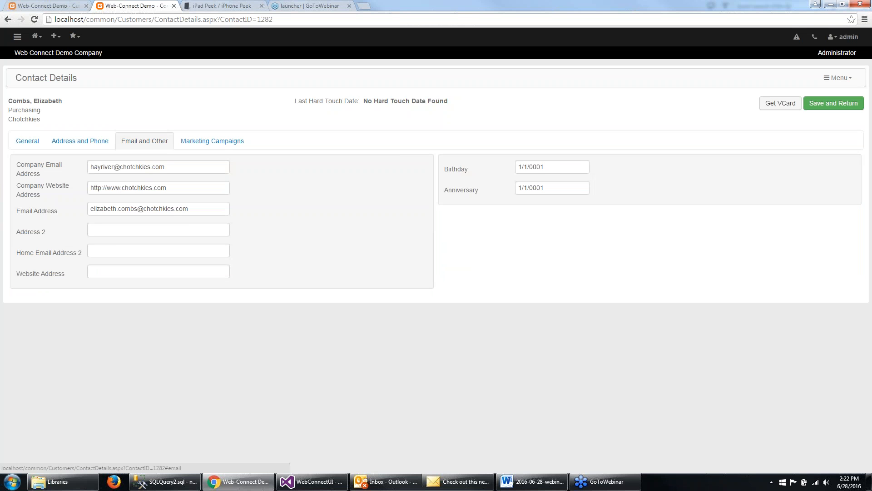
left_click(559, 169)
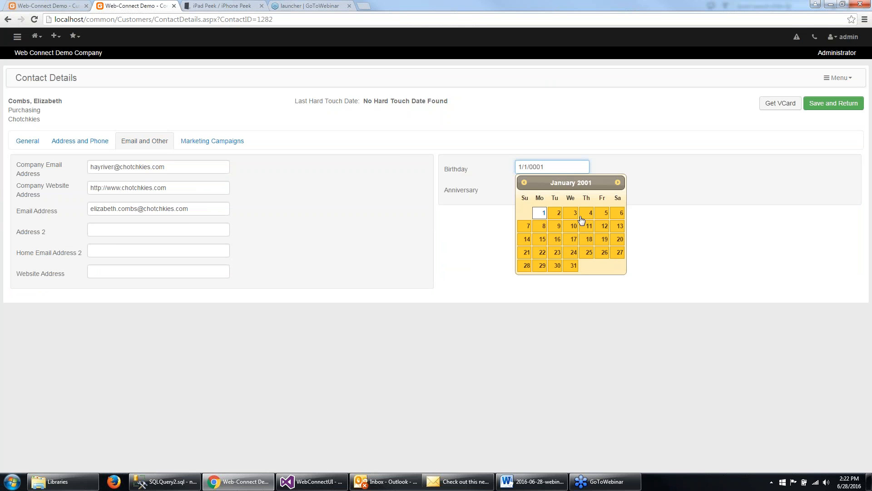
left_click(604, 239)
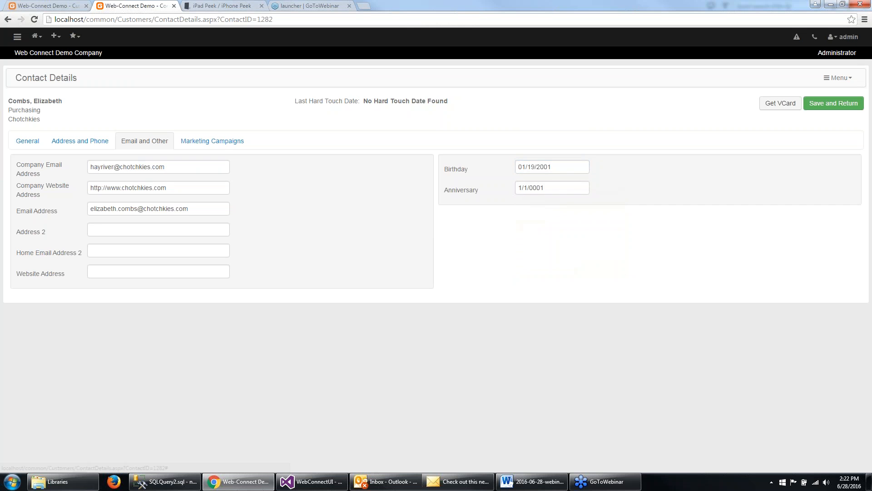
Review the contact's marketing campaigns and the available campaign choices, and return to the general contact details
left_click(203, 141)
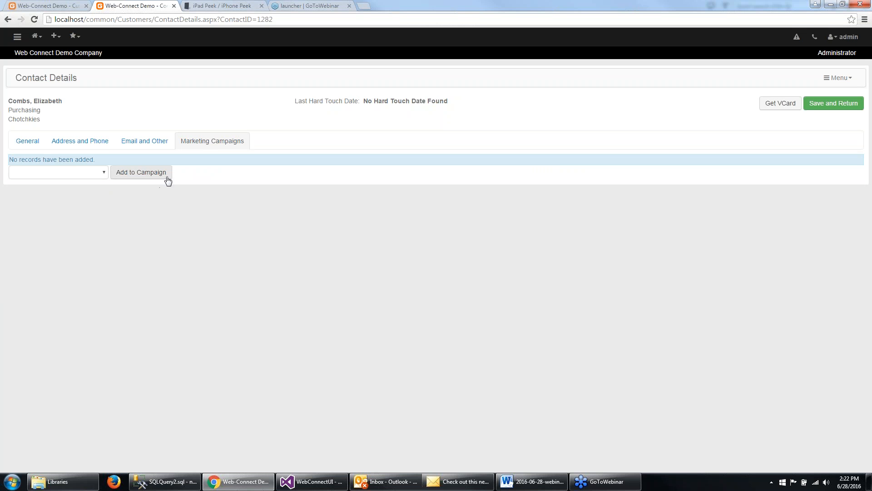
left_click(102, 175)
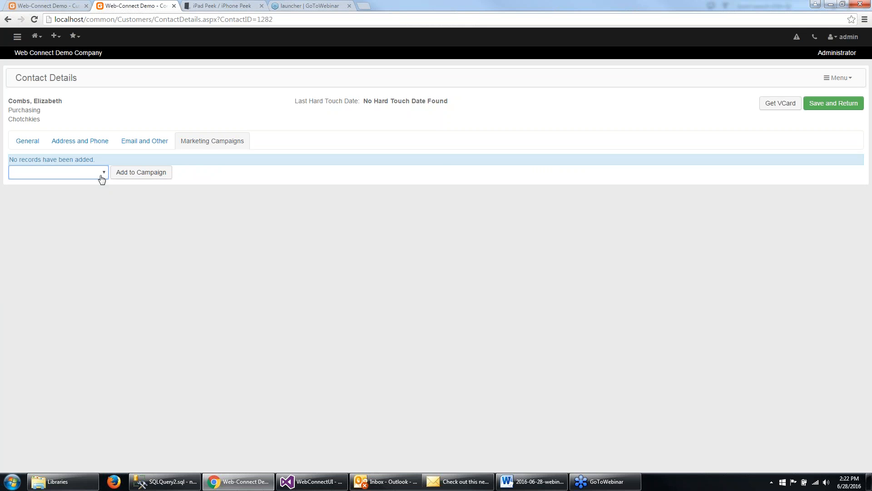
left_click(25, 144)
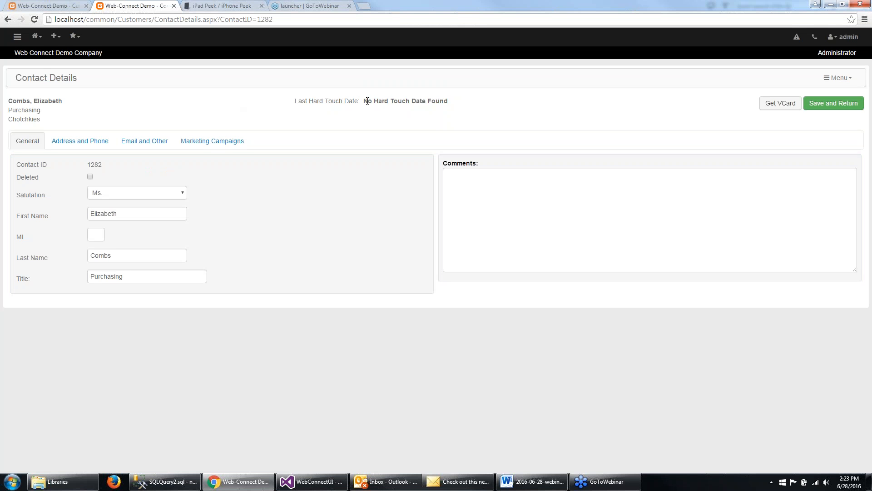
Check the last hard touch date, mark the contact as deleted, and save and return to the customer details
left_click_drag(365, 101, 447, 99)
left_click(451, 113)
left_click(90, 177)
left_click(825, 112)
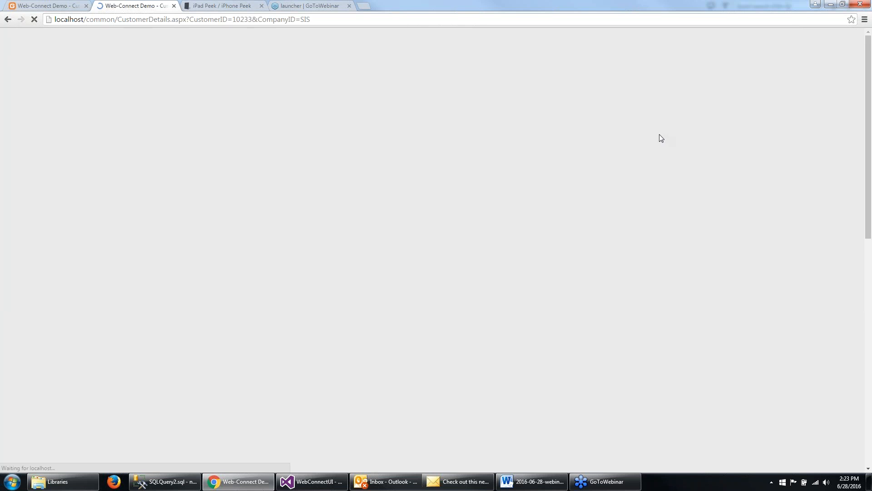
List the Chotchkies contacts, view the details of the contact with a cellular number, and return to the customer details
left_click(187, 134)
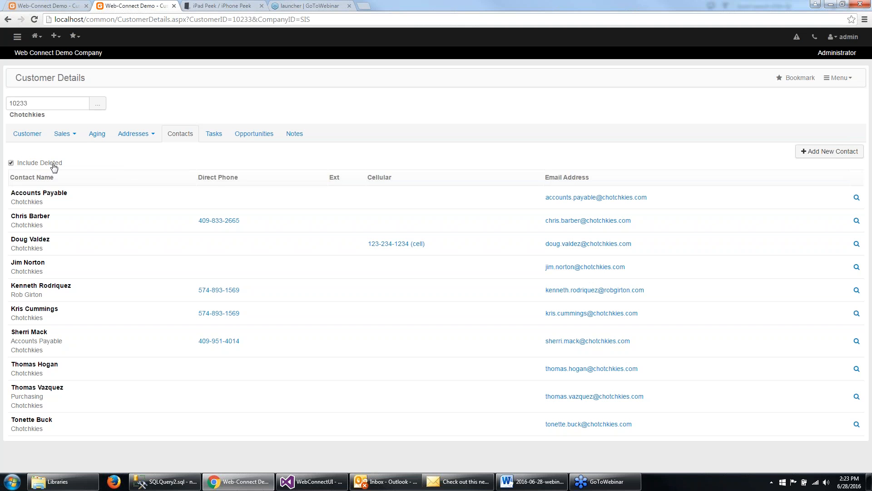
left_click(857, 244)
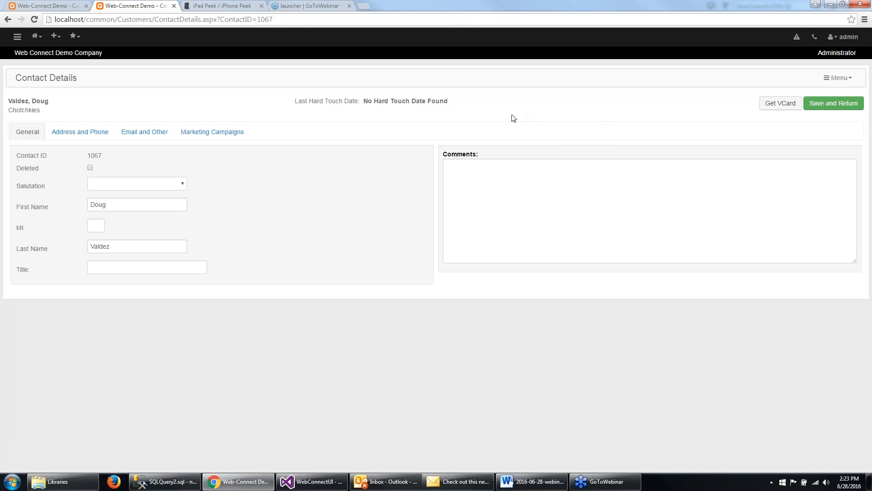
left_click(833, 105)
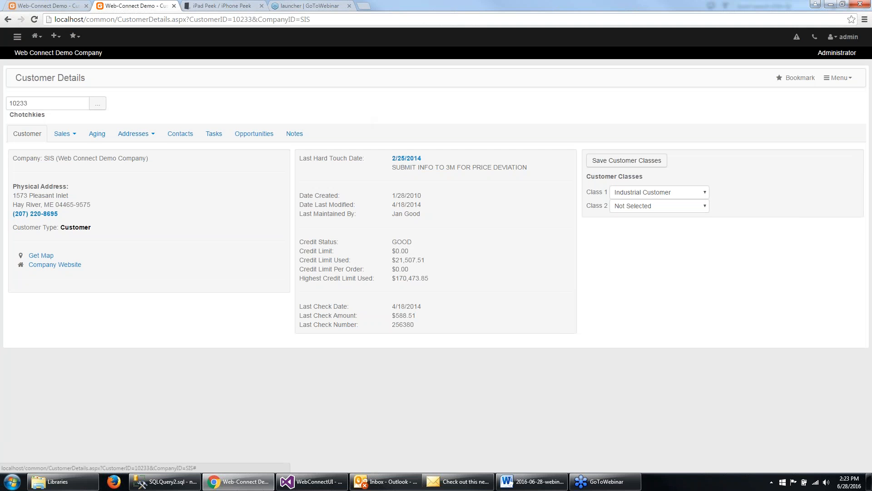
Review the tasks, opportunities and notes of Chotchkies, and return to the general customer information
left_click(214, 139)
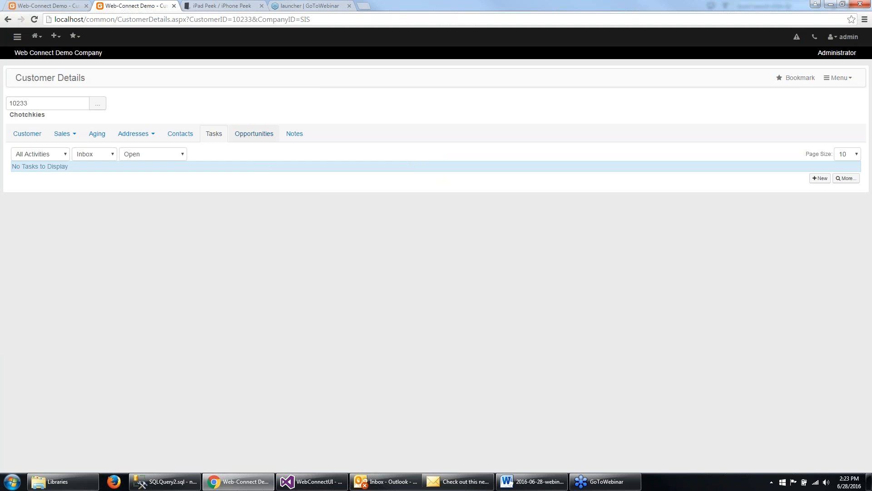
left_click(259, 135)
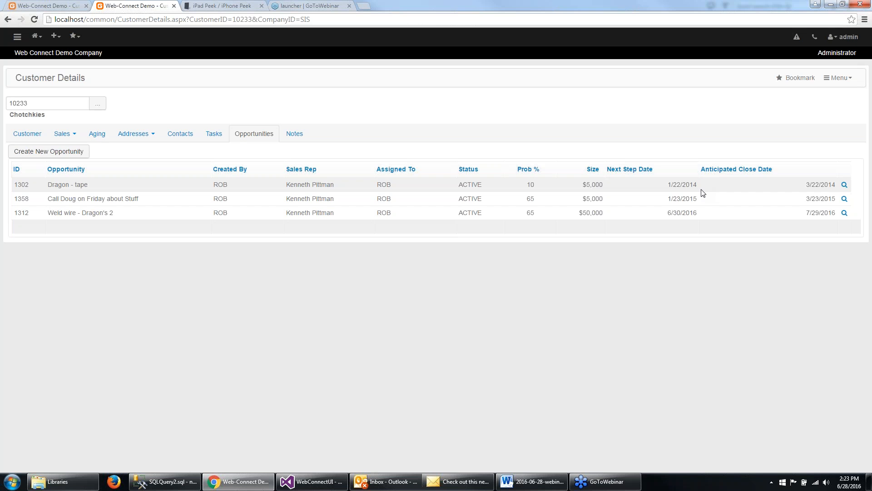
left_click(294, 133)
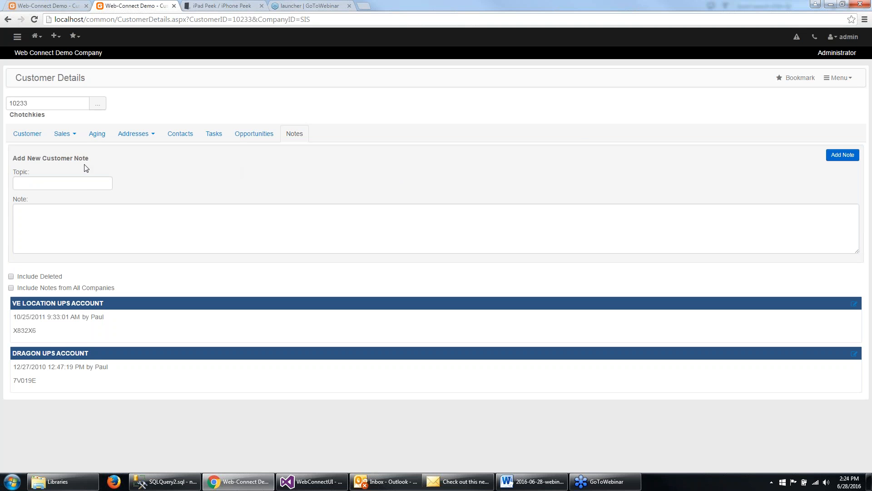
left_click(31, 136)
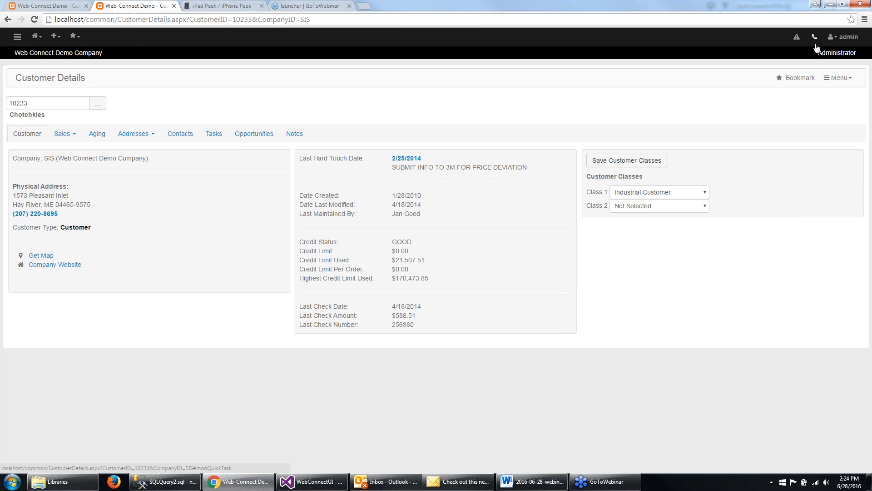
Look over the CRM options in the site navigation, including New Sales Call, and close the navigation
left_click(18, 37)
left_click(66, 169)
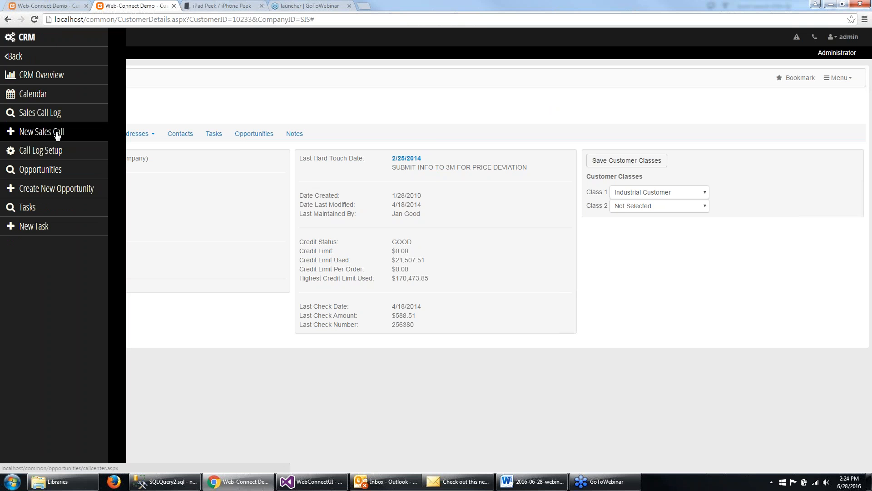
left_click(397, 105)
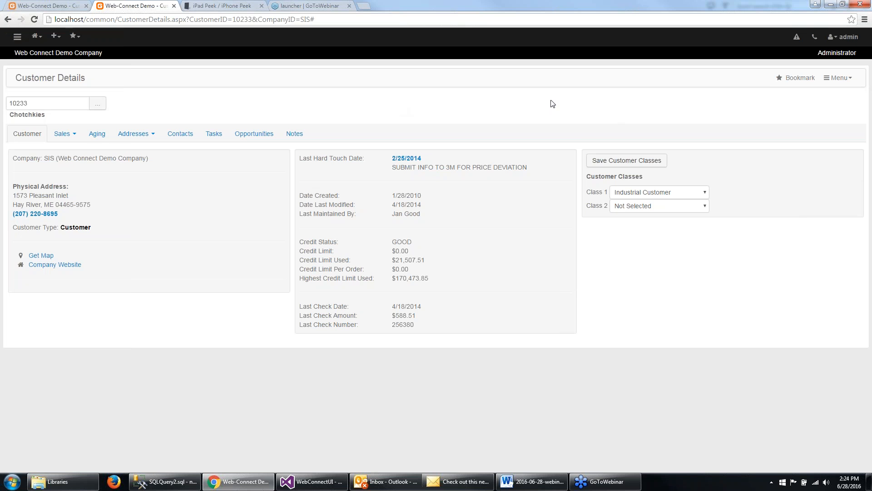
Start recording a sales call for Chotchkies as not complete, with the subject Undercoat Liquid and the call type VISIT
left_click(815, 40)
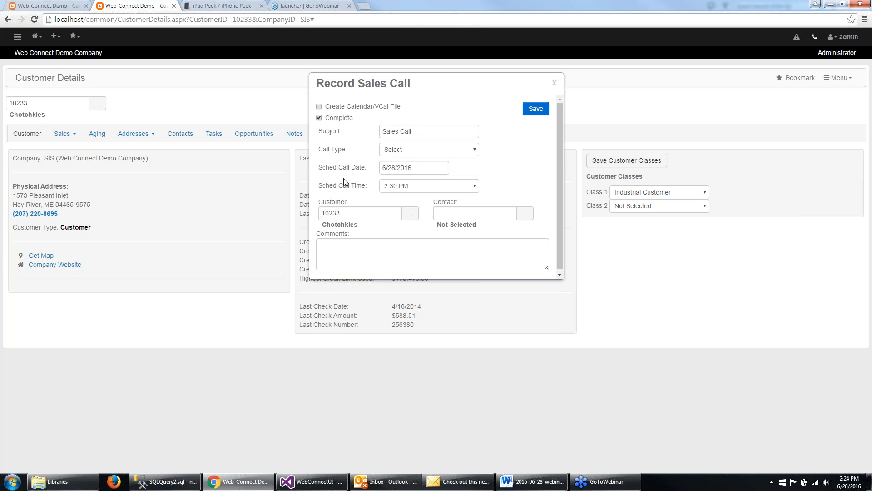
left_click(331, 119)
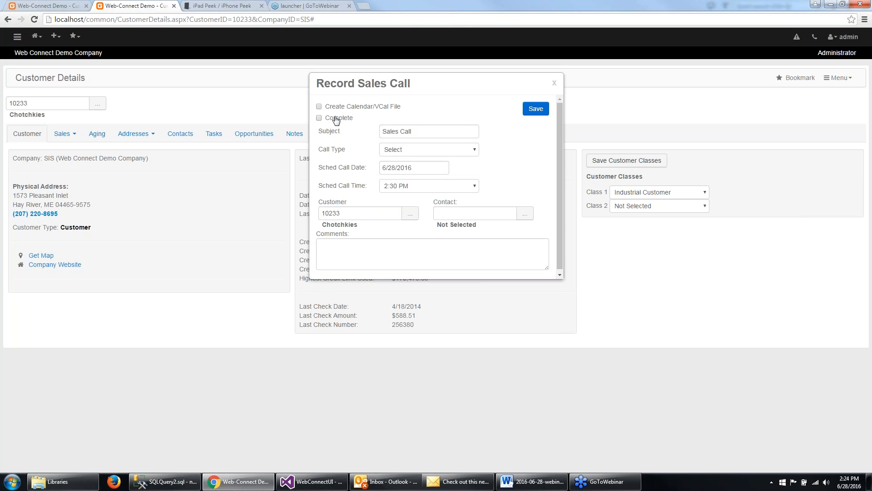
triple_click(453, 133)
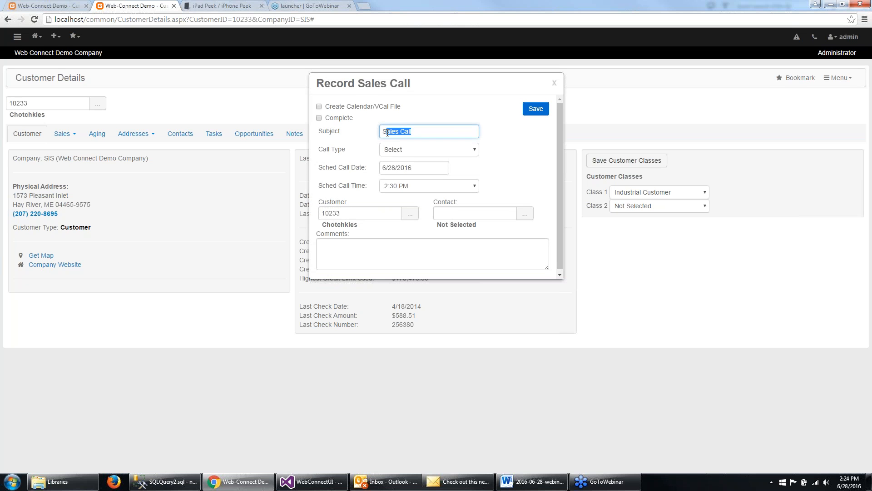
type("Undercoat Liquid")
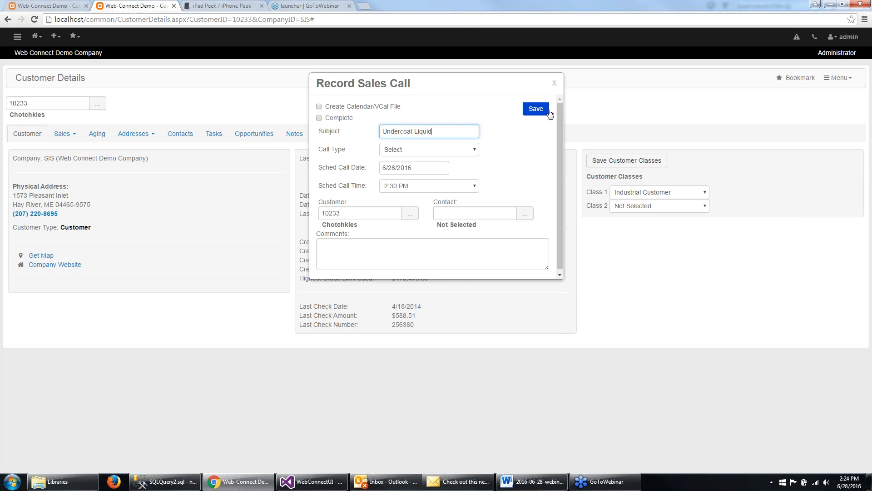
left_click(438, 157)
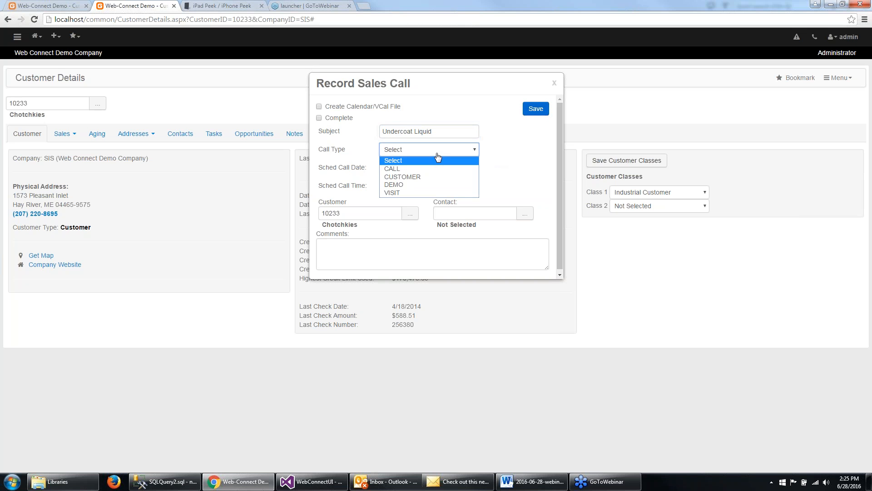
left_click(427, 194)
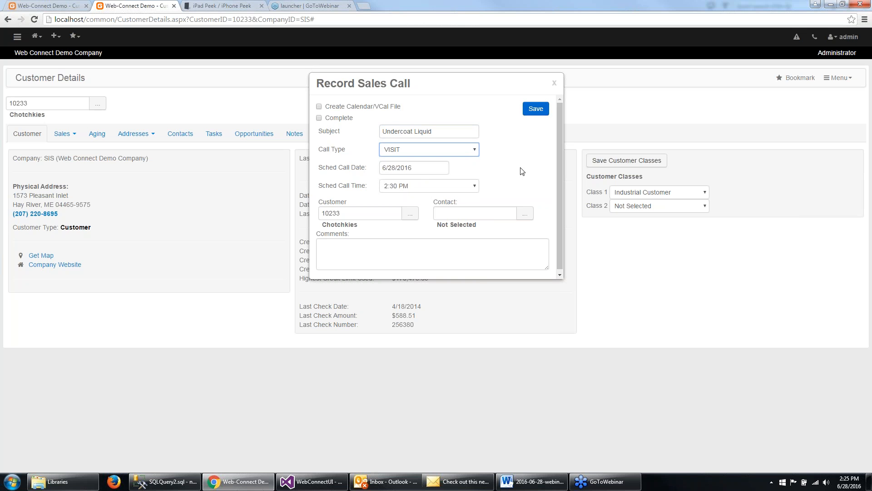
Schedule the sales call for 06/29/2016 at 9:30 AM
left_click(419, 175)
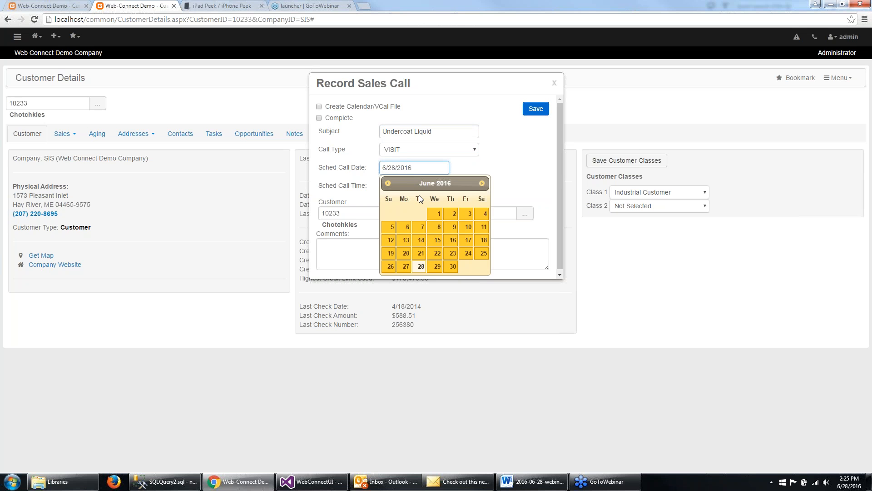
left_click(437, 266)
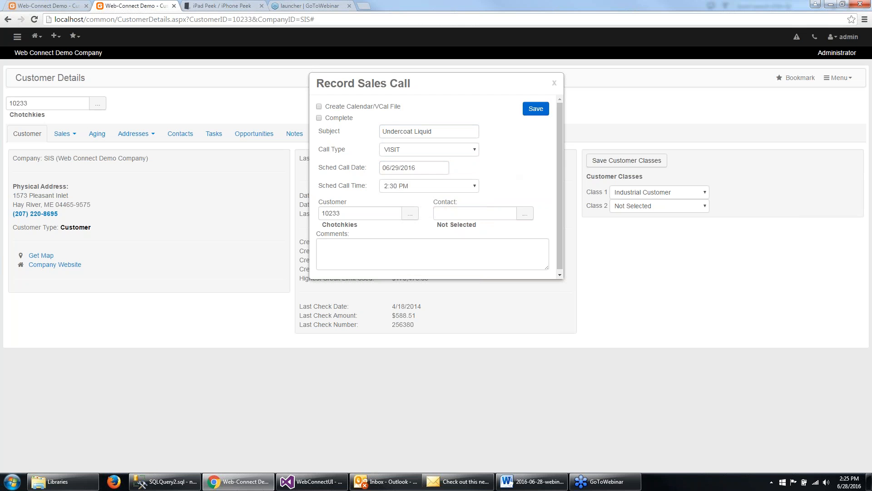
left_click(434, 190)
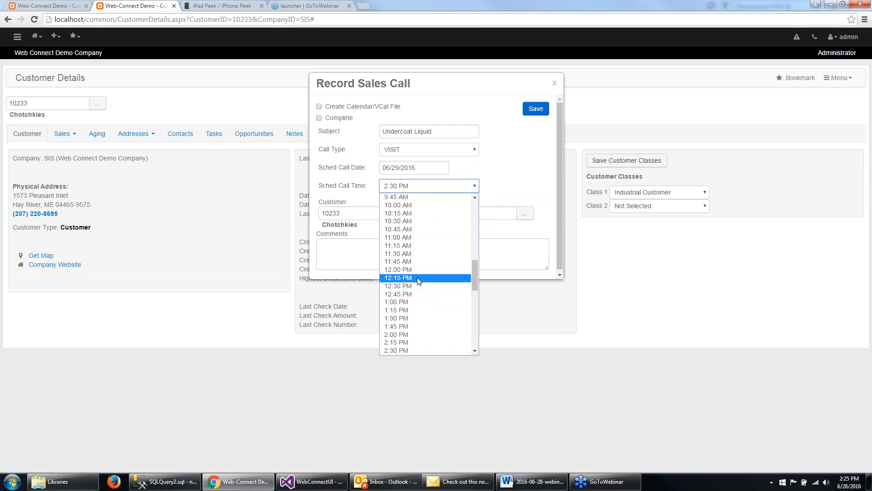
scroll(418, 209, "down", 3)
left_click(418, 209)
left_click(423, 184)
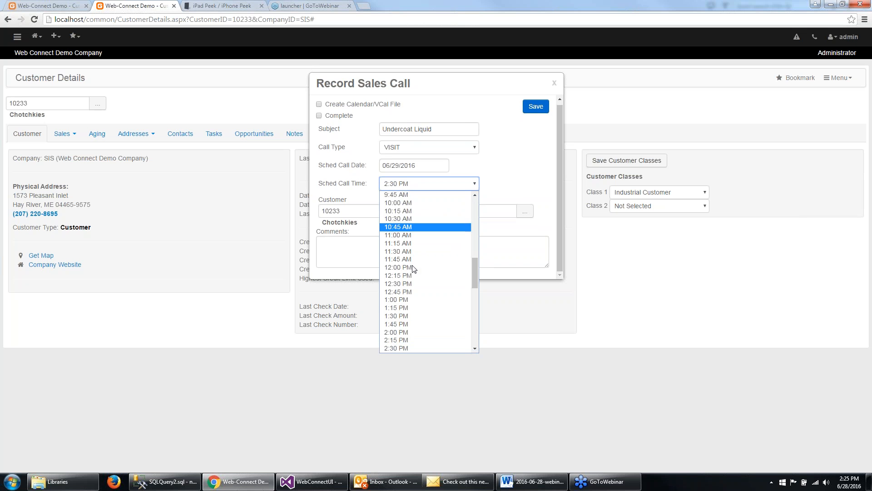
left_click_drag(475, 284, 473, 271)
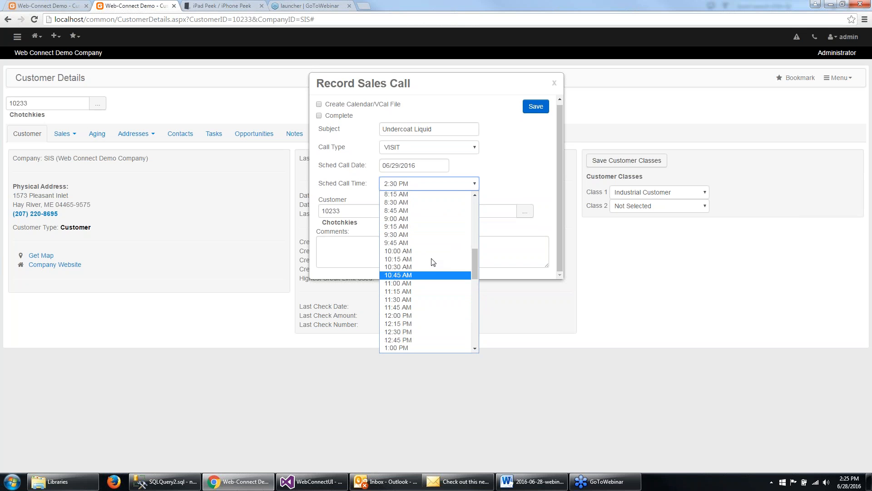
left_click(401, 238)
Enter the comment "The undercoat liquid PG is falling..." for the sales call and try to save it
left_click(404, 253)
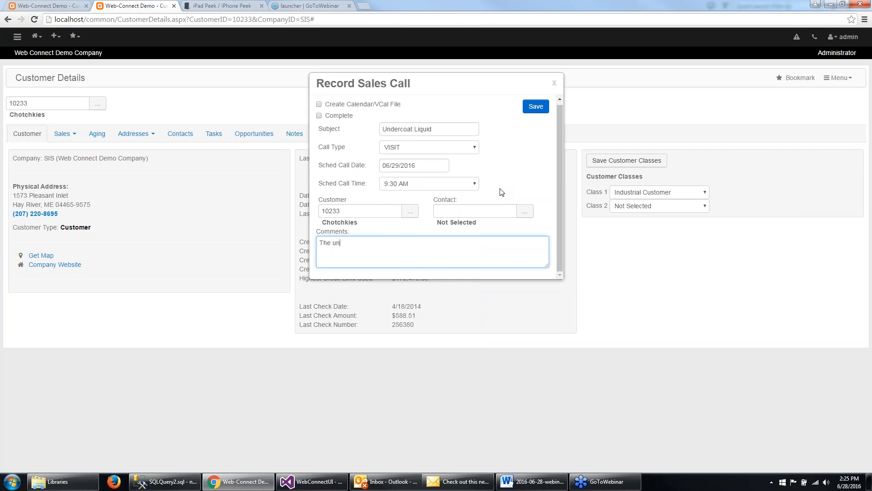
type("coat liquid PG is falling...")
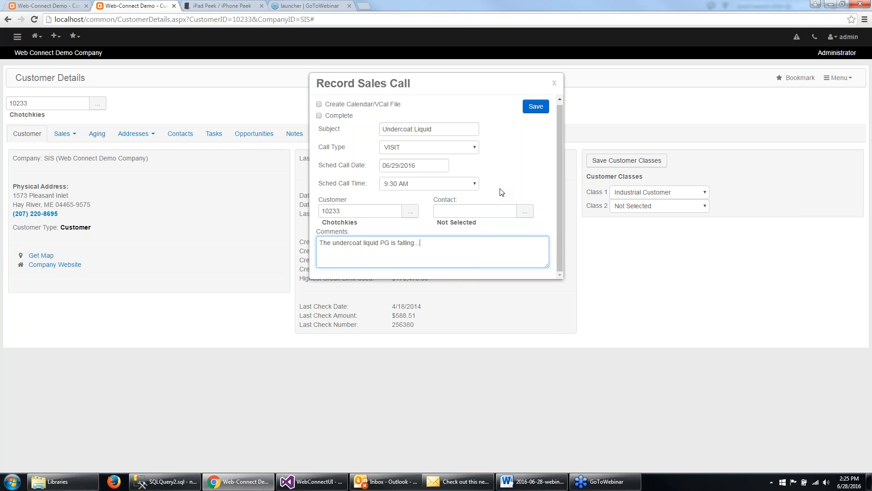
left_click(544, 111)
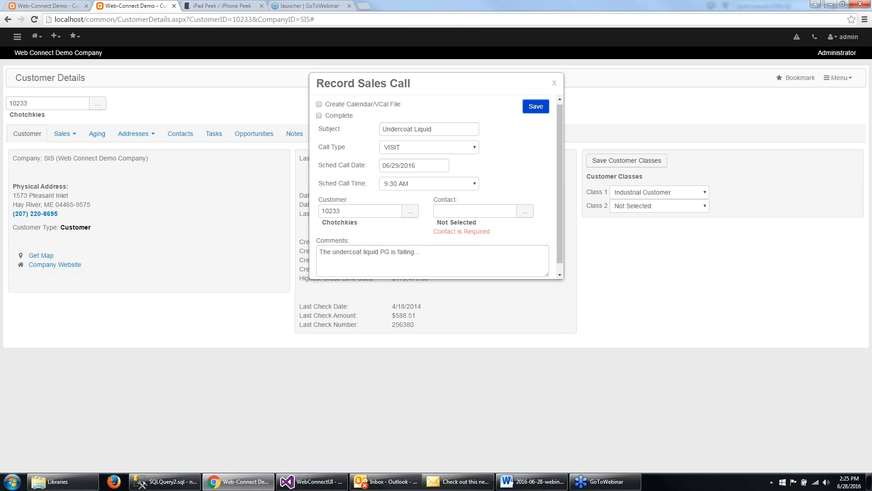
Assign the Chotchkies contact with a cellular number to the sales call, save it and close the form
left_click(525, 217)
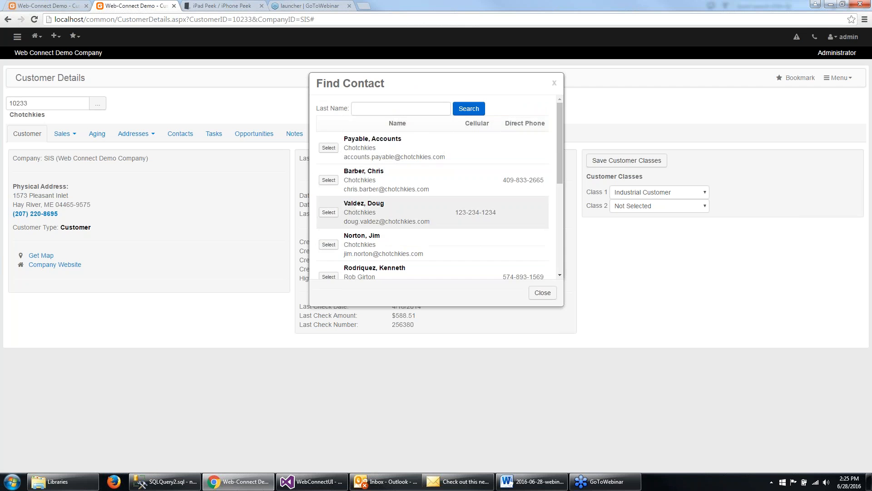
left_click(328, 212)
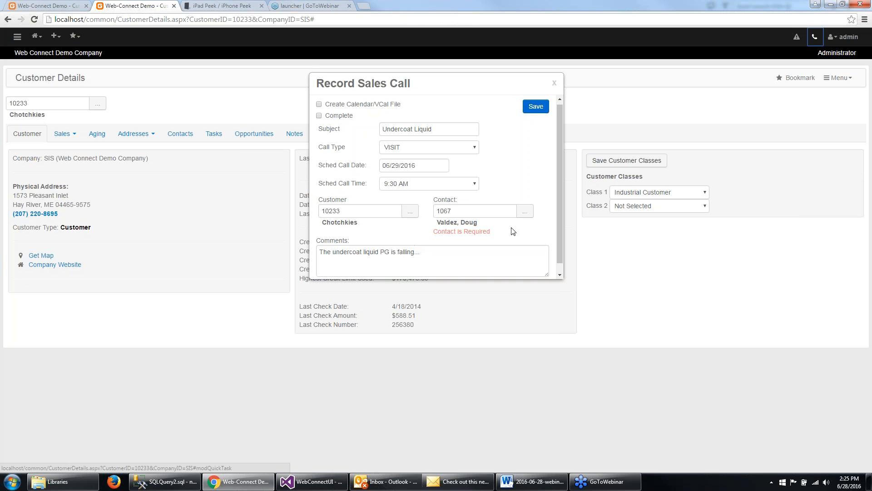
left_click(541, 112)
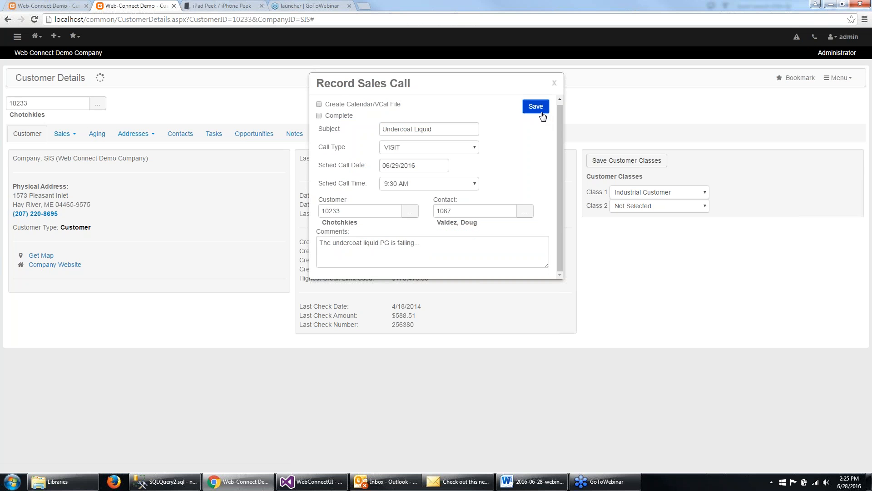
left_click(554, 83)
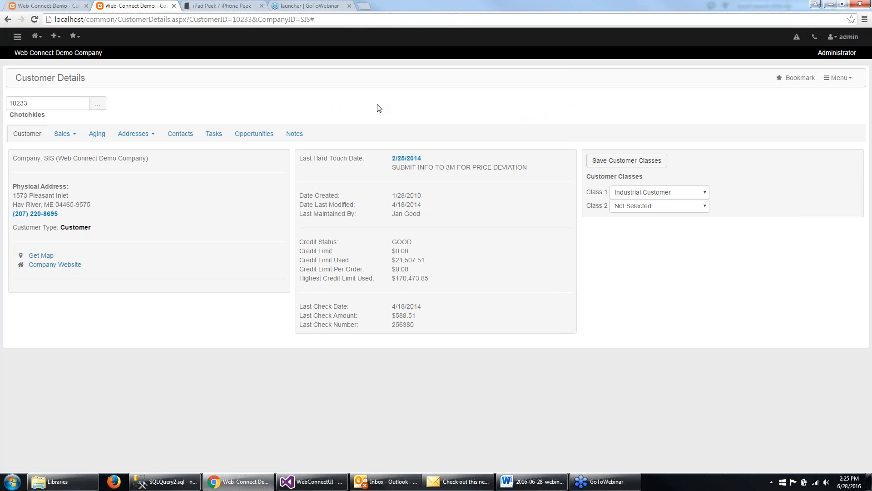
Open the CRM calendar and view the summary of the 9:30 AM Undercoat Liquid call on June 29
left_click(17, 36)
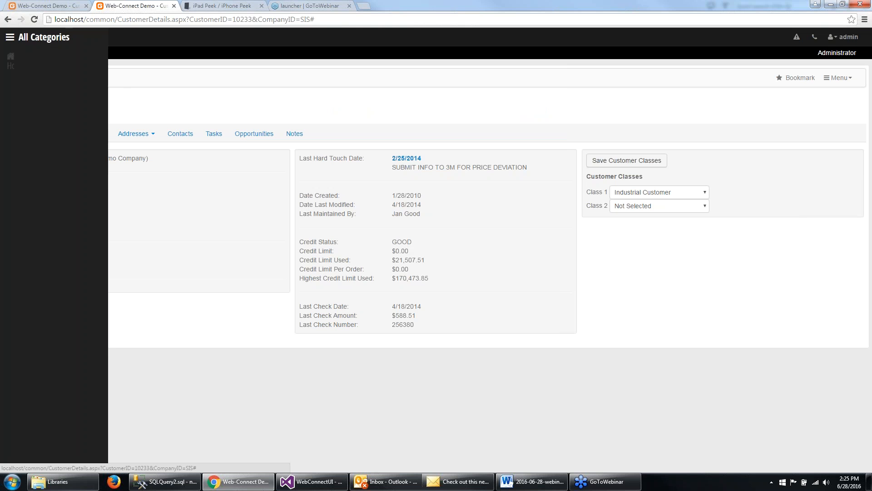
left_click(23, 168)
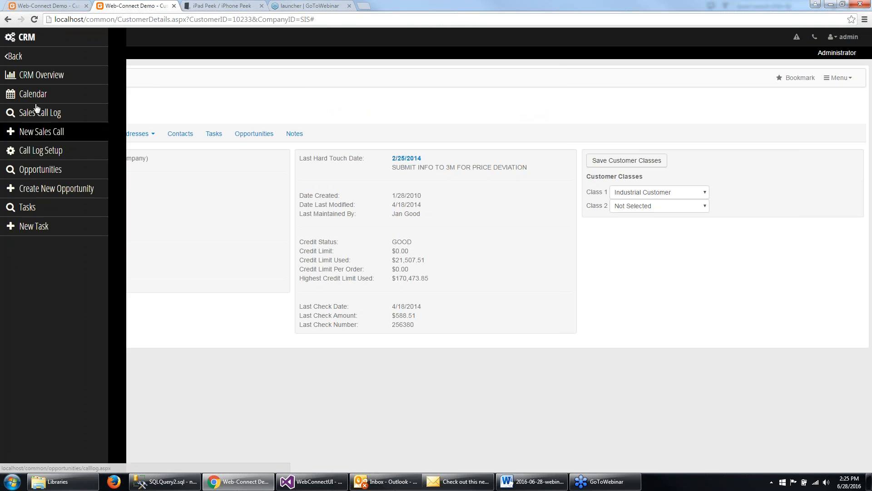
left_click(36, 94)
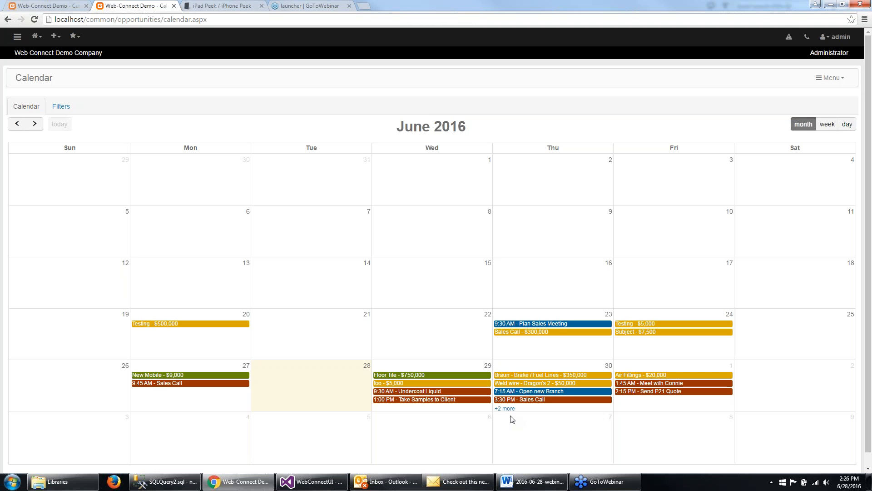
left_click(401, 393)
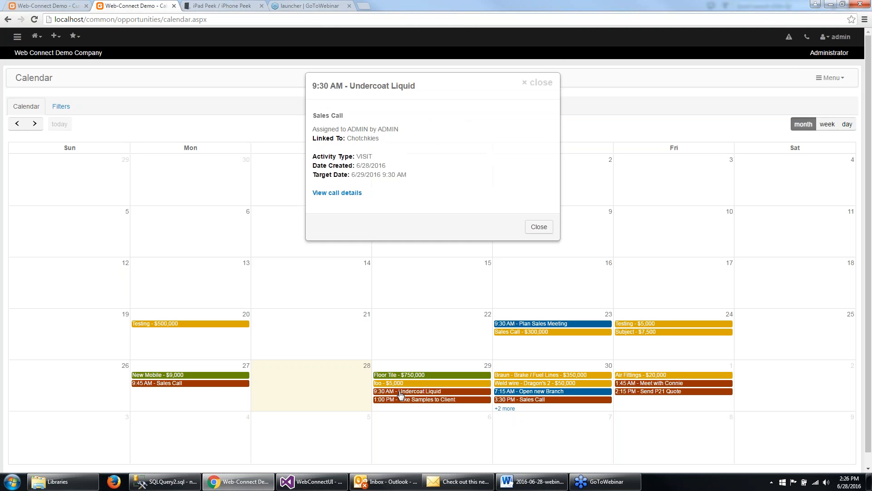
left_click(546, 83)
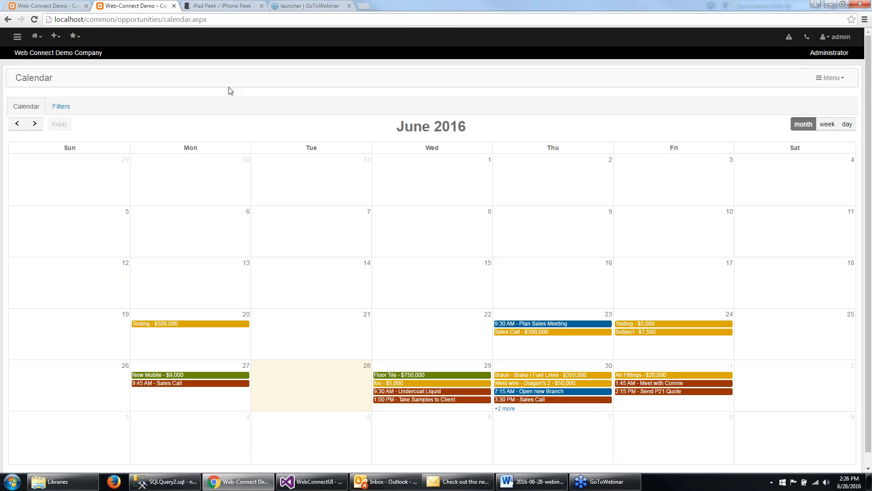
Open the CRM's Call Log Setup to view the unassigned and assigned task types
left_click(17, 36)
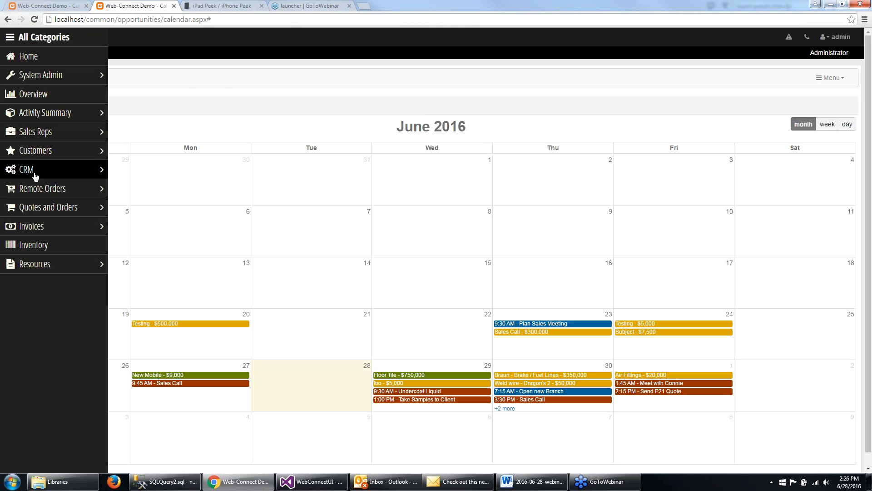
left_click(54, 169)
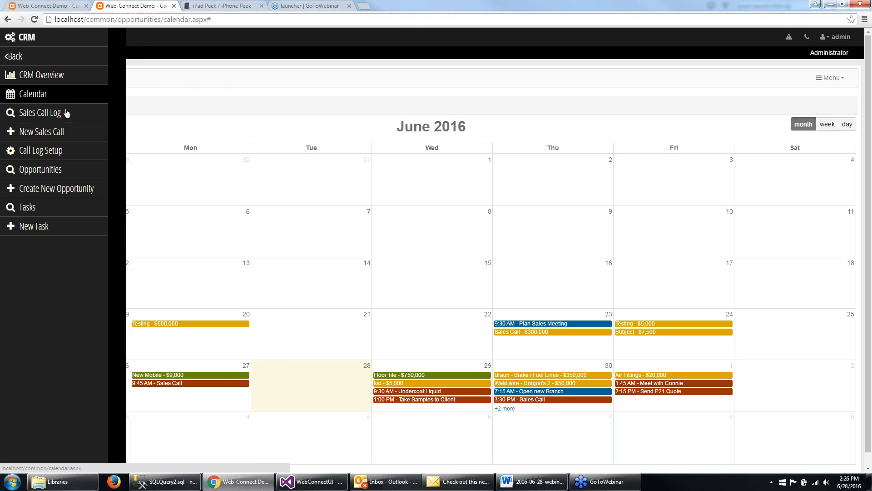
left_click(65, 151)
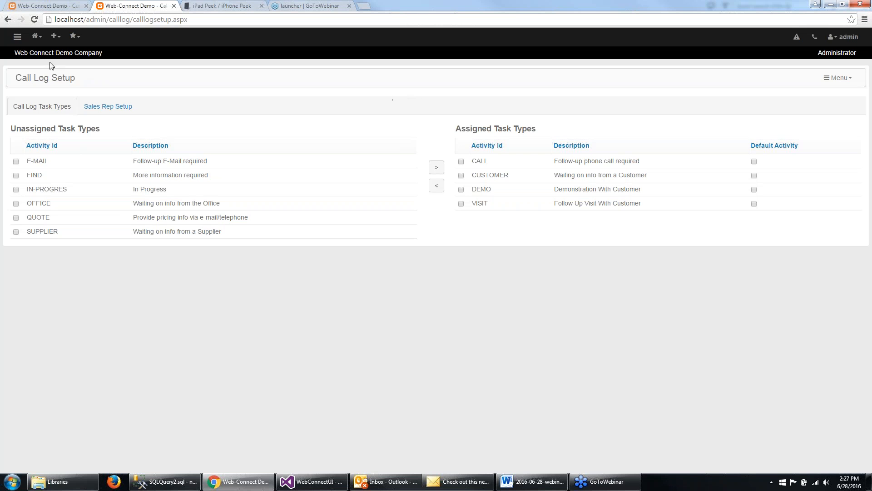
Open the Chotchkies Undercoat Liquid visit from the sales call log and compare its details with the blank Record Sales Call form
left_click(17, 37)
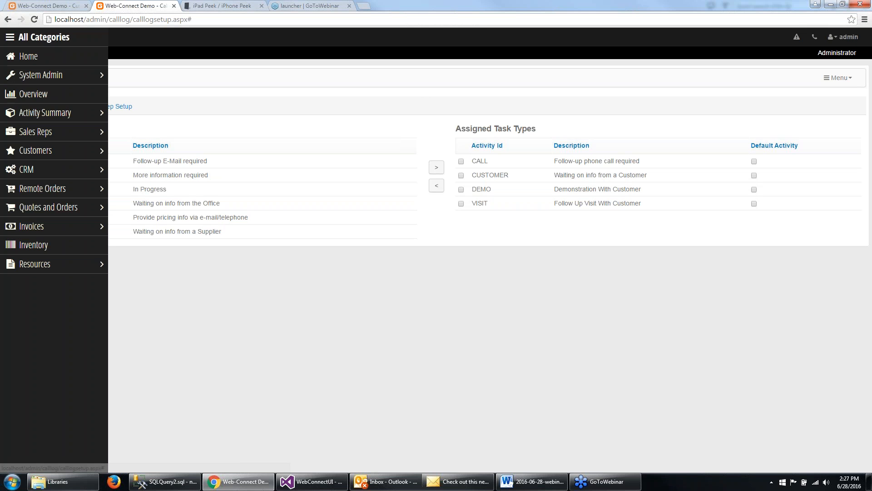
left_click(39, 170)
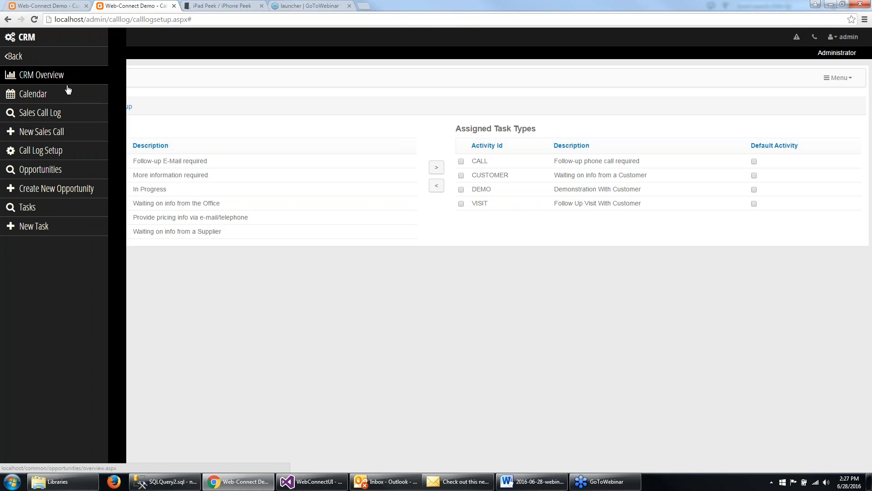
left_click(57, 116)
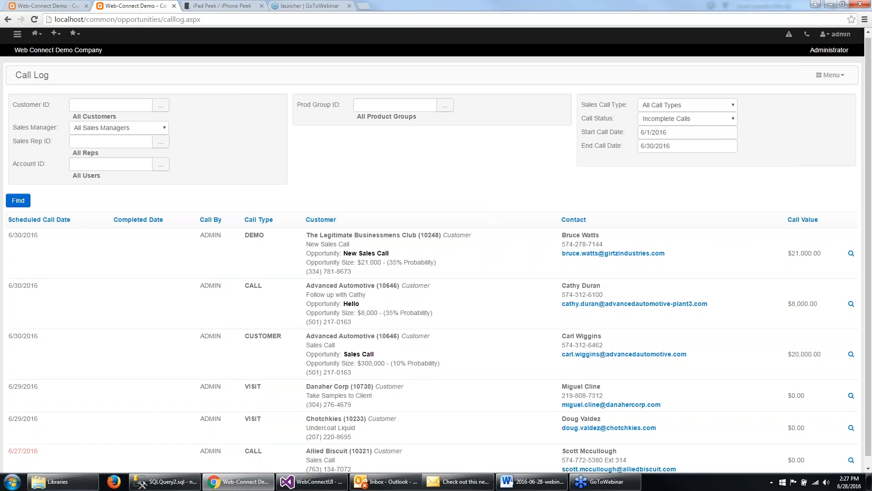
scroll(493, 217, "down", 1)
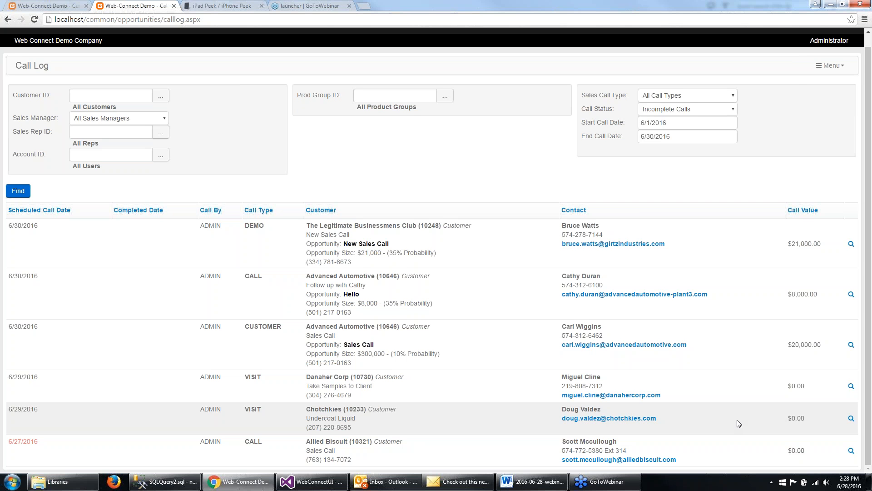
left_click(851, 419)
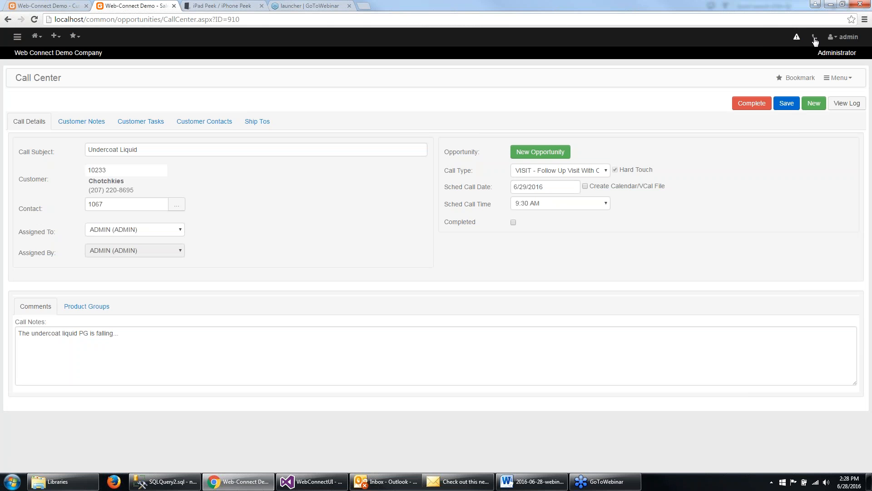
left_click(815, 37)
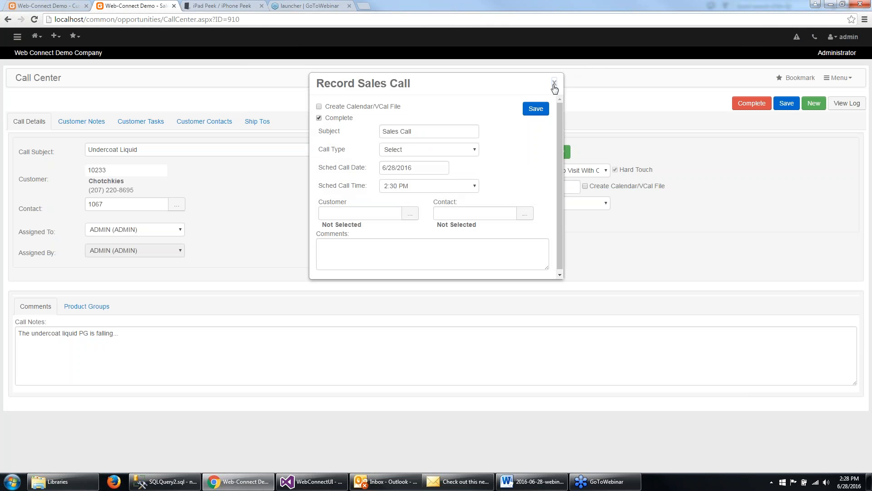
left_click(554, 84)
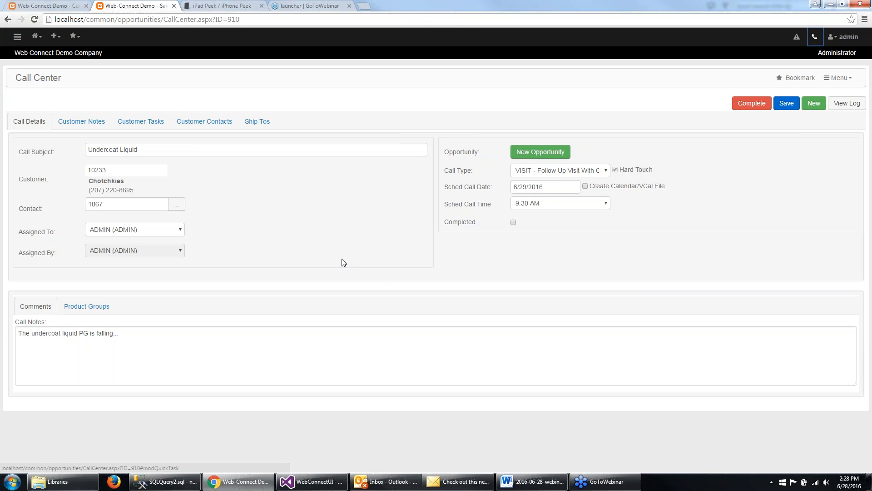
Review the customer notes, tasks and contacts available from the Undercoat Liquid call
left_click(77, 129)
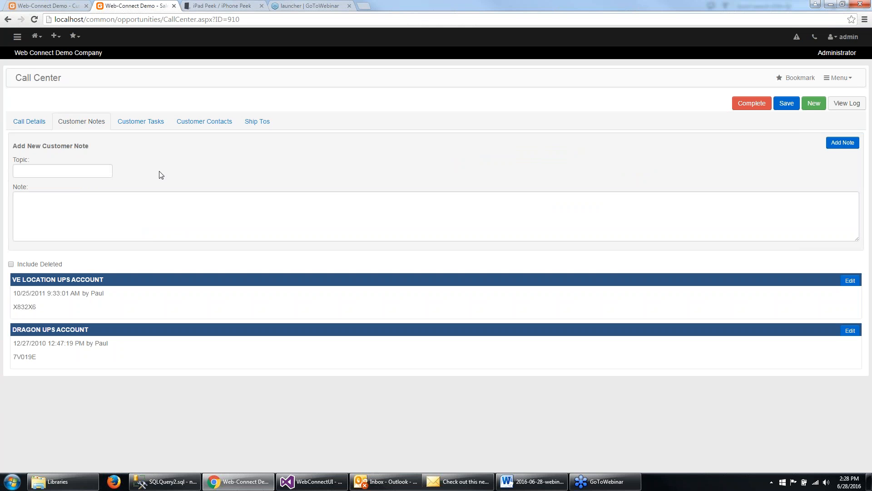
left_click(154, 132)
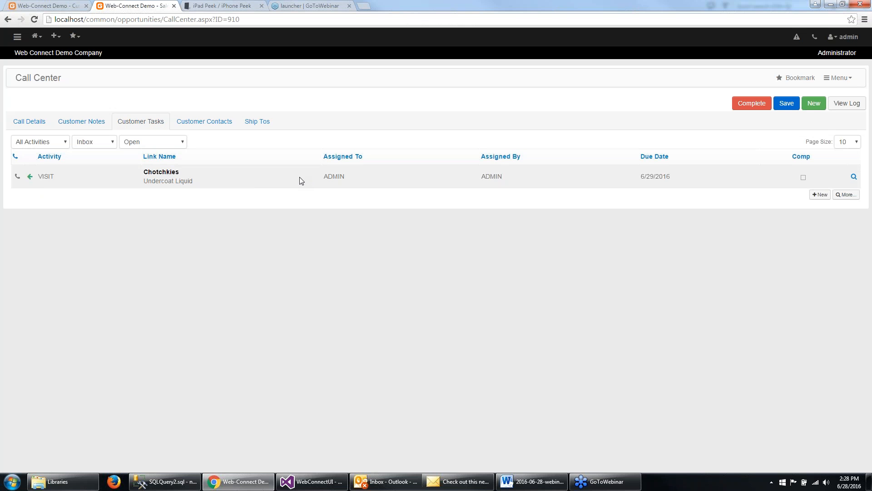
left_click(218, 125)
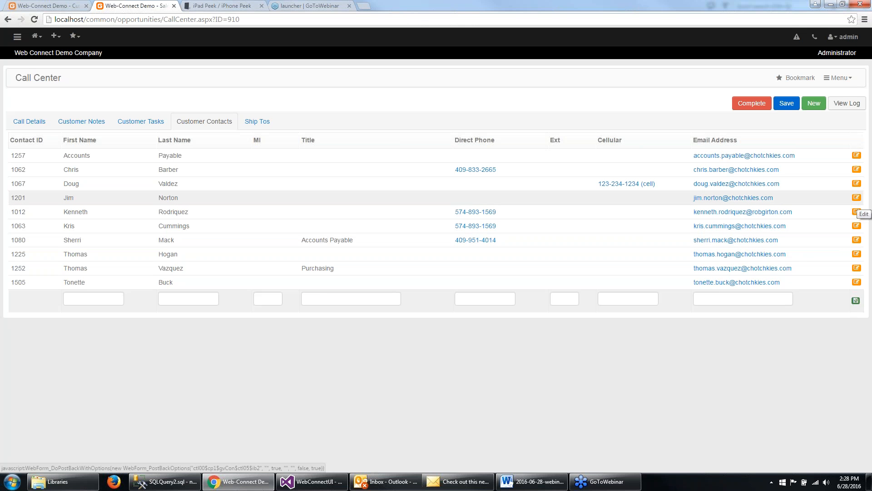
left_click(858, 200)
left_click(858, 201)
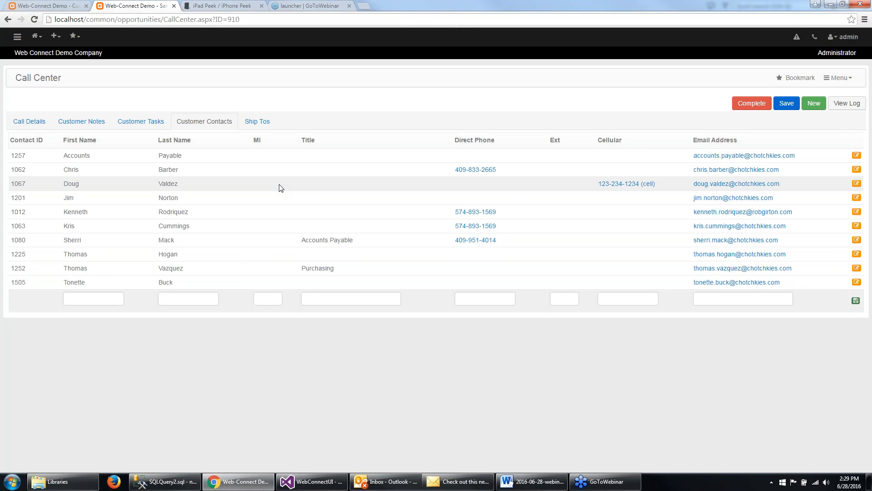
Go through the blank entry fields for a new customer contact, from first name to email address
left_click(91, 299)
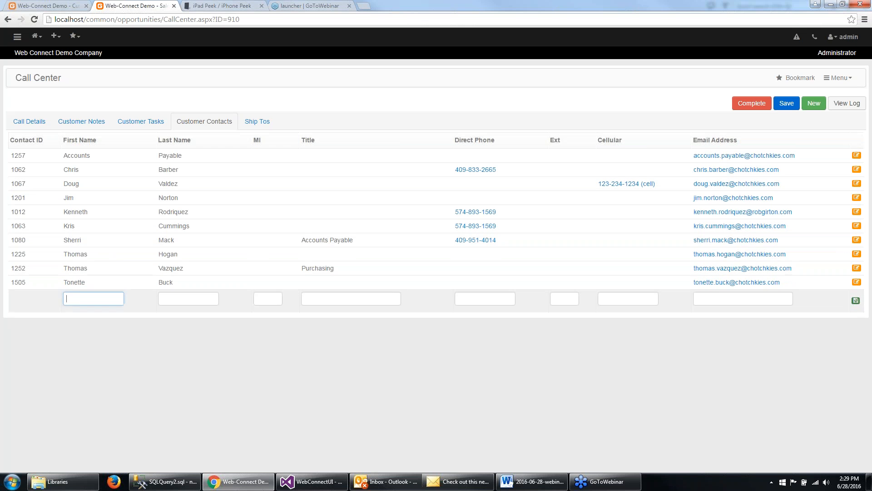
left_click(189, 300)
key("Tab")
key("Tab")
key("Tab")
key("Tab")
key("Tab")
key("Tab")
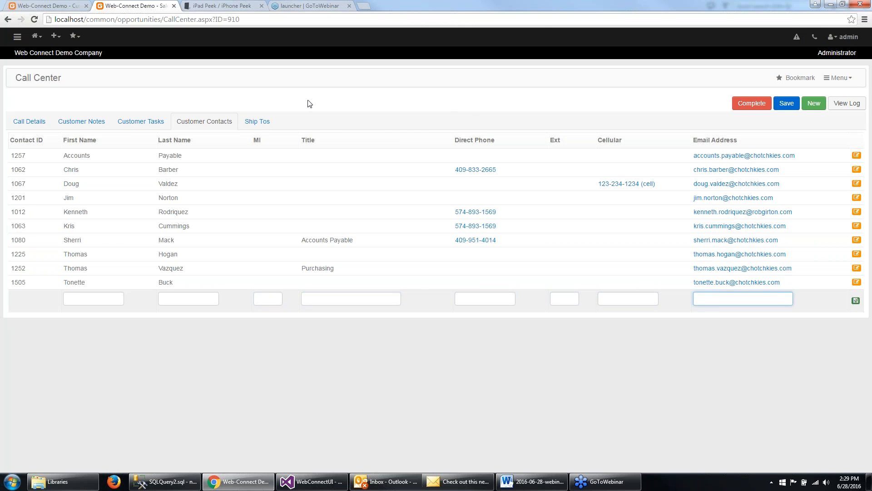
List the Chotchkies ship-to addresses and return to the call details
left_click(257, 121)
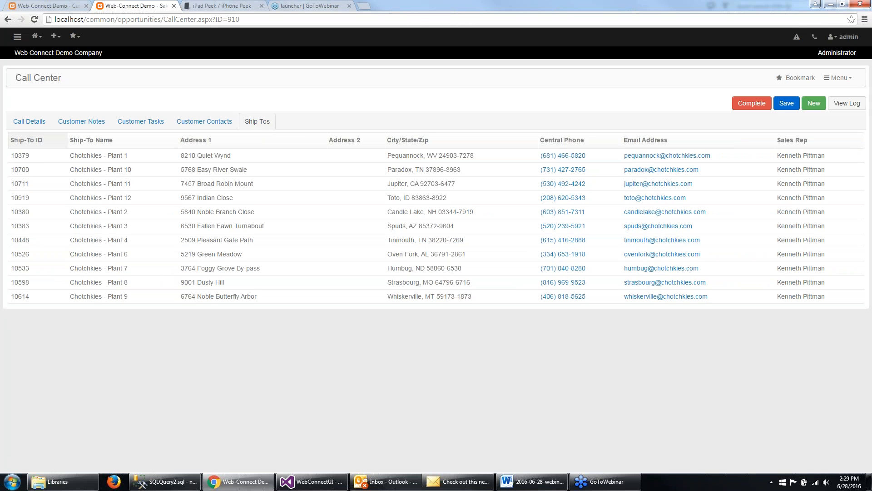
left_click(25, 121)
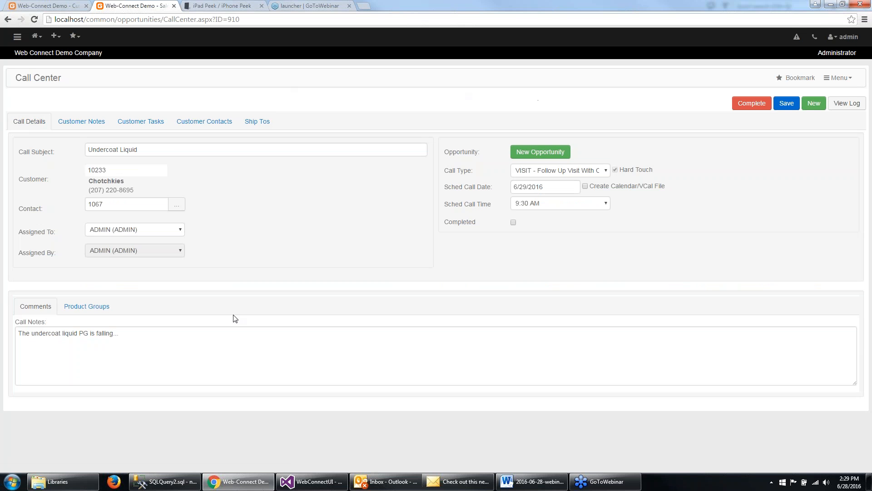
Search the product groups for "under" and choose Undercoat - Liquid as the product group on the Chotchkies sales call
left_click(95, 311)
left_click(168, 356)
left_click(430, 109)
type("u")
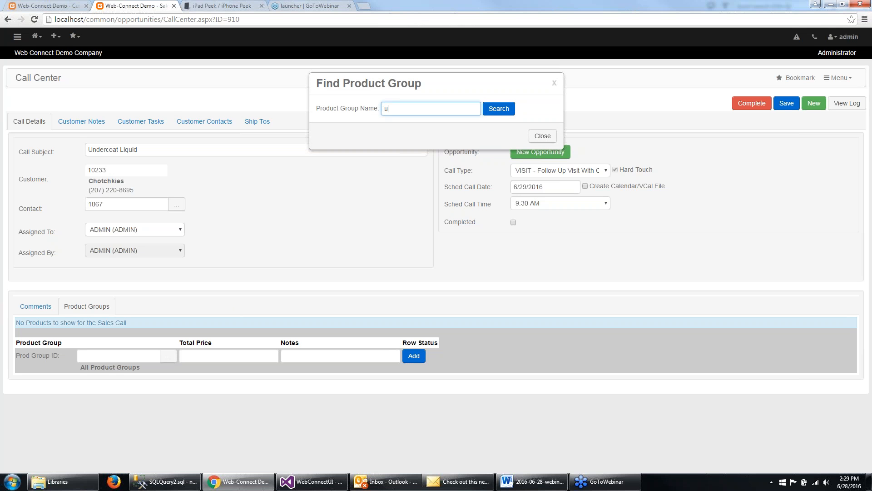
type("nder")
key("Return")
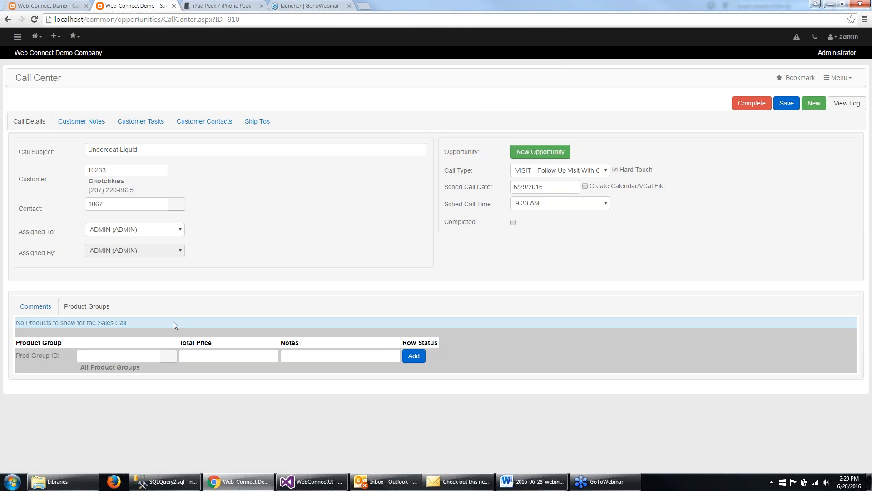
left_click(168, 358)
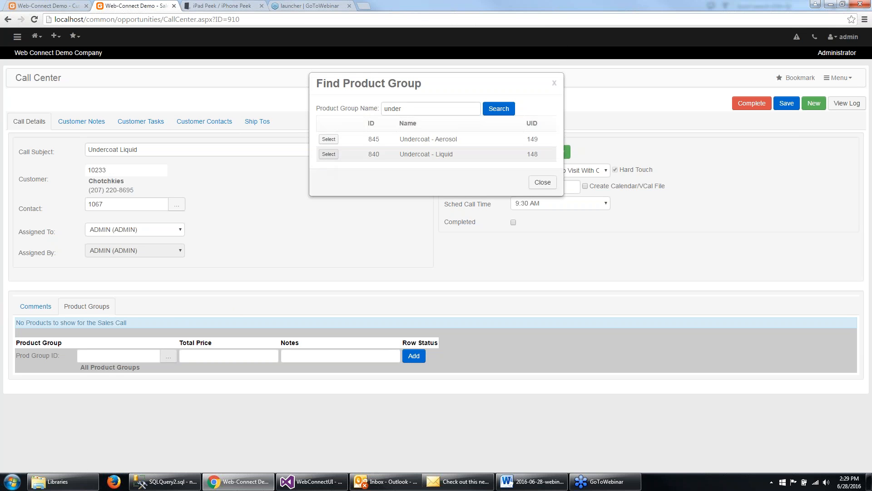
left_click(328, 155)
Add the Undercoat - Liquid product group to the call with a total price of 50000 and the note "Down in sales"
left_click(242, 356)
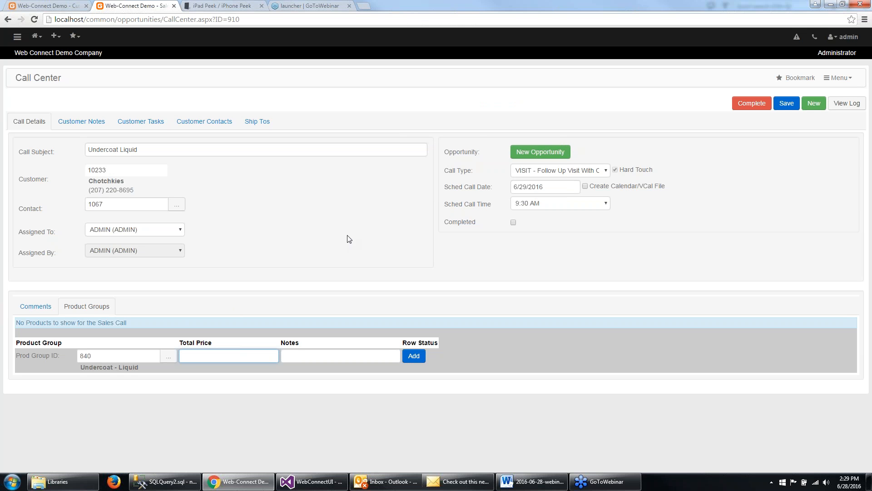
type("50000")
left_click(346, 354)
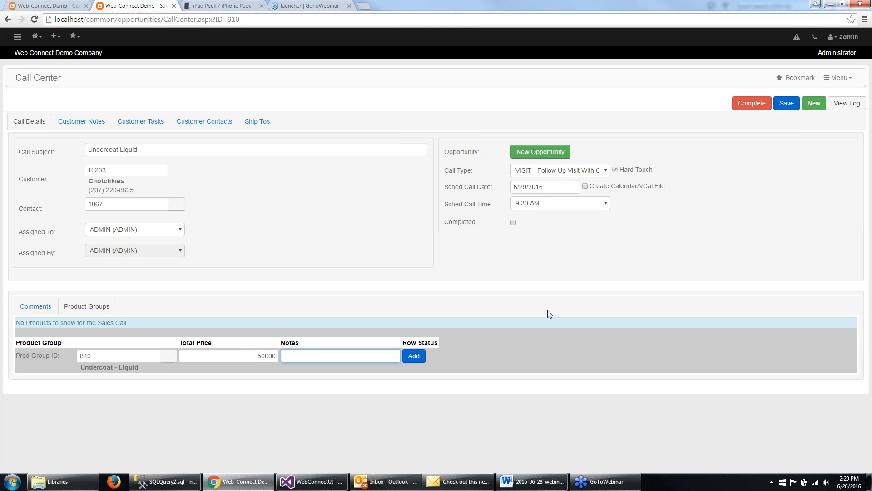
type("Down in sales")
left_click(422, 357)
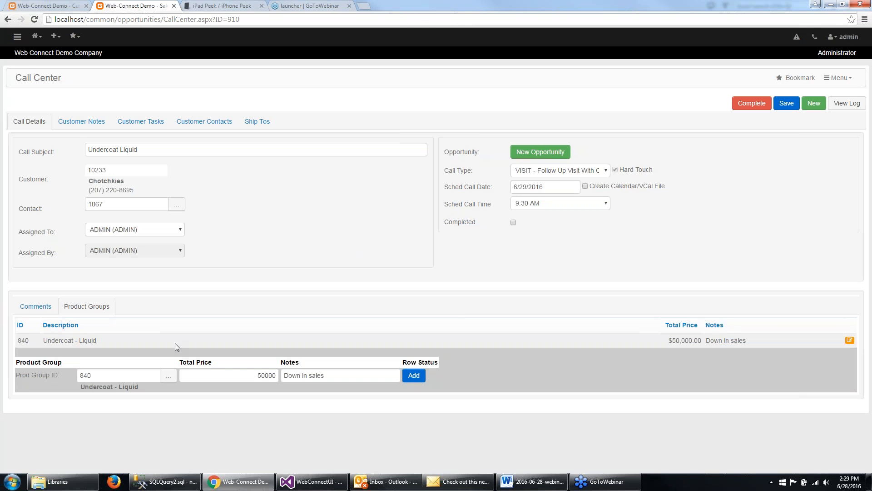
Open the call log, filter it by product group 140 Air - Gun and check the call values
left_click(842, 108)
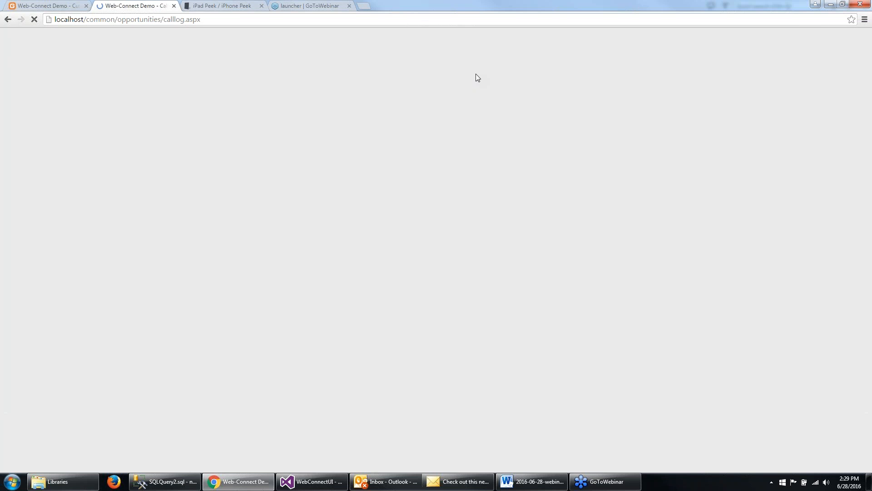
scroll(514, 217, "down", 1)
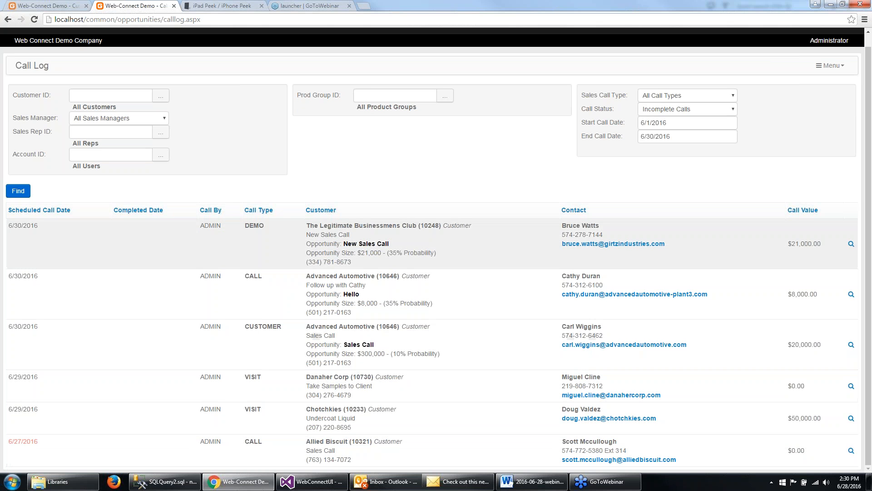
left_click(446, 98)
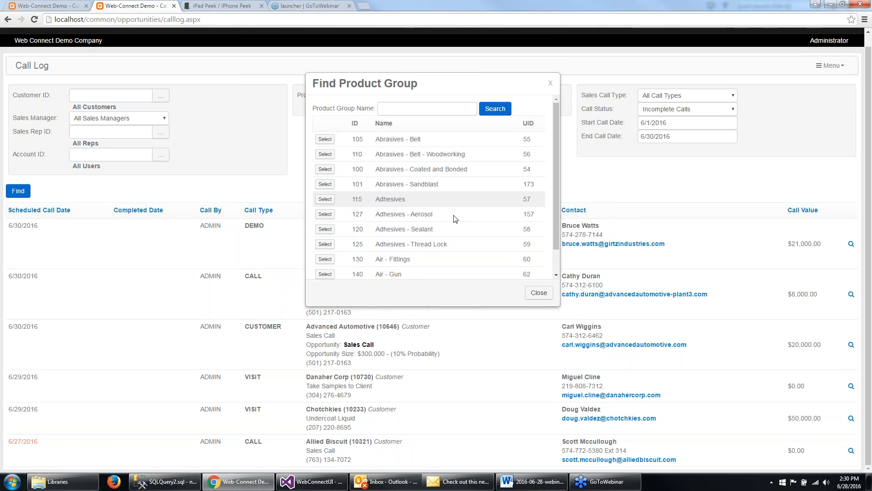
left_click(325, 274)
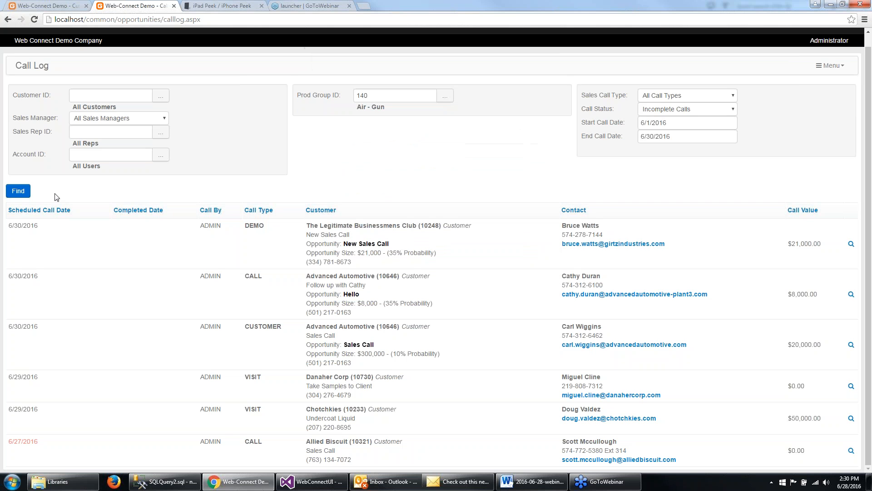
left_click(18, 191)
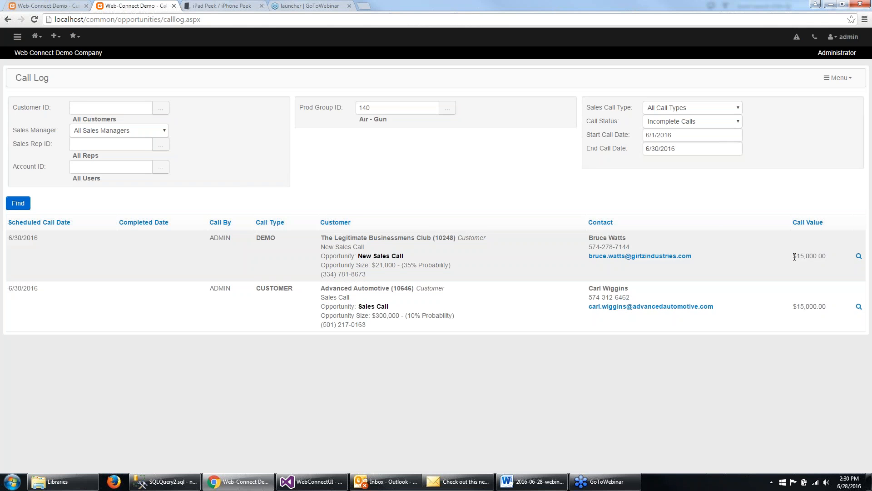
left_click_drag(795, 256, 827, 256)
left_click(820, 272)
Clear the product group filter and reload the sales call log to review the incomplete calls for all product groups
left_click_drag(383, 107, 335, 110)
key("BackSpace")
left_click(414, 165)
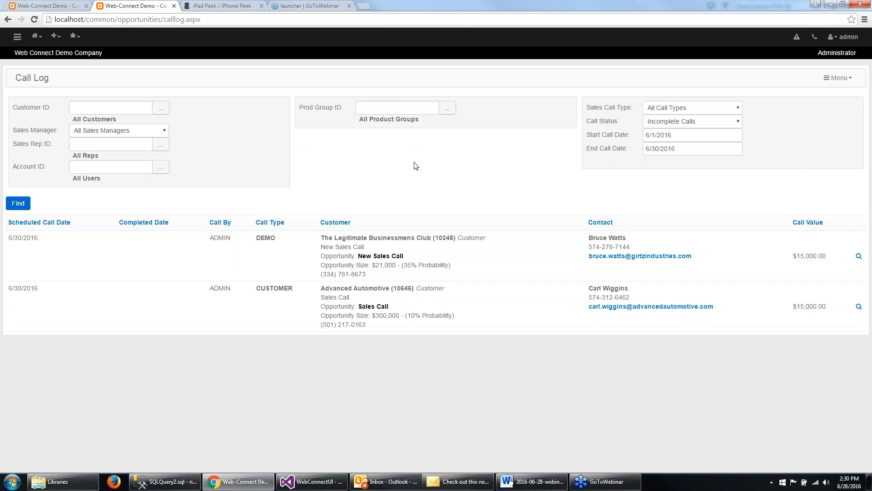
left_click(18, 203)
left_click(18, 203)
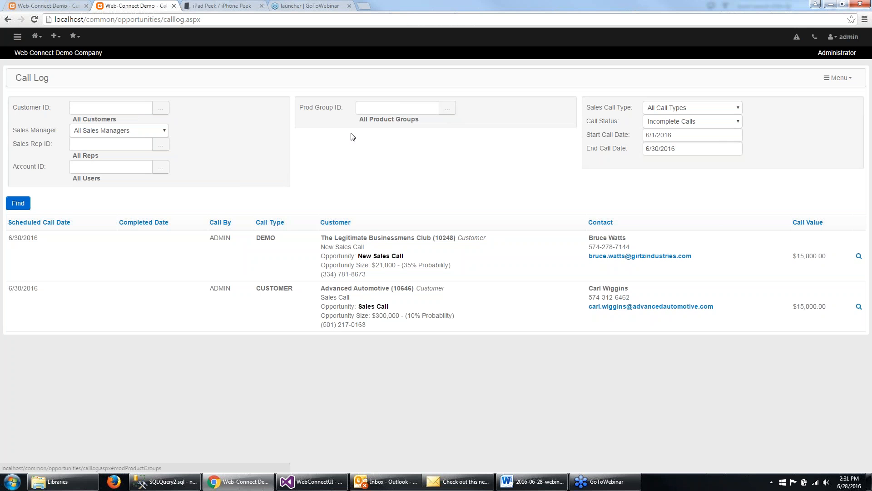
left_click(837, 77)
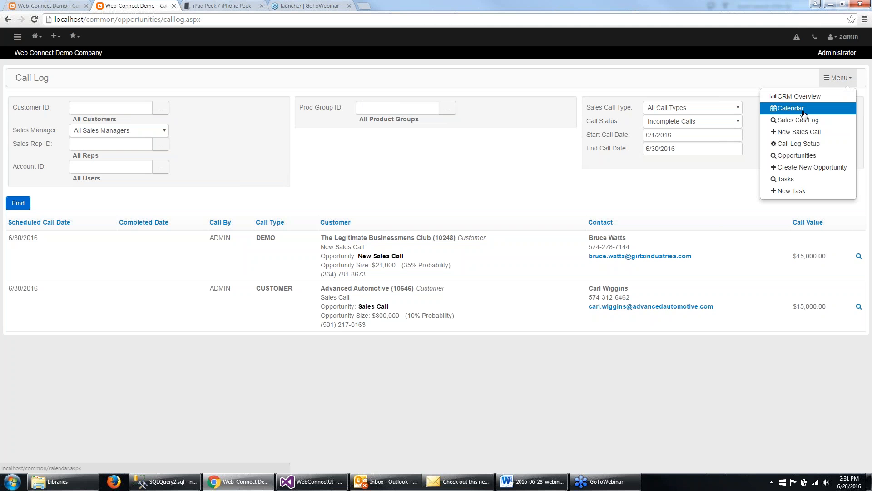
left_click(802, 121)
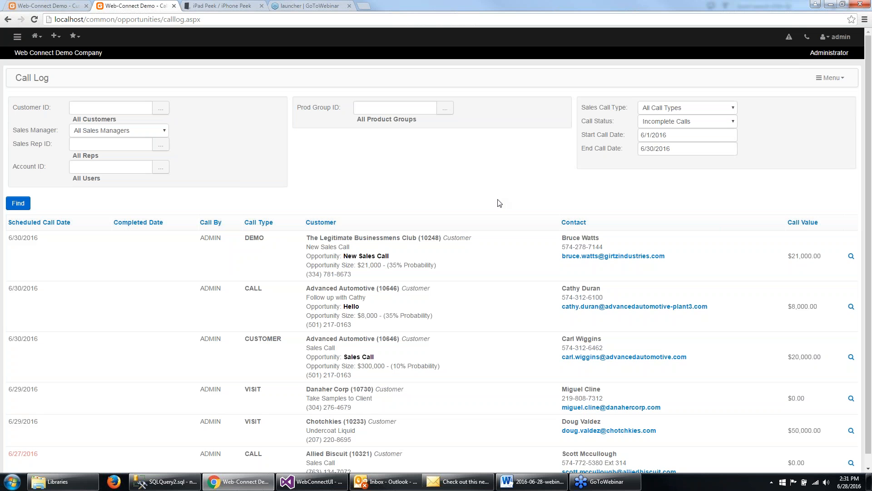
scroll(409, 380, "down", 1)
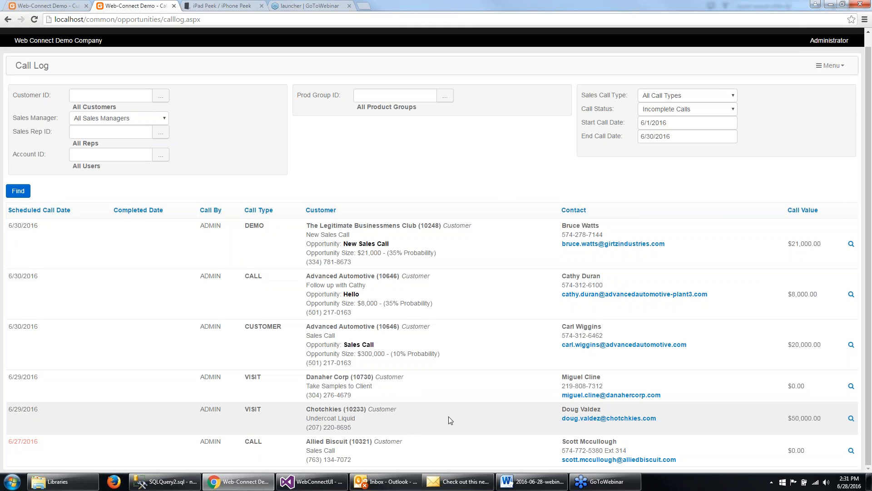
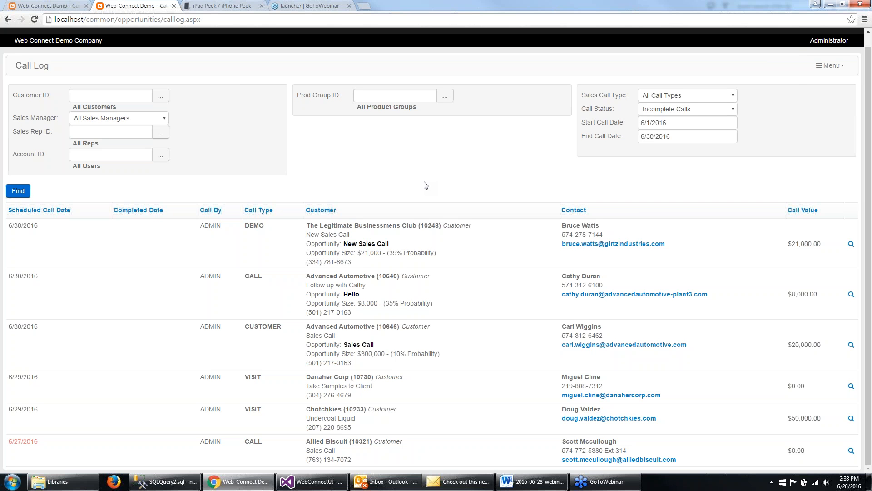
scroll(425, 185, "up", 1)
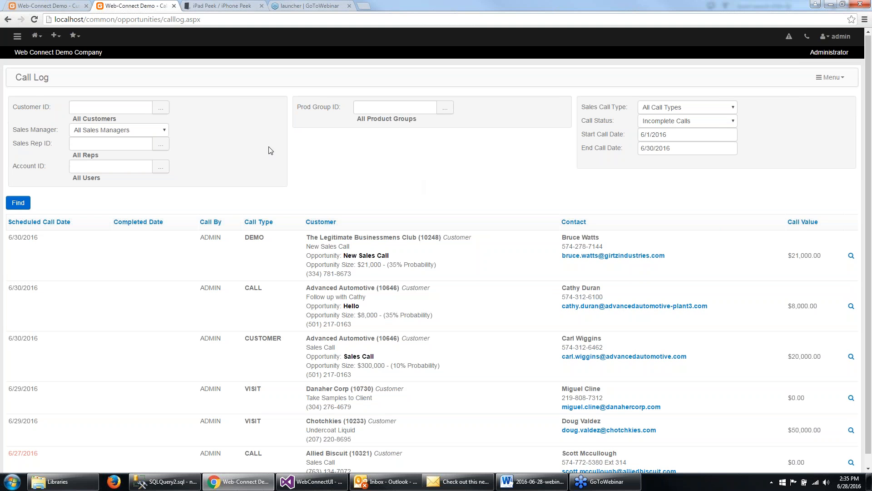
Open the customers' Ship-To Listing and set the customer type filter to Both
left_click(18, 40)
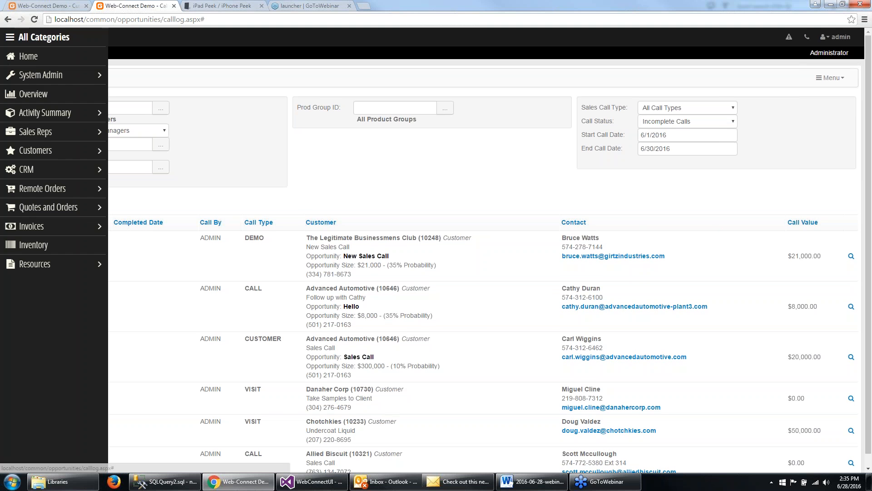
left_click(46, 151)
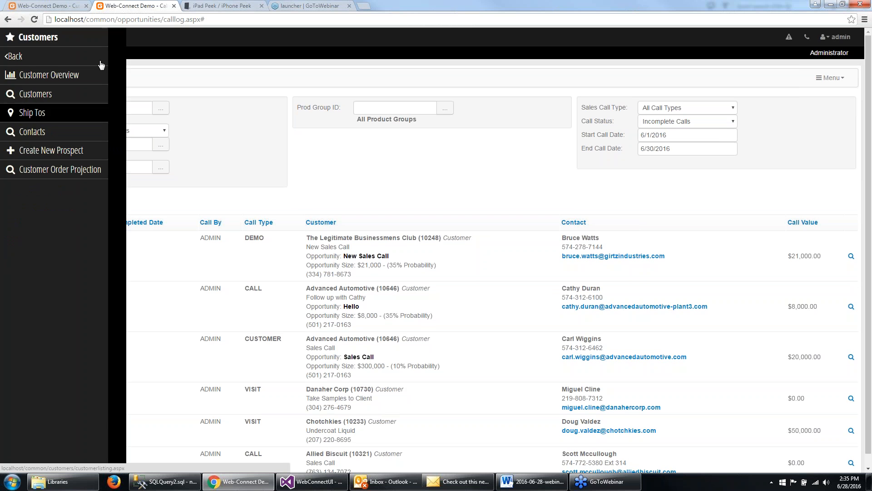
left_click(58, 116)
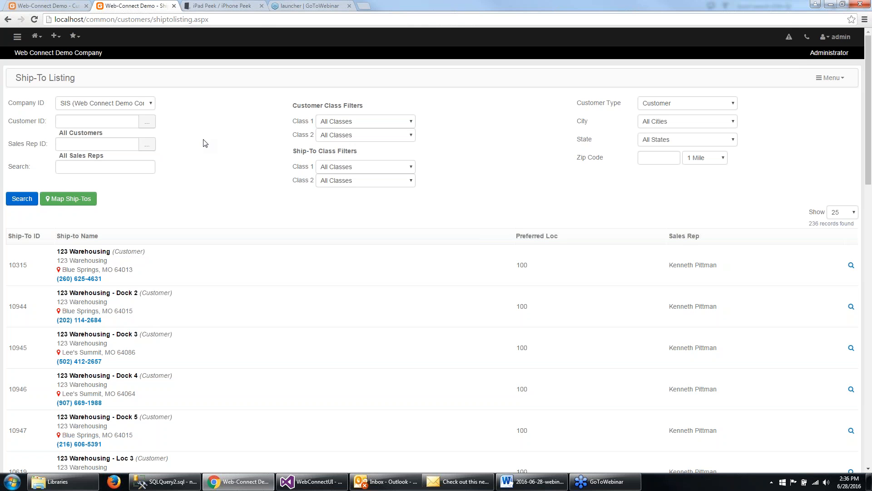
left_click(717, 106)
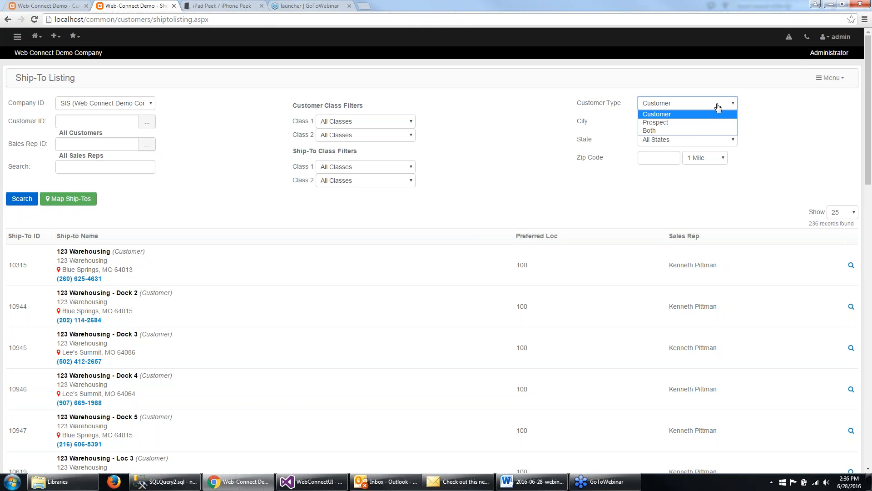
left_click(678, 130)
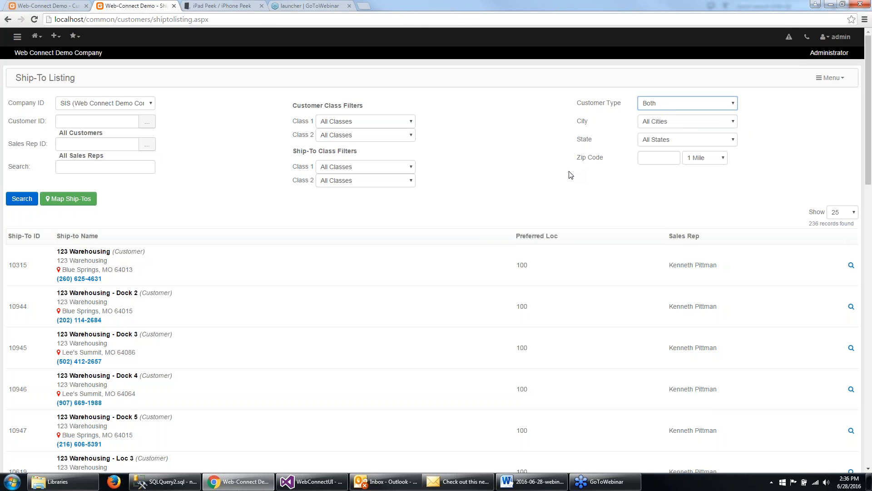
Search the ship-to listing for "chot" and look through the Chotchkies plants
left_click(93, 166)
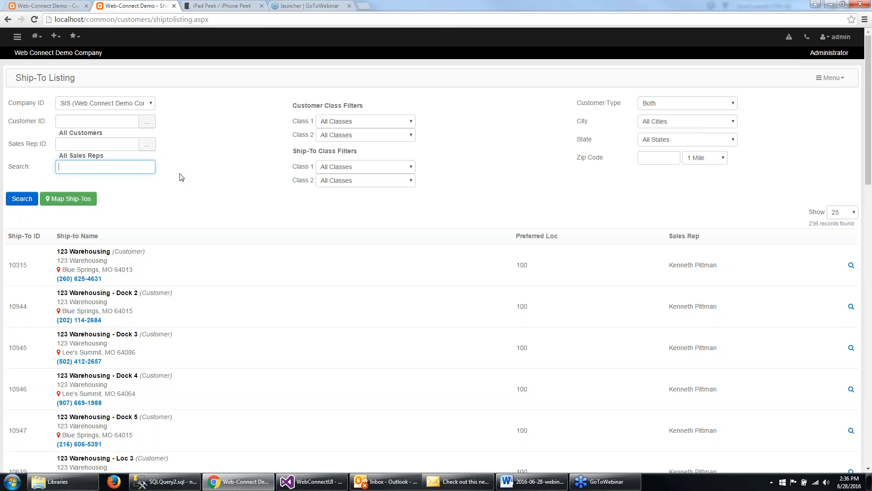
type("chot")
left_click(31, 200)
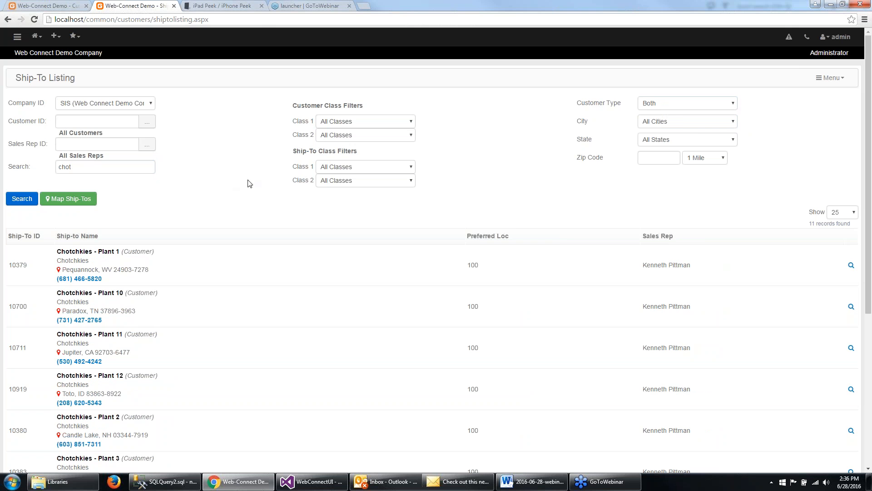
scroll(262, 186, "down", 3)
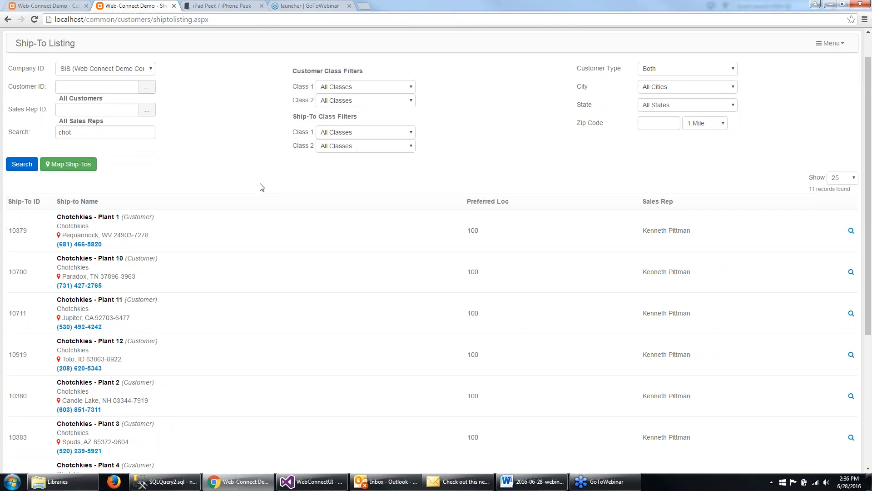
scroll(262, 187, "down", 2)
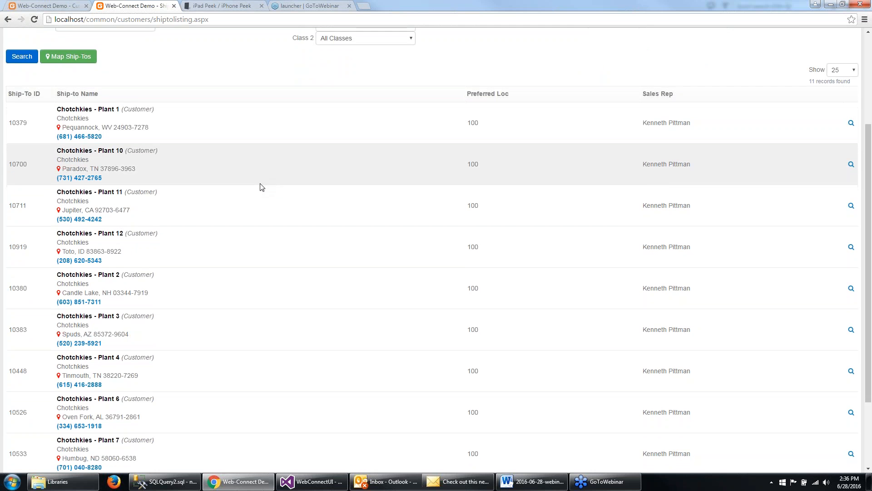
scroll(262, 187, "down", 1)
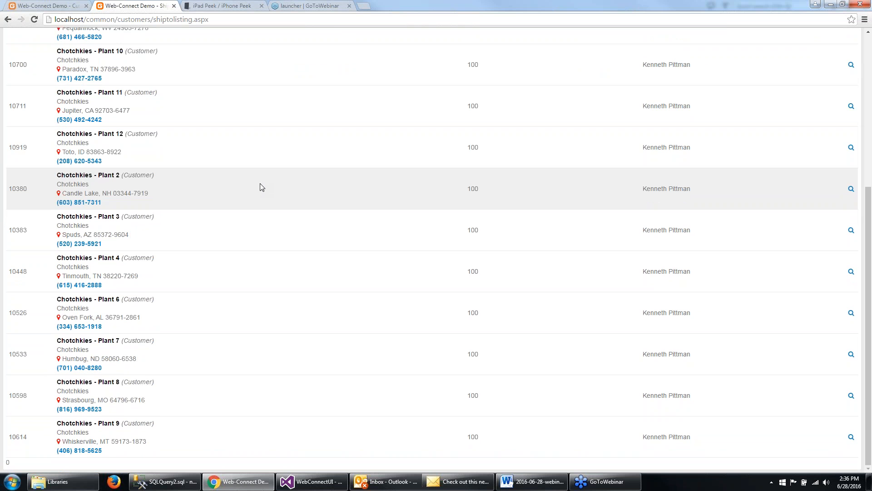
scroll(261, 187, "up", 4)
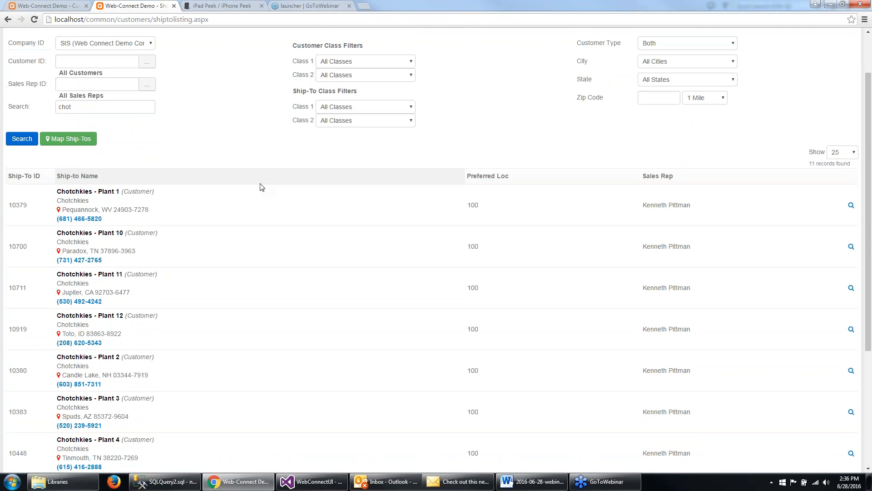
scroll(262, 187, "down", 4)
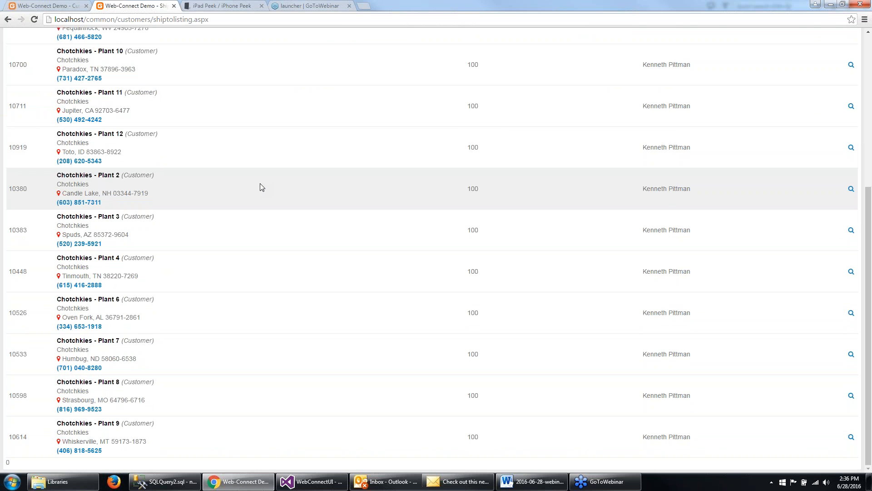
scroll(262, 186, "up", 5)
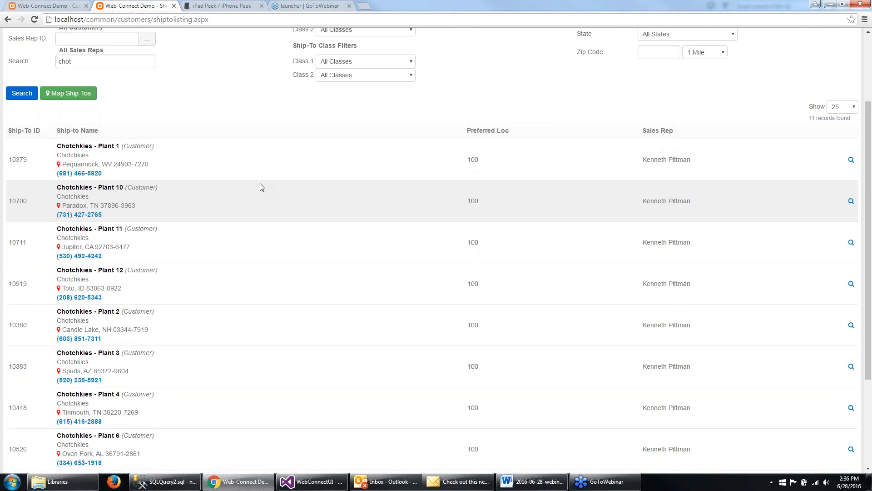
Clear the search text and list the ship-tos of all customers and prospects
left_click(96, 167)
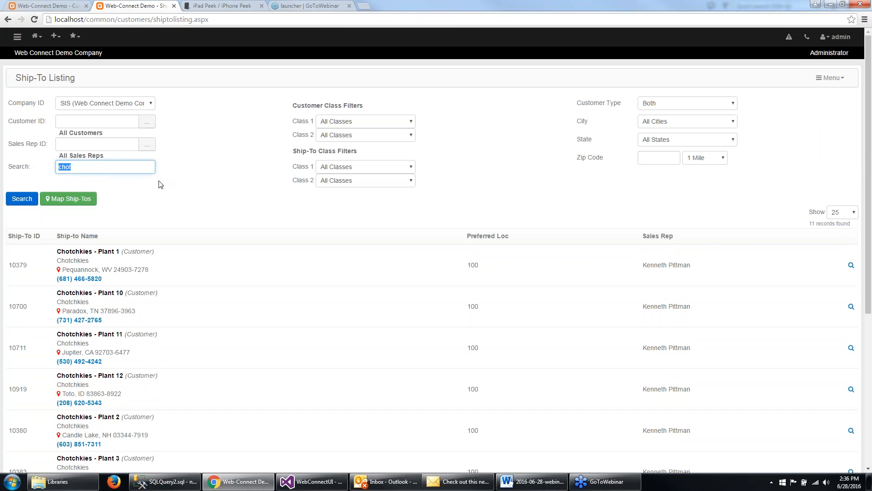
key("BackSpace")
left_click(22, 200)
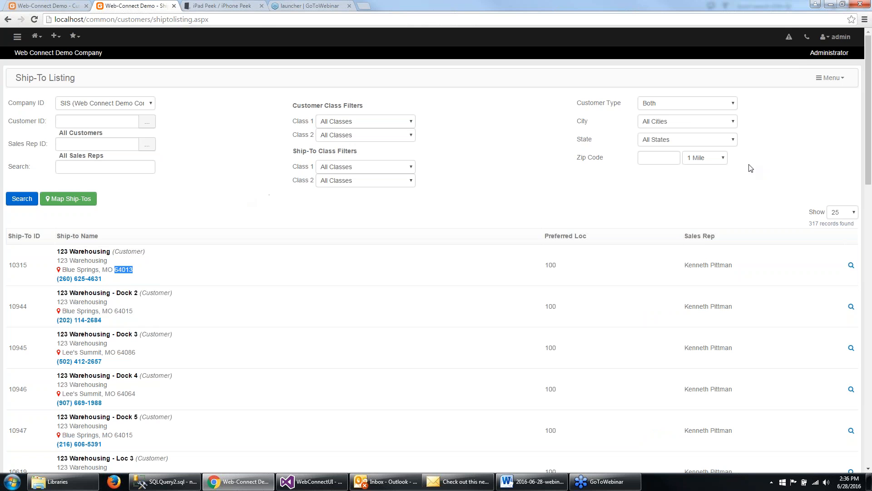
Filter the ship-to listing to locations within 30 miles of zip code 64013
left_click(703, 162)
left_click(700, 201)
left_click(663, 161)
type("64013")
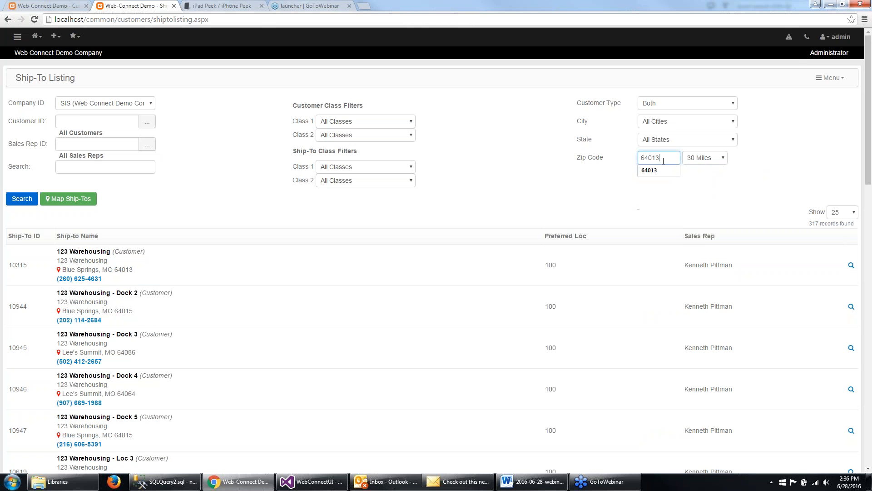
left_click(30, 199)
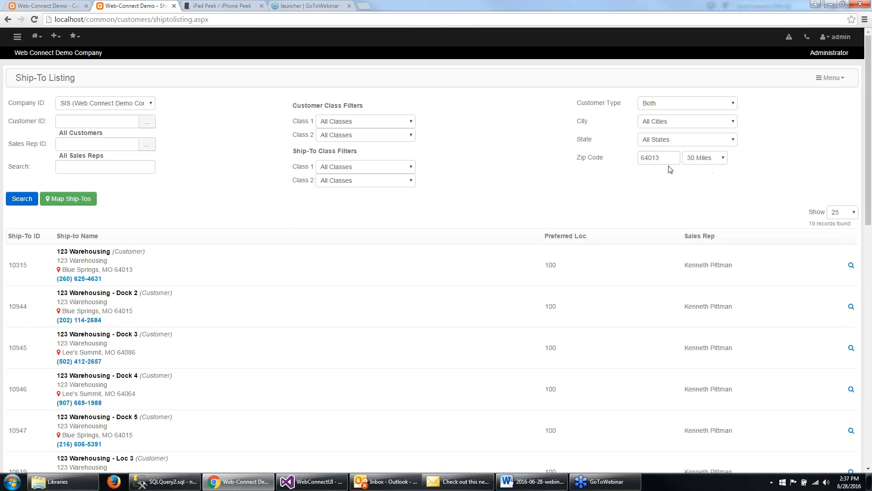
Map the filtered ship-tos and view the location details of the 123 Warehousing - Dock 3 marker
left_click(71, 202)
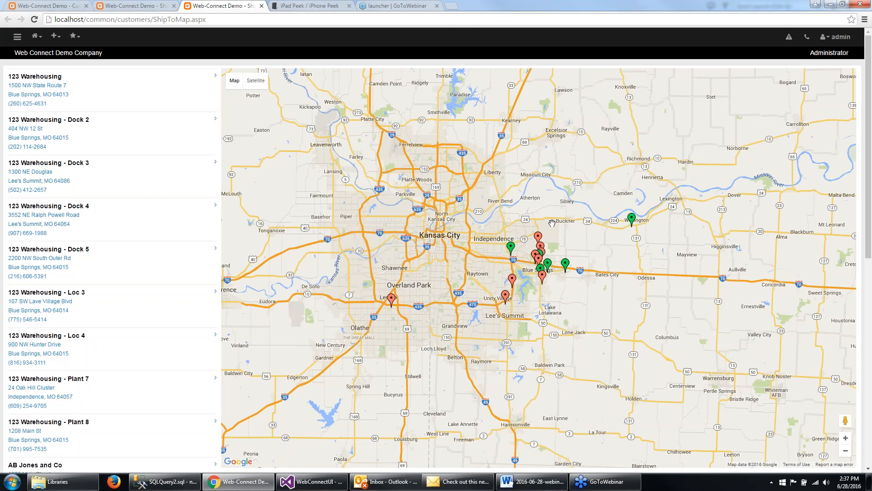
mouse_move(565, 268)
left_click(507, 299)
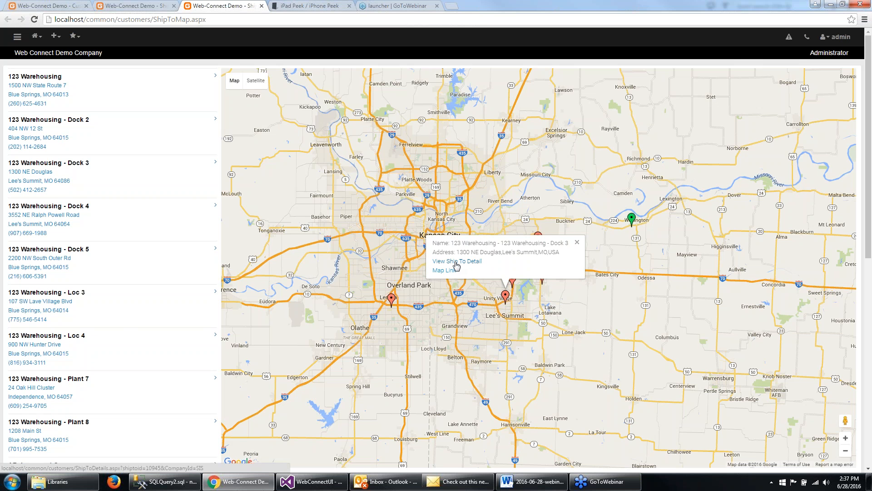
left_click(577, 242)
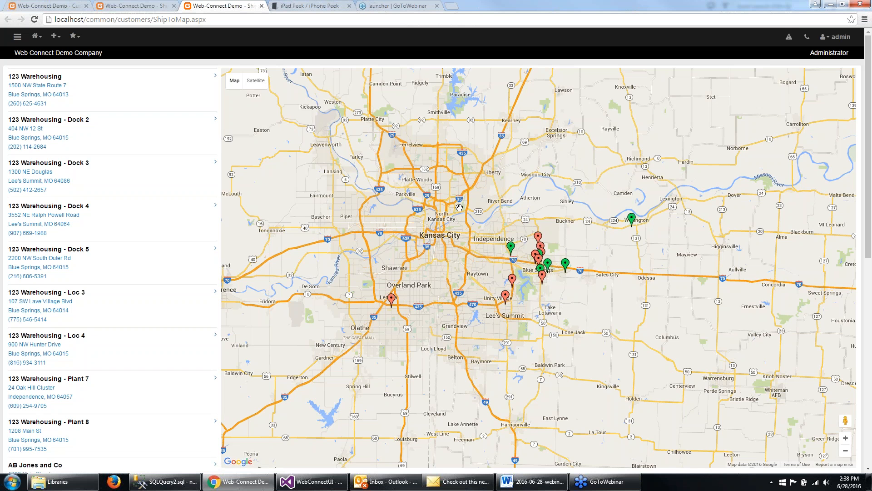
scroll(459, 208, "up", 1)
scroll(458, 183, "down", 1)
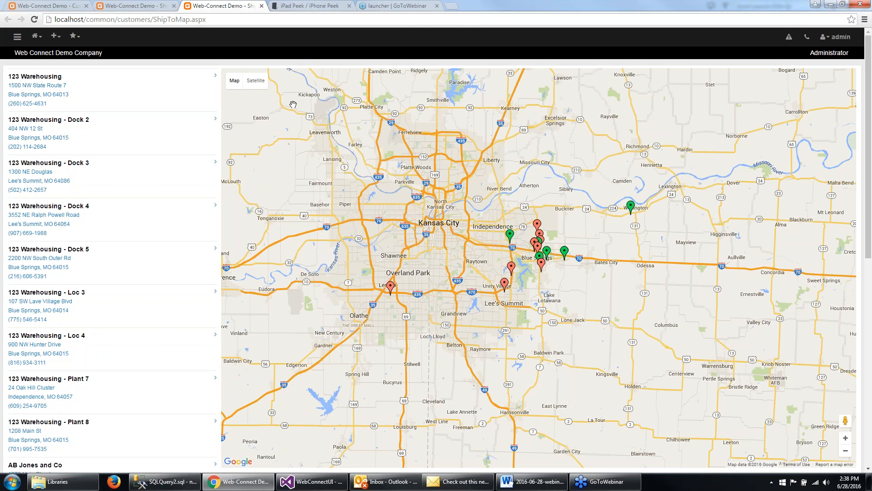
Open the Item Inquiry, search the product groups for "under" and filter the items to group 840 Undercoat - Liquid
left_click(38, 40)
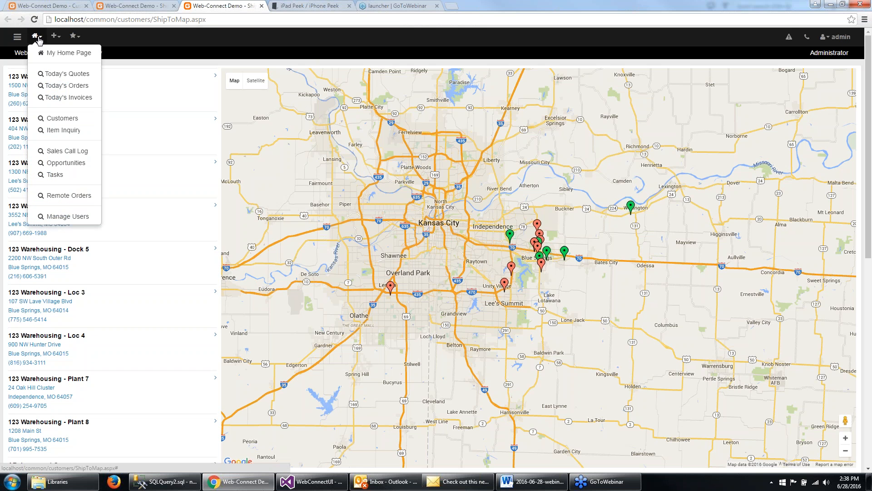
left_click(58, 131)
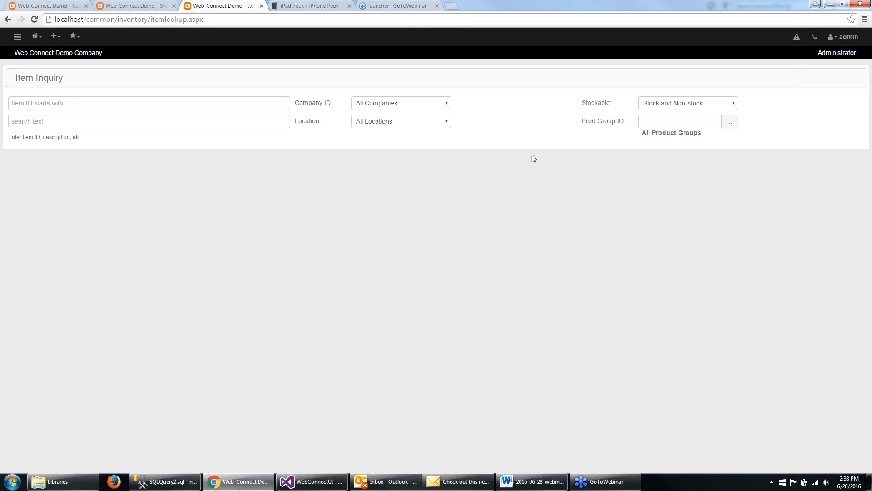
left_click(729, 122)
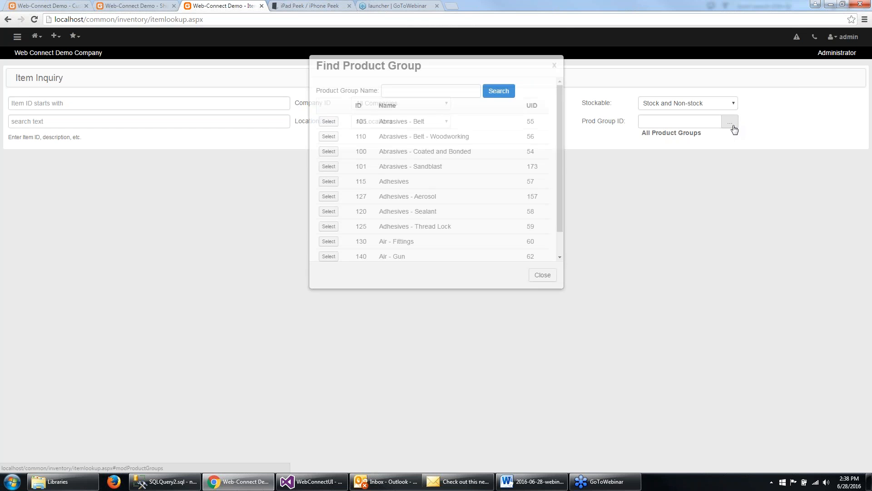
left_click(433, 111)
type("under")
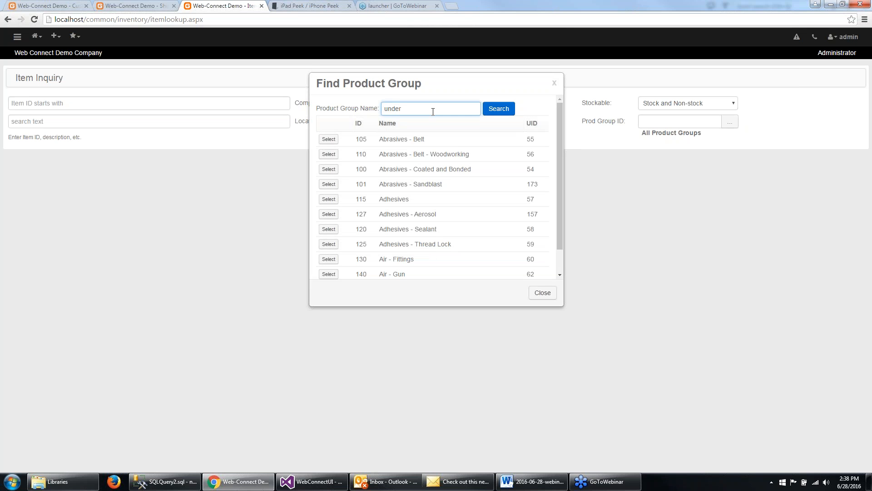
key("Return")
left_click(726, 121)
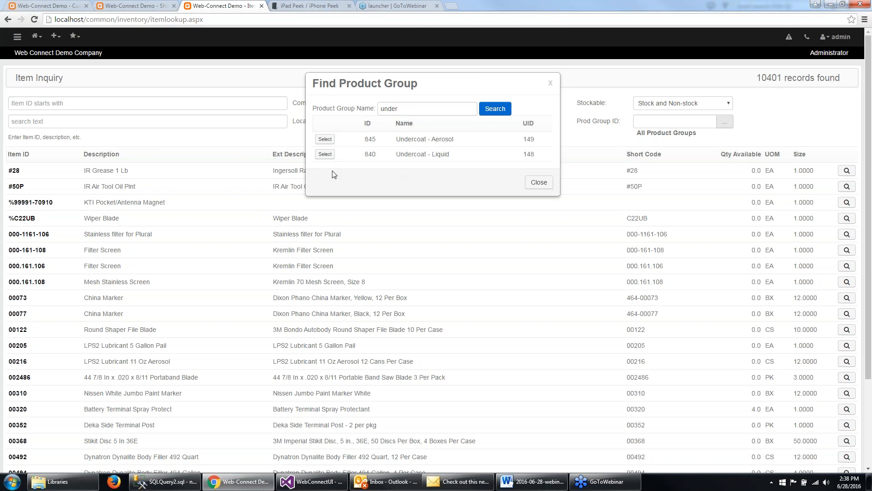
left_click(324, 156)
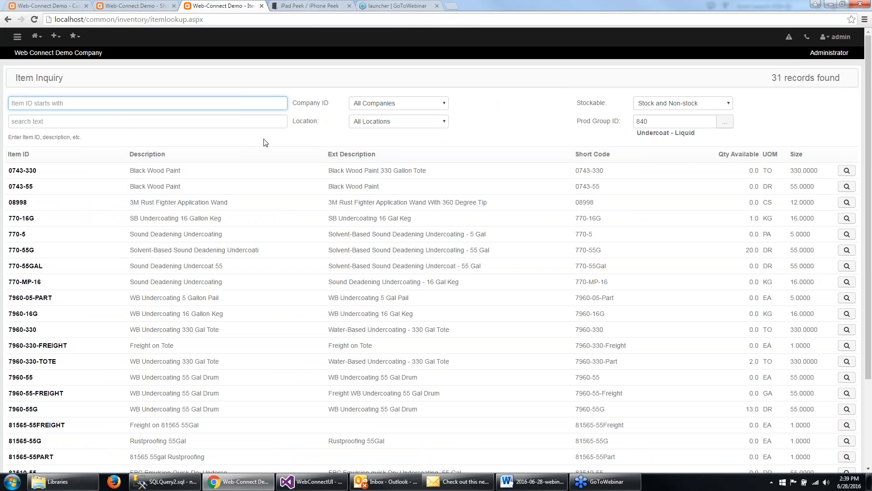
Narrow the item list with the search text "drum" and item IDs starting with 79
left_click(138, 122)
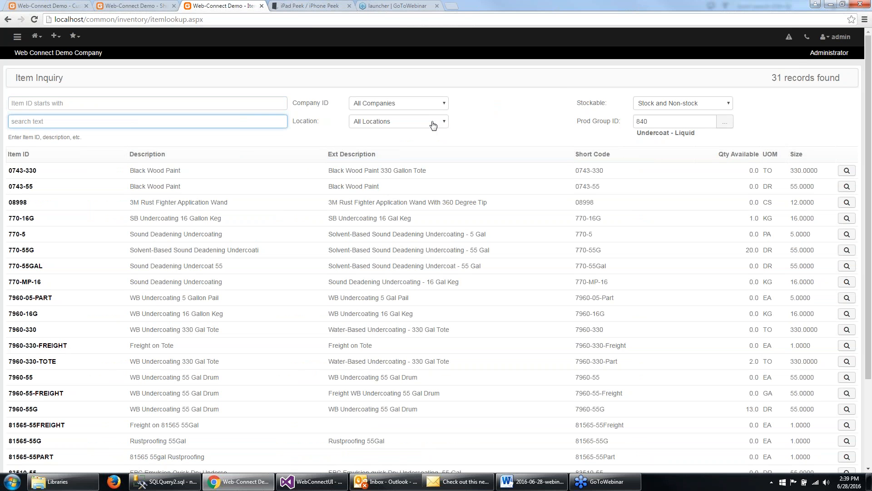
type("drum")
key("Return")
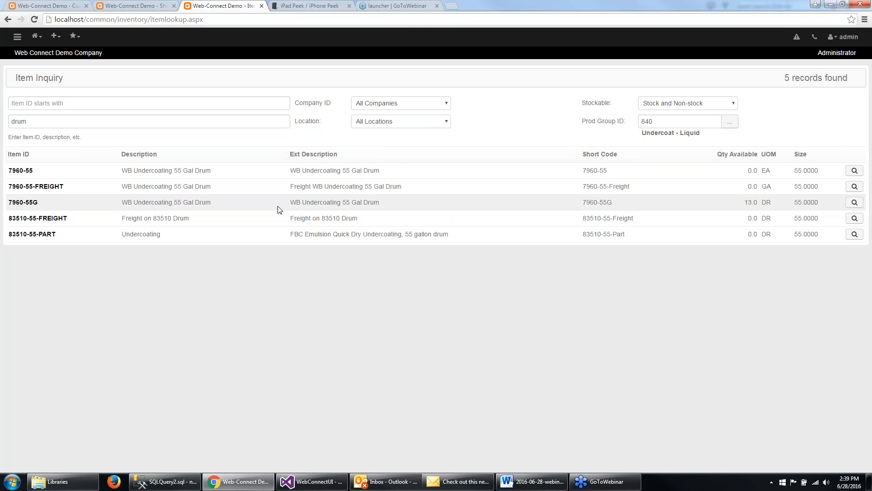
left_click(64, 103)
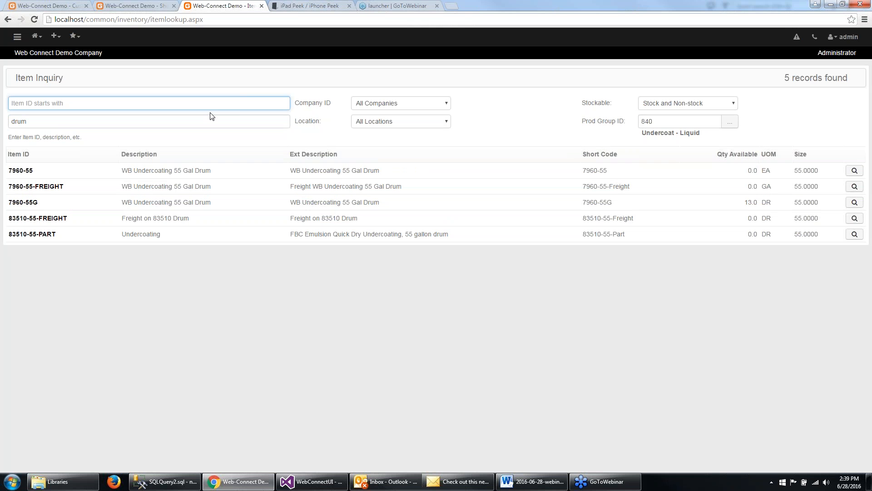
type("79")
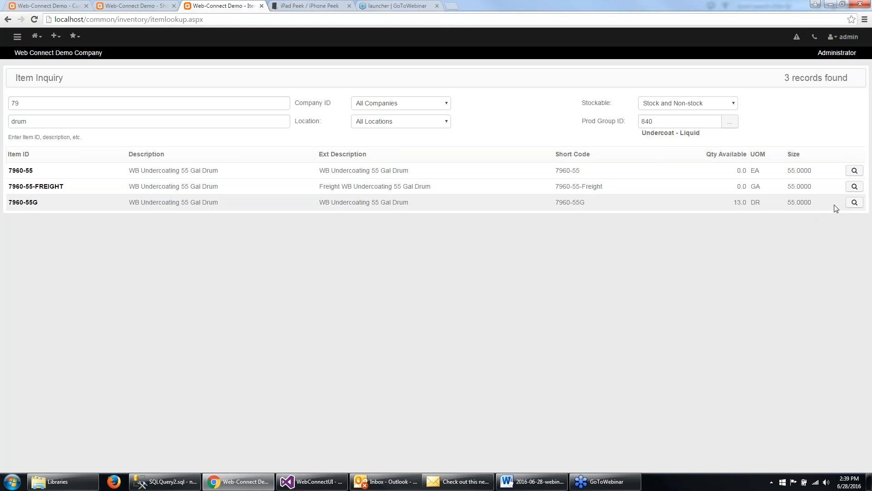
Open item 7960-55G and review its column pricing, cost, open POs and latest orders for all customers
left_click(855, 202)
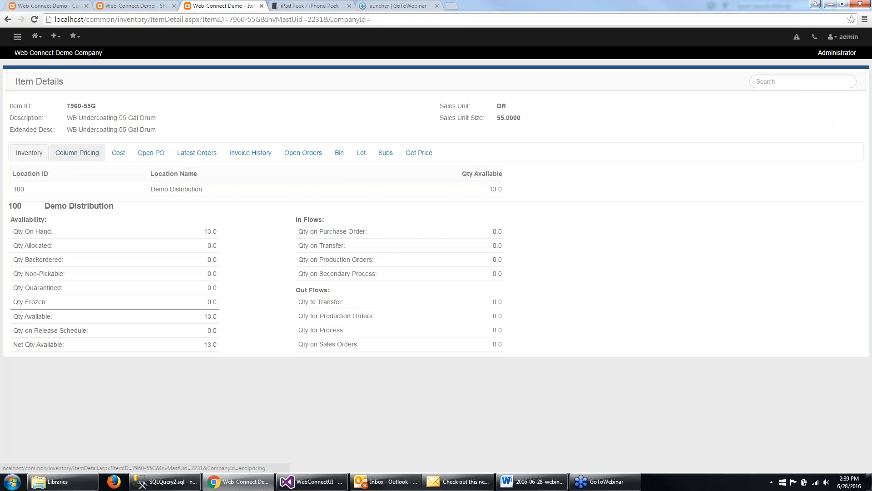
left_click(77, 152)
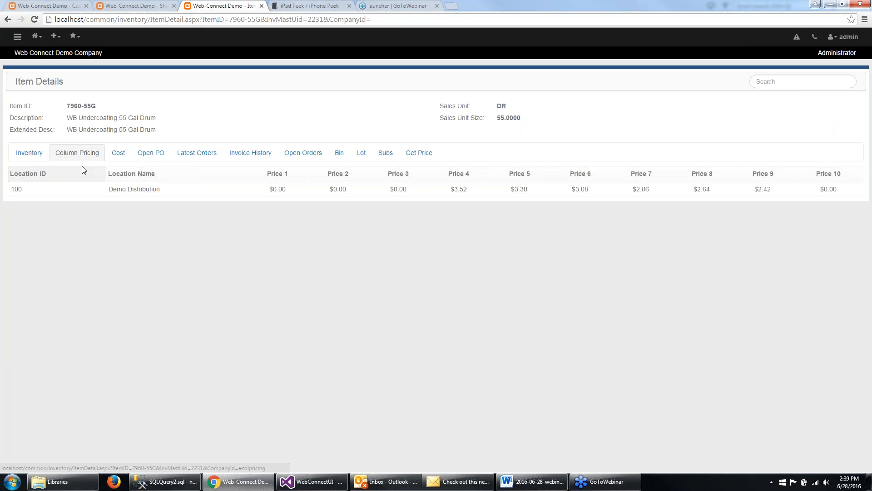
left_click(118, 162)
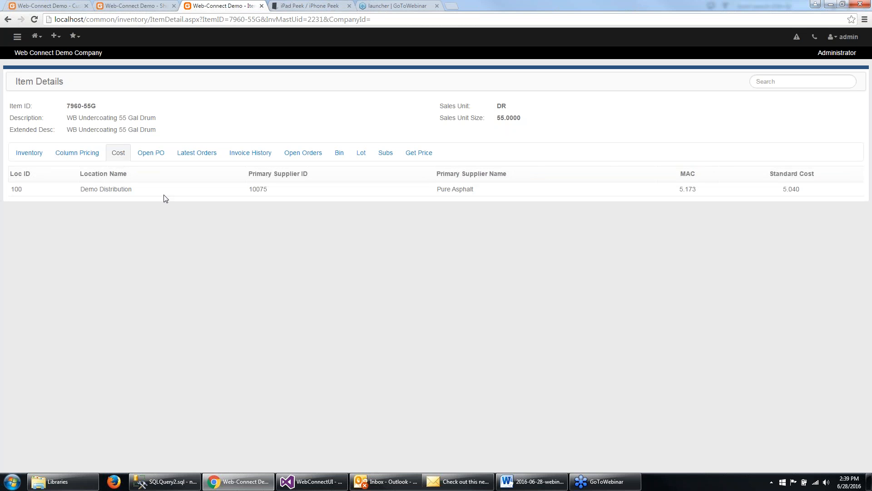
left_click(150, 152)
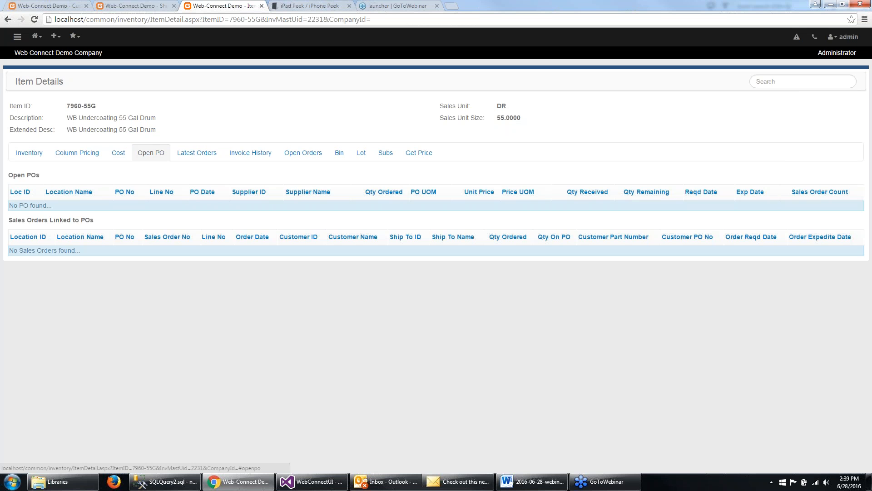
left_click(199, 156)
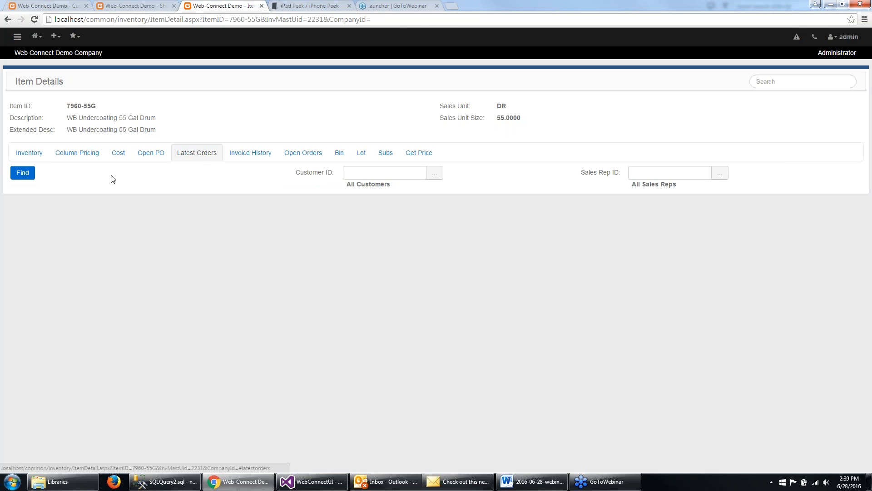
left_click(29, 176)
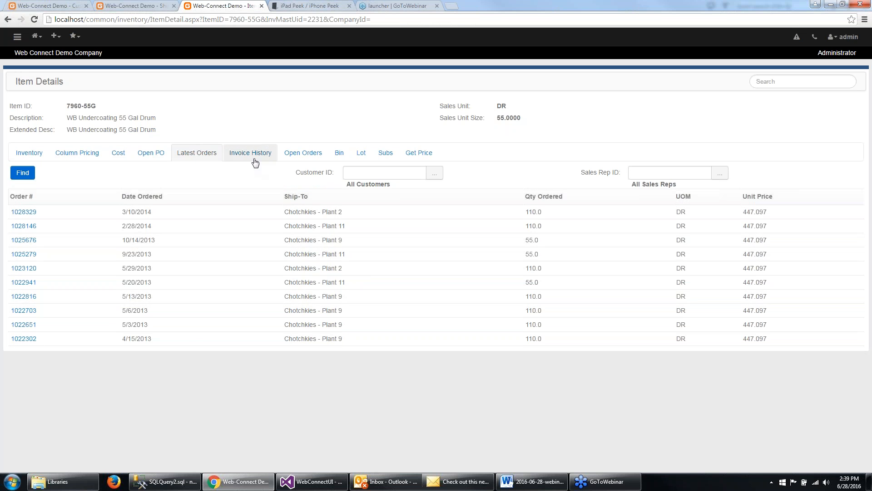
Look through the item's invoice history, open orders, bin, lot and substitute information
left_click(253, 157)
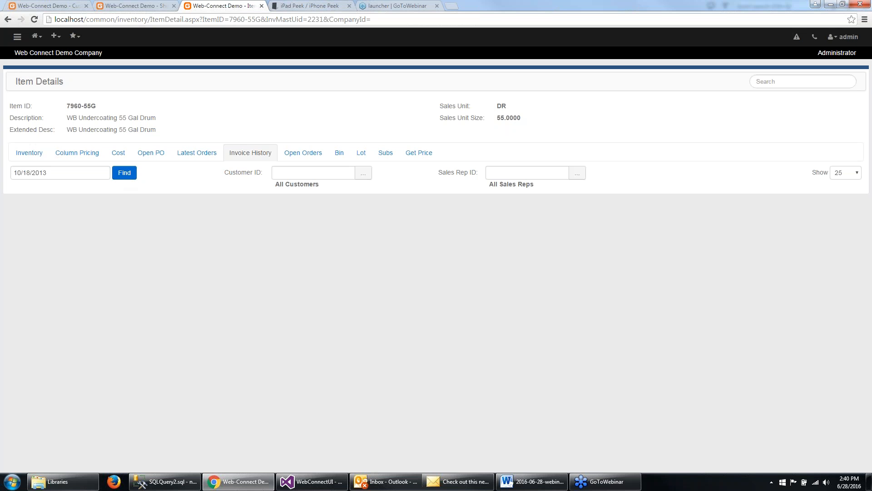
left_click(310, 158)
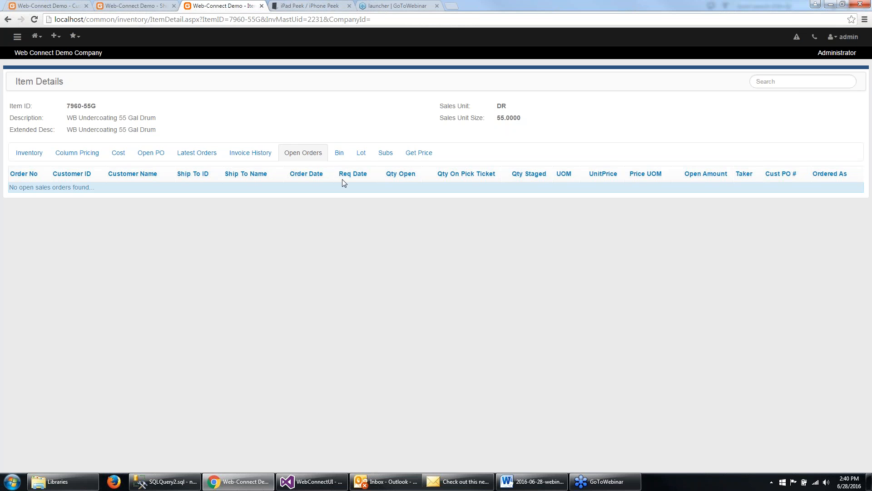
left_click(342, 156)
left_click(360, 153)
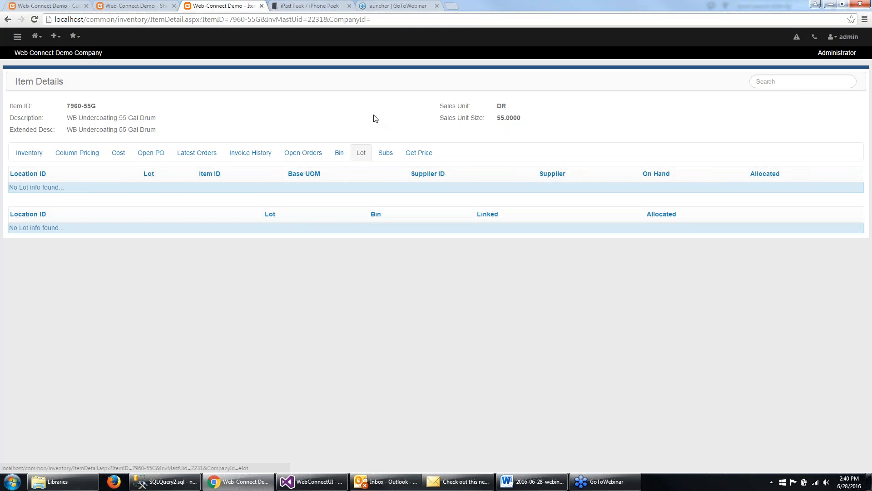
left_click(387, 152)
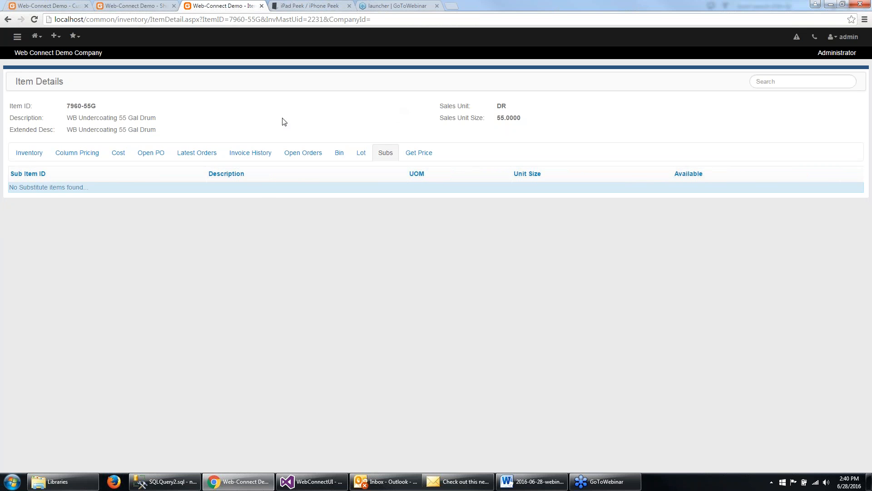
Get the item's price for ship-to Chotchkies - Plant 10, found by searching for "chot"
left_click(428, 155)
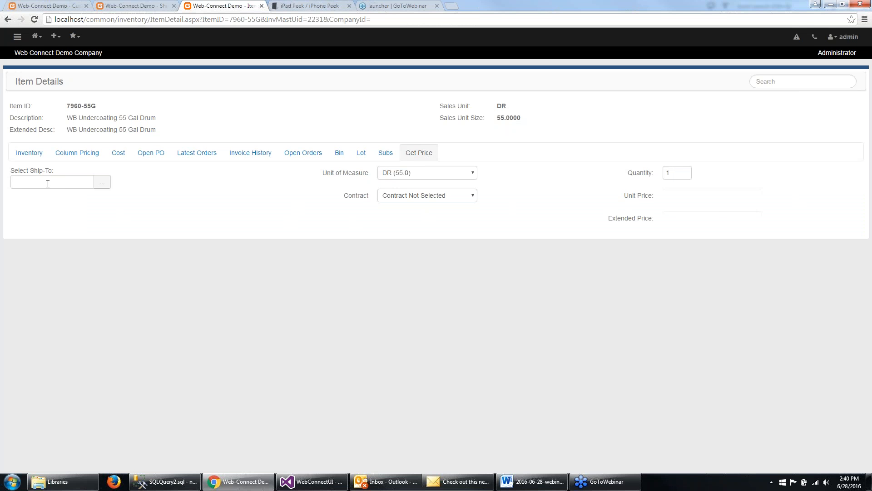
left_click(69, 182)
type("chot")
key("Return")
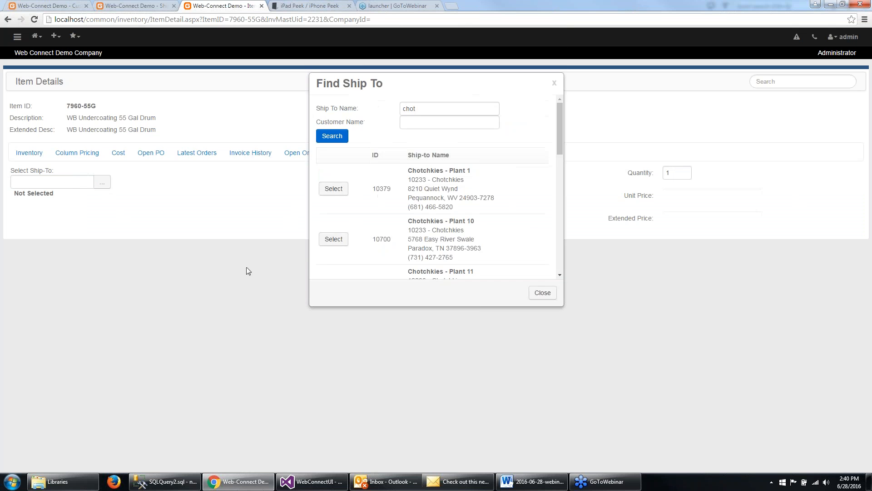
left_click(334, 239)
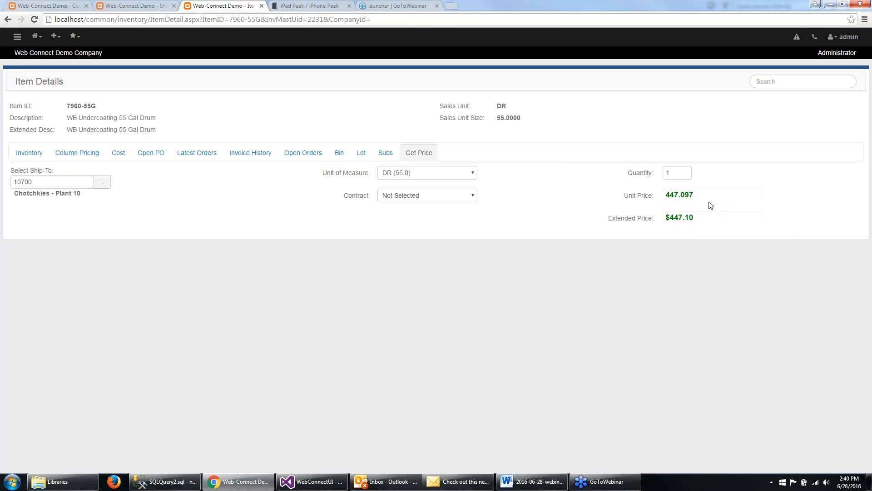
Check the price per GA unit, return the unit of measure to DR and set the quantity to 50
left_click(454, 176)
left_click(431, 193)
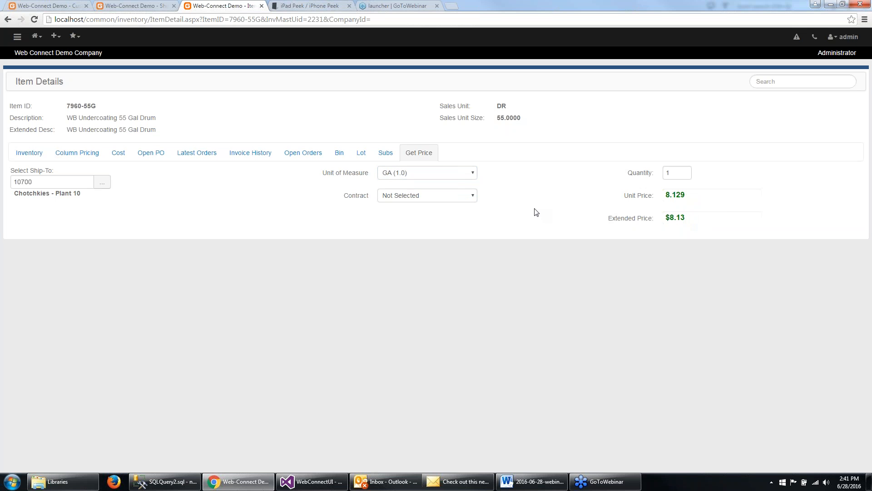
left_click(455, 175)
left_click(451, 184)
left_click(668, 173)
type("50")
key("Tab")
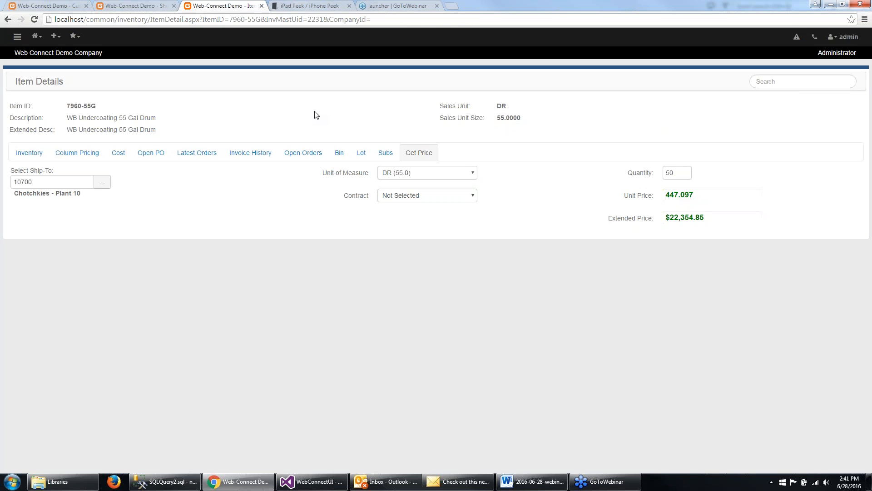
Open the Chotchkies Undercoat Liquid visit scheduled for 6/29/2016 from the Sales Call Log
left_click(18, 41)
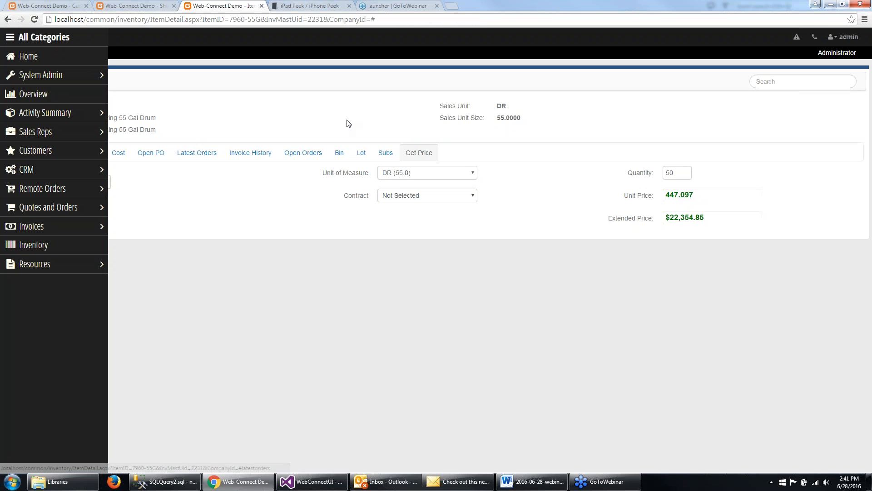
left_click(37, 36)
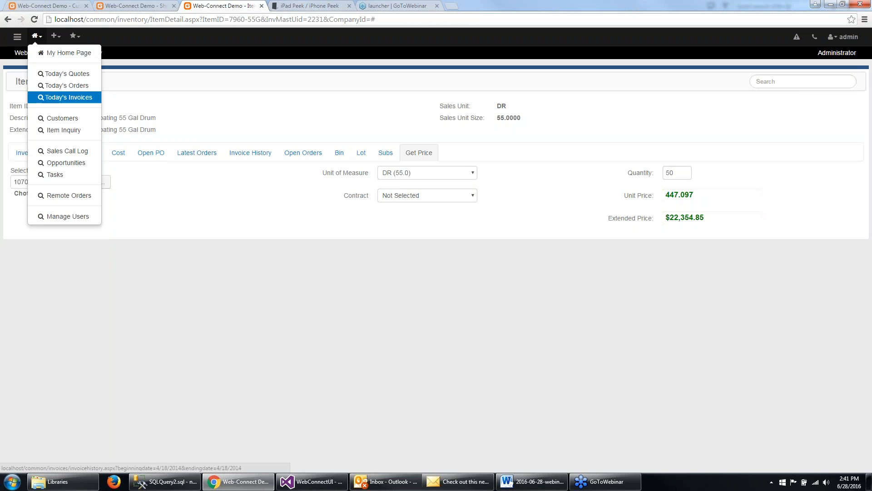
left_click(63, 152)
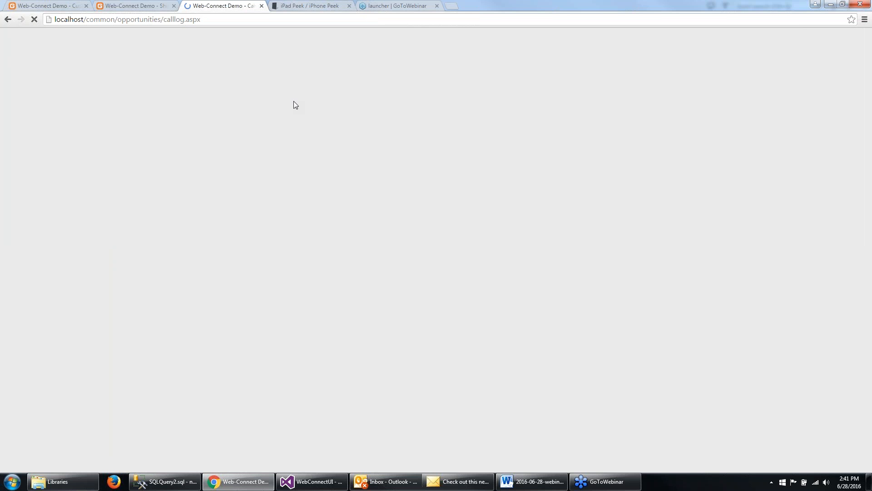
scroll(404, 300, "down", 1)
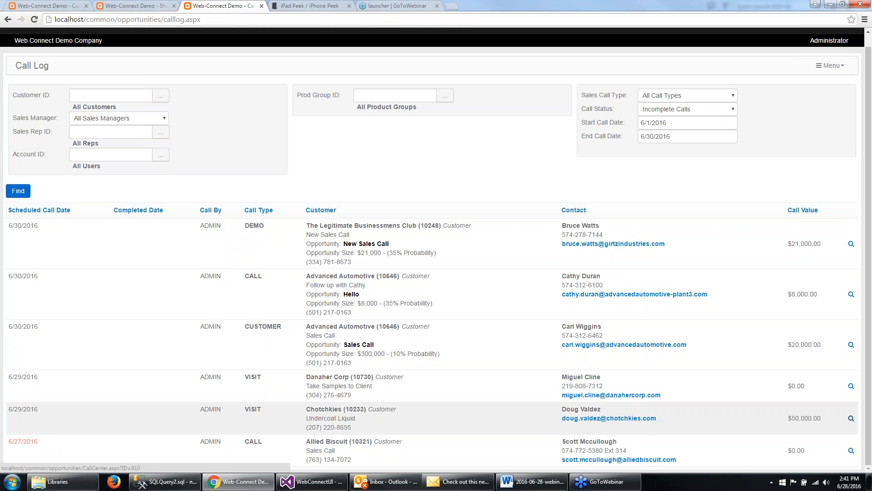
left_click(852, 418)
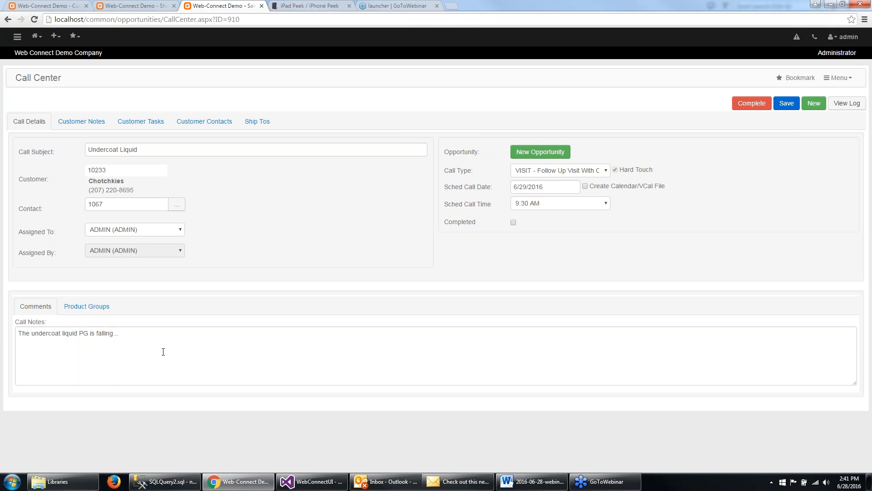
Review the call's product groups and comments, and start a new opportunity from the call
left_click(101, 311)
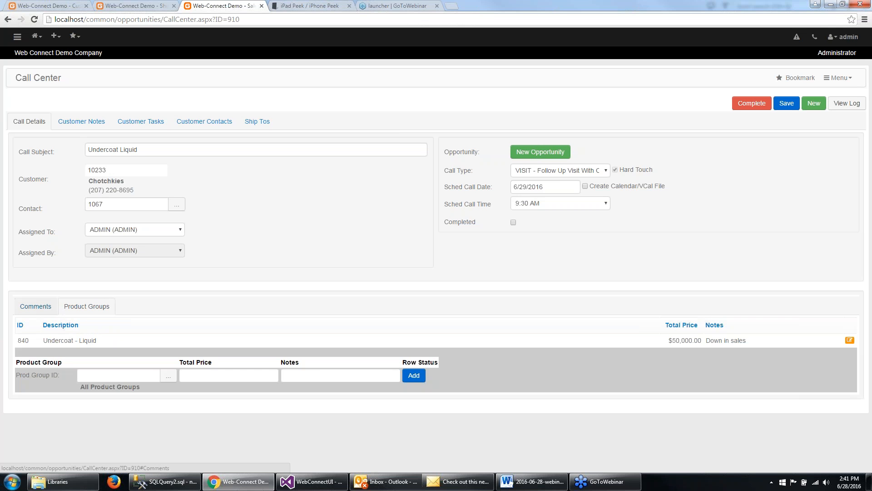
left_click(39, 307)
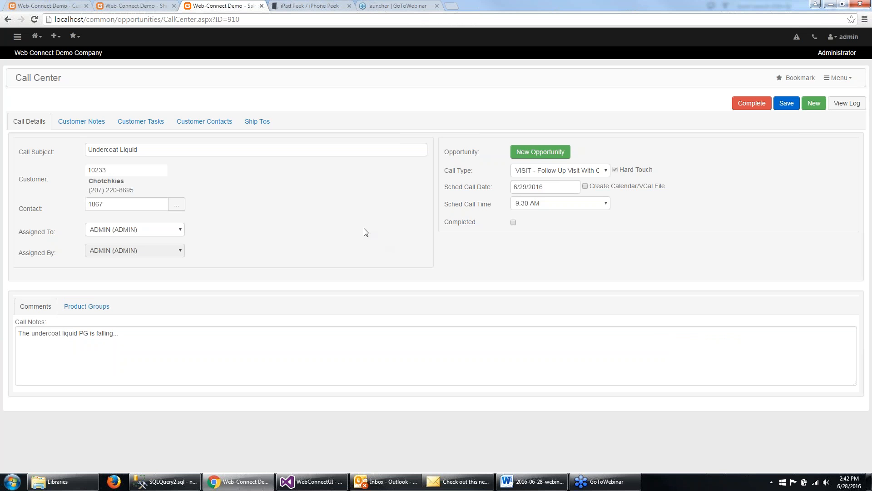
left_click(555, 158)
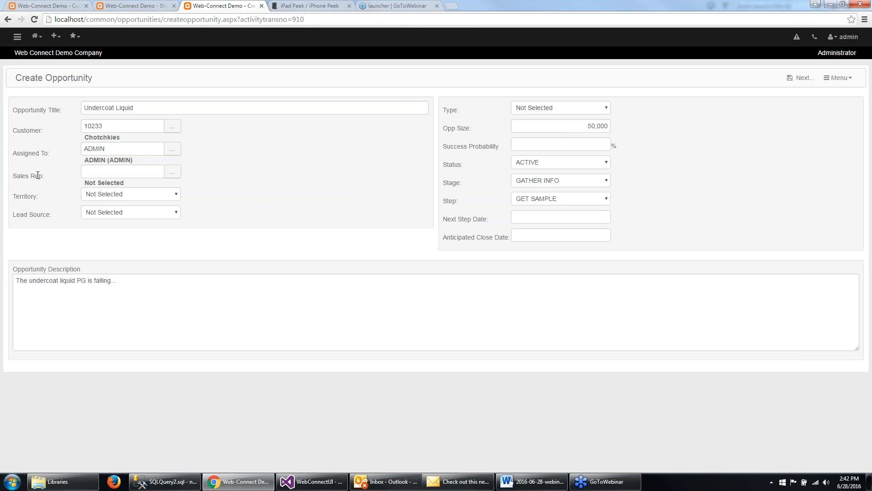
Assign the second-to-last listed sales rep to the new opportunity and set its lead source to Sales Rep generated
left_click(173, 171)
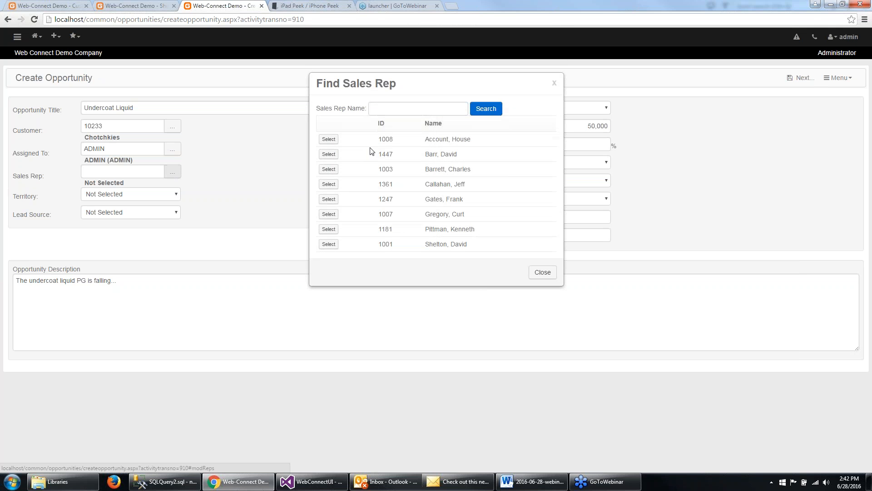
left_click(329, 229)
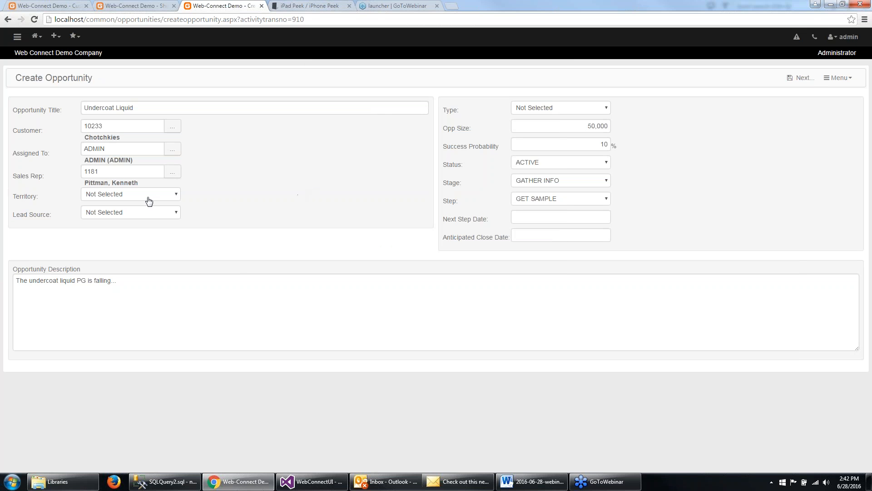
left_click(144, 216)
left_click(136, 264)
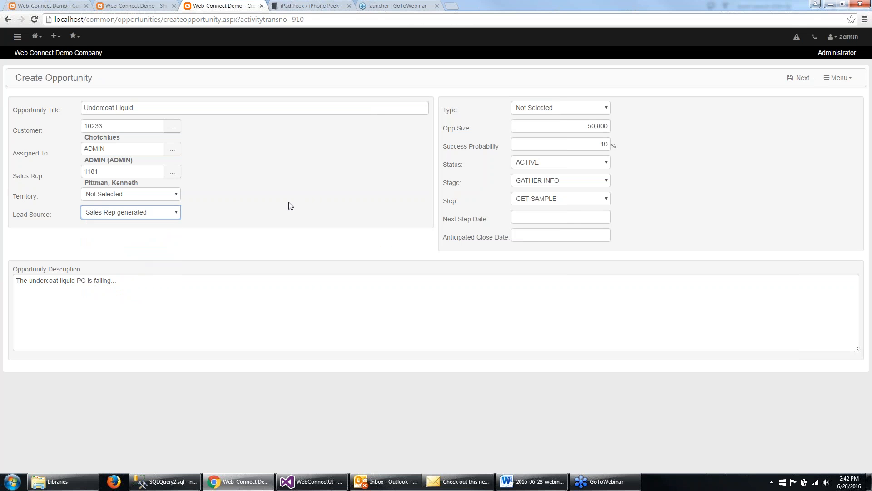
Set the opportunity's type to MFG-AUTOMOTIVE and its step to QUOTE, keeping the GATHER INFO stage
left_click(585, 113)
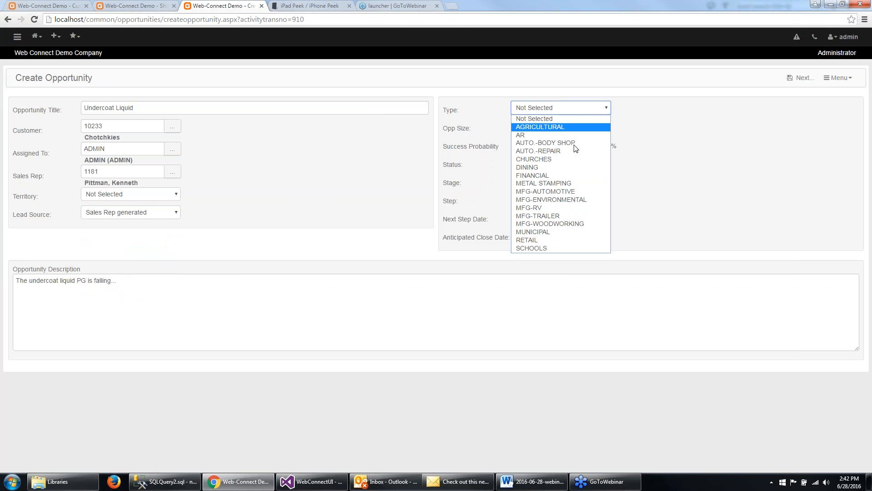
left_click(561, 192)
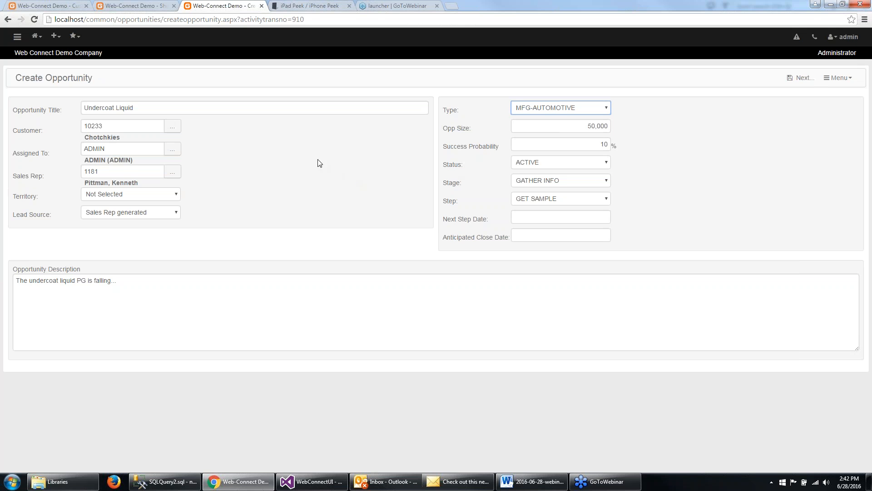
left_click(593, 187)
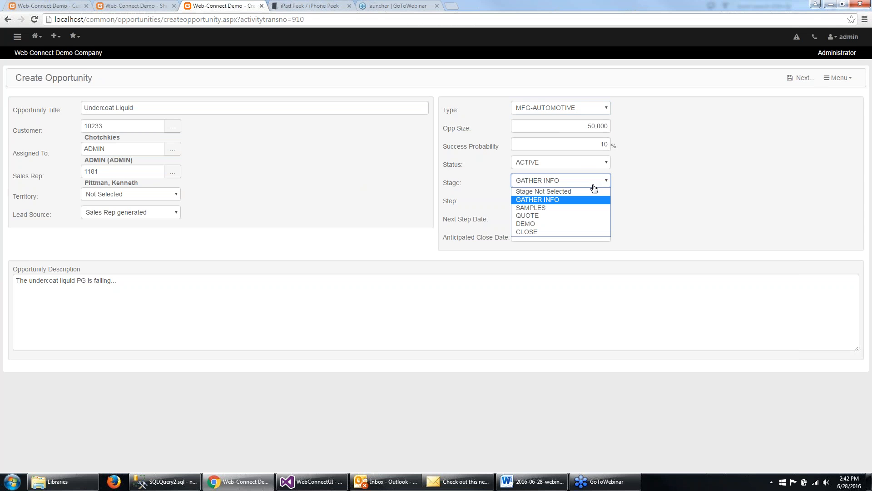
left_click(593, 185)
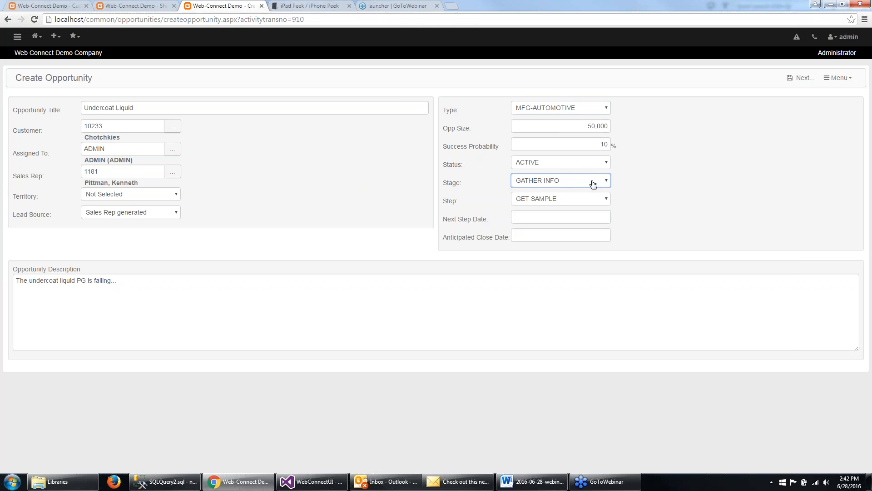
left_click(571, 204)
left_click(563, 224)
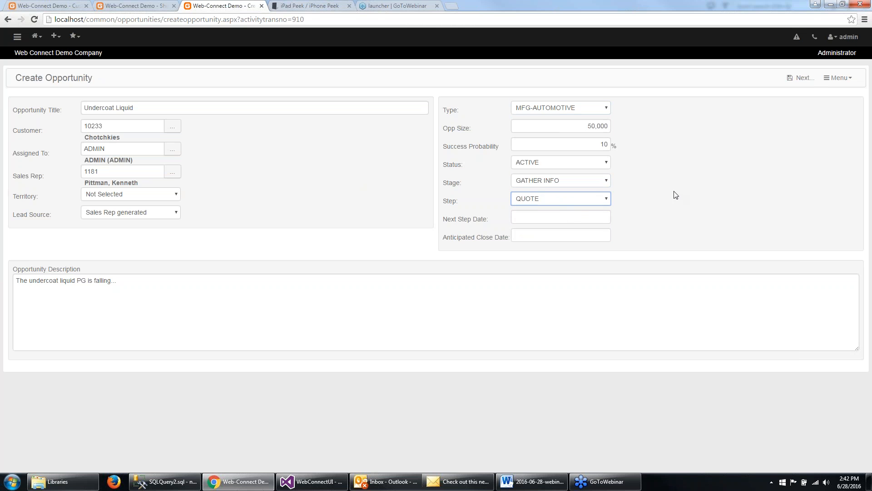
Set the next step date to 07/13/2016 and the anticipated close date to 07/31/2016
left_click(565, 217)
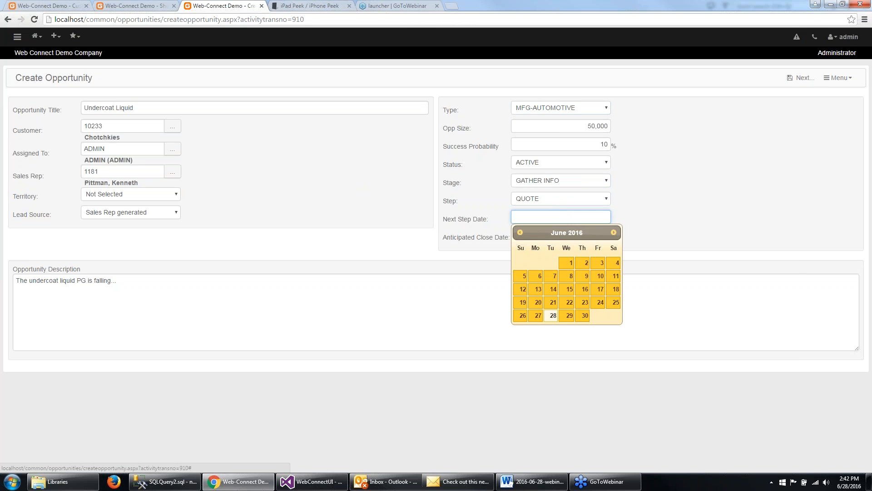
left_click(614, 232)
left_click(569, 290)
key("Tab")
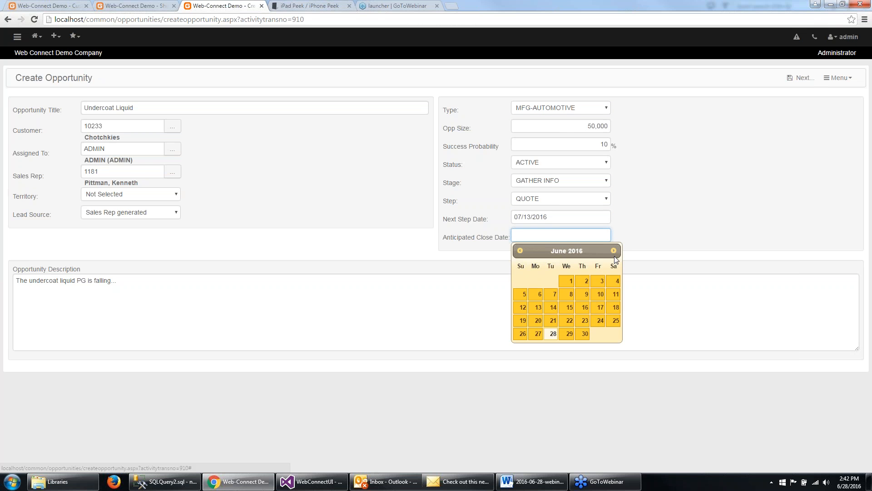
left_click(614, 250)
left_click(522, 348)
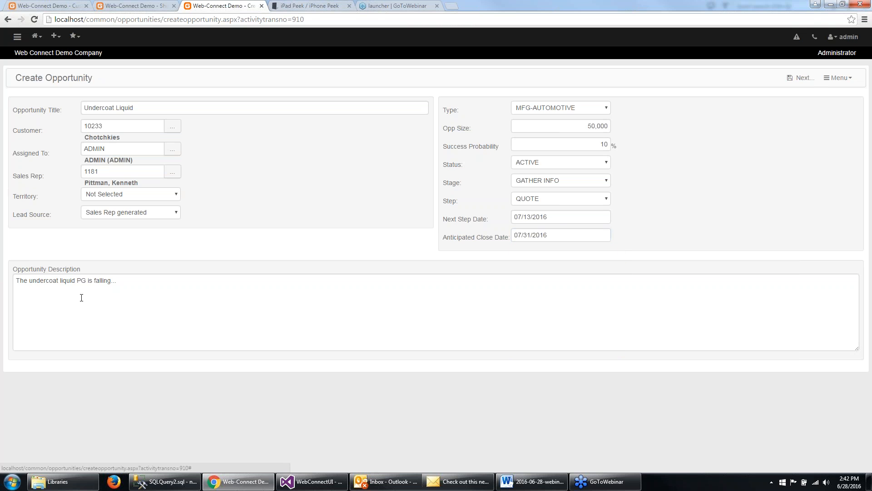
Append to the description that the contact was met "and they are ready to buy more of this from us!" and create the opportunity
left_click(375, 302)
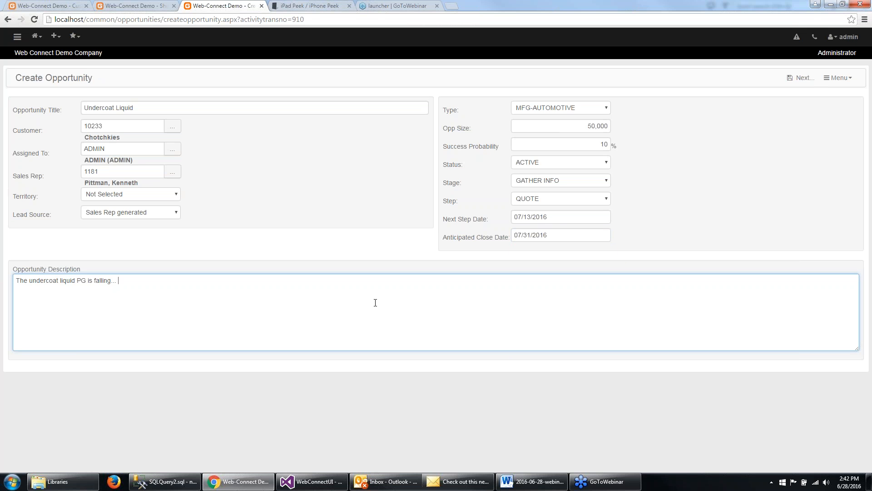
type("Met wit")
type("h ")
type("Dpoui")
key("BackSpace")
key("BackSpace")
key("BackSpace")
type("oug and they are ready to buy more of this from us!")
left_click(800, 80)
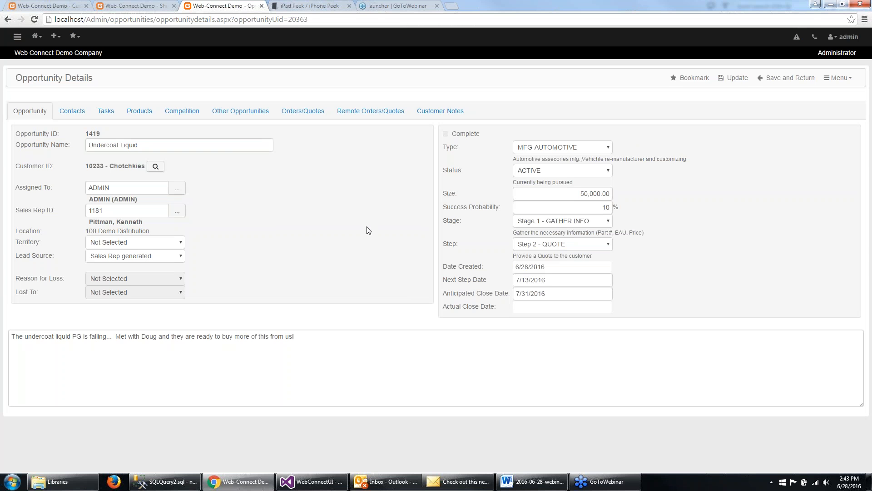
Open the sales call log and review the incomplete calls scheduled for June 2016
left_click(830, 80)
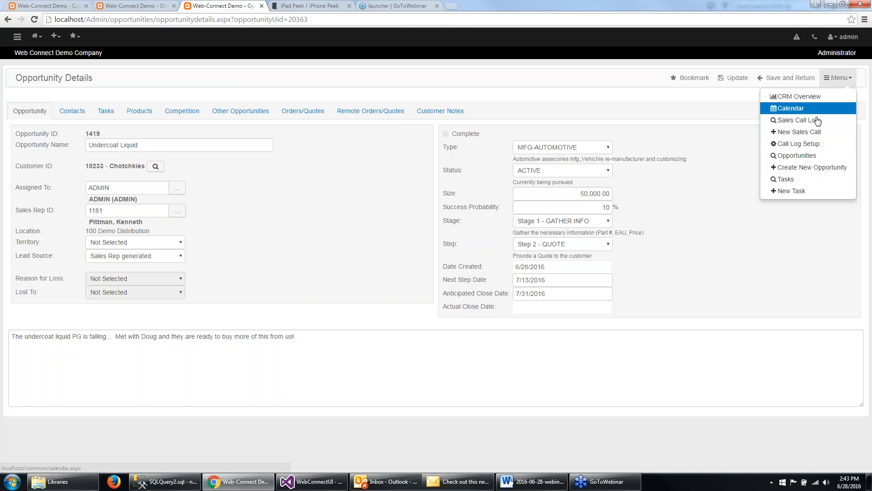
left_click(817, 119)
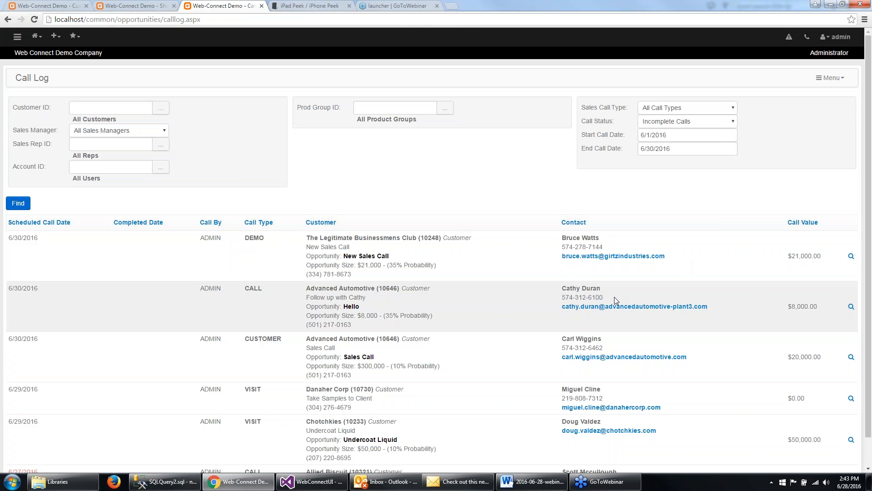
scroll(614, 296, "down", 1)
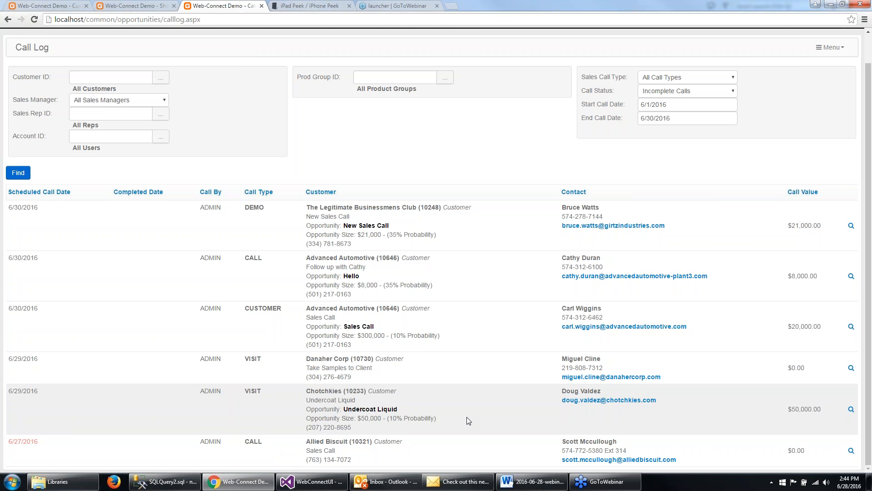
scroll(468, 417, "up", 1)
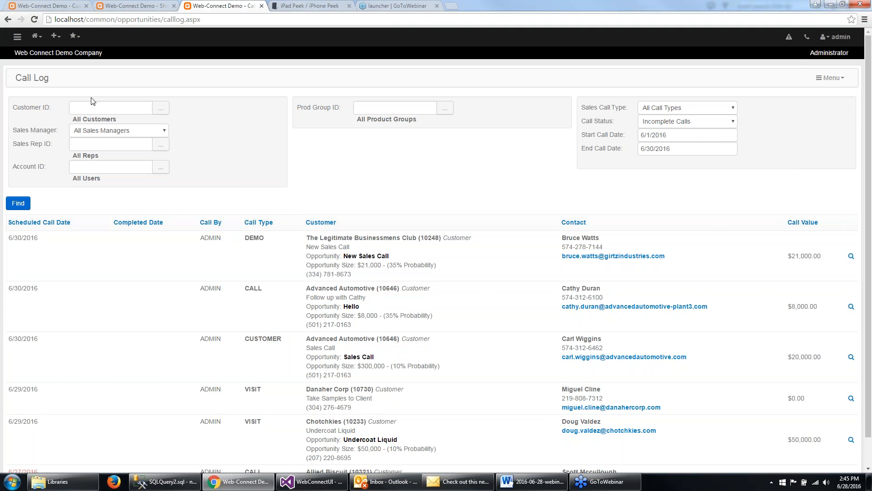
Open the sales rep activity summary to review each rep's calls, quotes, orders, invoices and opportunities
left_click(18, 38)
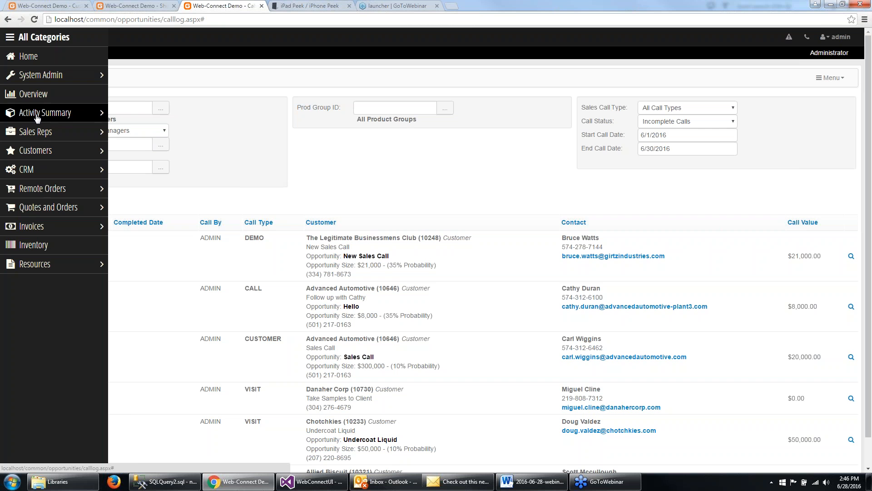
left_click(38, 134)
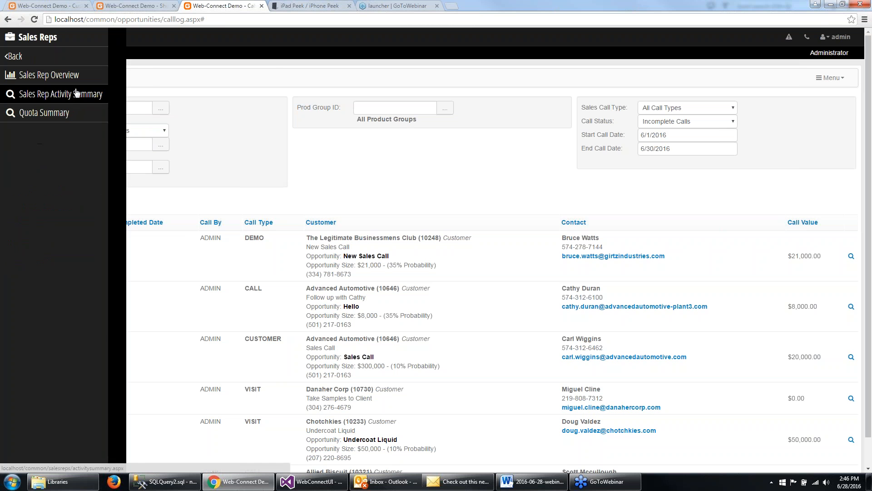
left_click(73, 94)
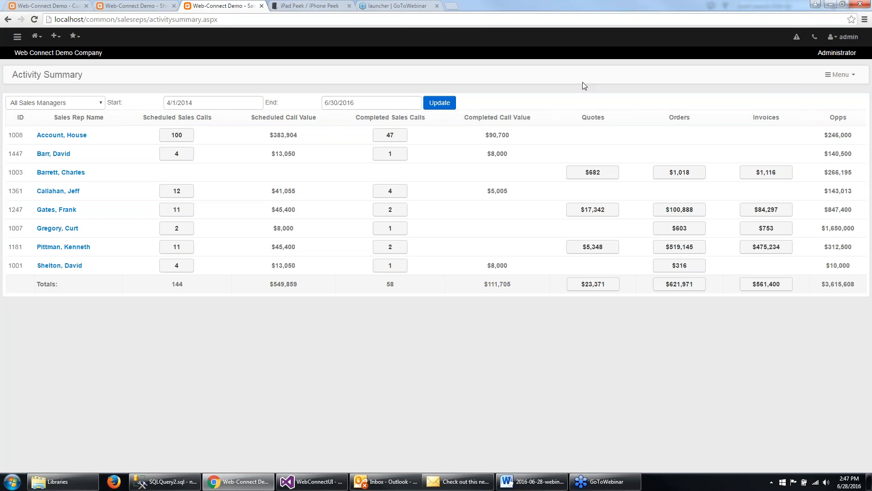
left_click(838, 76)
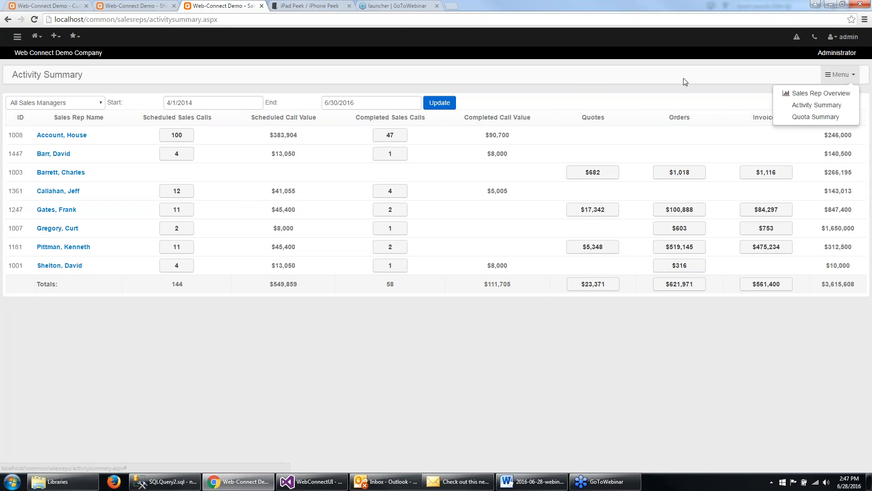
Open the opportunity listing and review its stages, steps, task dates, close dates and completion filter options
left_click(19, 38)
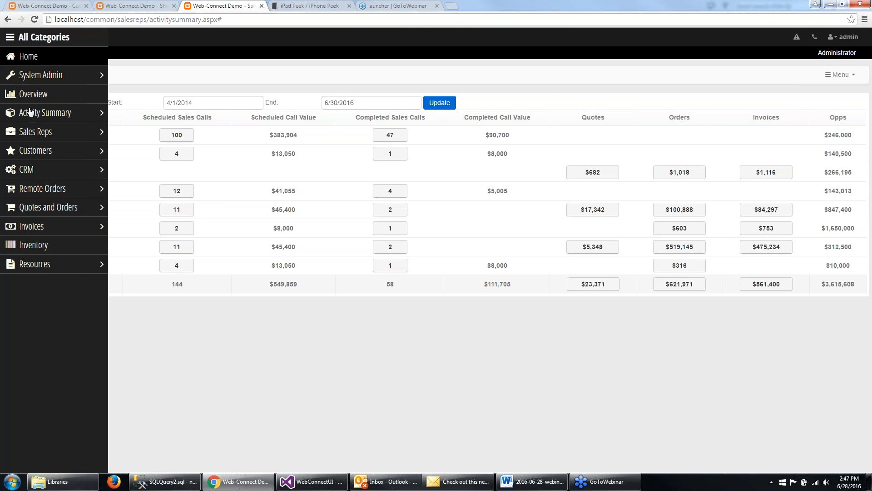
left_click(34, 169)
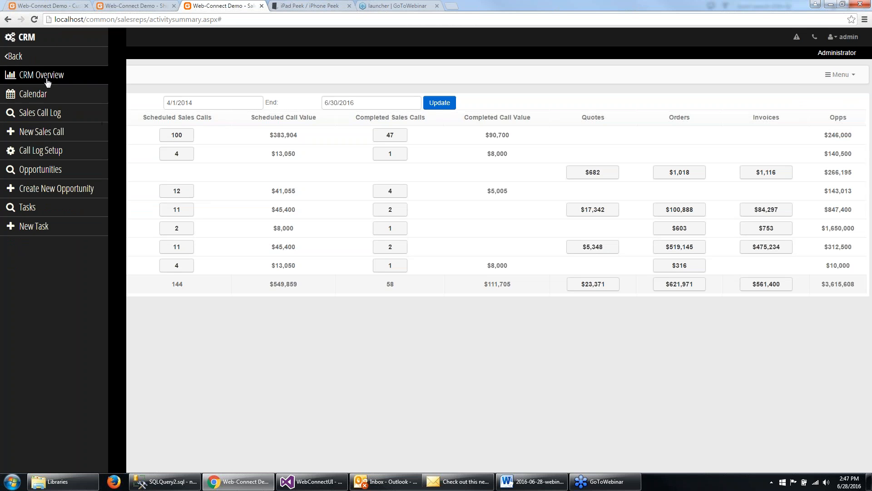
left_click(55, 170)
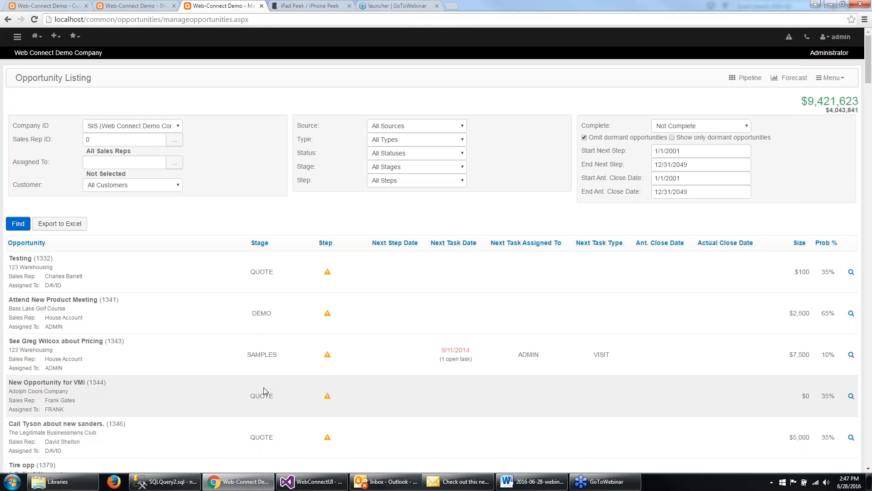
mouse_move(328, 272)
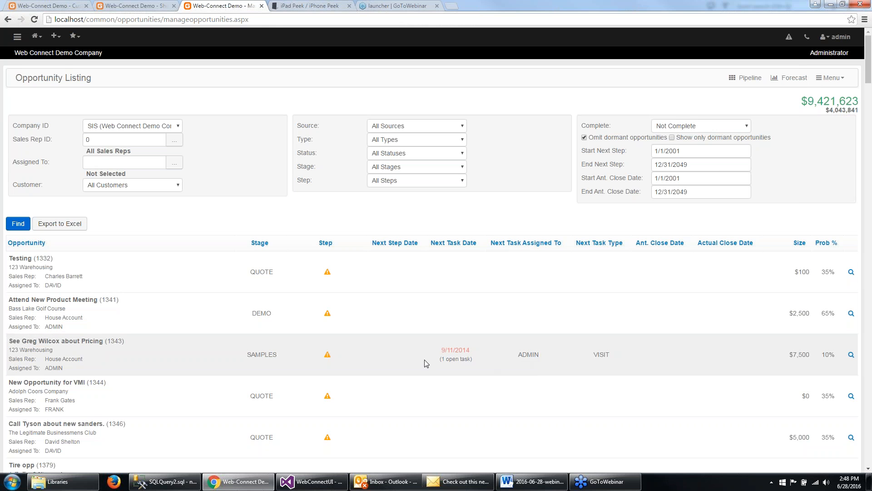
mouse_move(440, 350)
left_mouse_down()
mouse_move(472, 351)
mouse_move(473, 359)
mouse_move(440, 361)
left_mouse_up()
scroll(618, 386, "down", 10)
scroll(616, 392, "down", 10)
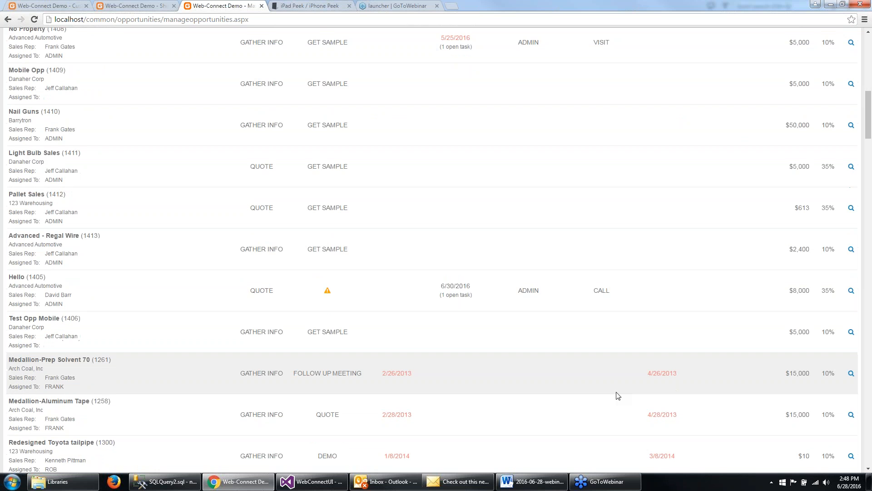
scroll(618, 395, "down", 10)
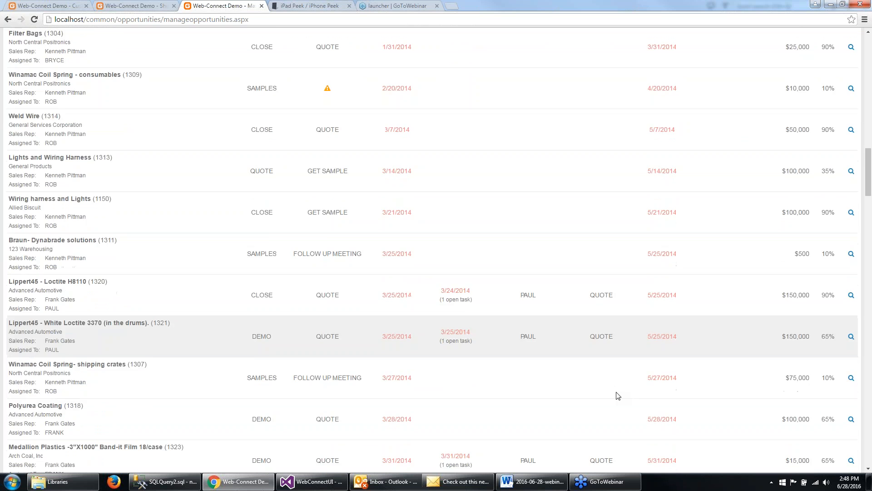
left_click_drag(870, 236, 870, 68)
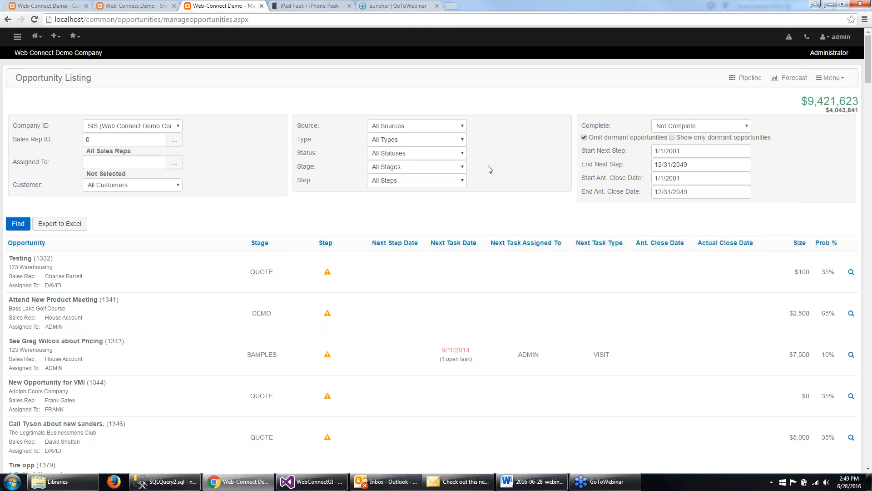
left_click(717, 130)
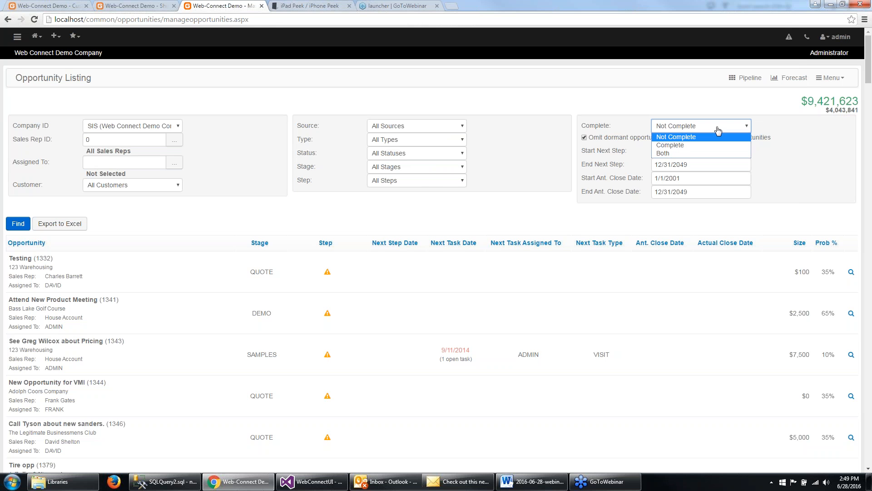
left_click(718, 130)
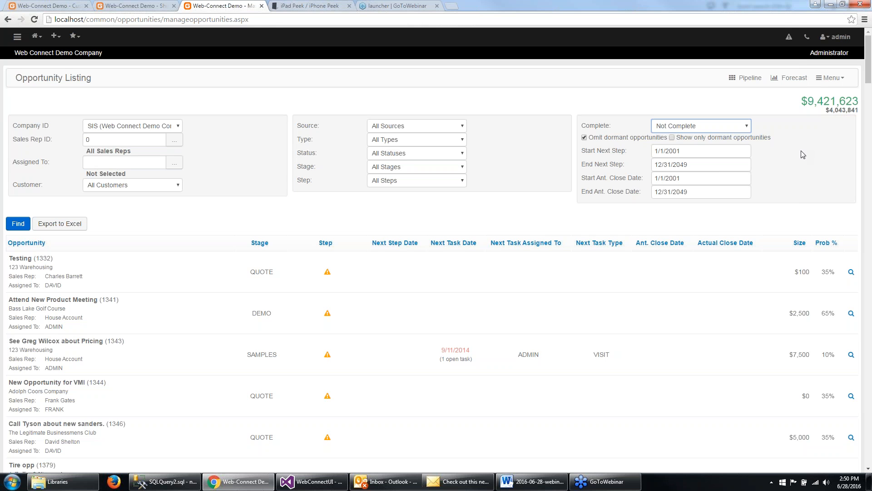
Open the opportunity forecast, inspect the opportunities anticipated to close before June 2016, and return to the forecast
left_click(786, 84)
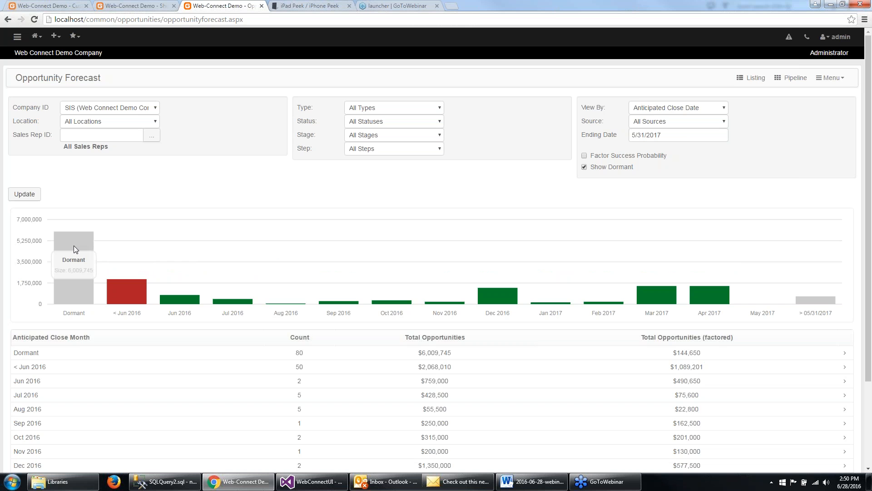
mouse_move(135, 302)
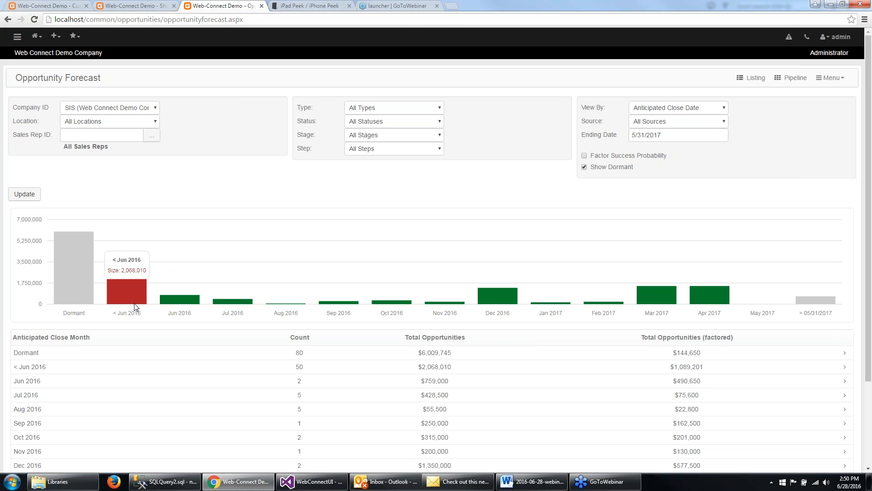
left_click(150, 368)
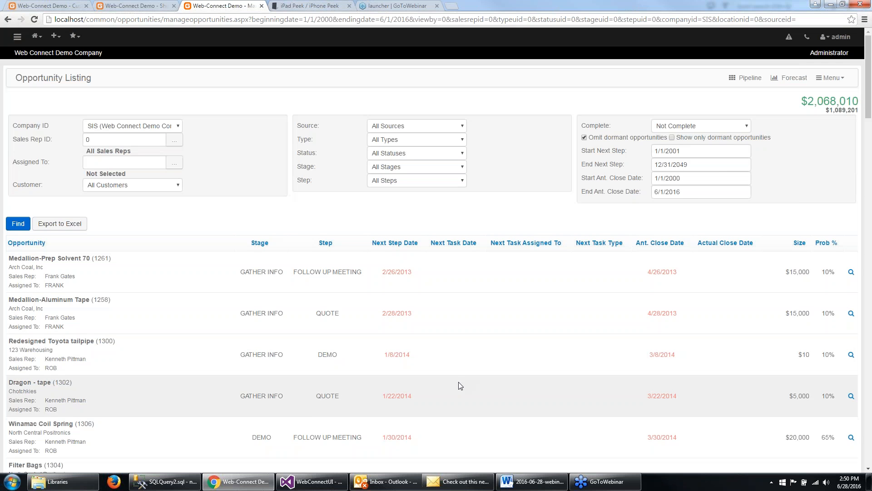
scroll(459, 385, "down", 5)
scroll(459, 386, "up", 5)
left_click(8, 19)
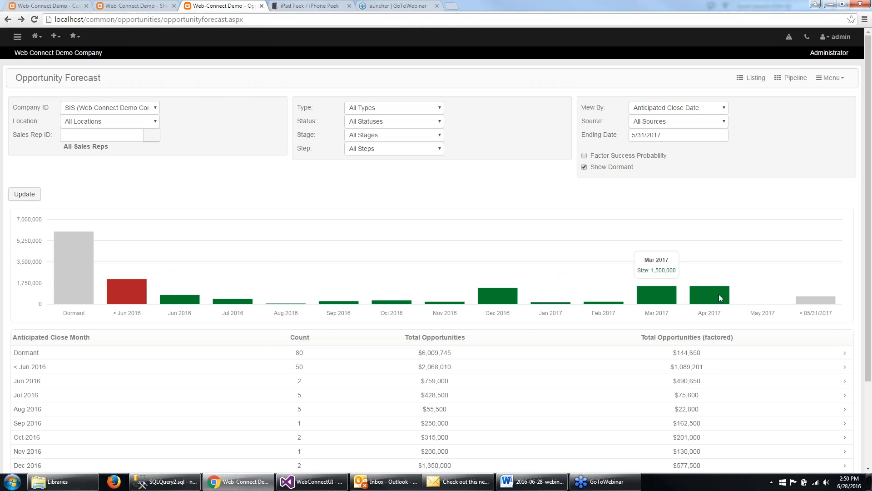
Exclude dormant opportunities from the forecast and refresh the chart
left_click(616, 171)
left_click(24, 194)
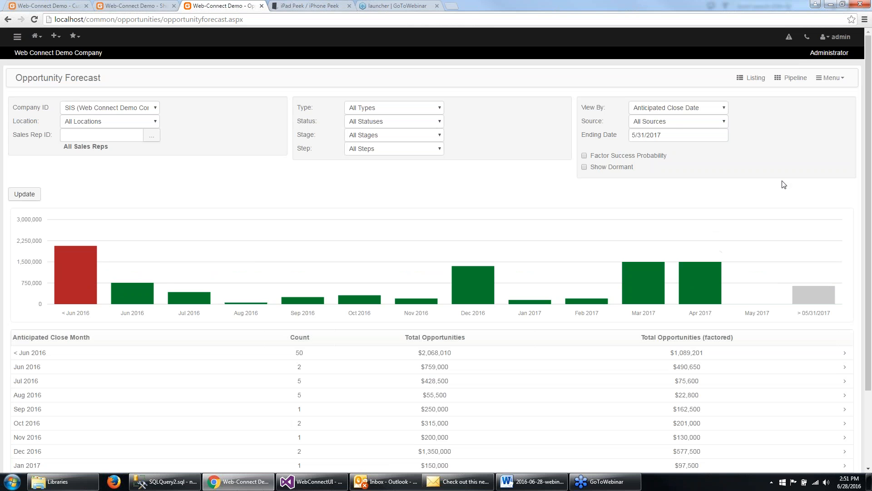
View the opportunity forecast by Next Step Date, and switch it back to Anticipated Close Date
left_click(698, 112)
left_click(691, 125)
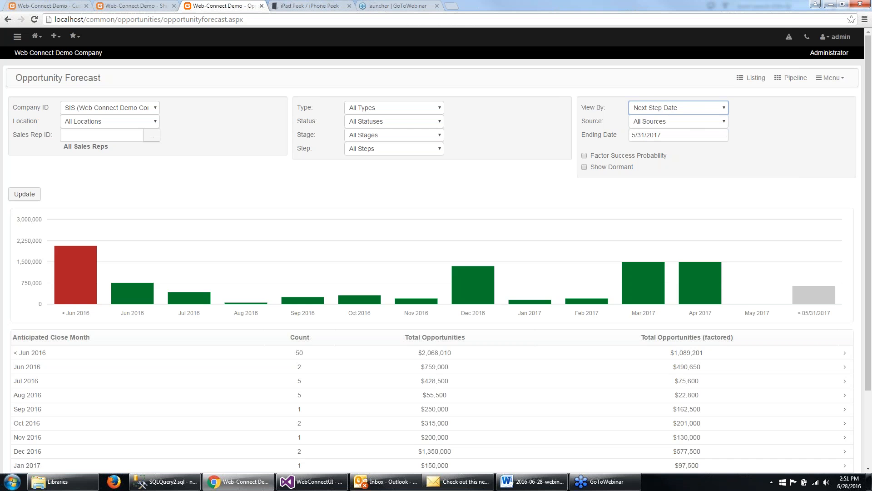
left_click(17, 197)
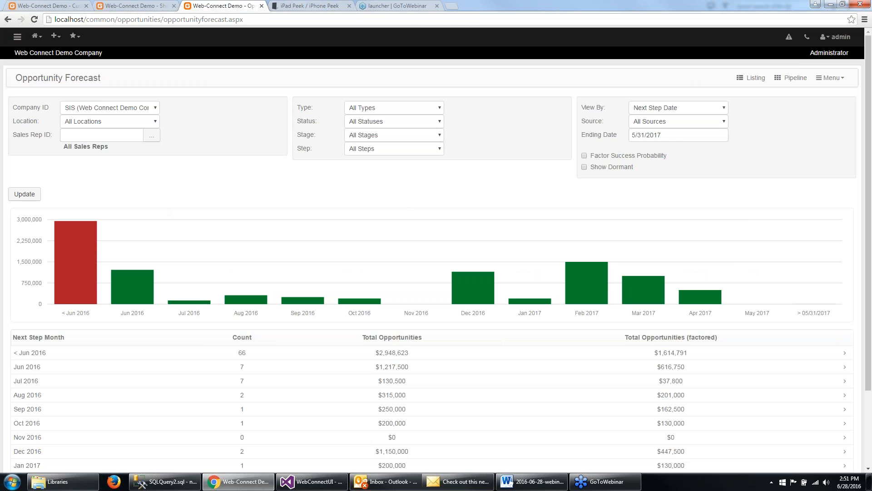
left_click(693, 112)
left_click(688, 119)
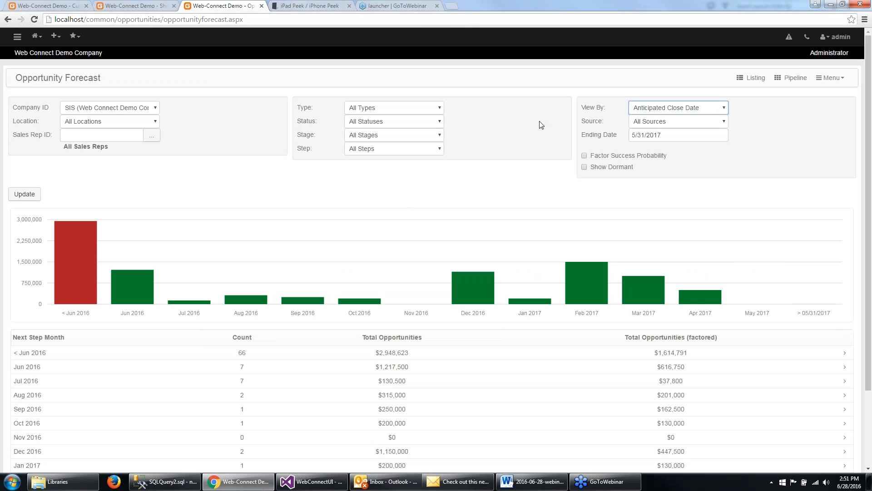
left_click(24, 195)
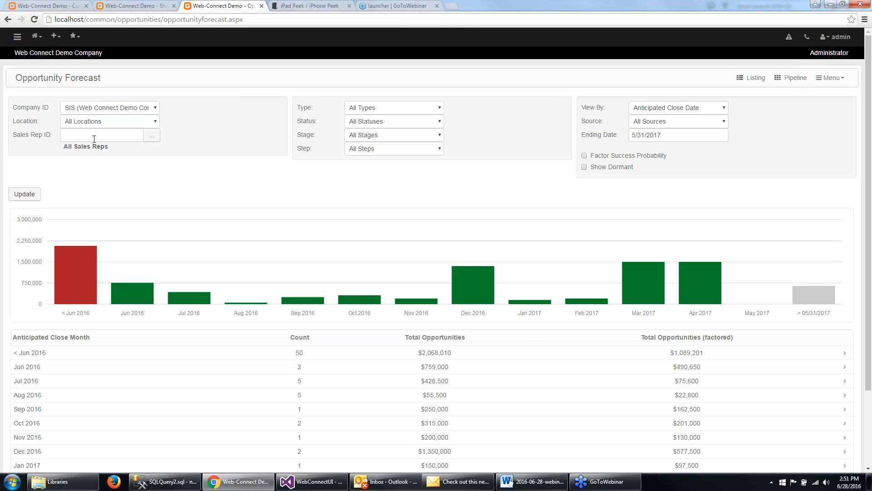
Filter the opportunity forecast to the MFG-AUTOMOTIVE type, review the chart, and restore it to All Types
left_click(412, 111)
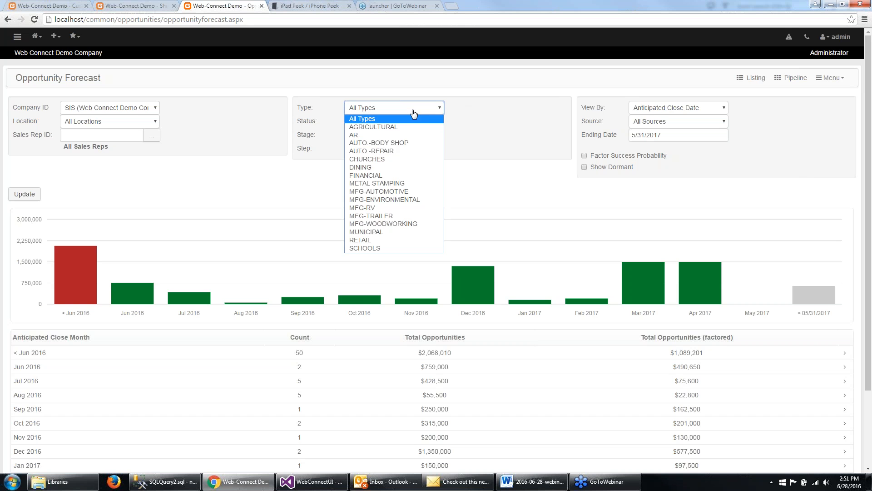
left_click(395, 191)
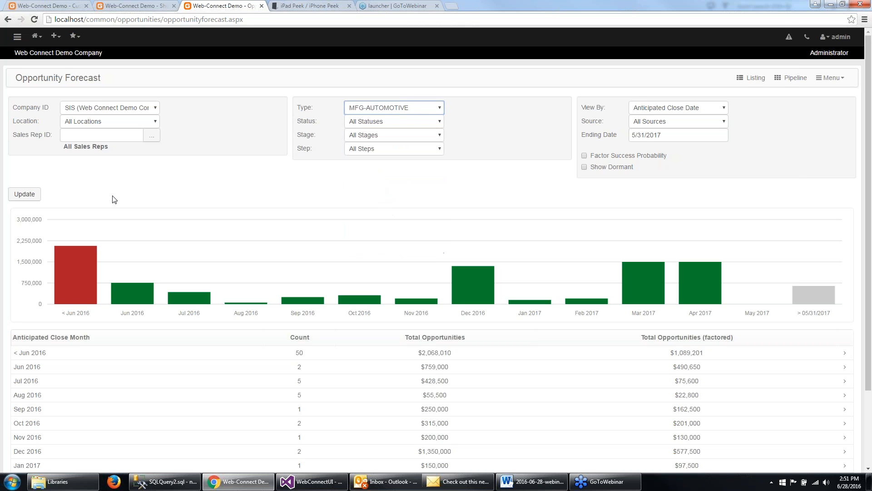
left_click(25, 194)
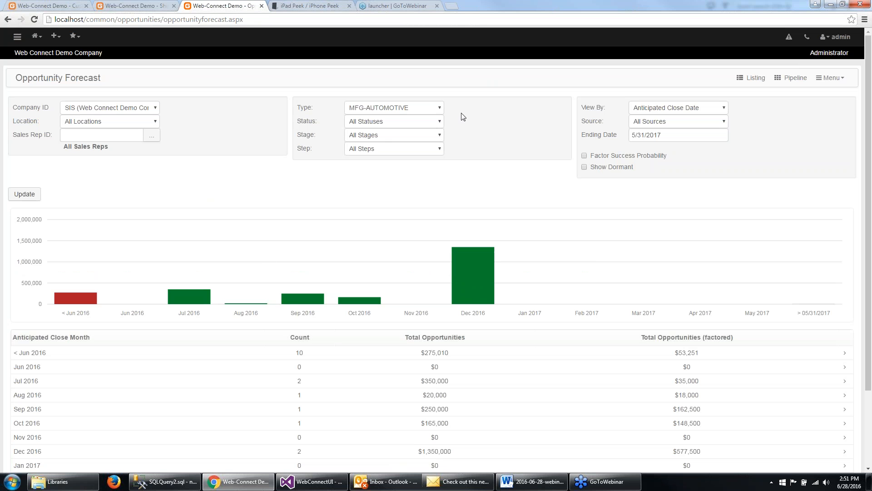
left_click(417, 109)
left_click(410, 117)
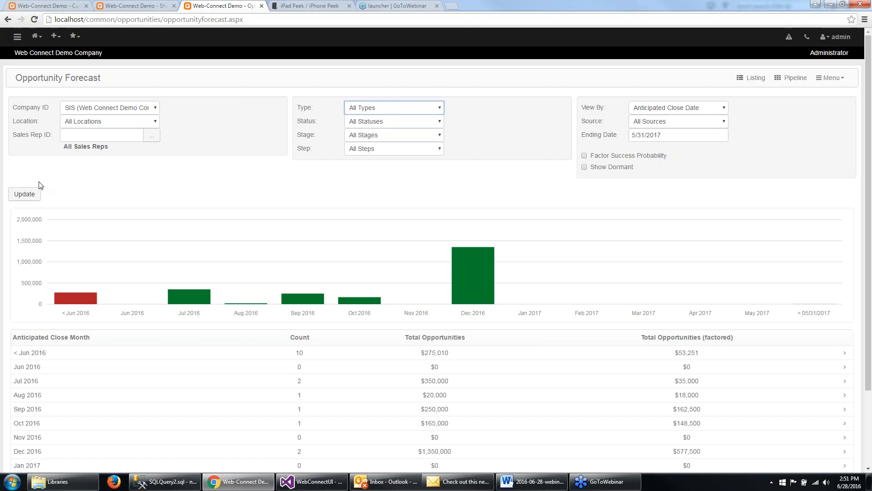
left_click(24, 194)
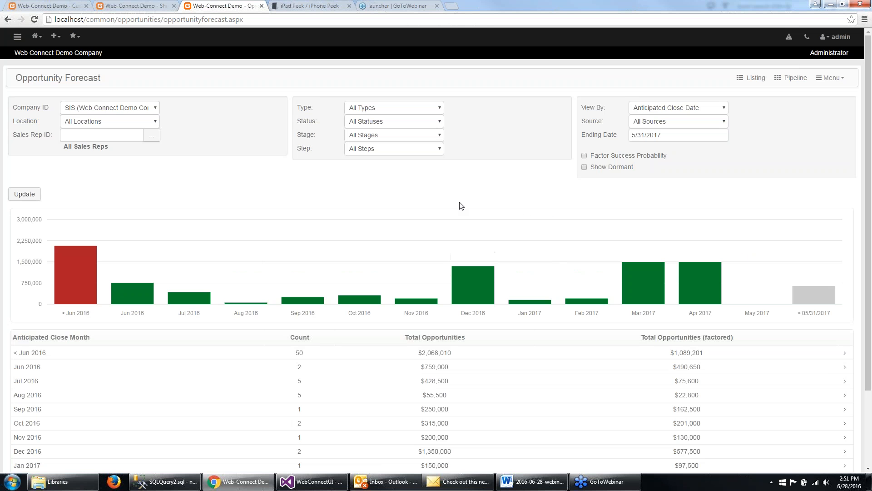
Open the opportunity pipeline and filter its stages to a single sales rep
left_click(791, 81)
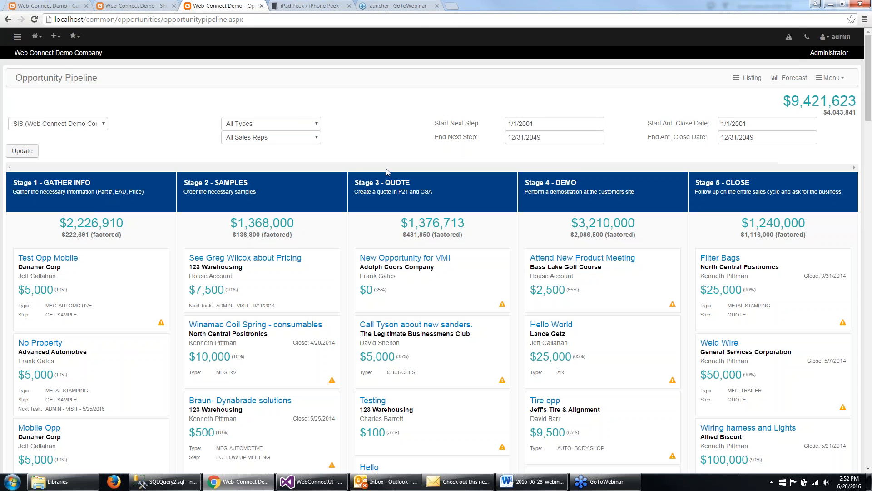
left_click(308, 139)
left_click(296, 205)
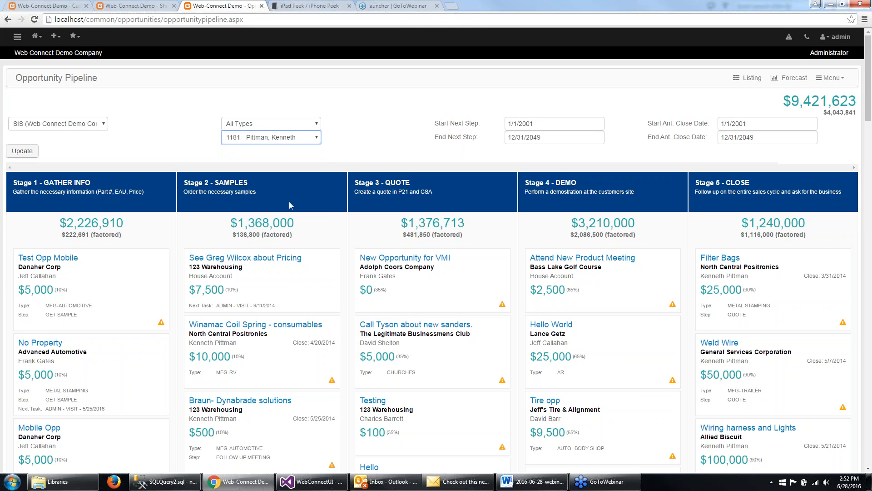
left_click(23, 151)
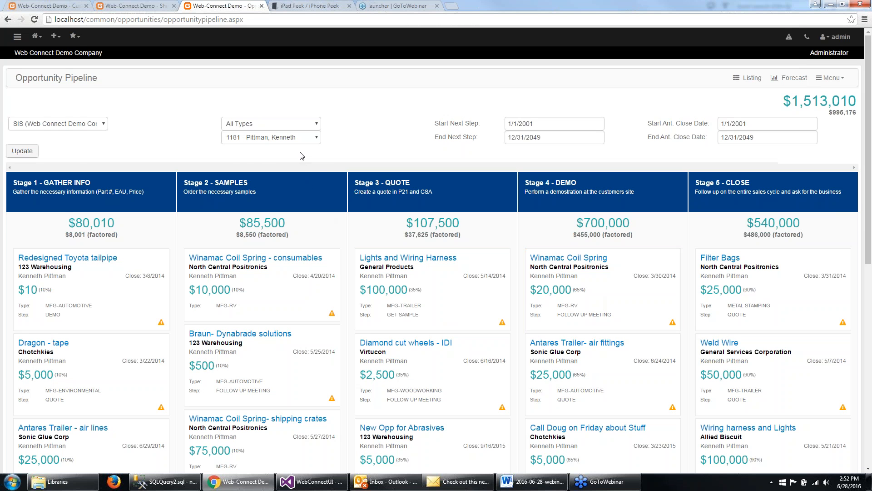
Filter the pipeline to a different sales rep, and restore it to All Sales Reps
left_click(272, 137)
left_click(262, 180)
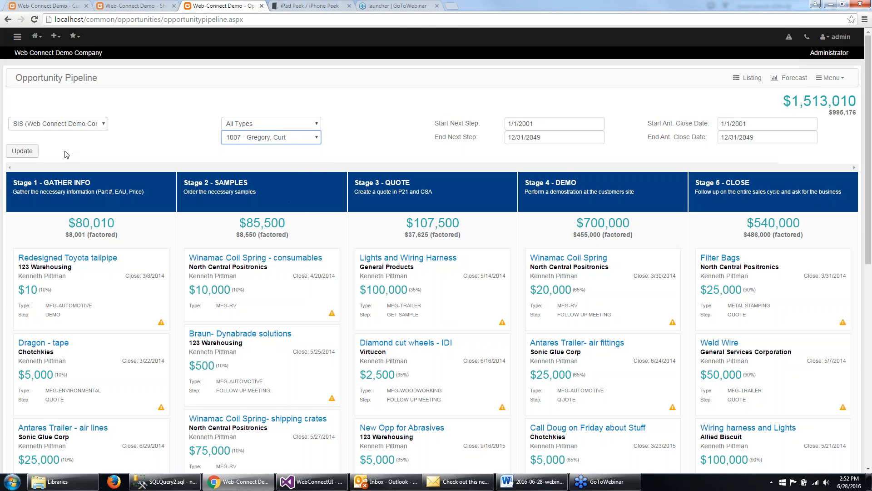
left_click(23, 150)
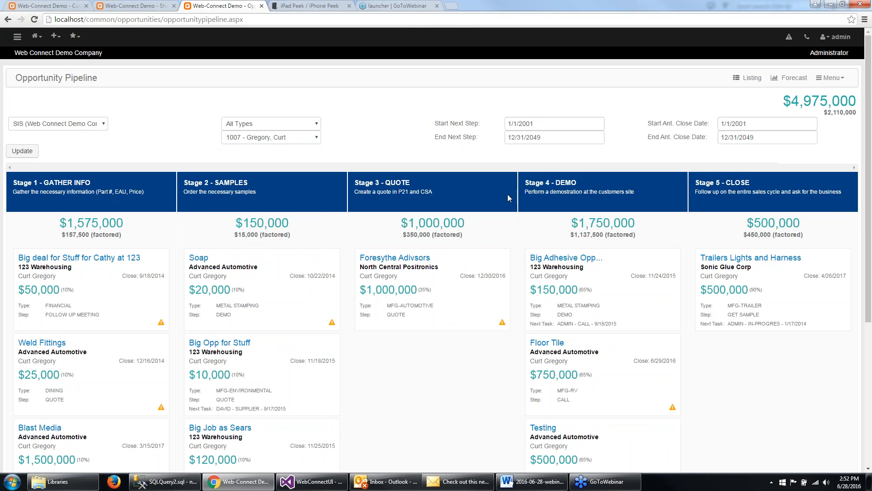
left_click(290, 137)
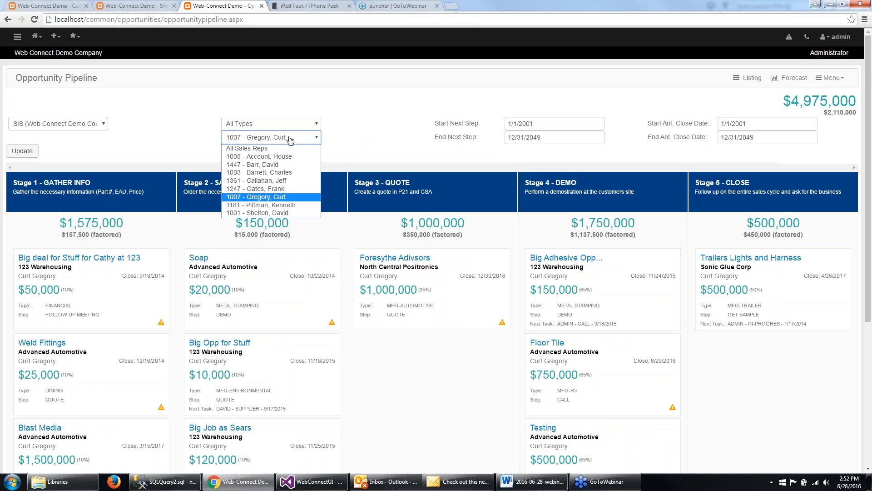
left_click(281, 150)
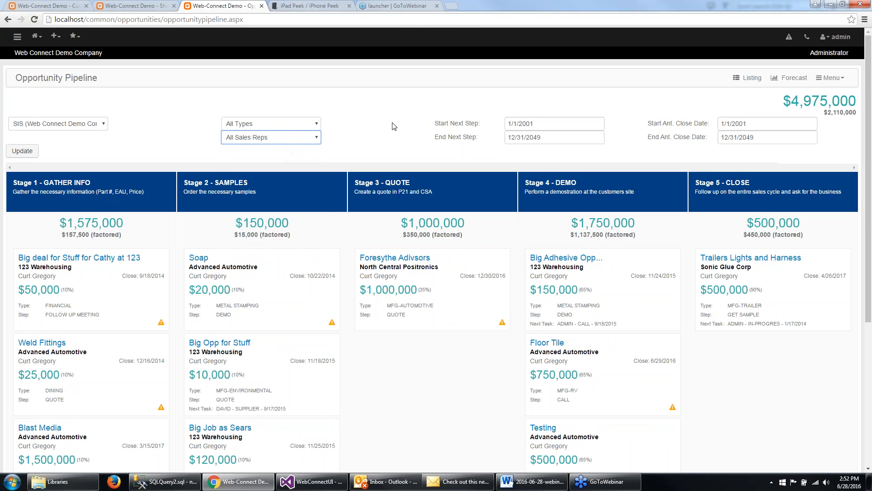
left_click(25, 156)
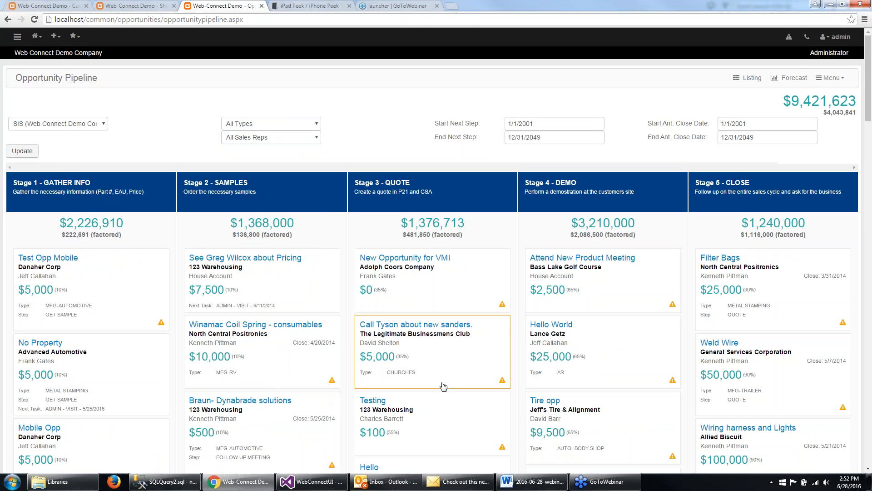
Move the Winamac Coil Spring - consumables opportunity from Stage 2 - SAMPLES to Stage 4 - DEMO and check the factored pipeline total
scroll(442, 362, "down", 1)
scroll(442, 362, "down", 2)
scroll(227, 336, "up", 1)
scroll(227, 336, "up", 1)
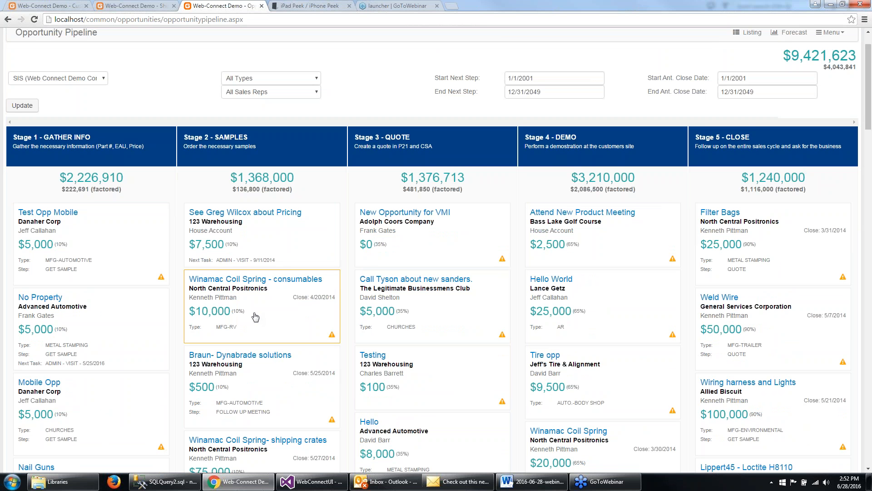
left_click_drag(255, 317, 593, 311)
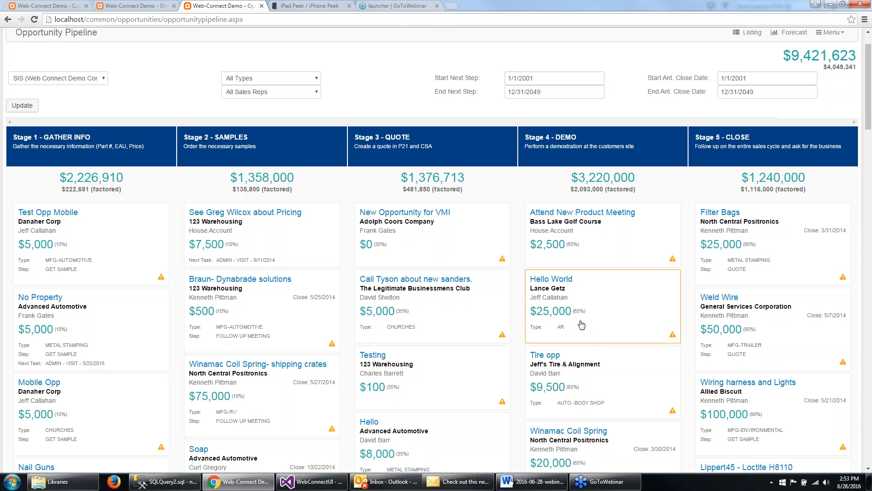
left_click_drag(825, 67, 857, 66)
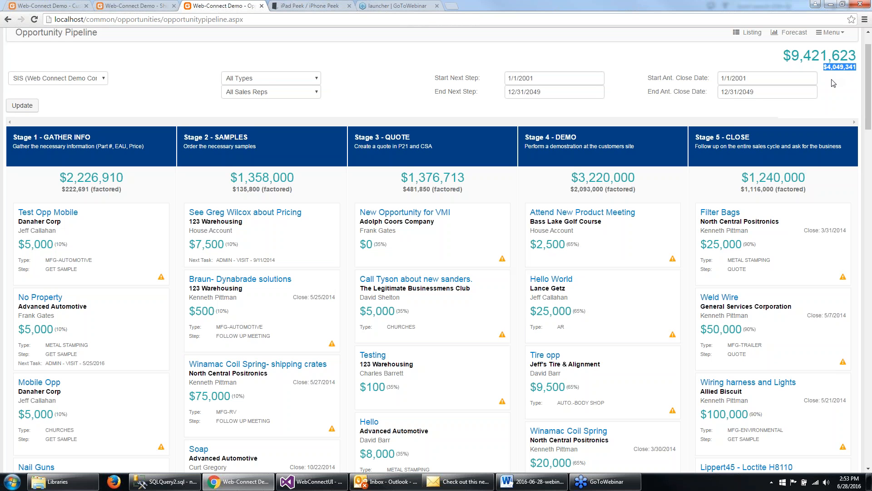
left_click(833, 89)
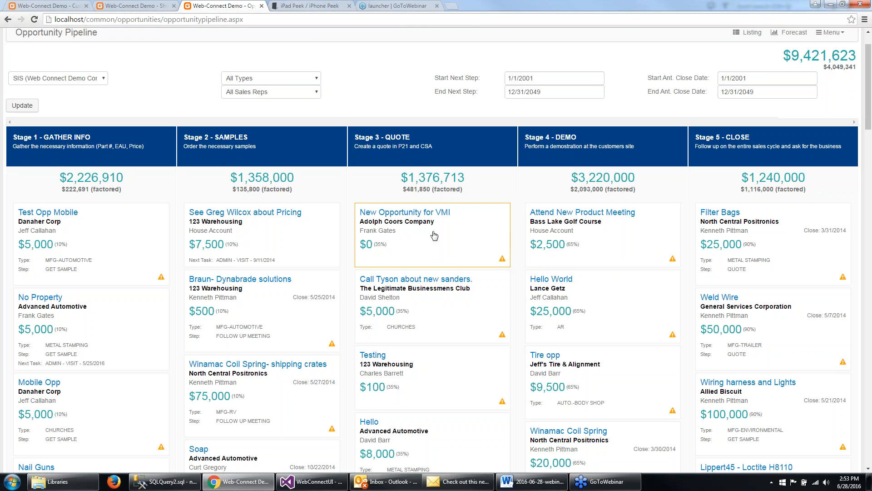
Inspect the details of The Legitimate Businessmens Club opportunity in Stage 3, close them, and browse the pipeline's remaining opportunities
left_click(427, 283)
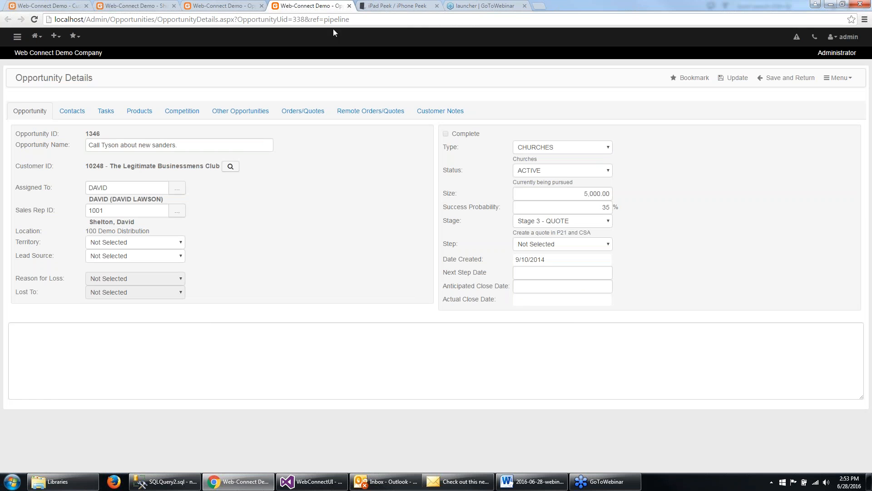
left_click(349, 5)
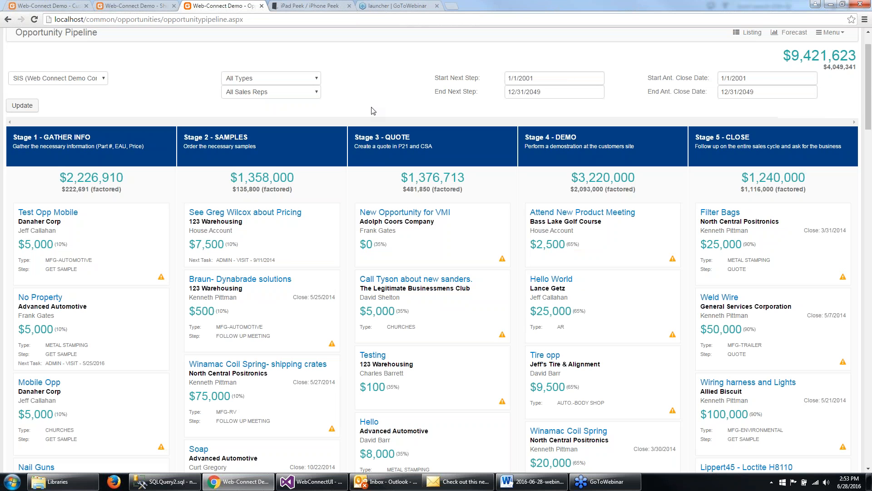
scroll(371, 110, "down", 1)
scroll(371, 111, "down", 5)
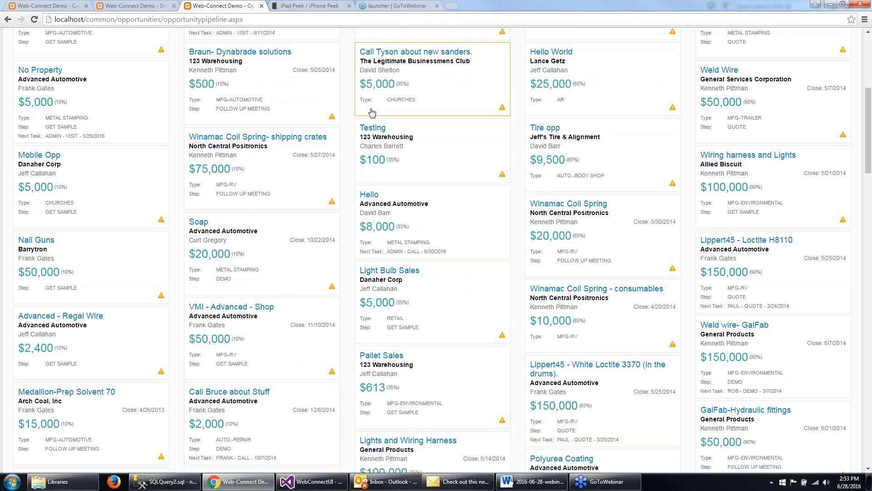
scroll(372, 112, "down", 3)
scroll(371, 112, "down", 1)
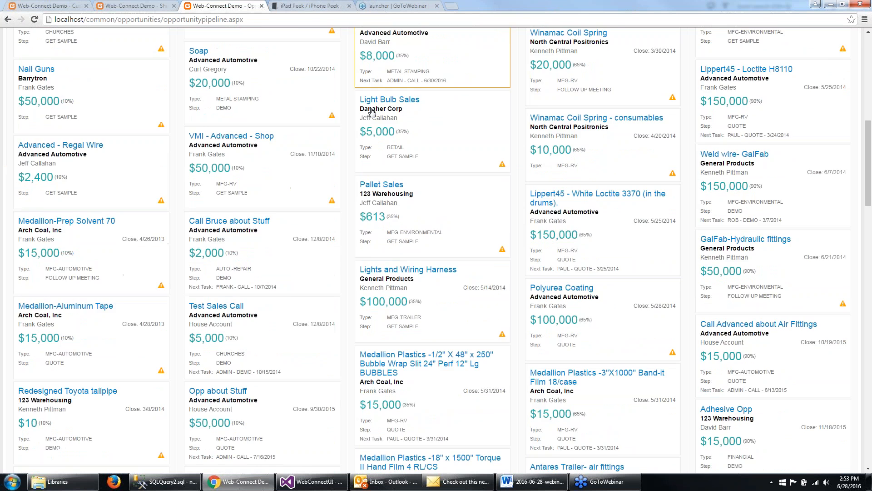
Filter the pipeline to the sales rep assigned to the Undercoat Liquid opportunity
scroll(371, 111, "up", 8)
left_click(271, 138)
left_click(264, 210)
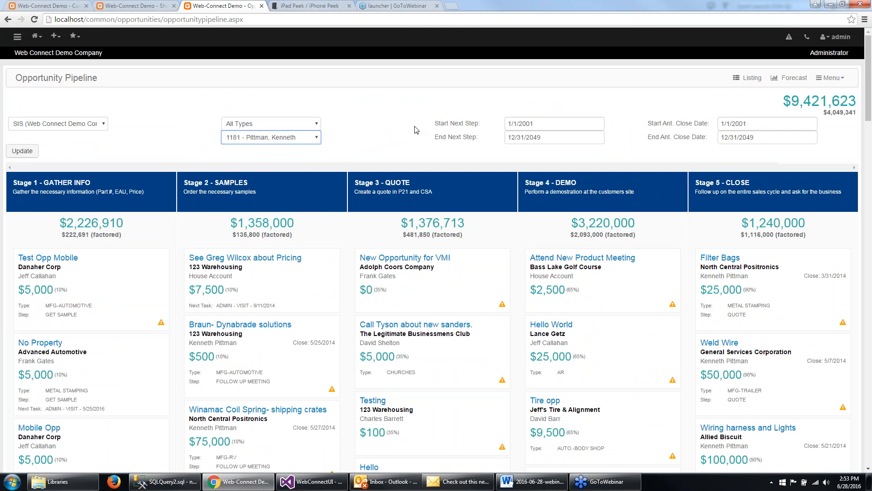
left_click(22, 151)
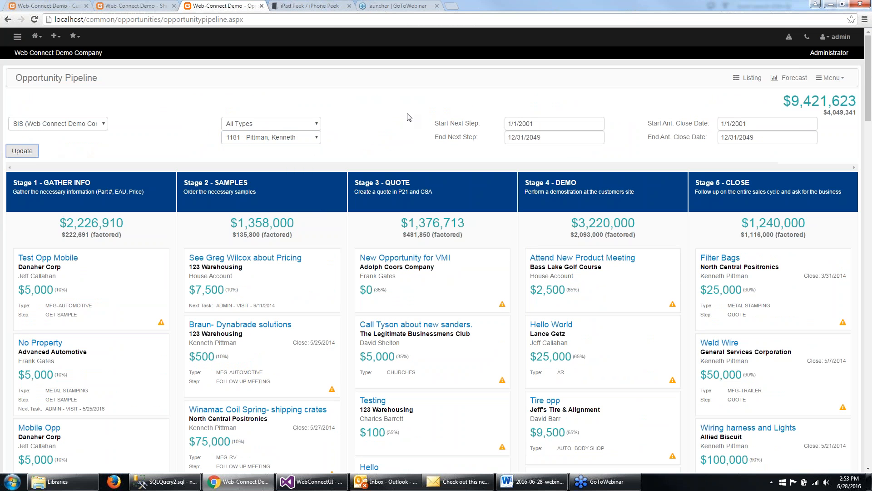
Open the Undercoat Liquid opportunity from Stage 1 - GATHER INFO and review its contacts and main details
scroll(443, 113, "down", 1)
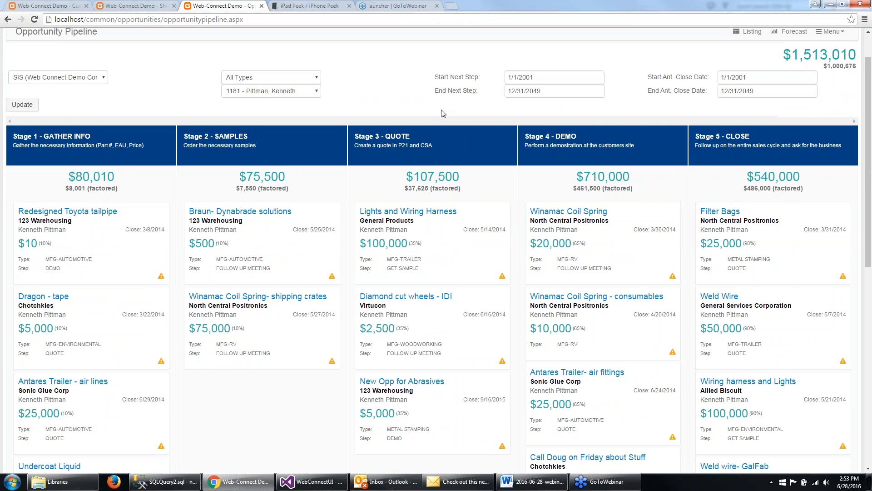
scroll(443, 113, "down", 1)
scroll(443, 113, "down", 4)
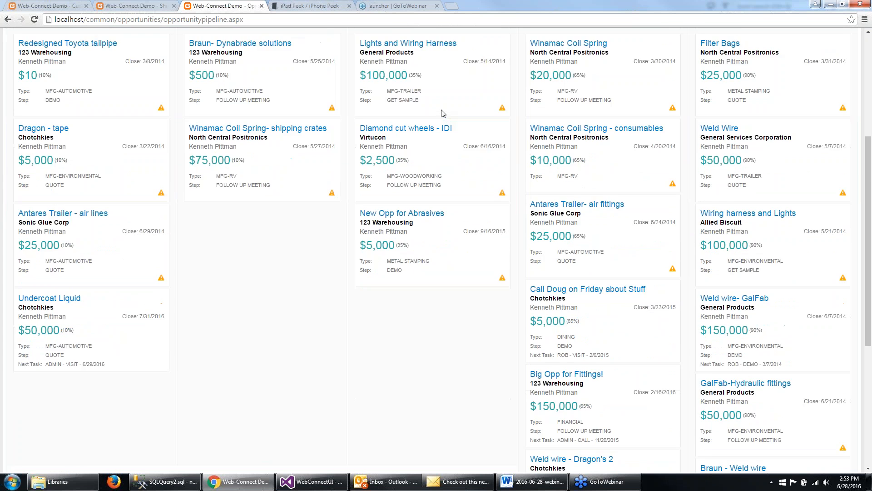
scroll(51, 290, "up", 1)
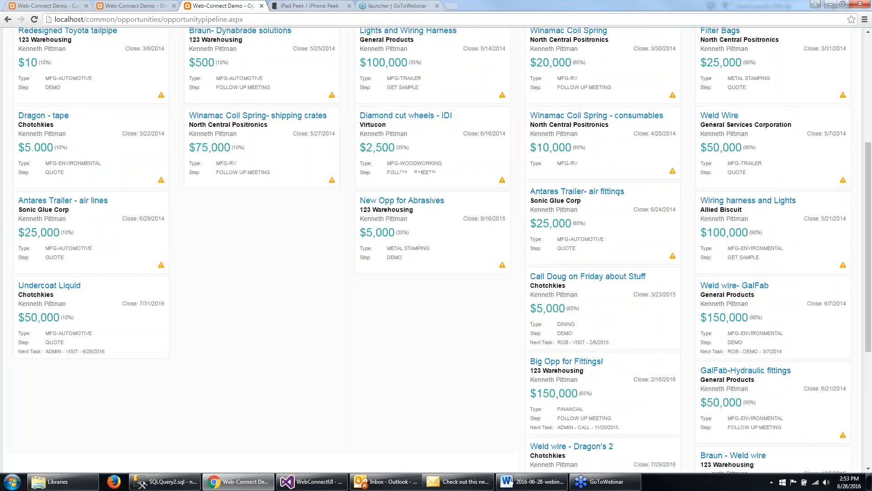
left_click(51, 291)
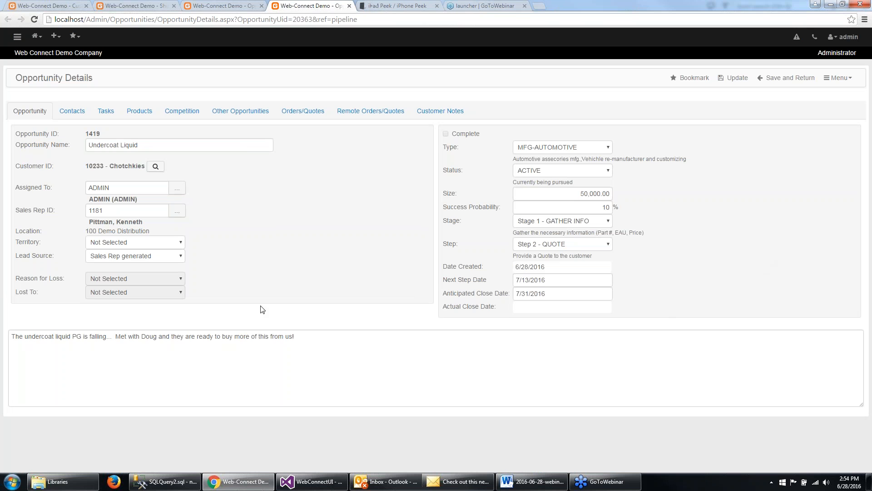
left_click(71, 114)
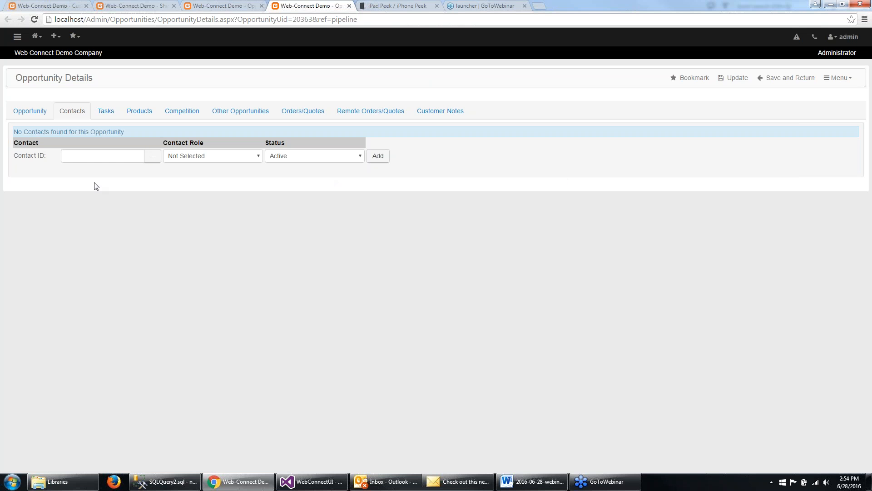
left_click(25, 113)
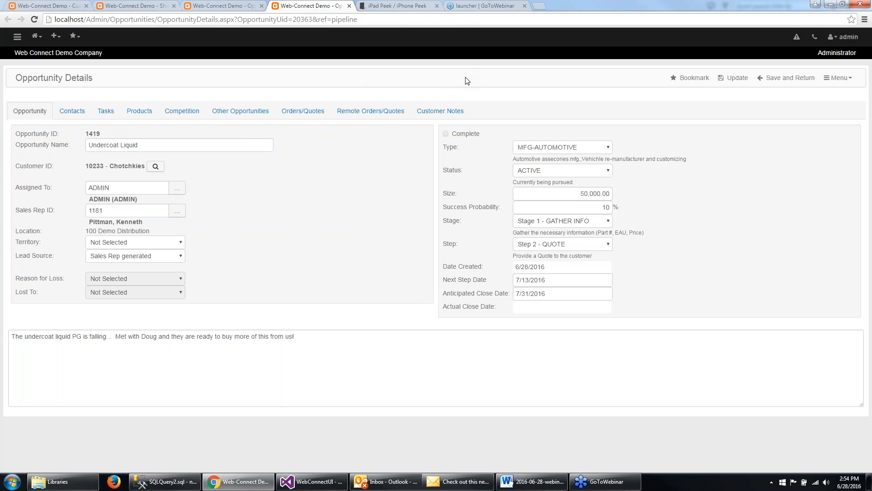
Create a new task for the Undercoat Liquid opportunity with the subject "Get Pricing on Stuff"
left_click(102, 111)
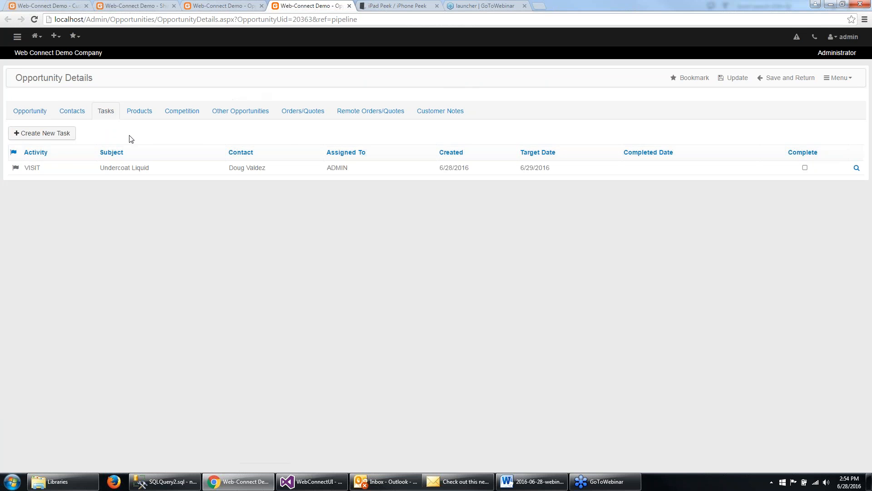
left_click(47, 135)
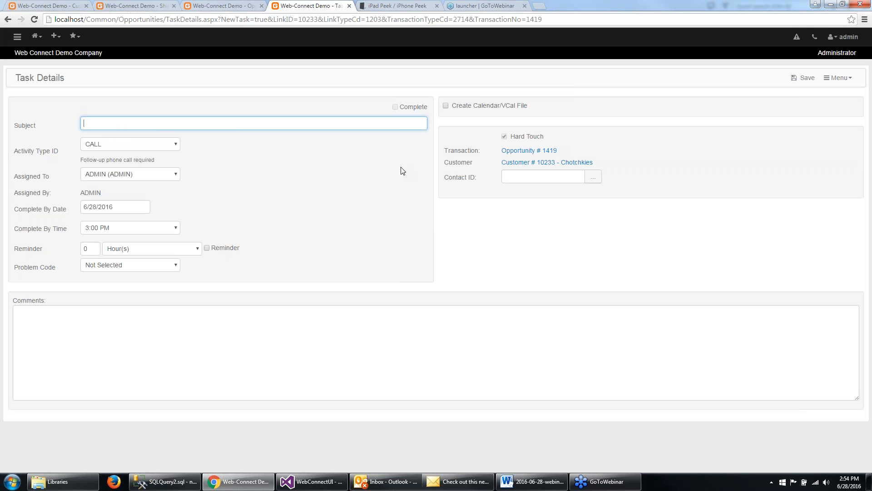
type("Get Pricin")
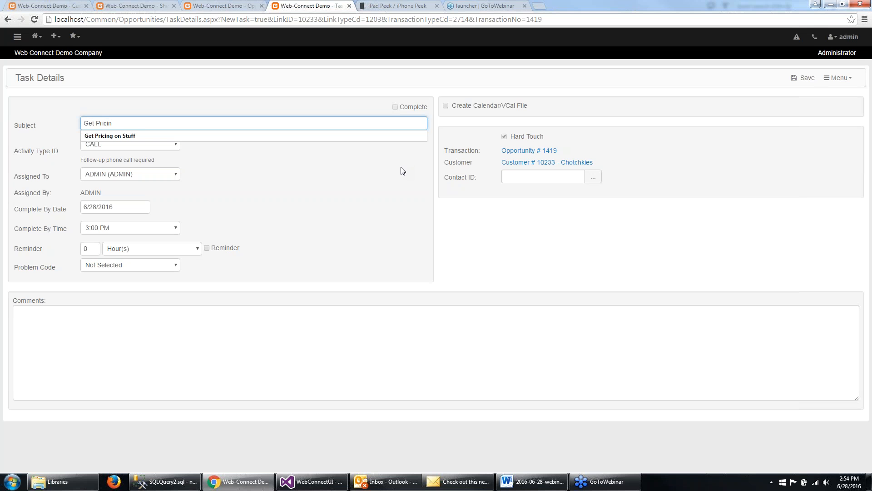
type("g on Stuff")
key("Tab")
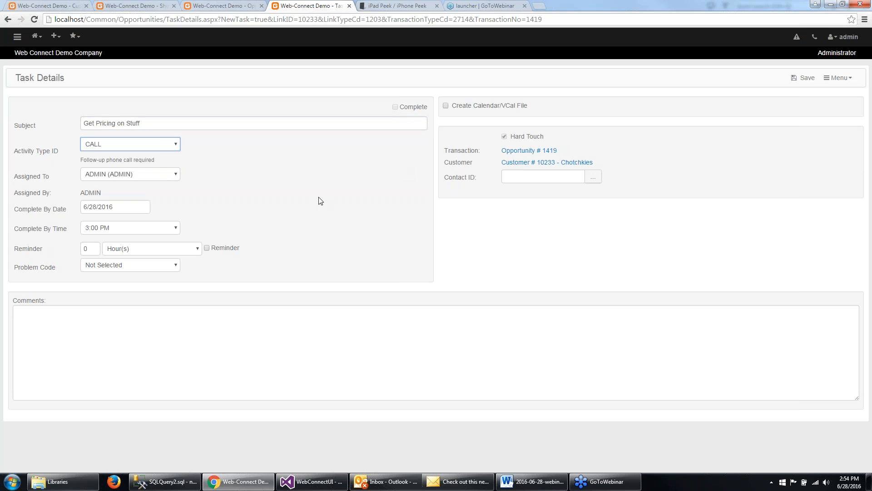
Assign the task to a colleague and set its complete-by date to 07/04/2016
left_click(165, 178)
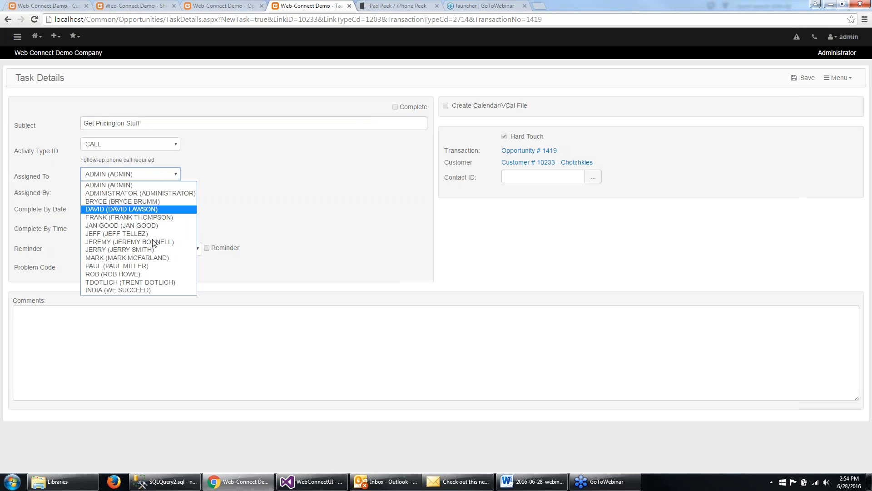
left_click(136, 261)
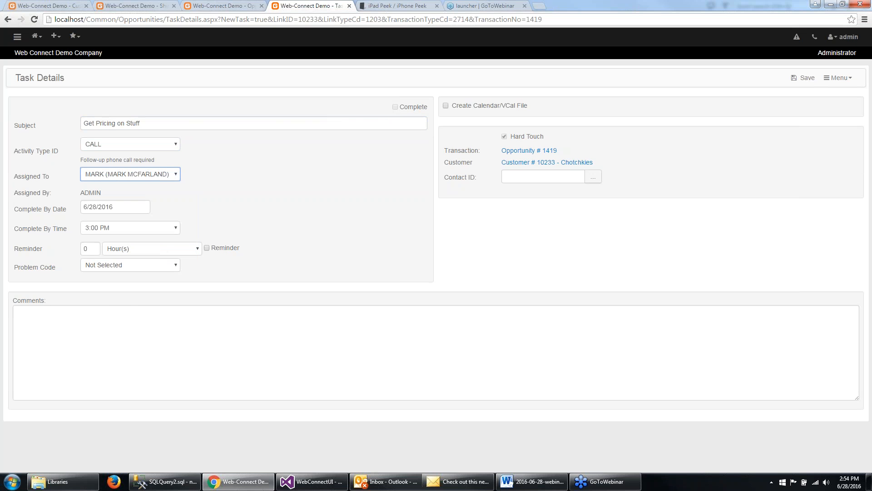
left_click(130, 211)
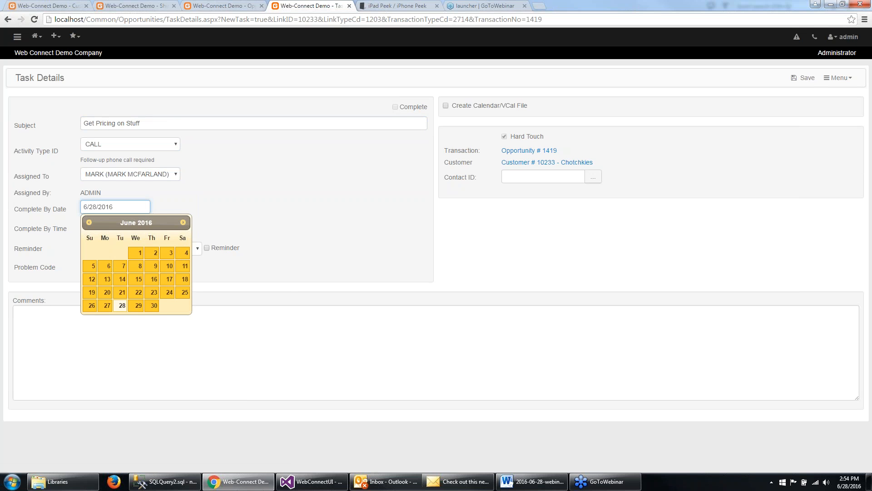
left_click(183, 222)
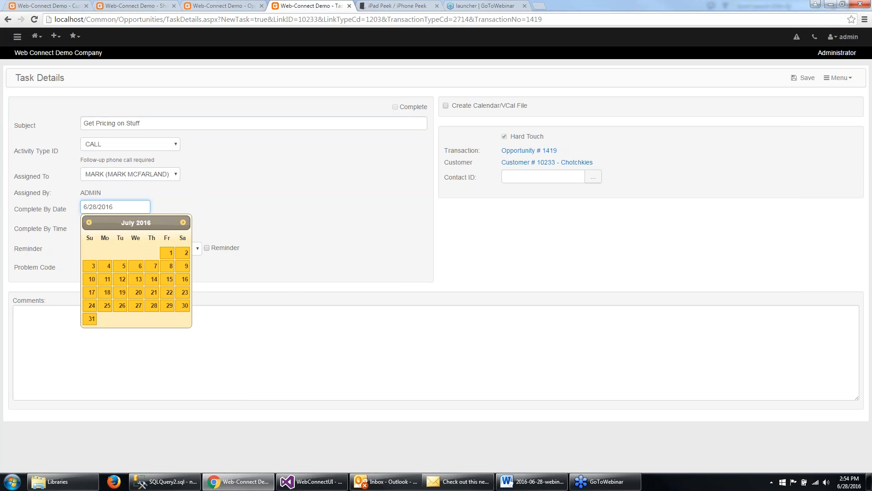
left_click(109, 265)
Enter the comment "We need pricing" on the task and save it
left_click(196, 312)
type("We ne")
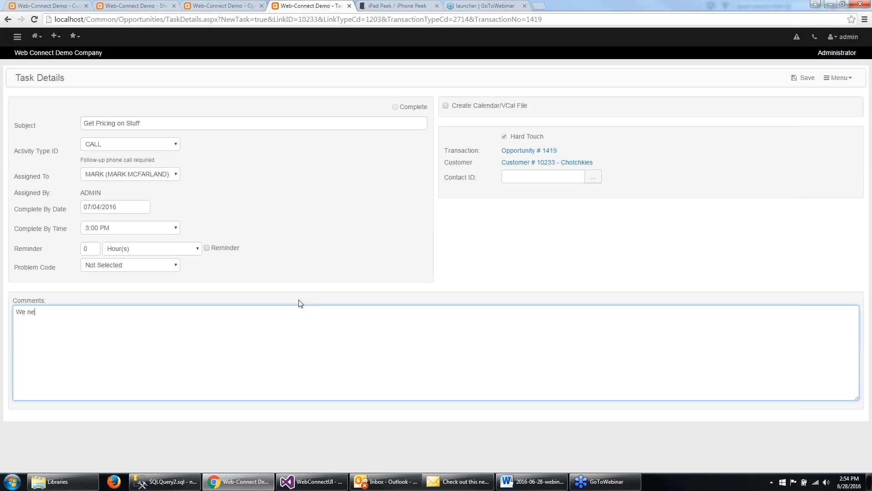
type("ed pricing")
left_click(806, 78)
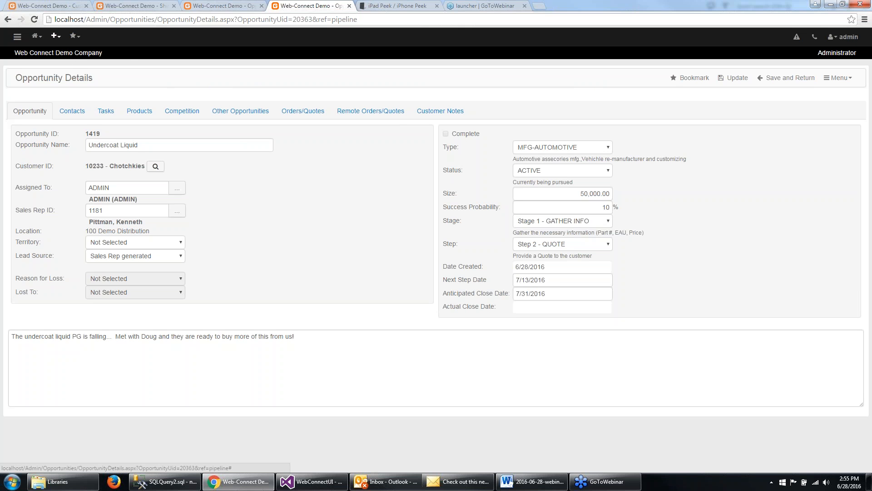
Start a new remote order and set its ship-to to Chotchkies - Plant 2 by searching for "chot"
left_click(55, 36)
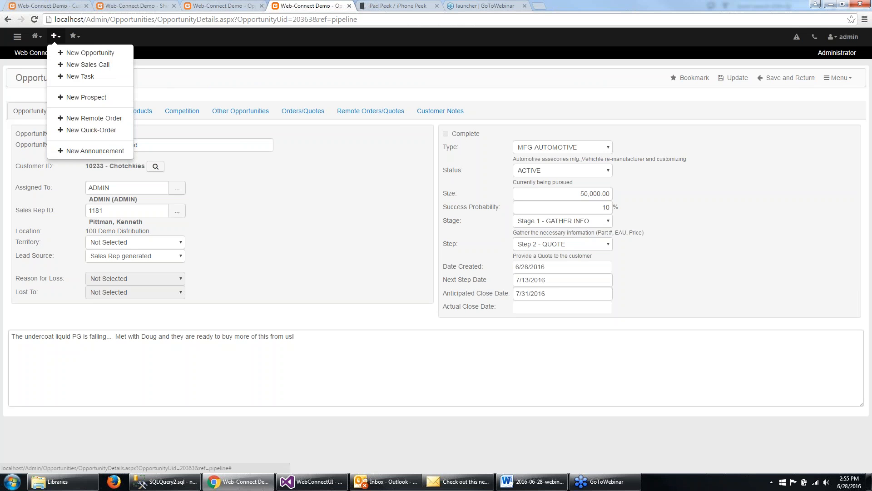
left_click(82, 118)
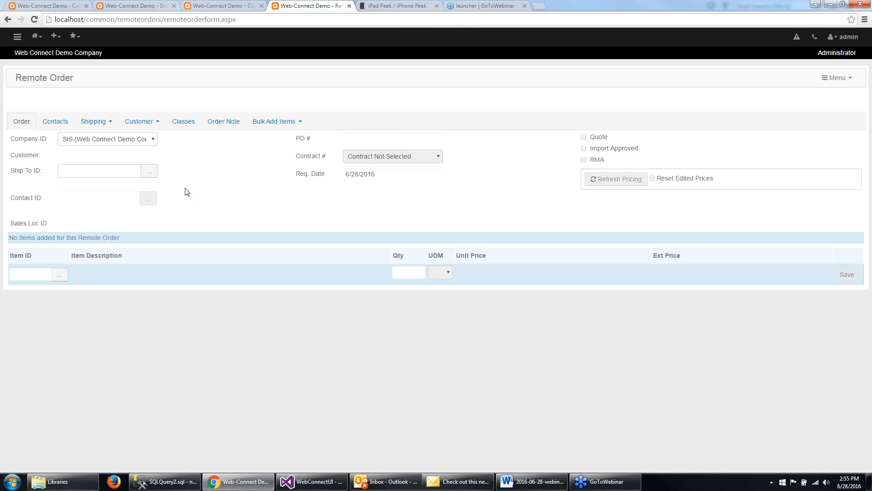
left_click(127, 166)
type("chot")
key("Tab")
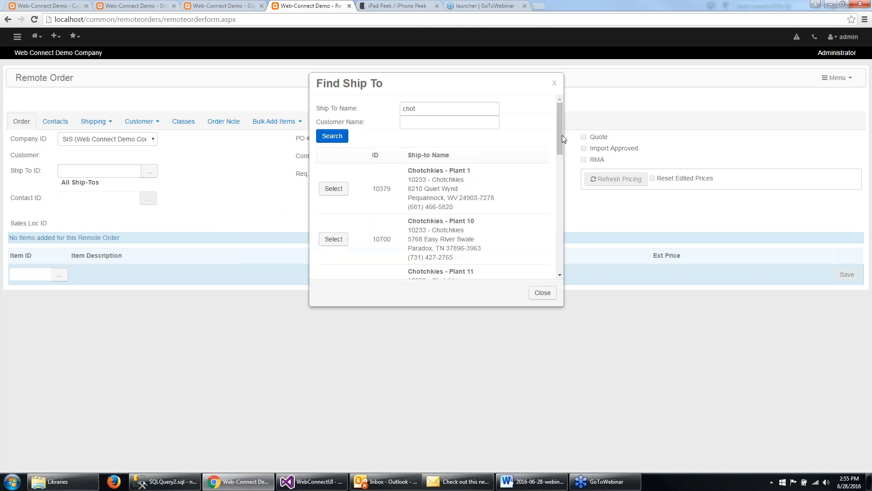
left_click_drag(560, 138, 555, 187)
left_click(333, 223)
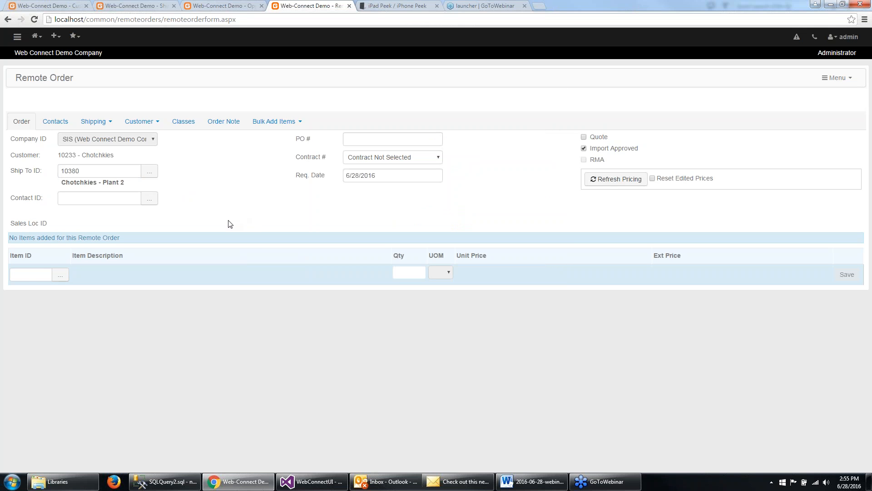
Search the order items for "20" and choose item 20129, the 6 in. 220g Grip On Disc
left_click(33, 272)
type("20")
key("Tab")
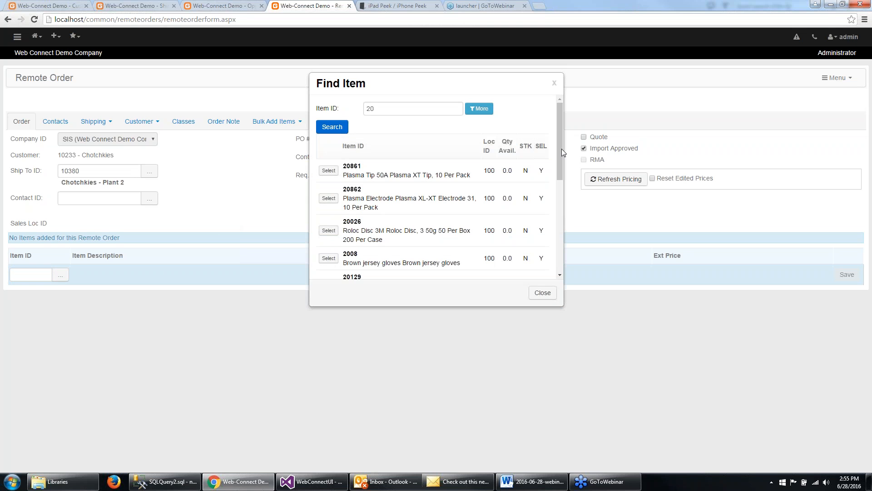
left_click_drag(561, 165, 561, 199)
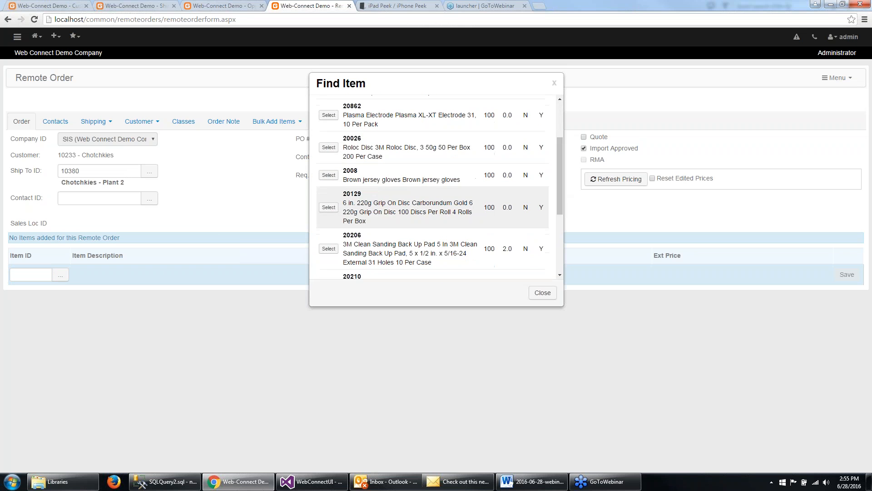
left_click(328, 209)
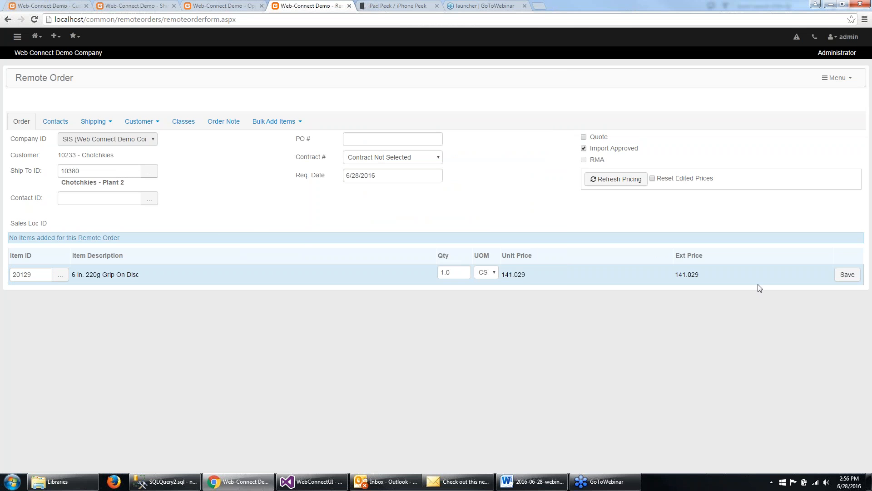
Set the Grip On Disc's unit of measure to PK, save the line to the order, and check its editable fields
left_click(488, 273)
left_click(486, 299)
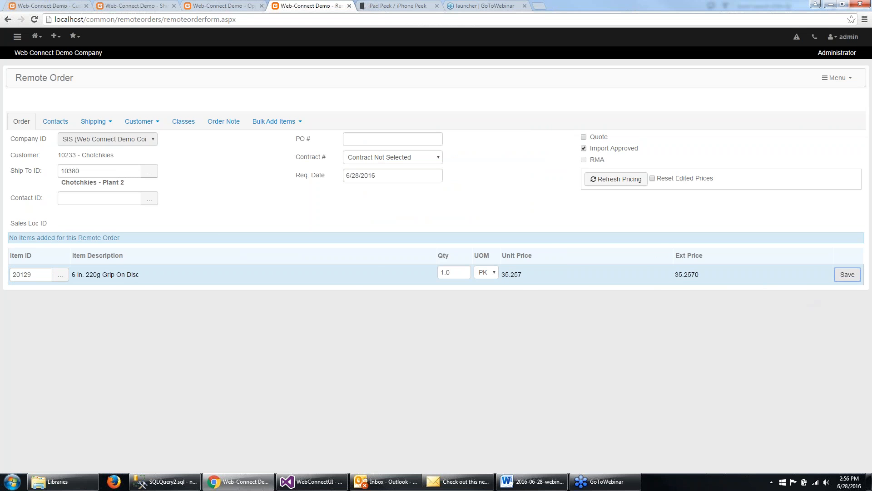
left_click(848, 275)
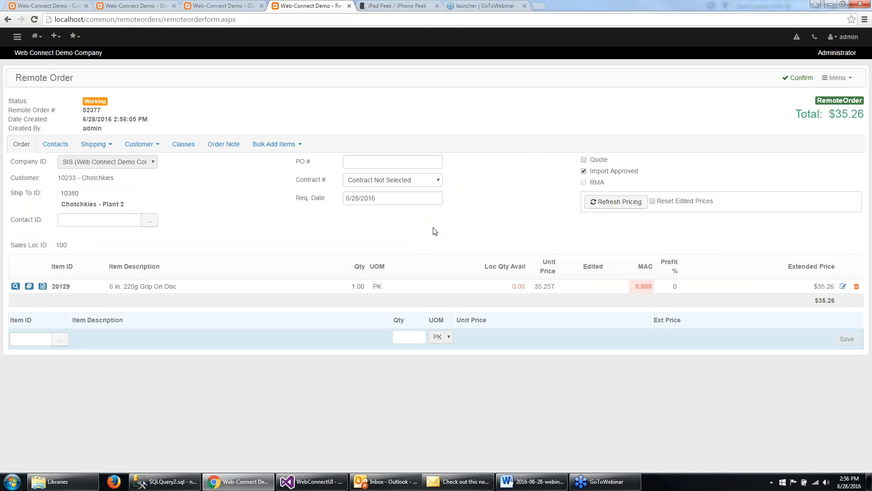
left_click(843, 287)
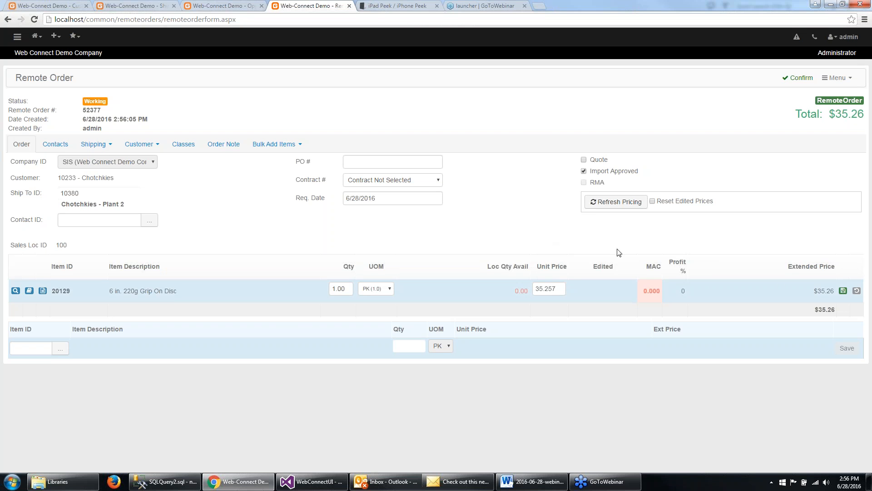
left_click(844, 292)
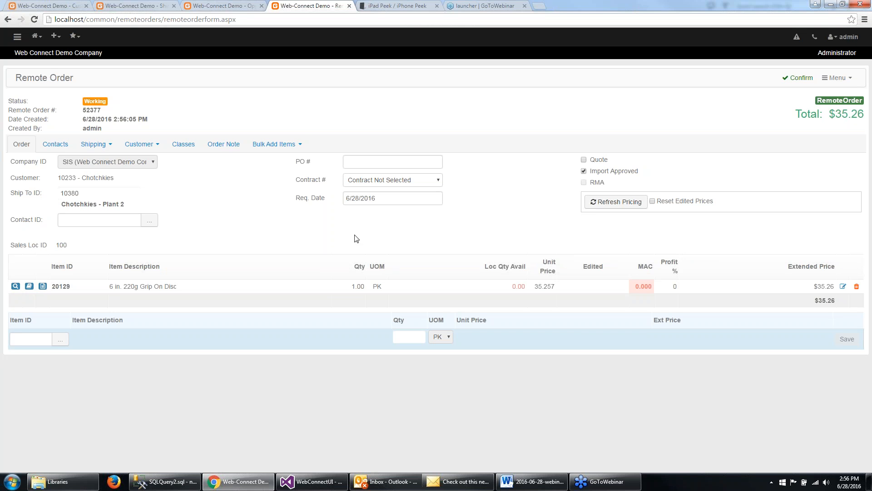
Check the available contracts for items to bulk-add to the remote order
left_click(272, 146)
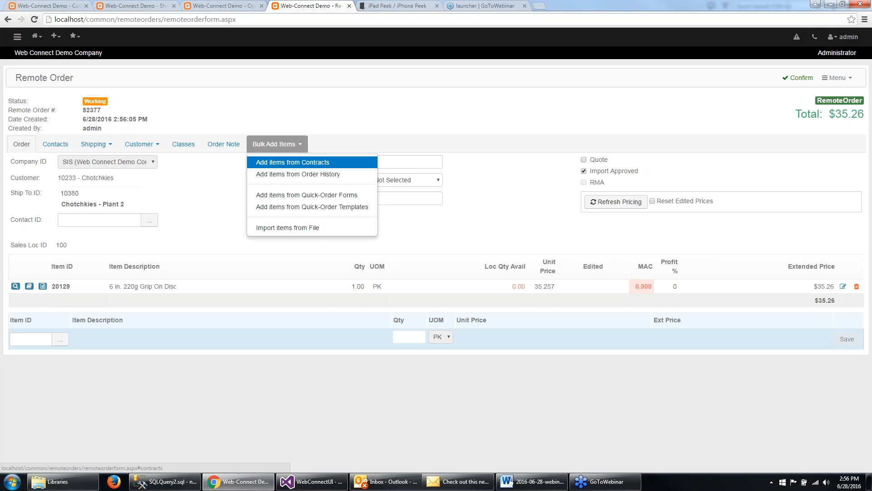
left_click(293, 163)
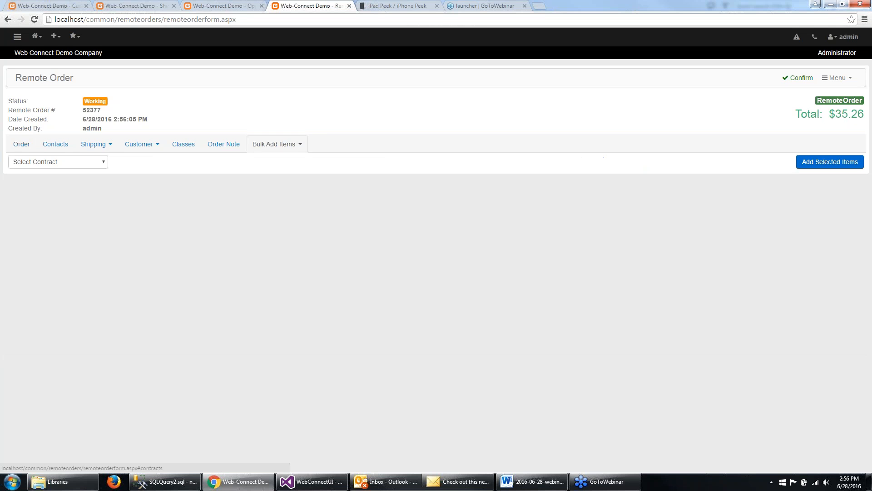
left_click(64, 165)
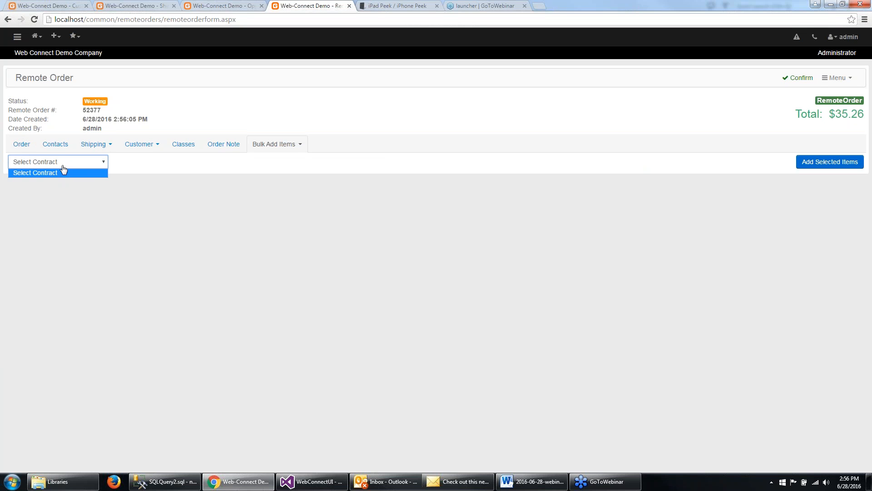
Bulk-add 3 of 7960-330-TOTE, 2 of 012CB2020 and 1 of TY127S-4XL from the order history, and review the order lines
left_click(273, 145)
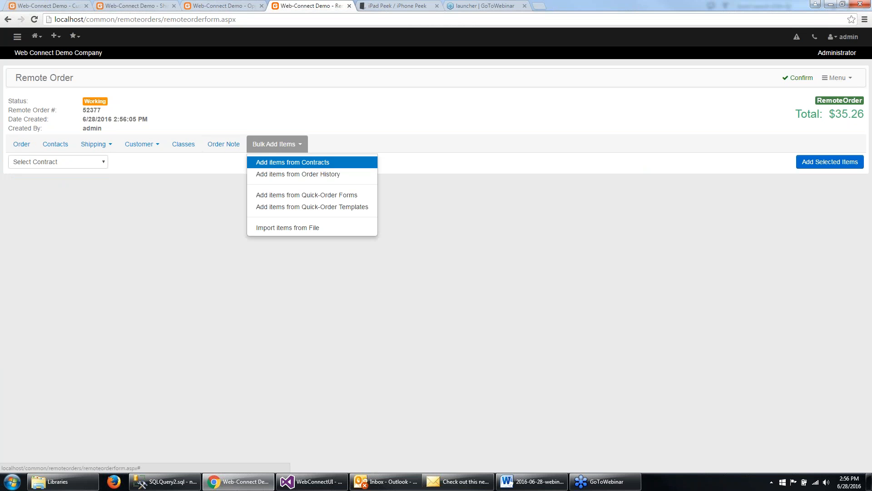
left_click(287, 175)
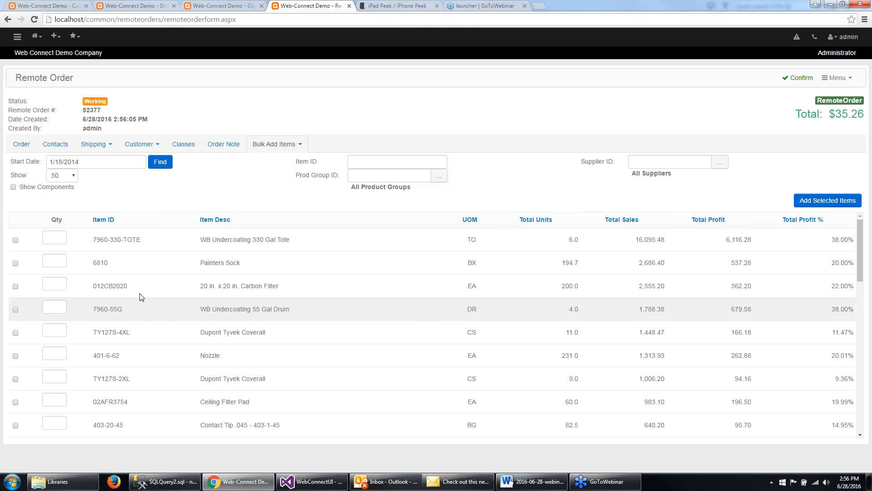
left_click(54, 238)
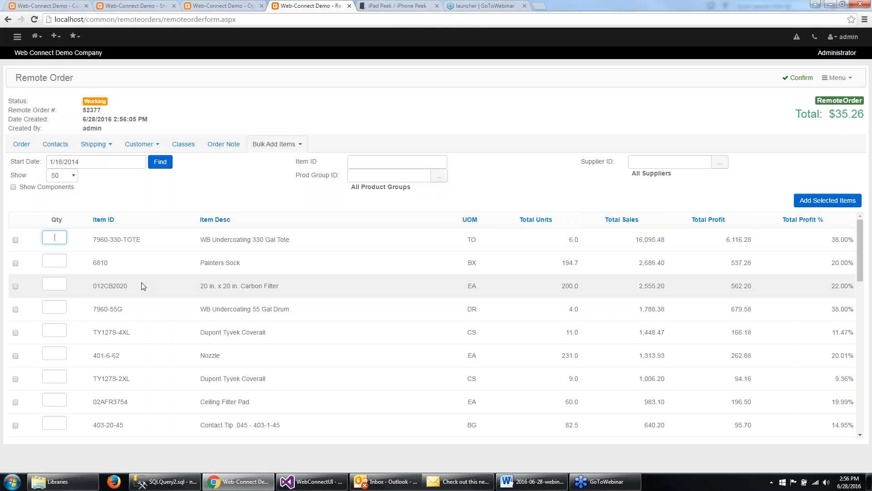
type("3")
left_click(57, 284)
type("2")
left_click(57, 331)
type("1")
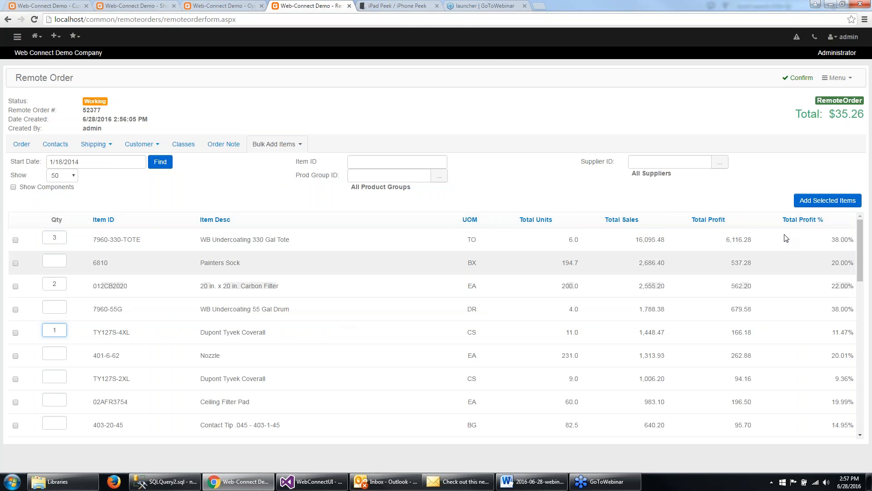
left_click(813, 203)
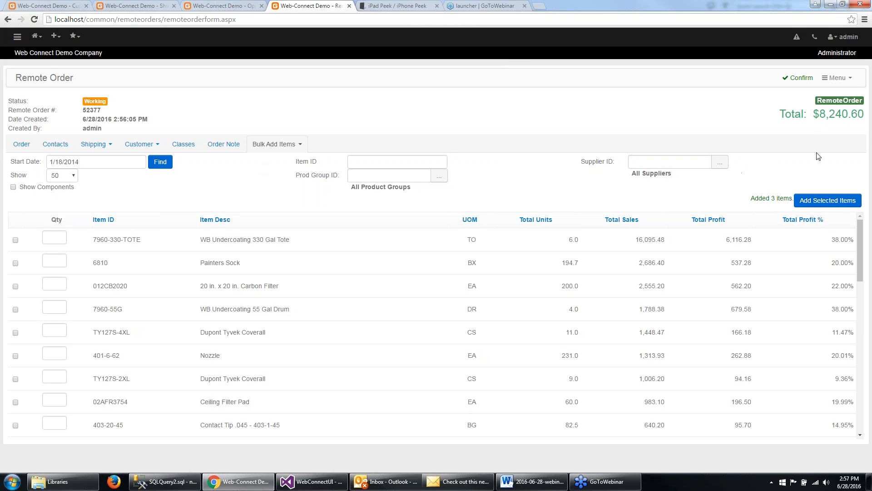
left_click(21, 144)
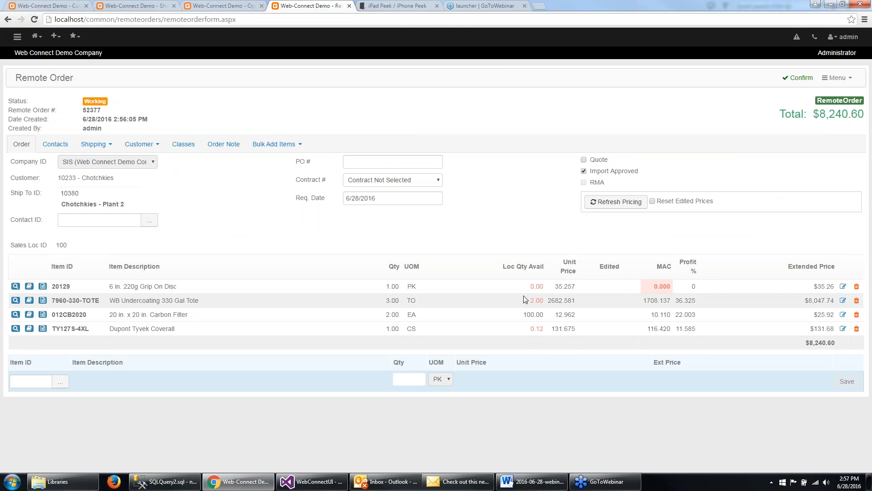
Open the bulk-add import from file and read the help on the required column layout
left_click(291, 147)
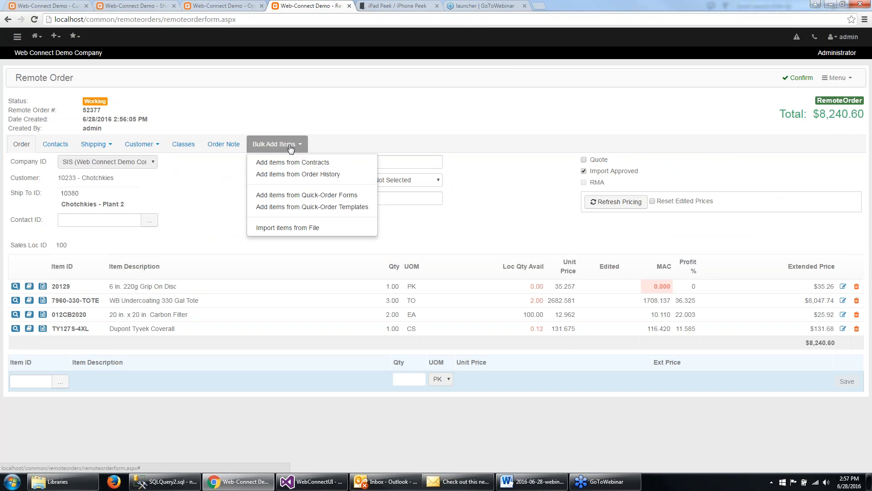
left_click(291, 230)
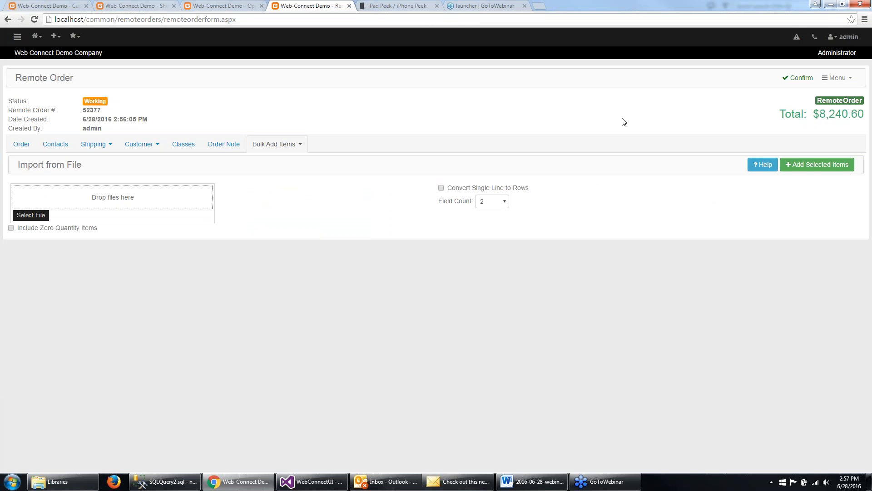
left_click(763, 165)
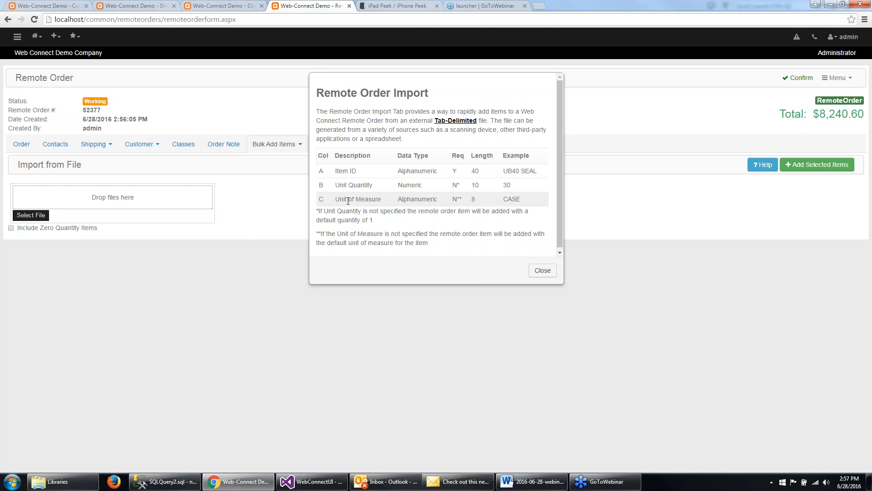
left_click(545, 271)
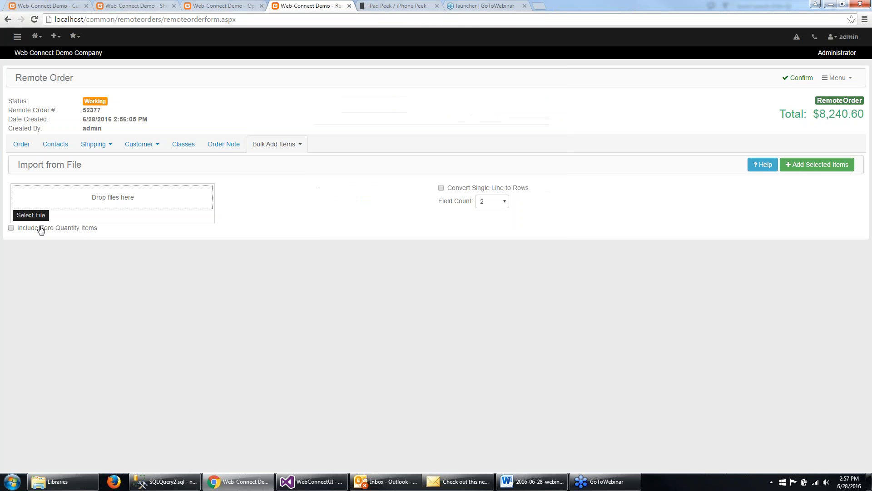
Upload tab-valid-01.txt from the Imports folder to add its items to the remote order
left_click(42, 217)
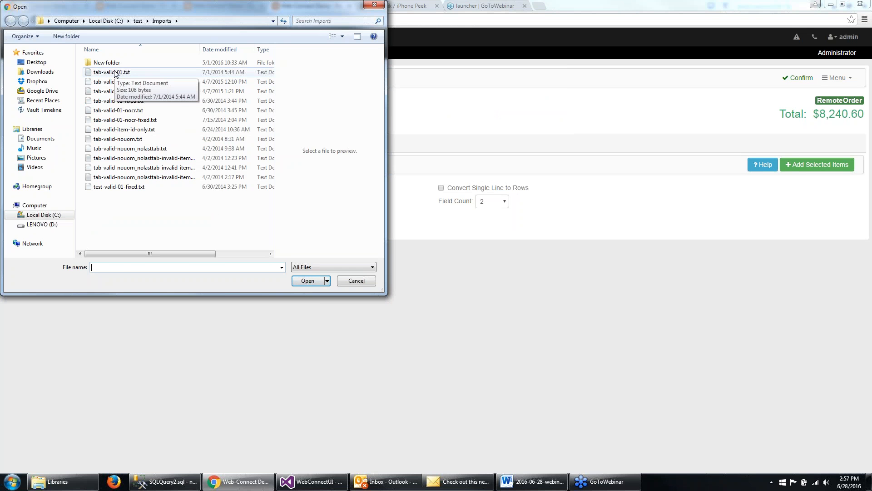
left_click(115, 73)
double_click(115, 72)
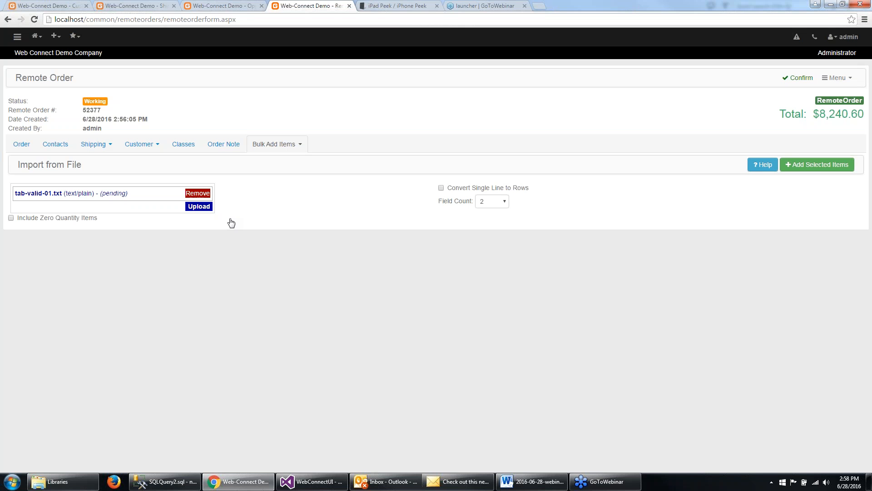
left_click(199, 206)
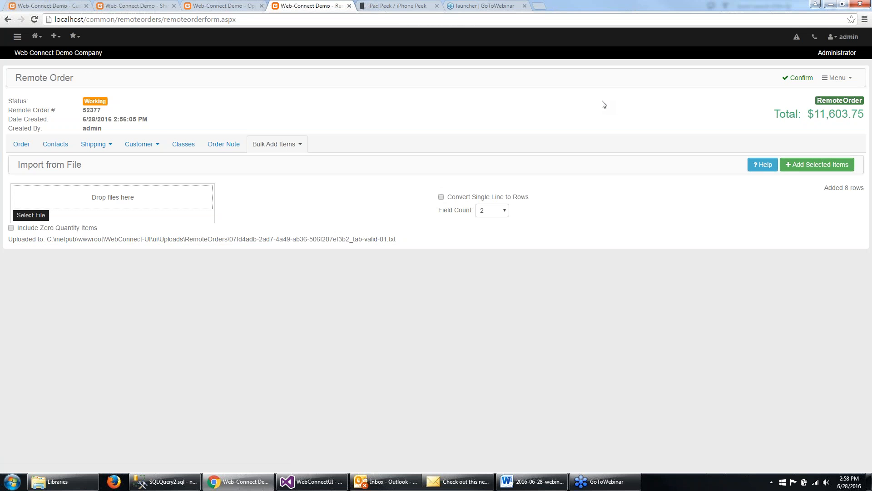
Review the order's item lines, confirm the remote order and send it for import
left_click(21, 145)
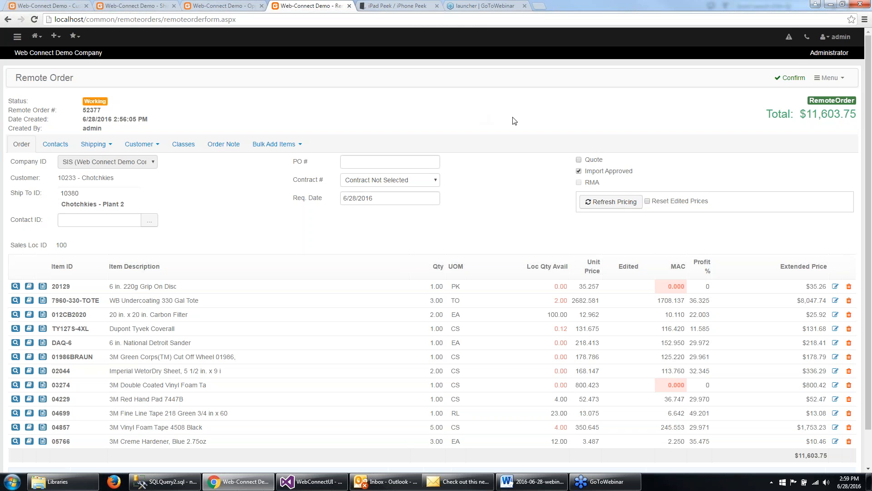
left_click(793, 83)
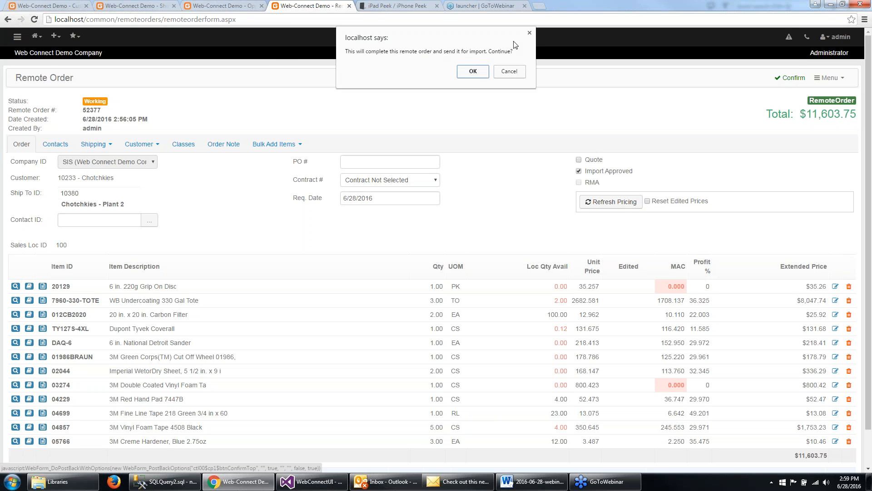
left_click(472, 69)
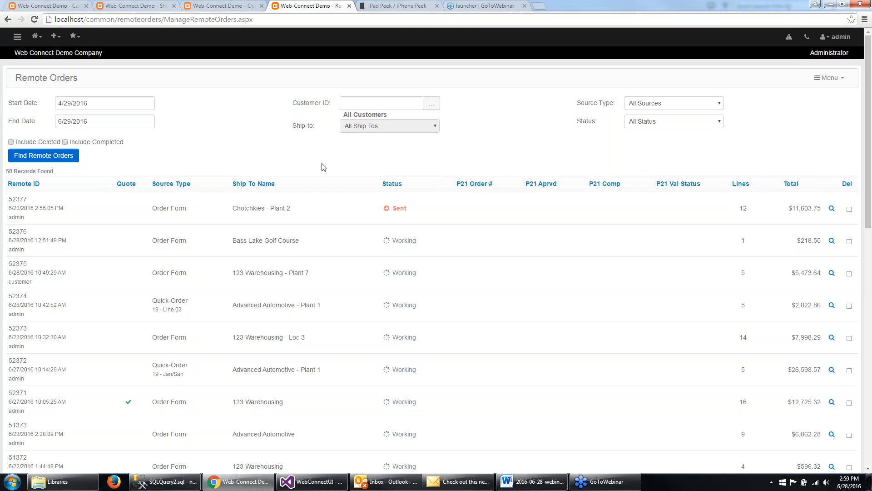
Open the Bass Lake Golf Course remote order and check its email form's subject, message and recipient options without sending
left_click(831, 241)
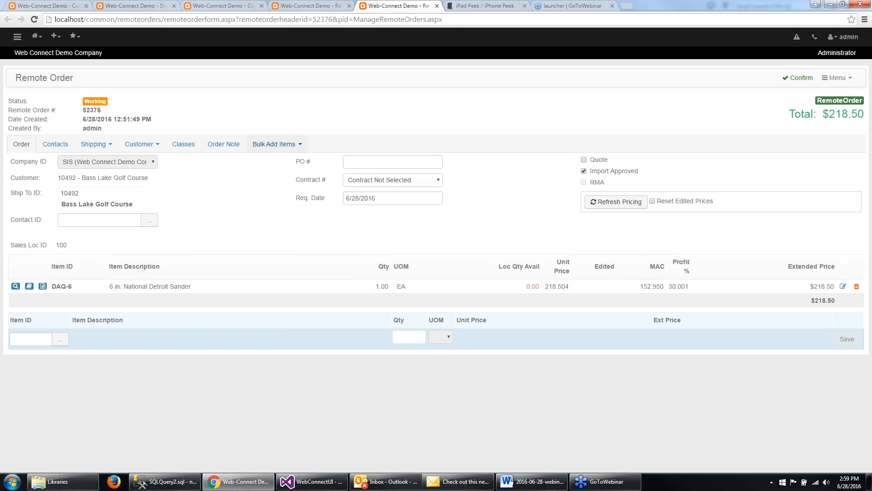
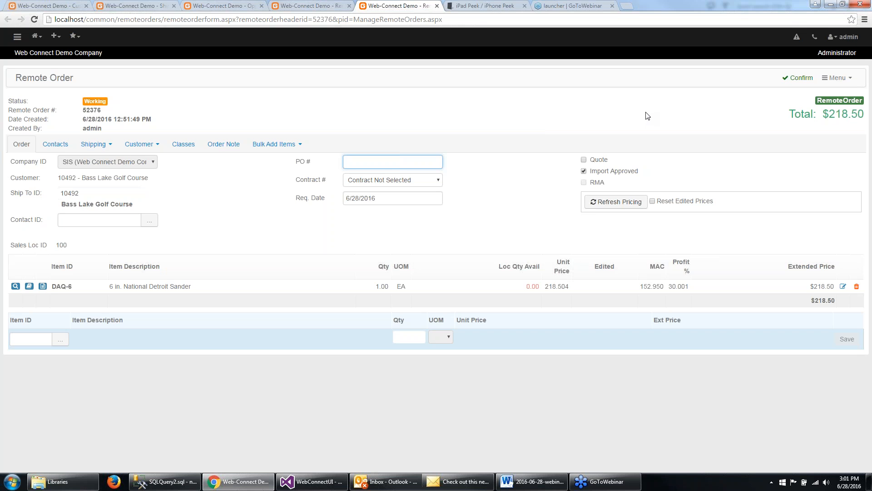
left_click(837, 80)
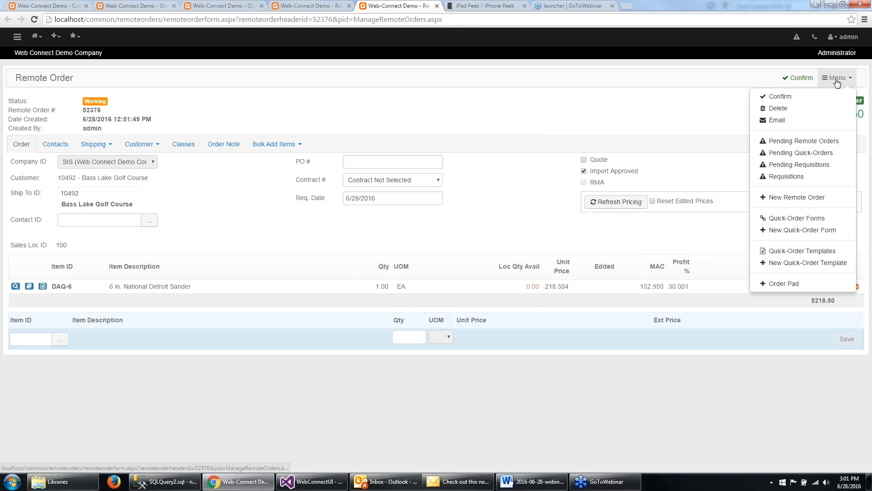
left_click(781, 122)
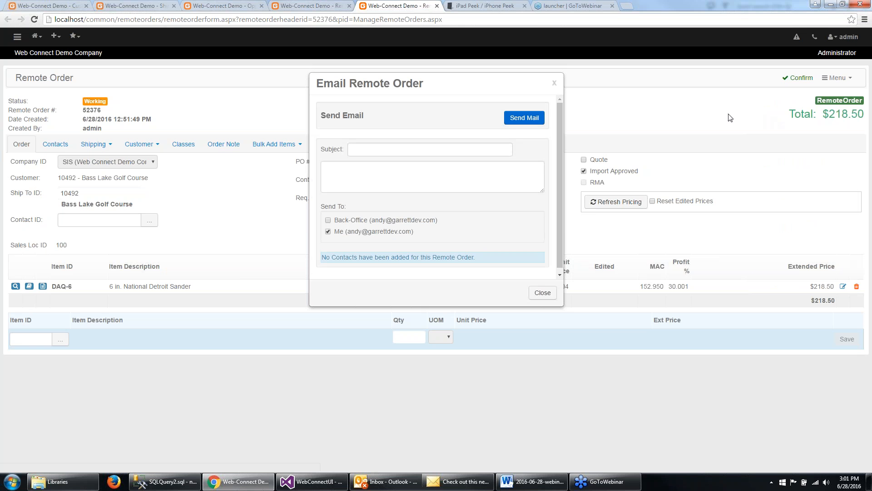
left_click(427, 149)
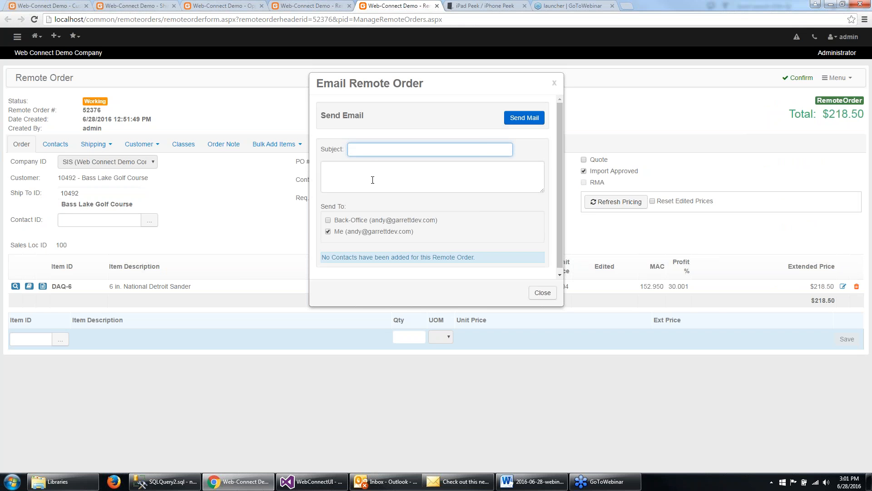
left_click(374, 174)
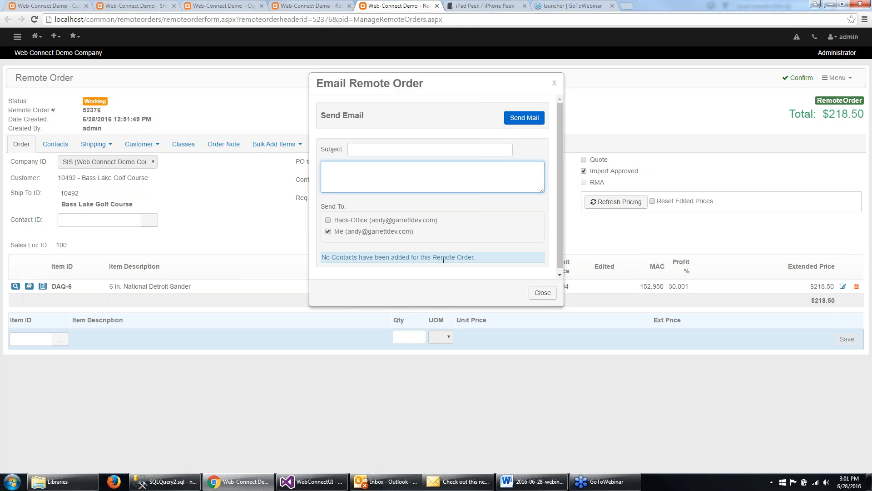
left_click(554, 83)
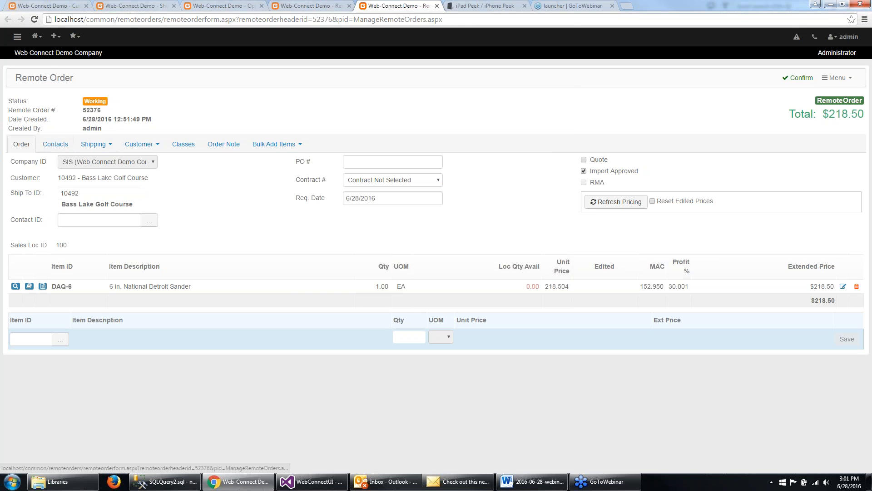
Look up the contacts for the Bass Lake Golf Course order and assign one as its contact
left_click(150, 221)
left_click(469, 109)
left_click(321, 180)
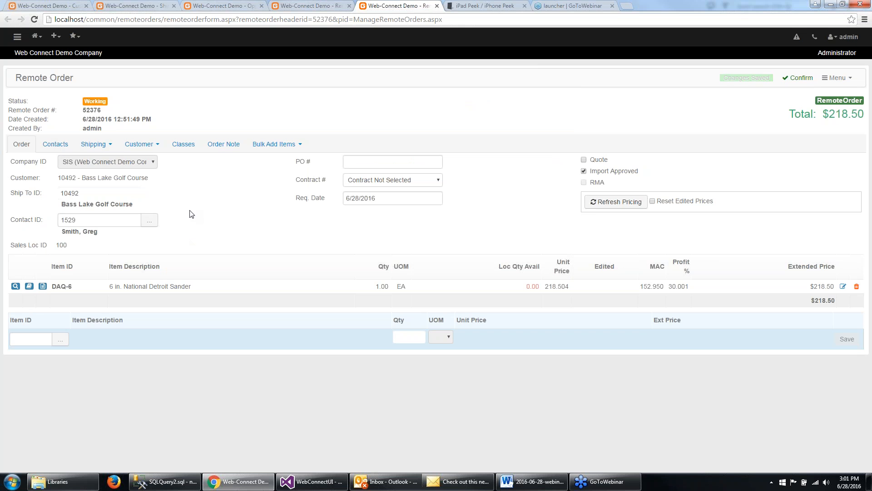
Check the assigned contact as a selectable recipient in the remote order's email form, and close the form unsent
left_click(837, 78)
left_click(778, 120)
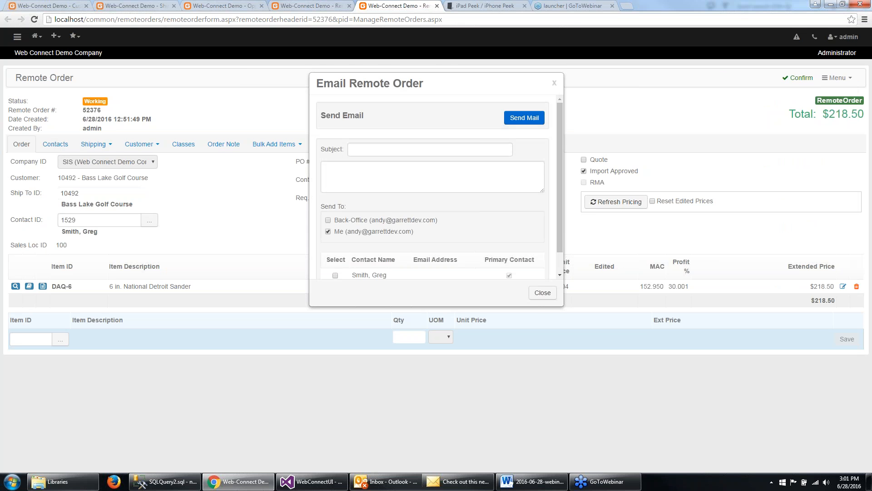
scroll(559, 255, "down", 1)
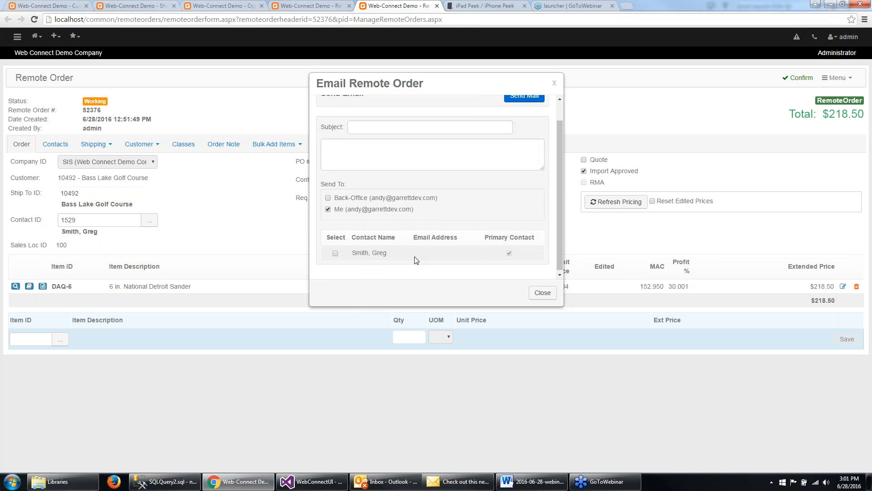
left_click(335, 253)
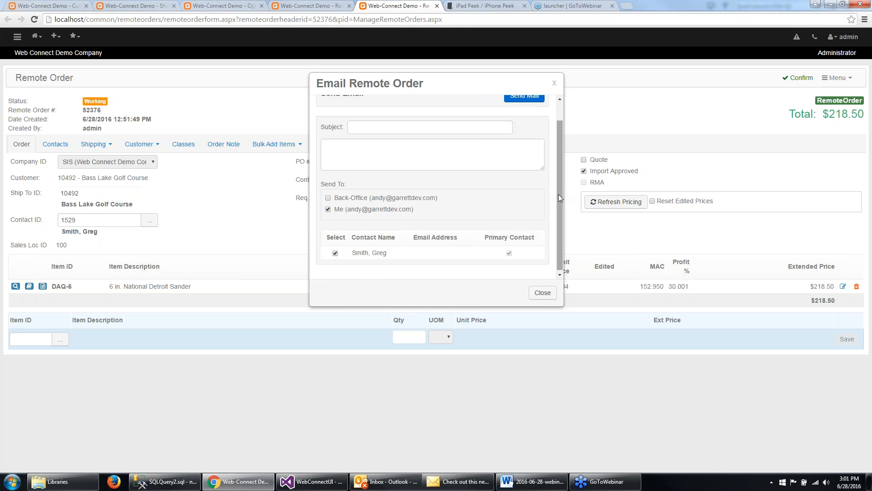
scroll(560, 184, "up", 1)
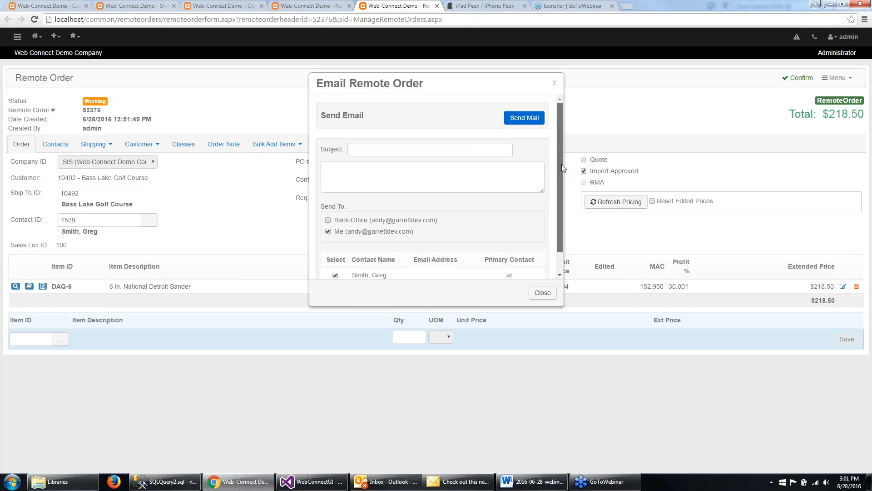
left_click(555, 85)
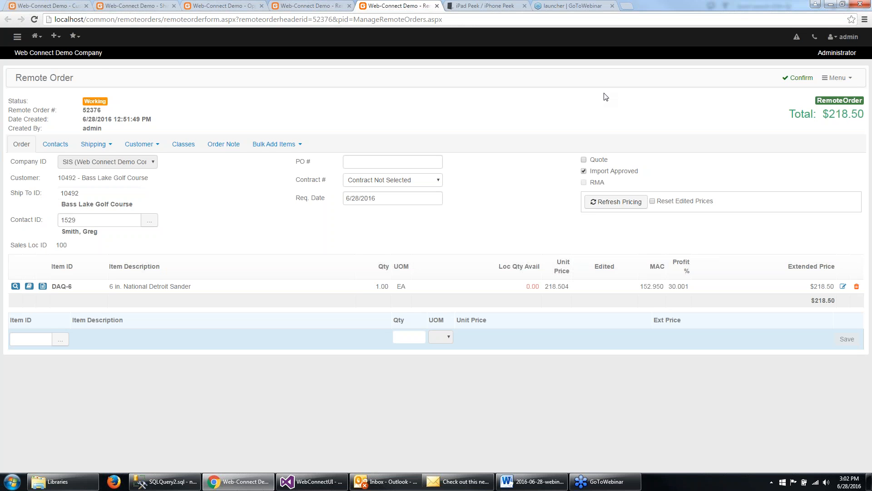
Log in as the customer account from account management and look over its Remote Orders home page
left_click(35, 36)
left_click(68, 217)
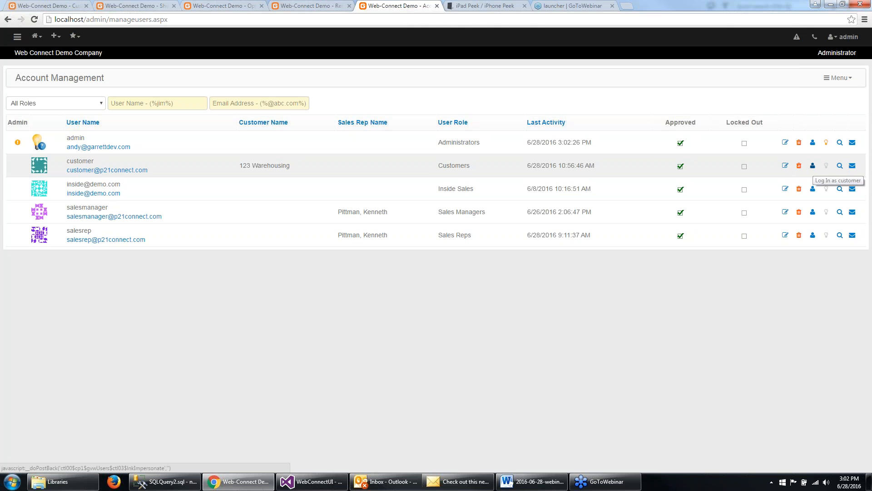
left_click(813, 166)
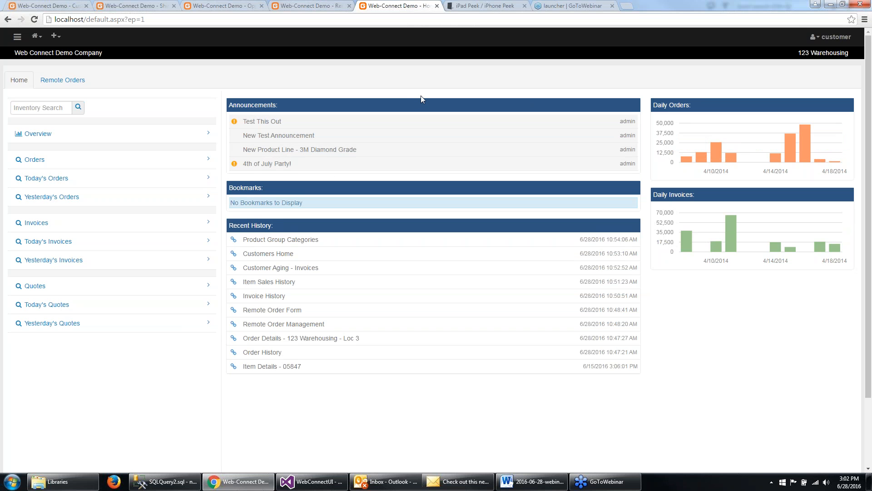
left_click(73, 80)
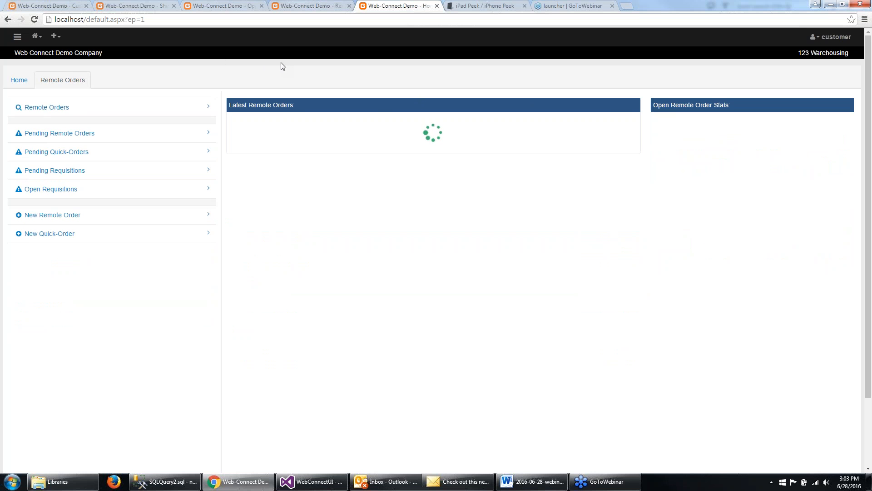
left_click(19, 80)
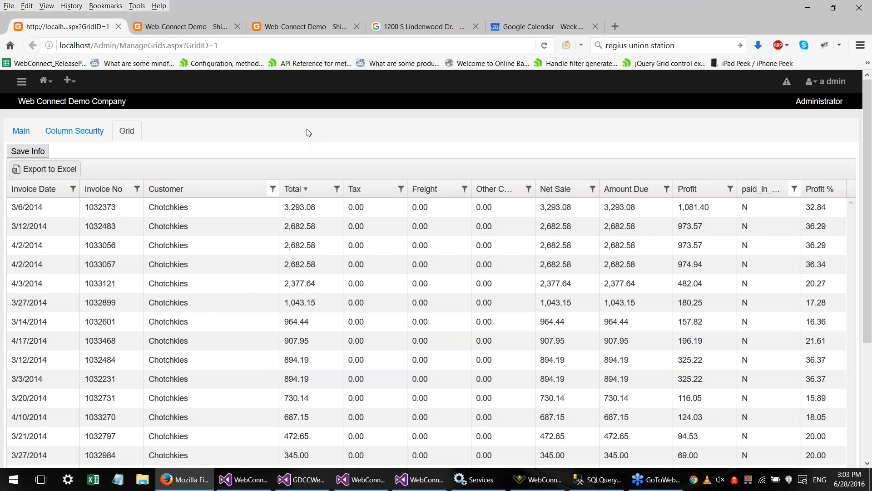
Switch to the invoice grid in Firefox and narrow its Customer column
left_click(708, 26)
left_click(701, 41)
scroll(273, 128, "down", 2)
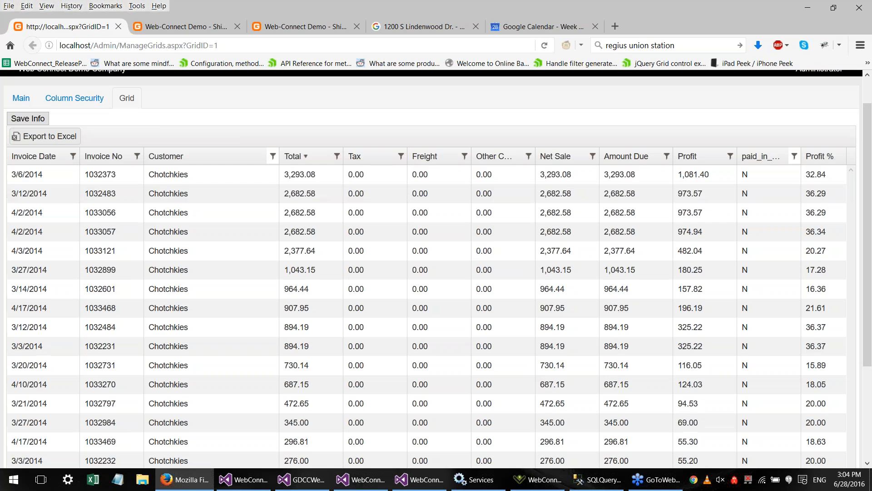
scroll(244, 138, "down", 2)
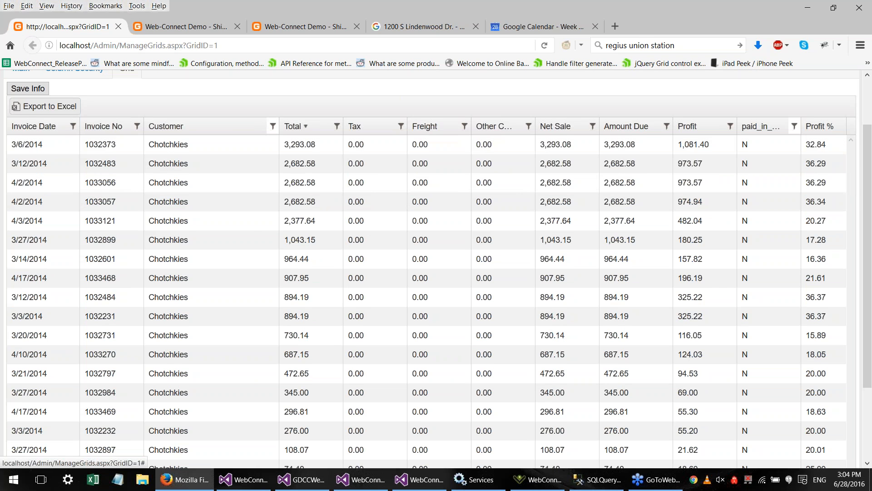
left_click_drag(279, 127, 248, 129)
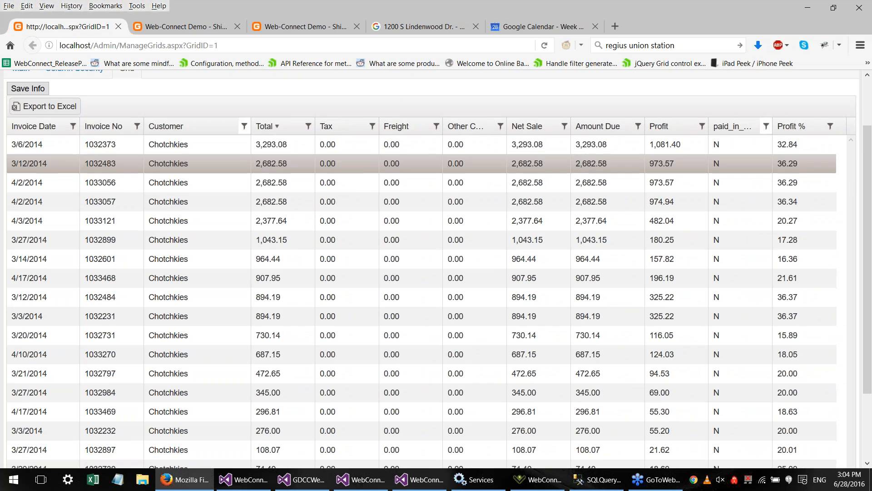
scroll(181, 162, "up", 3)
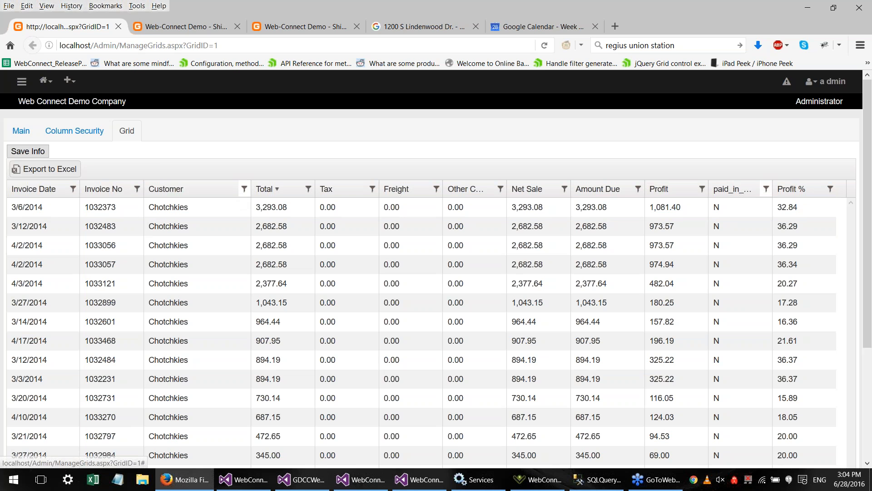
Check the Customer column's filter settings and sort the invoice grid by customer in ascending order
left_click(244, 189)
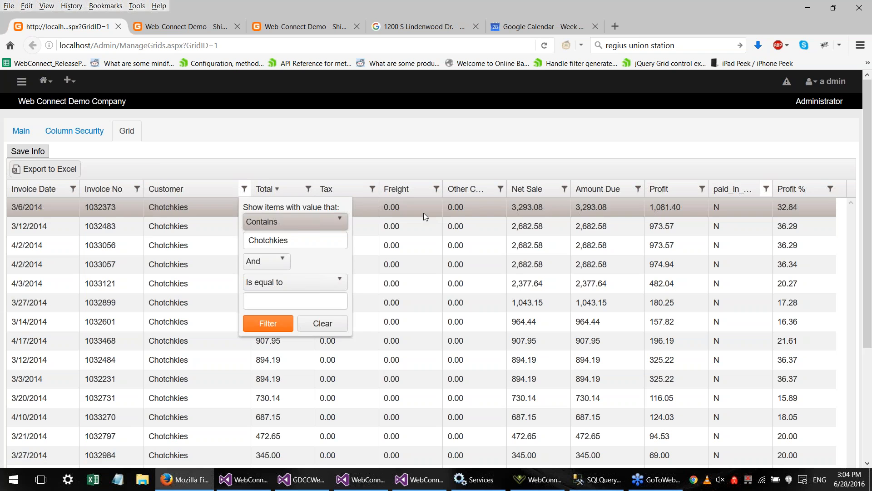
left_click(425, 213)
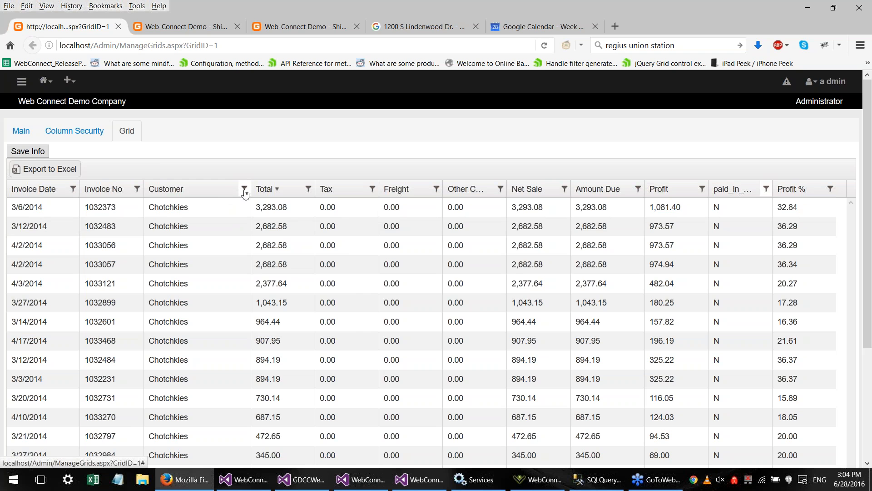
left_click(178, 191)
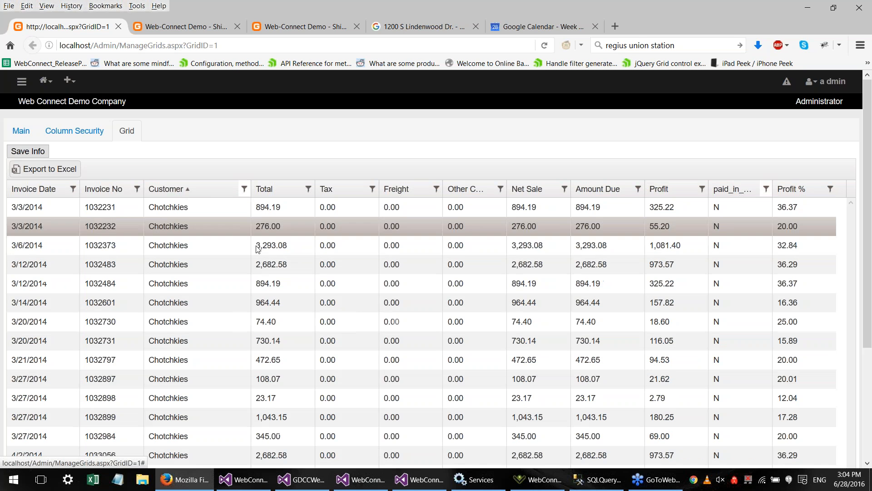
Keep the Customer column filter on the Contains condition, shorten its search text and reapply it
left_click(244, 190)
left_click(279, 222)
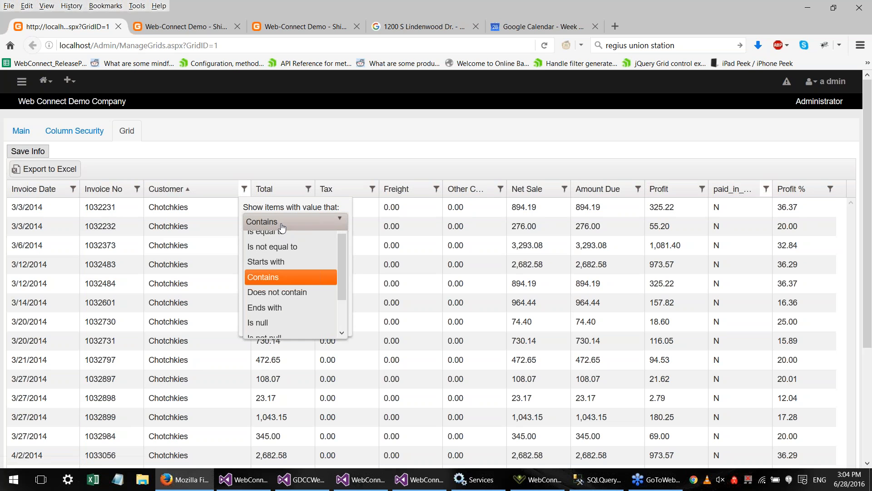
left_click(272, 286)
left_click_drag(290, 241, 267, 241)
key("BackSpace")
left_click(268, 327)
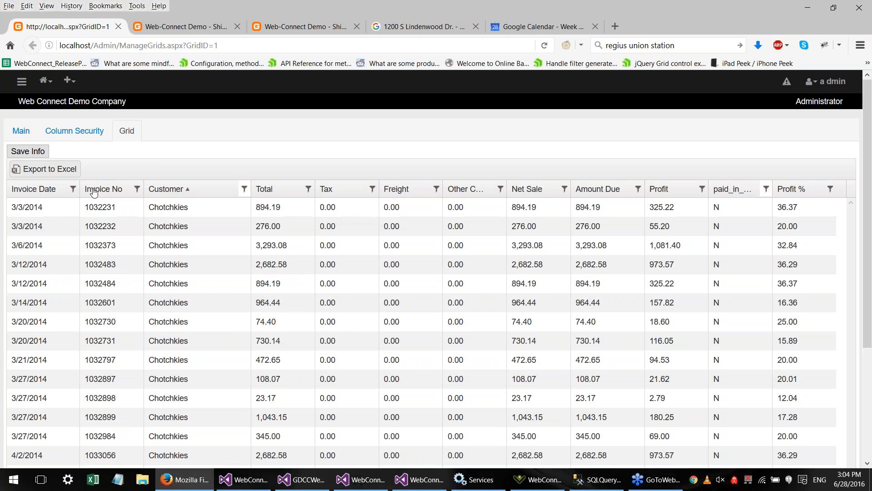
Widen the Invoice Date column slightly and sort the invoice grid by invoice date in descending order
left_click_drag(81, 189, 91, 189)
left_click(59, 195)
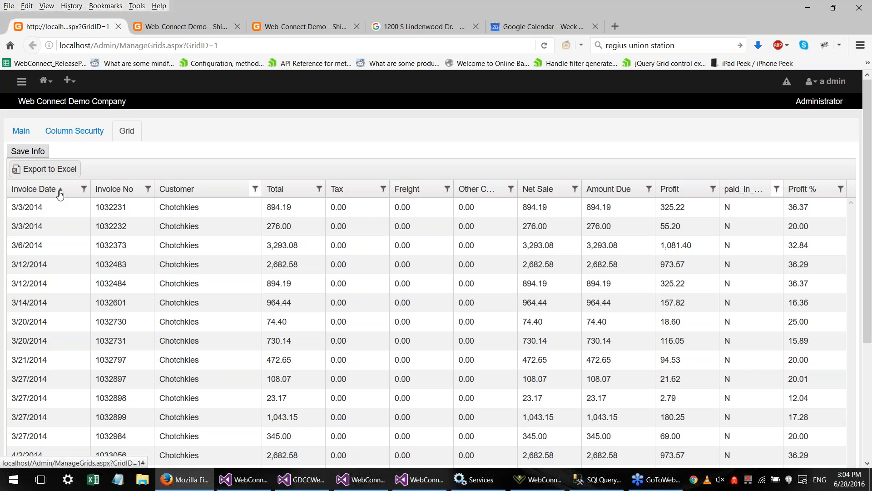
left_click(59, 192)
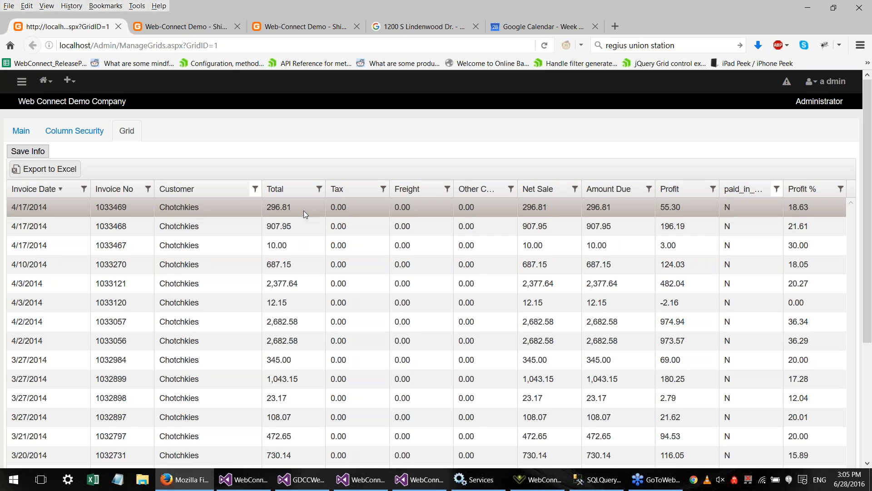
Filter the Invoice No column with Is equal to and the first listed invoice's number, and clear that filter again
left_click(148, 189)
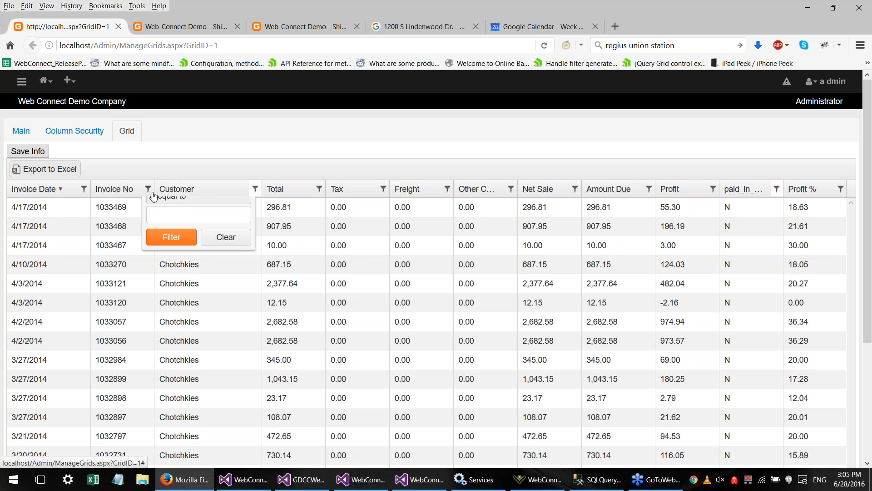
left_click(185, 238)
type("1033469")
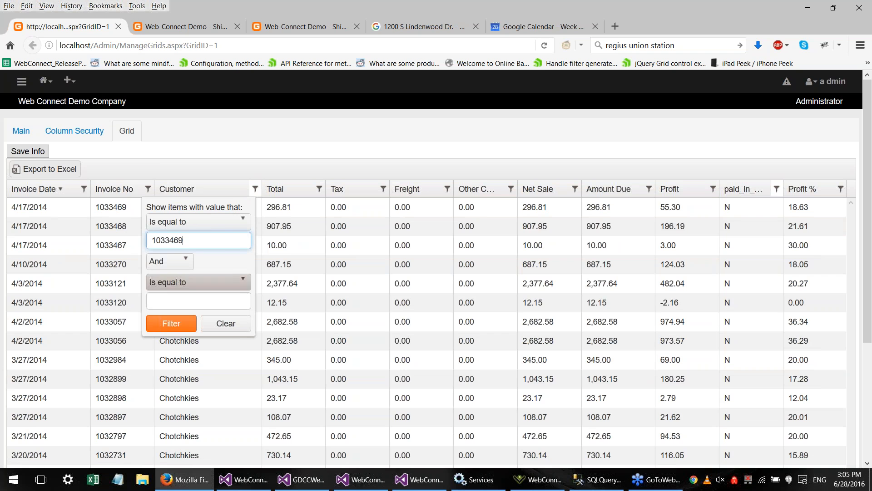
left_click(164, 323)
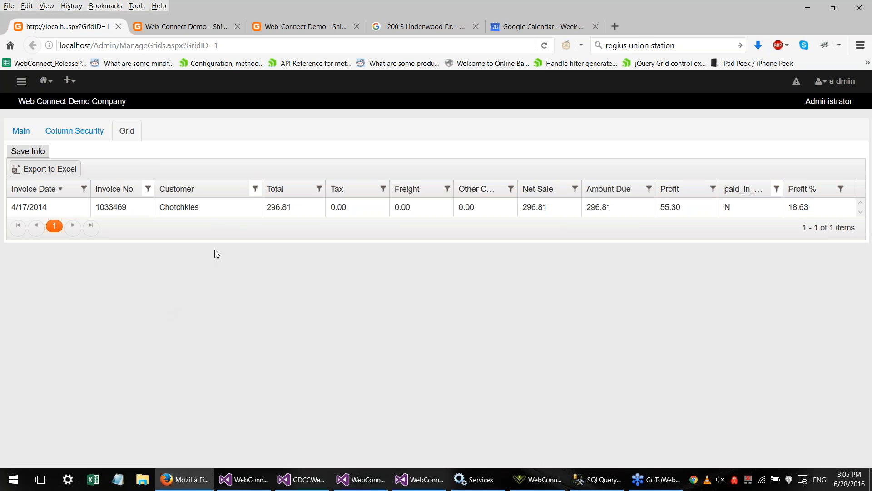
left_click(152, 193)
left_click(225, 324)
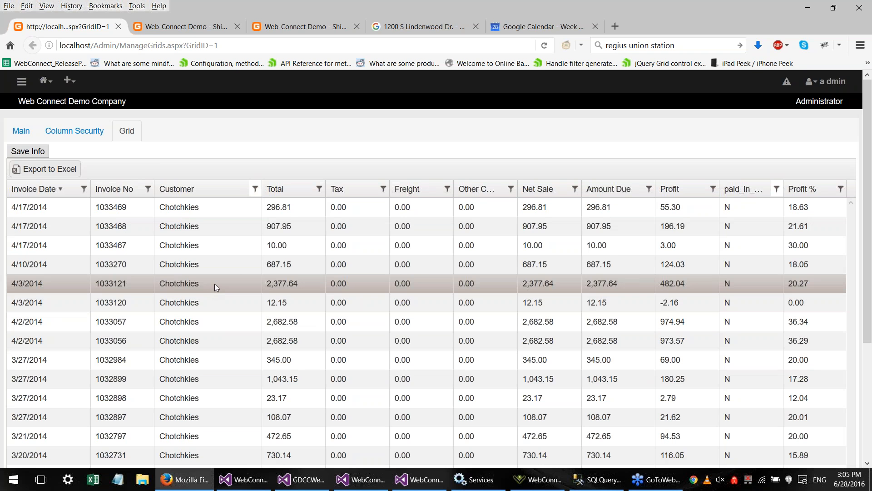
Clear the Customer column filter and sort the invoice grid by customer in ascending order
left_click(255, 190)
left_click(328, 323)
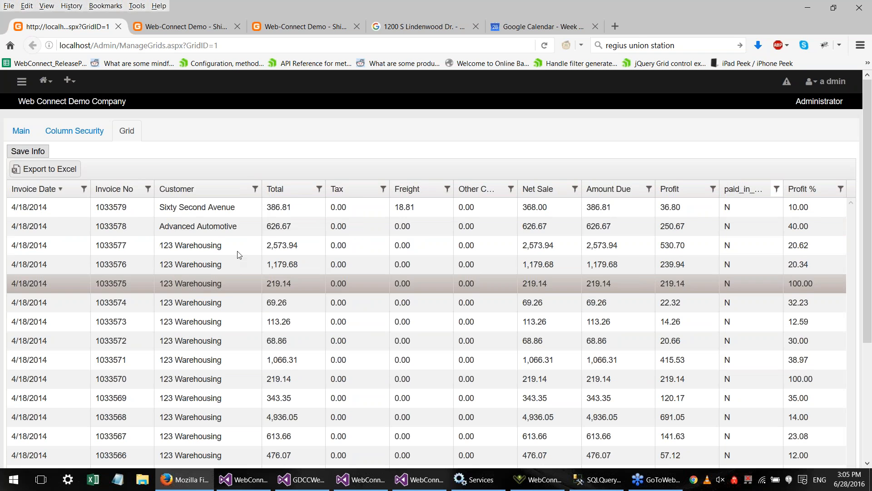
left_click(215, 191)
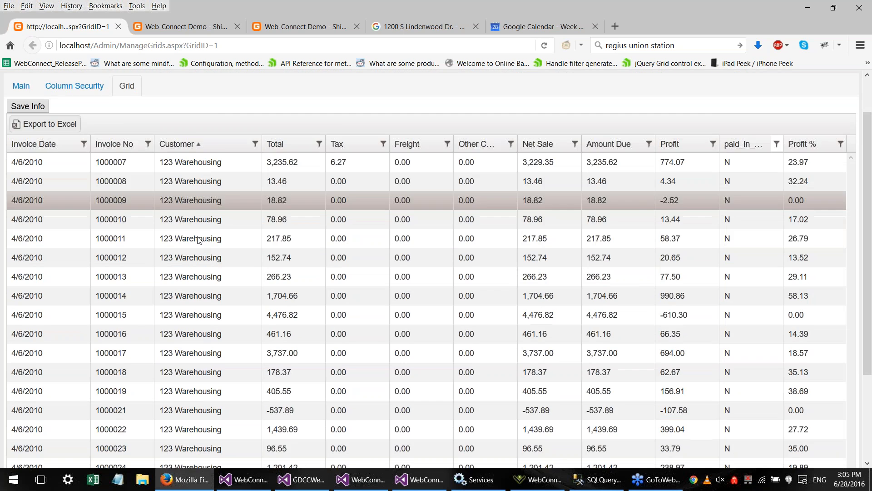
Go to a further page of the invoice grid and widen the Customer column
scroll(187, 295, "down", 3)
left_click(124, 440)
scroll(271, 321, "up", 3)
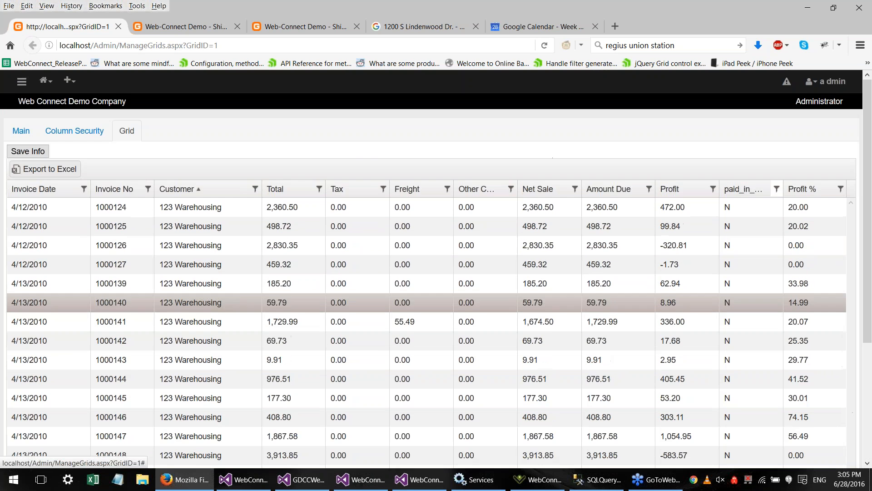
left_click_drag(262, 189, 285, 189)
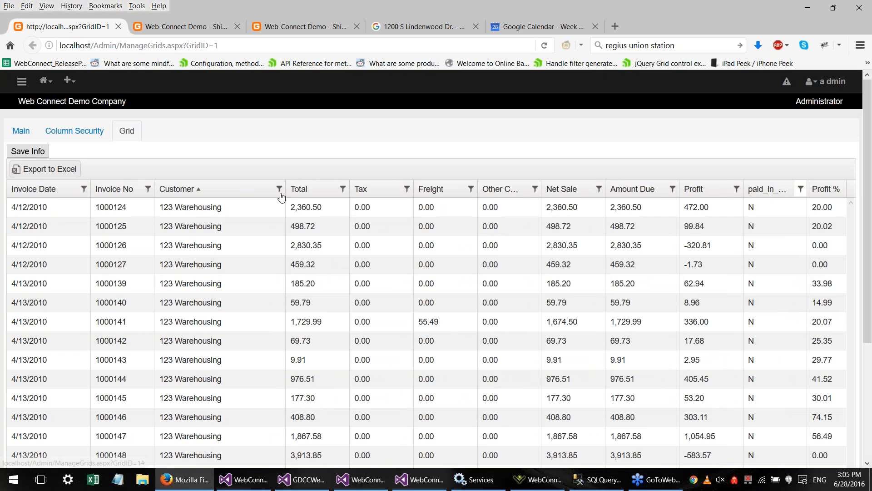
left_click_drag(299, 191, 339, 187)
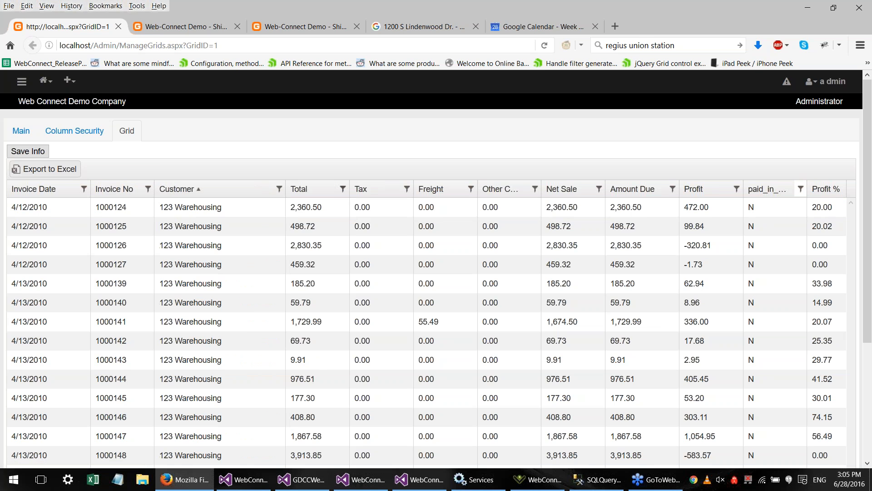
Clear the filter on the paid-in-full column and sort the invoice grid by that column in descending order
left_click(801, 189)
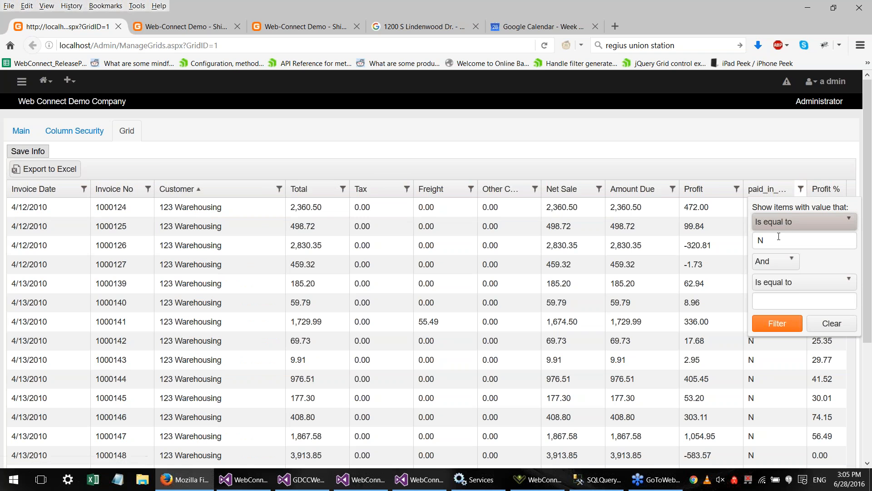
key("Tab")
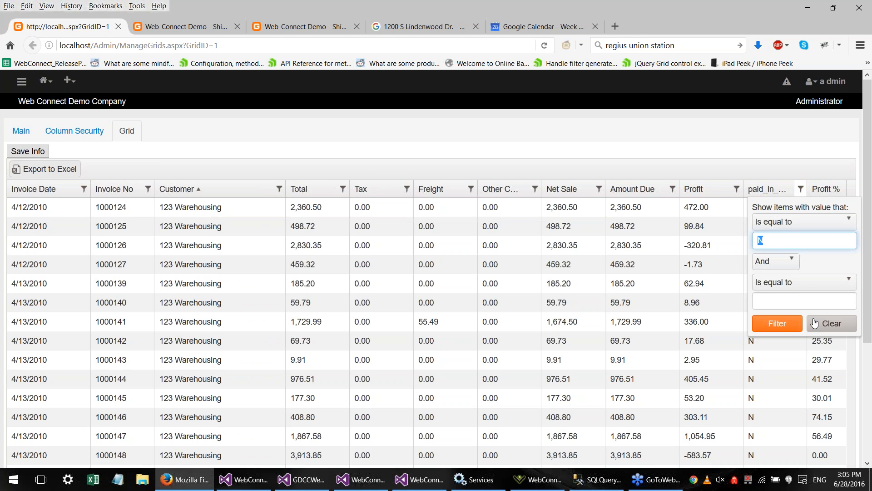
left_click(830, 322)
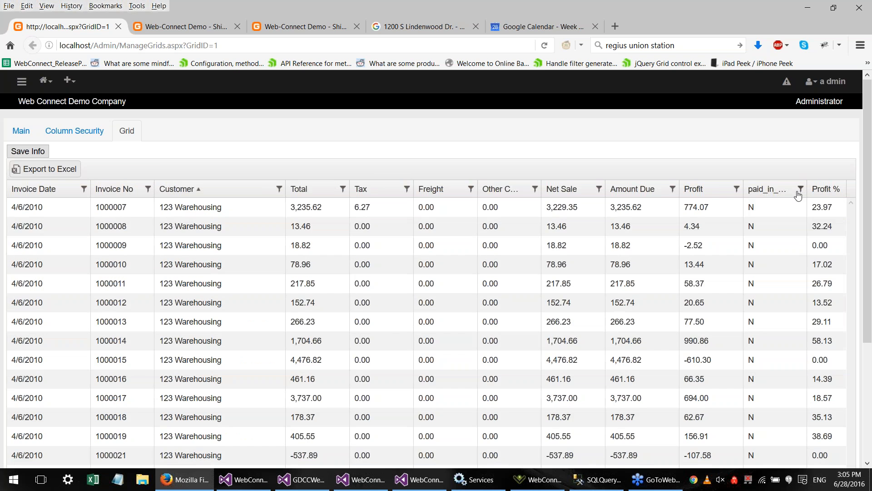
left_click(767, 196)
left_click(768, 196)
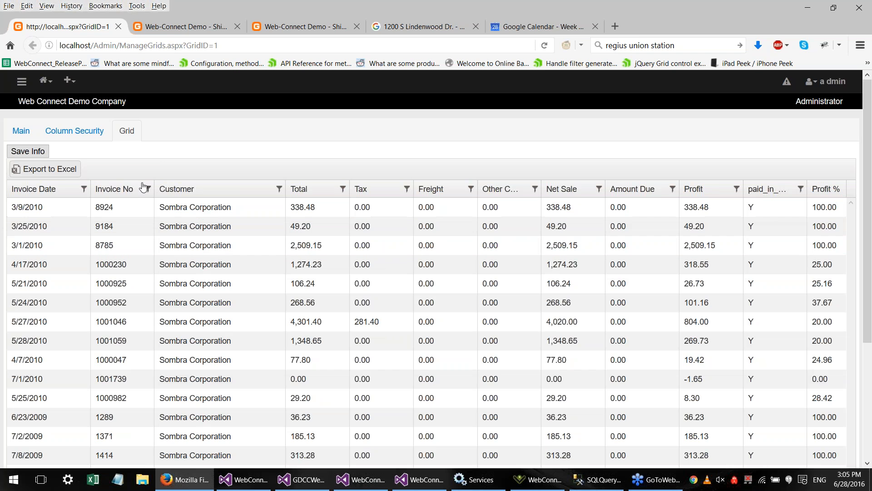
Try to export the invoice grid to Excel and stop the unresponsive export script
left_click(74, 173)
left_click(268, 264)
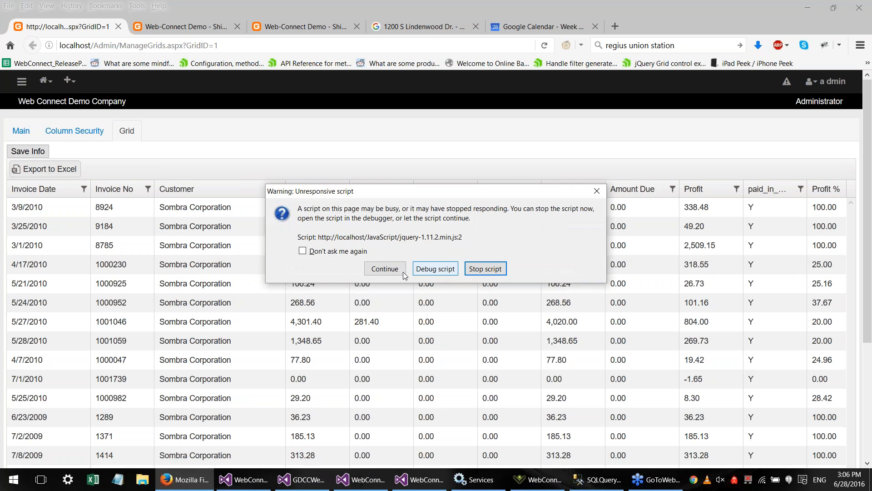
left_click(387, 268)
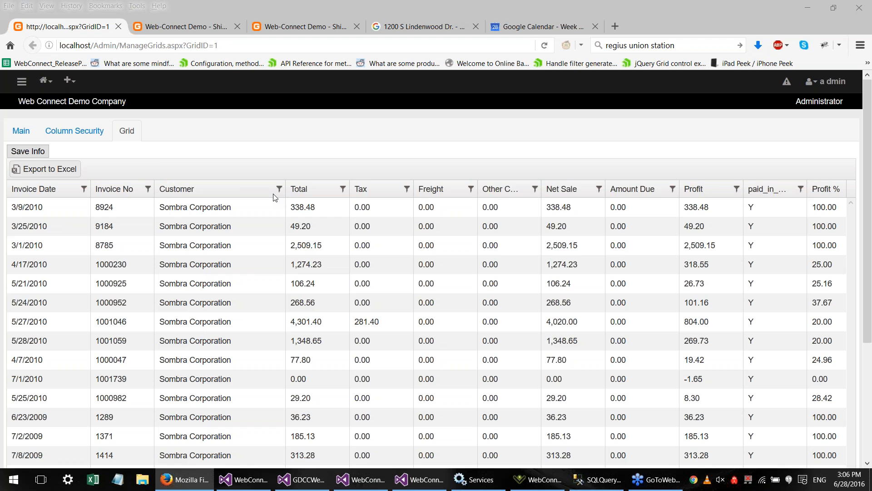
left_click(44, 169)
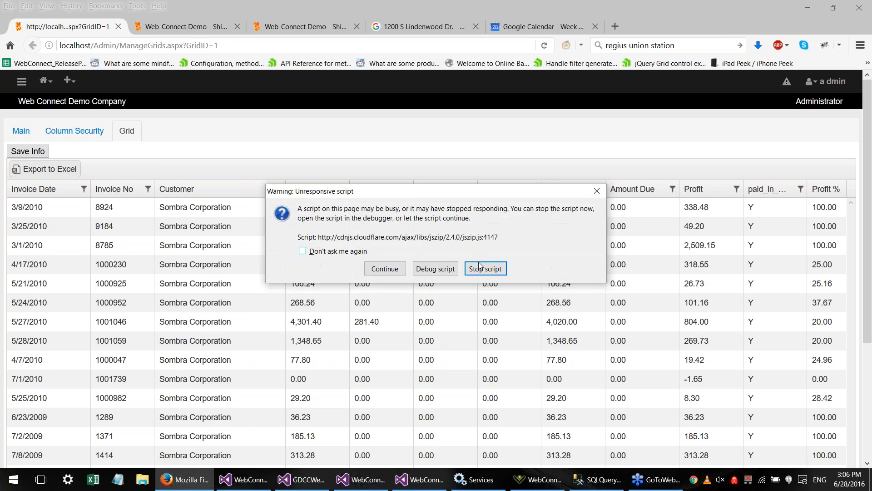
left_click(483, 268)
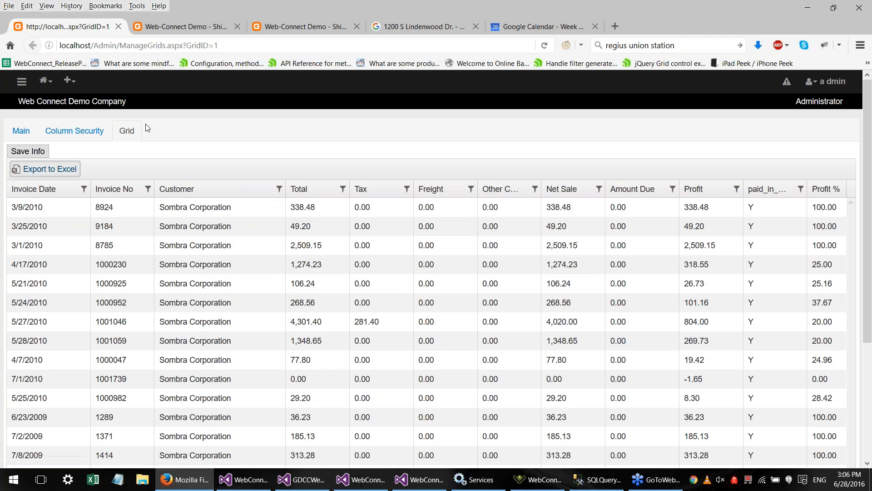
Reload the grid management page and review the form name, its number and the SQL query behind the grid
left_click(260, 45)
key("Return")
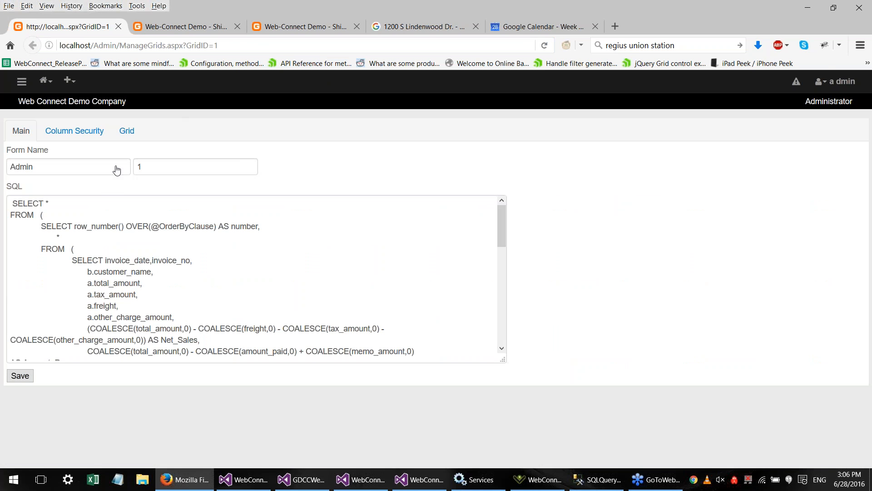
left_click(208, 168)
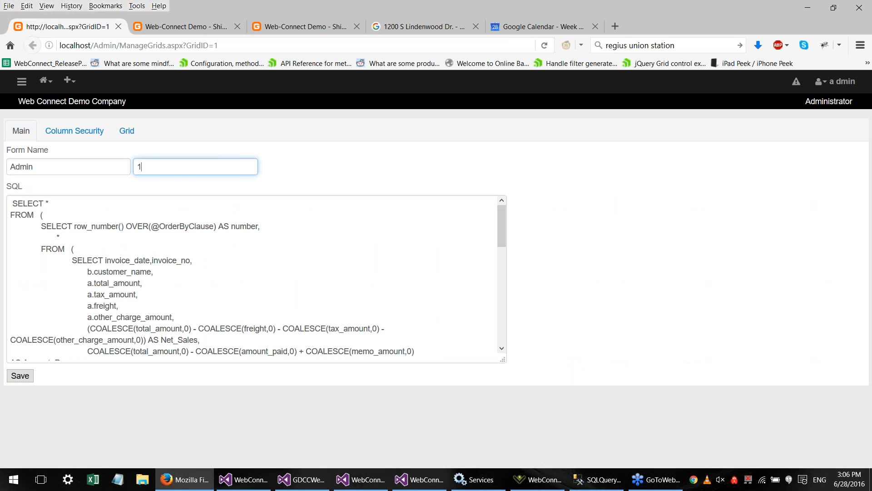
left_click(109, 162)
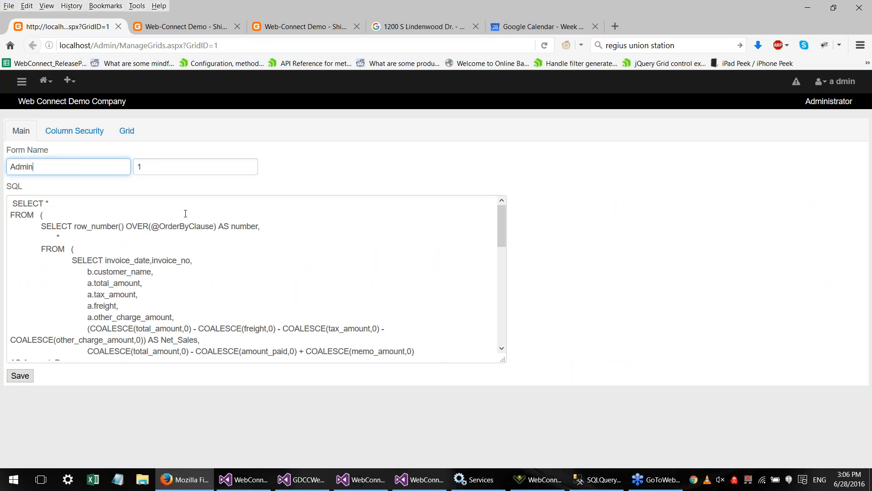
scroll(185, 215, "down", 2)
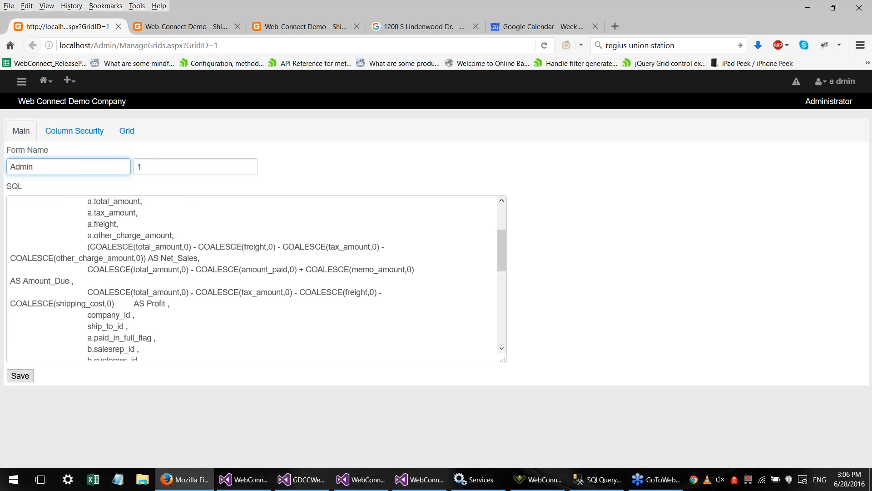
scroll(159, 255, "down", 2)
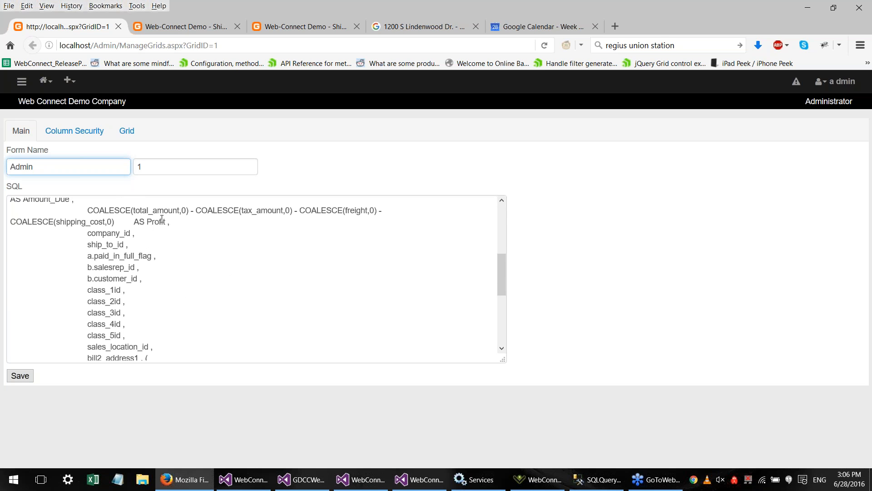
Display the invoice grid, widen its Customer column and sort by customer in ascending order
left_click(128, 131)
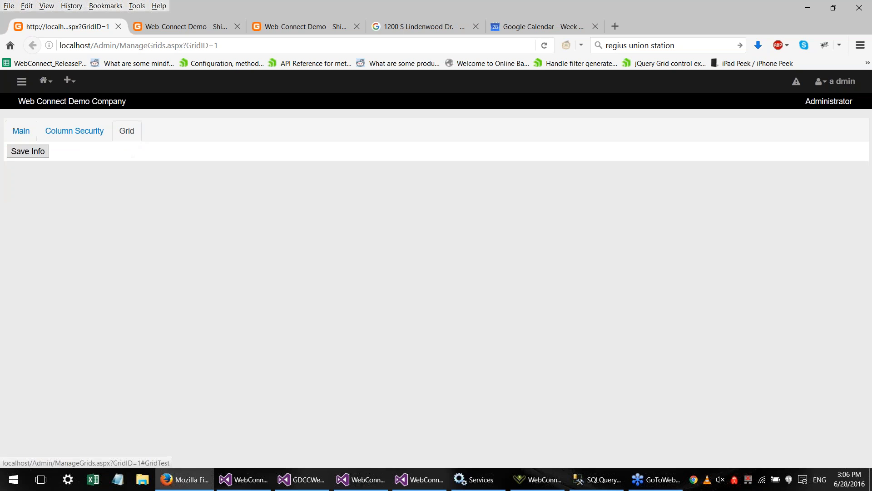
left_click_drag(217, 191, 306, 192)
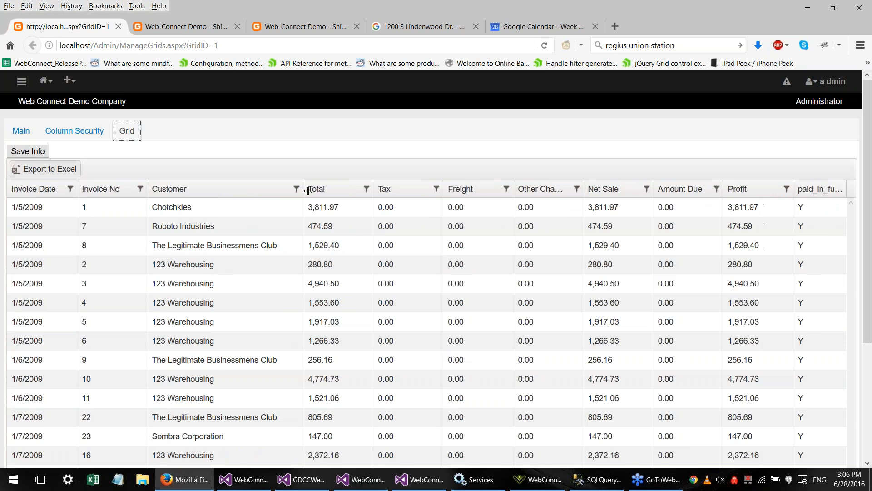
left_click(242, 195)
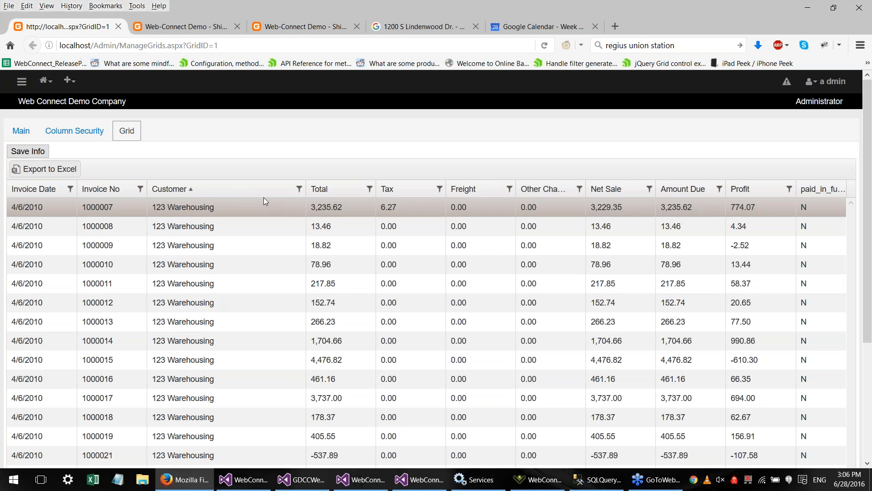
Read the grid's SQL query through to its final joins and redisplay the resulting invoice grid
left_click(26, 136)
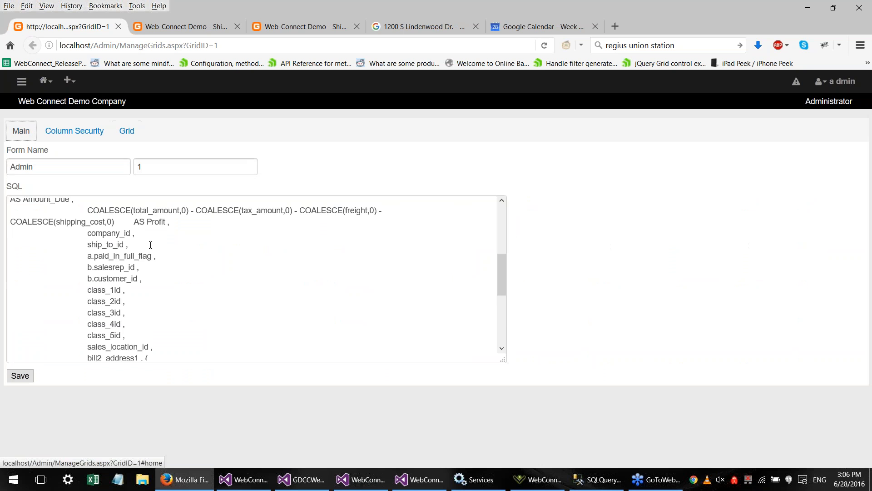
scroll(157, 261, "up", 2)
scroll(160, 259, "down", 2)
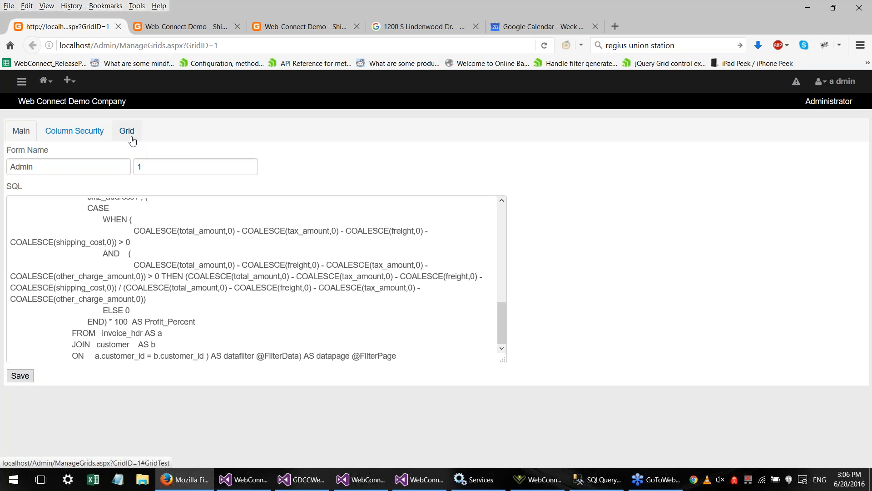
left_click(127, 131)
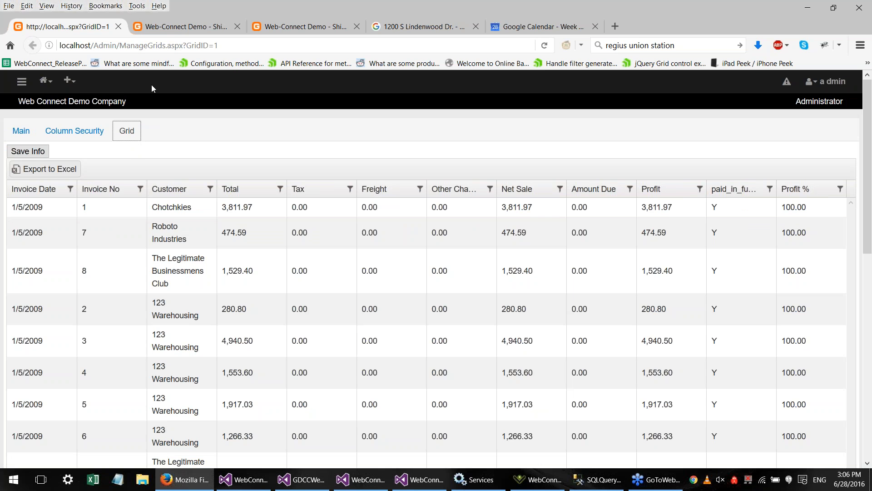
Compare the SQL definition with the grid once more and open the column security settings
left_click(22, 131)
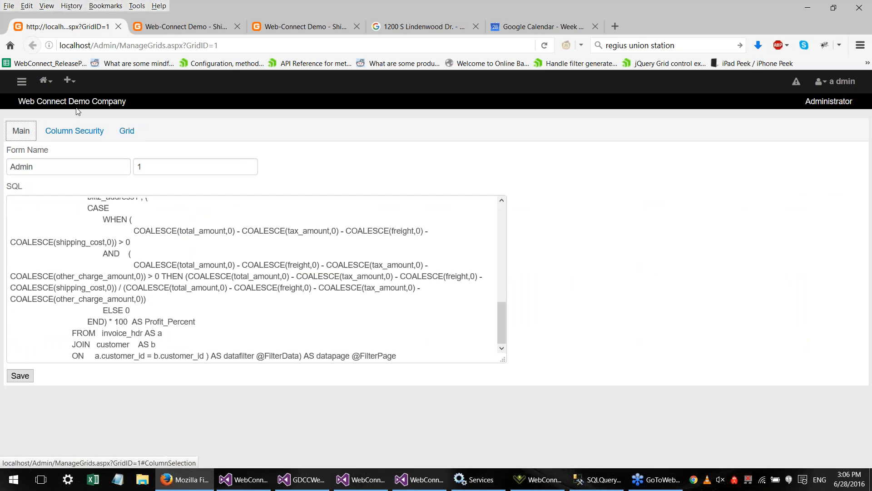
left_click(132, 125)
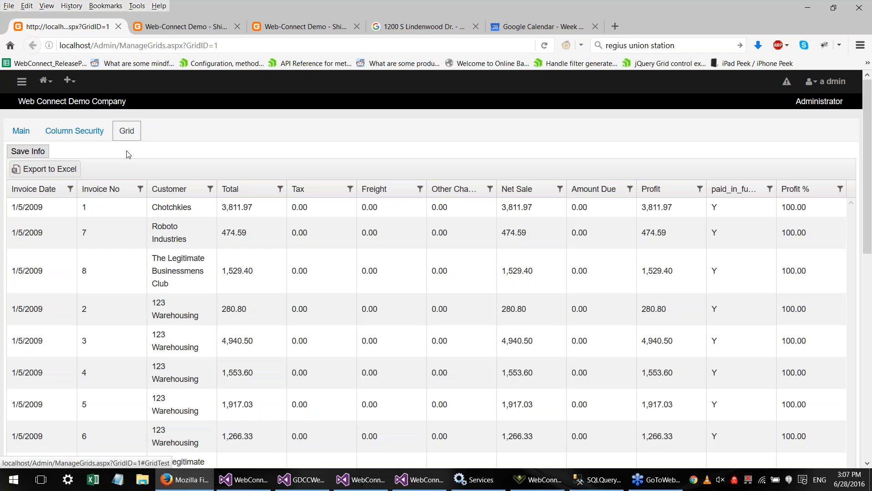
left_click(78, 135)
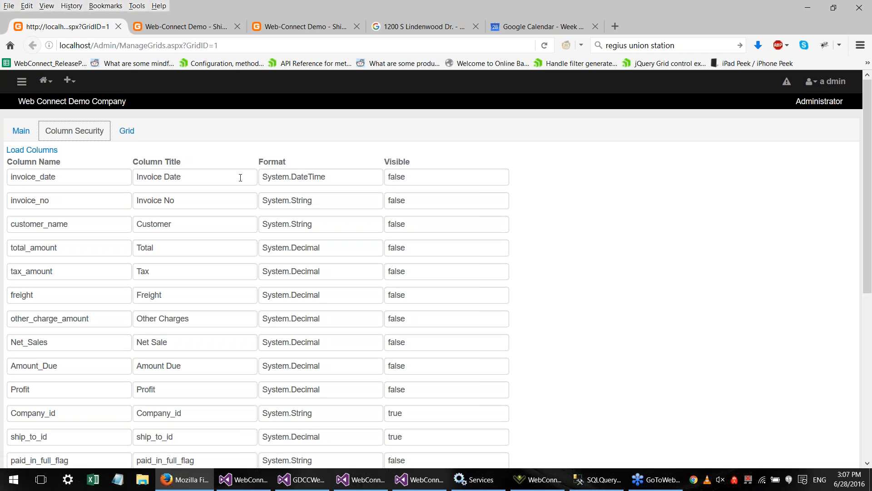
Review the invoice column definitions and the grid's SQL query, and redisplay the invoice grid
left_click(88, 180)
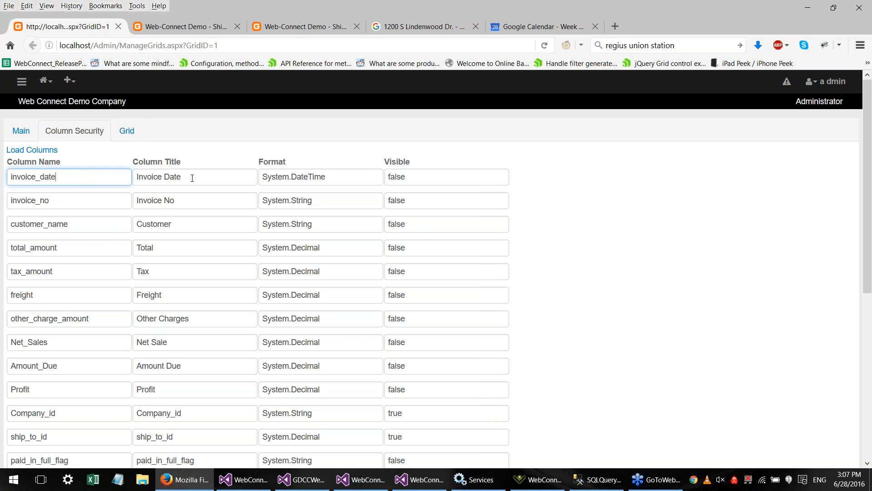
left_click(21, 130)
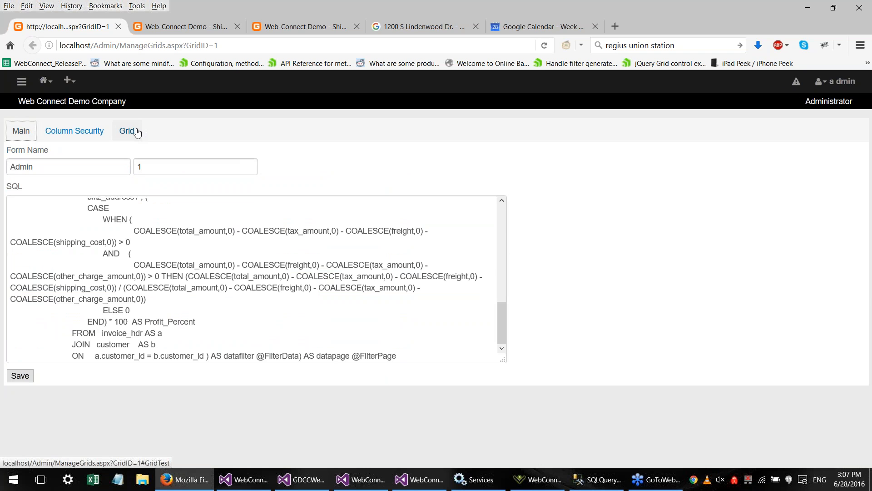
left_click(137, 132)
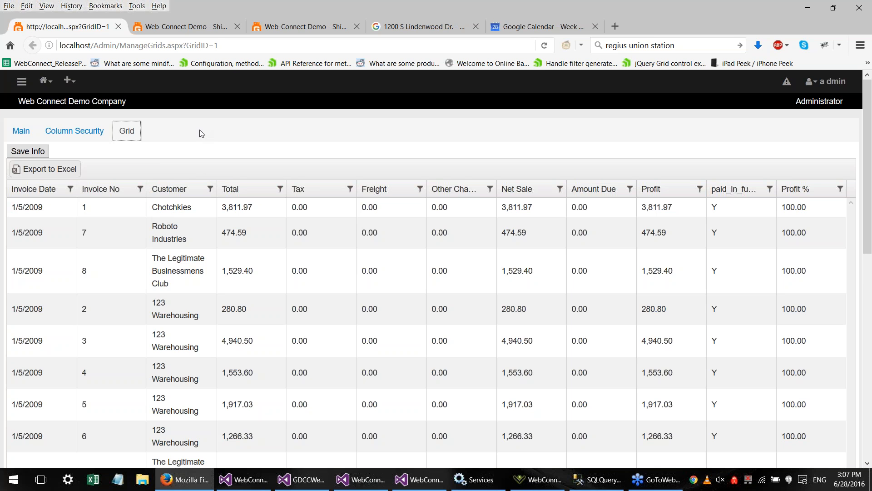
Filter the invoice grid to rows whose Customer contains "Chotchkies"
left_click(210, 189)
left_click(240, 221)
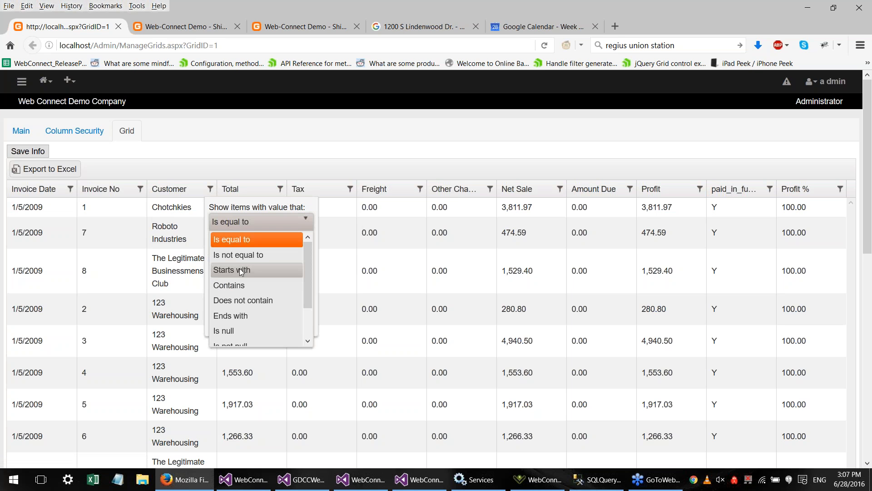
left_click(231, 284)
left_click(237, 238)
type("Chotchkies")
left_click(231, 323)
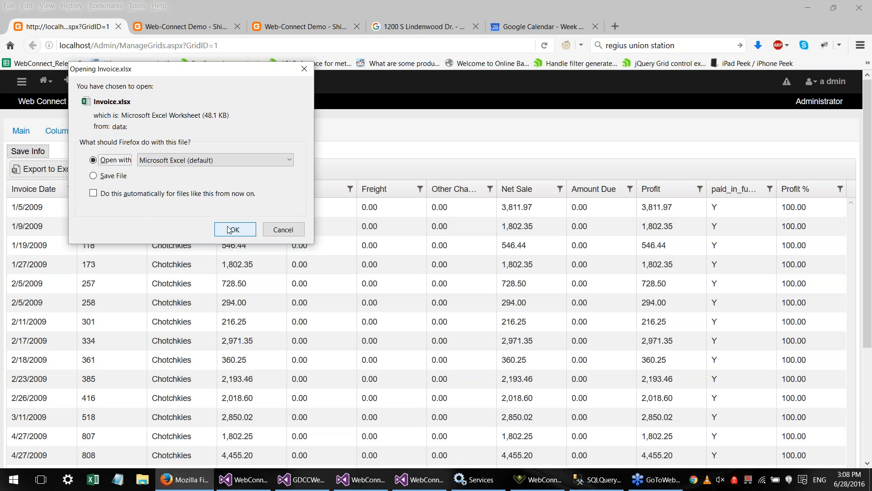
Export the filtered invoice grid to Excel, open Invoice.xlsx in Microsoft Excel and look through its customer rows
left_click(234, 229)
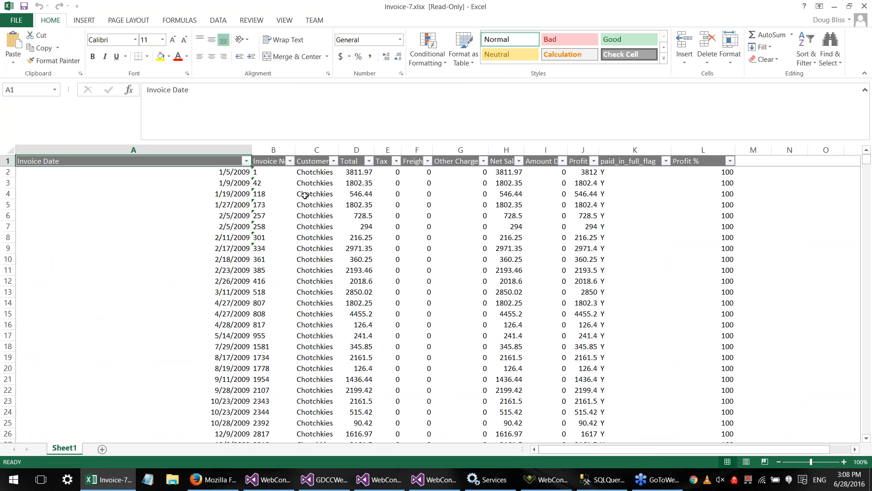
scroll(329, 228, "down", 7)
left_click(328, 228)
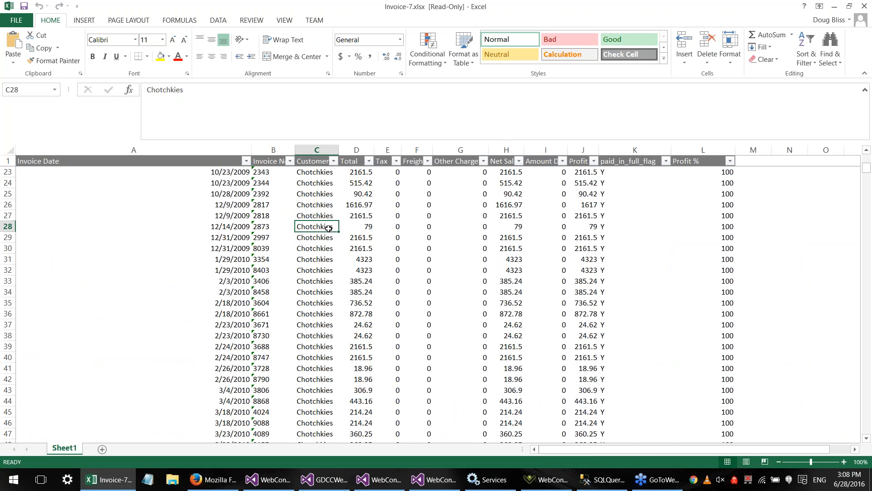
scroll(336, 229, "down", 5)
scroll(340, 229, "down", 13)
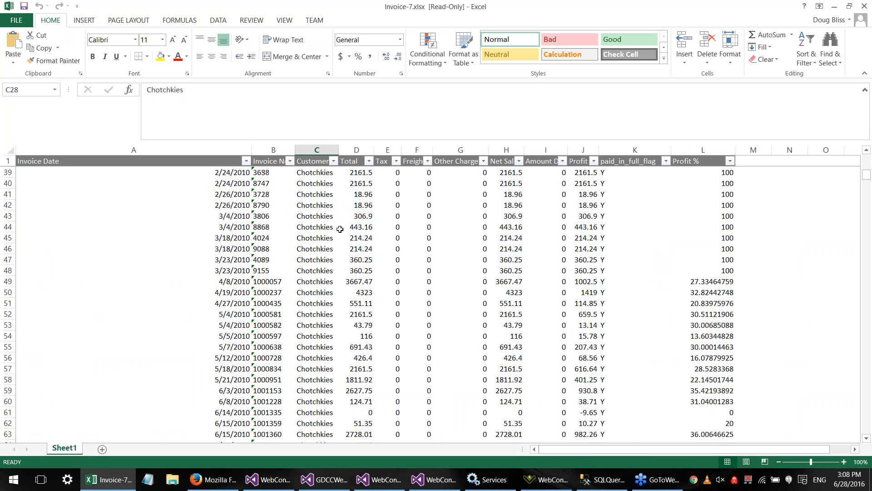
Switch back to Firefox and review the grid's form name and its number on the main definition page
left_click(210, 486)
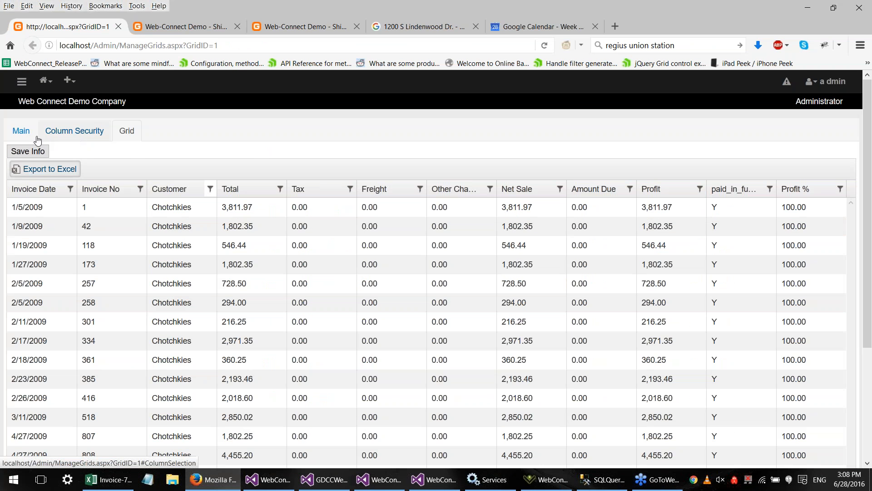
left_click(23, 132)
left_click(105, 166)
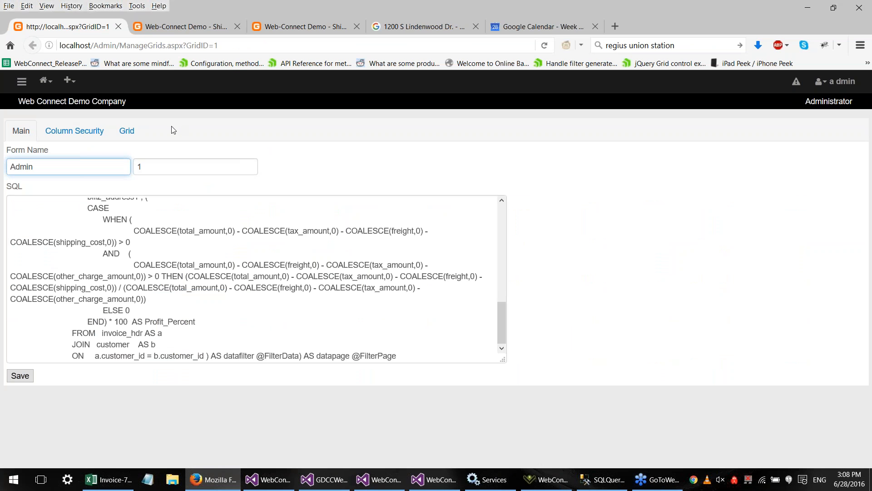
left_click(174, 160)
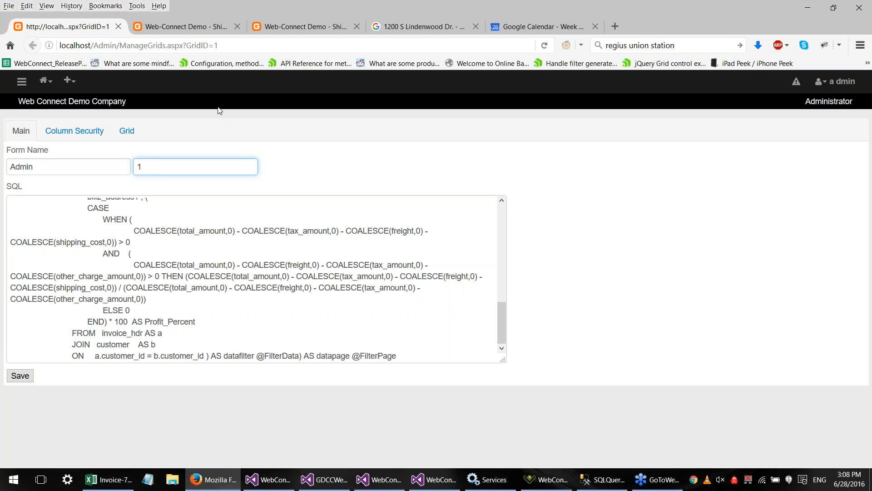
View the revenue comparison map and switch to the ship-to route planning page
left_click(184, 23)
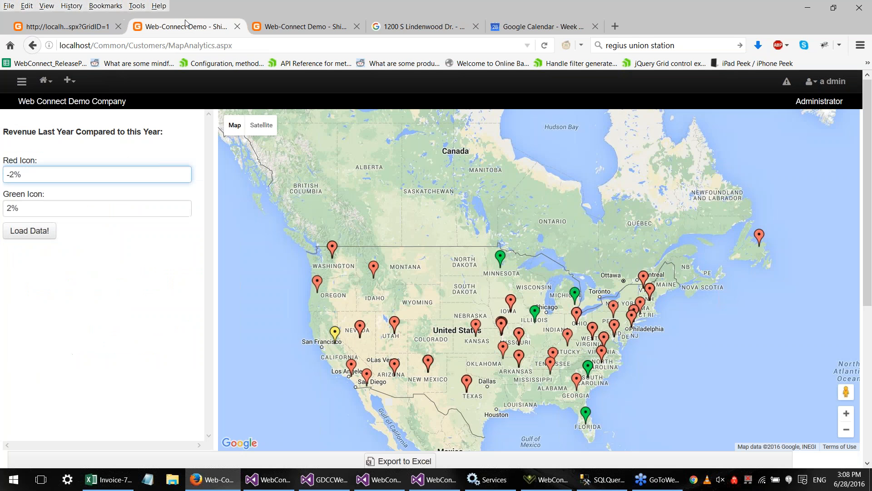
left_click(296, 29)
left_click(273, 43)
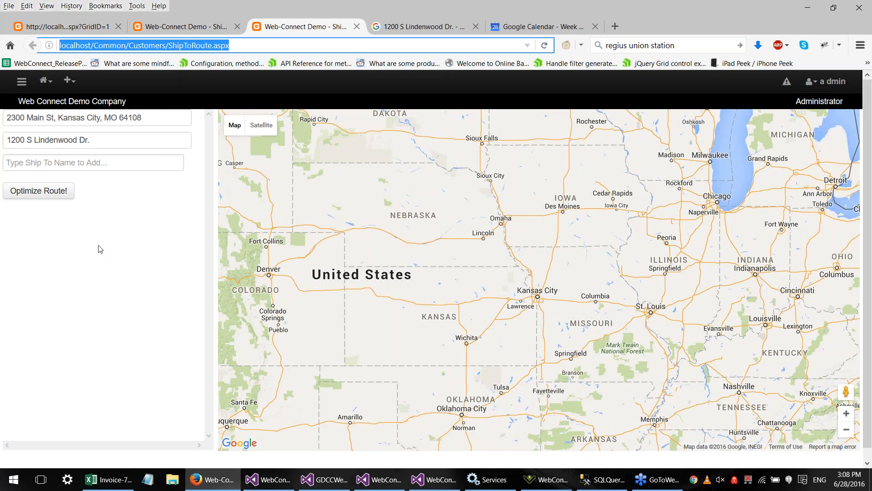
scroll(100, 249, "down", 1)
scroll(100, 248, "down", 1)
scroll(99, 248, "up", 1)
Clear and restore the route's starting address and ending address
left_click(94, 115)
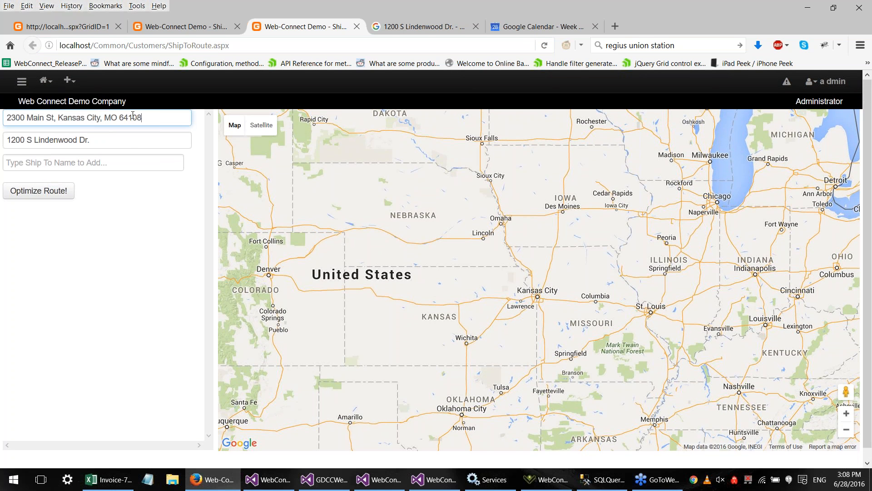
left_click_drag(154, 114, 4, 109)
key("ctrl+c")
key("BackSpace")
left_click(118, 144)
left_click(115, 122)
key("ctrl+v")
left_click(115, 142)
key("ctrl+a")
key("BackSpace")
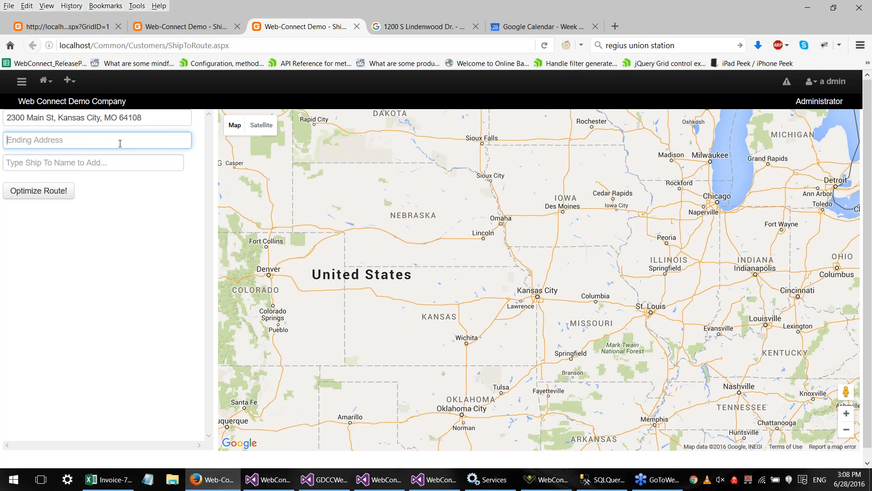
key("ctrl+z")
left_click(119, 121)
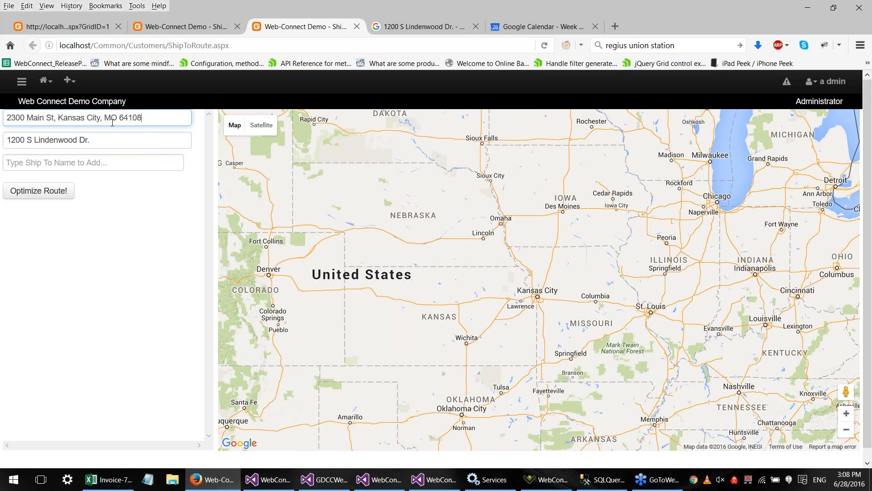
left_click(135, 121)
left_click(140, 144)
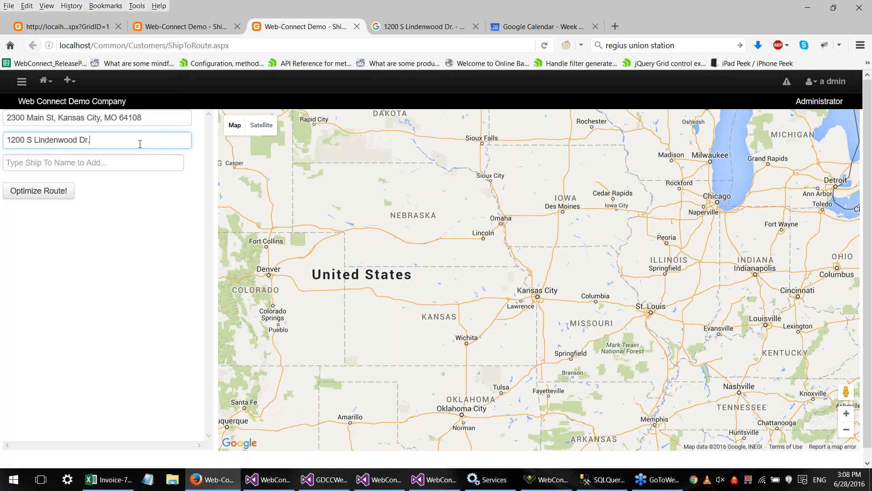
Search the ship-to names for "123" and add 123 Warehousing - Dock 1 as a stop on the route
left_click(130, 167)
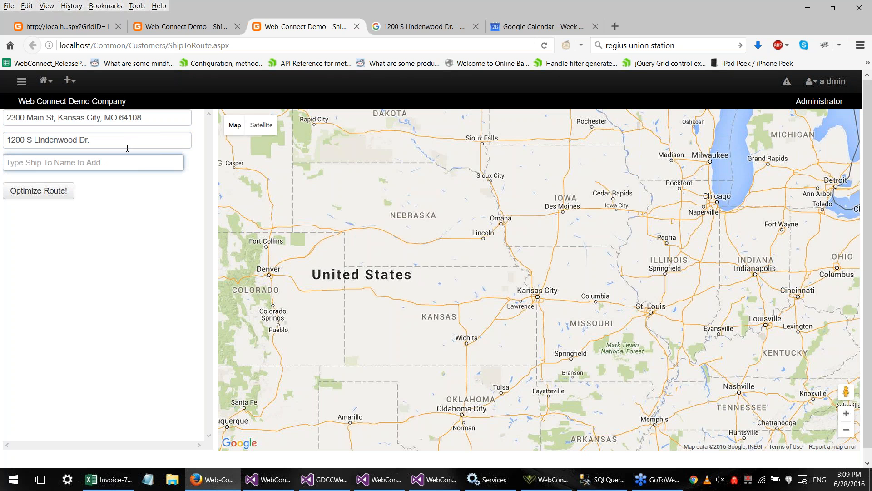
type("123")
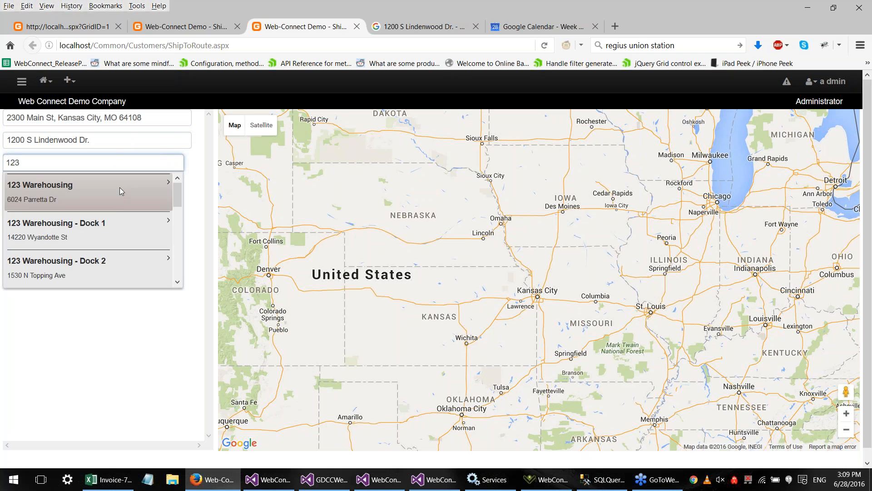
left_click(92, 230)
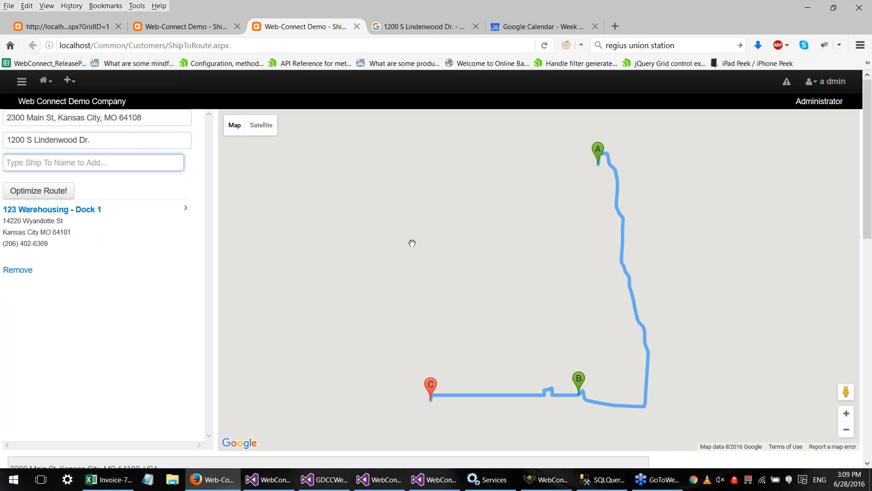
left_click_drag(558, 234, 535, 235)
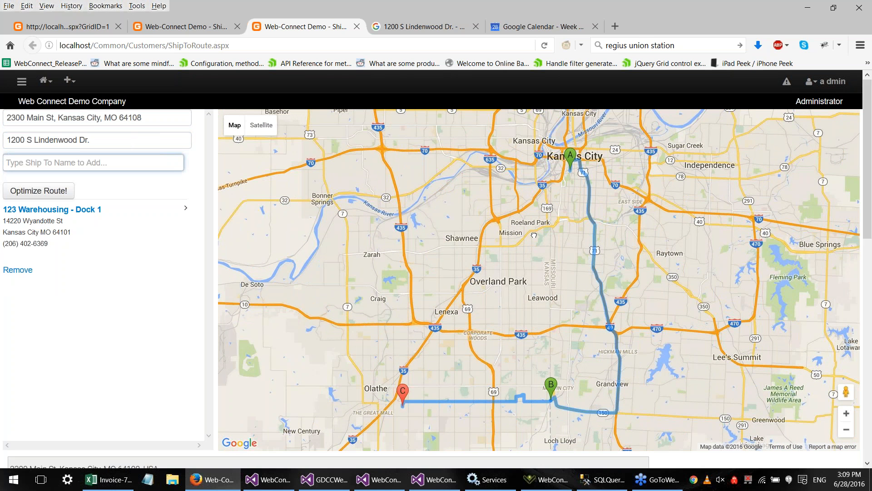
Add 123 Warehousing - Dock 5 to the route as another stop by searching for "123"
type("123")
scroll(94, 231, "down", 2)
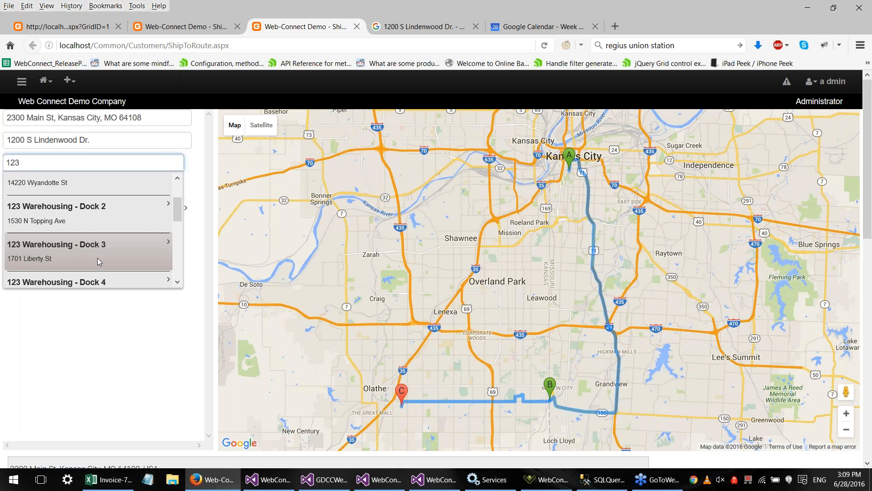
scroll(93, 279, "down", 3)
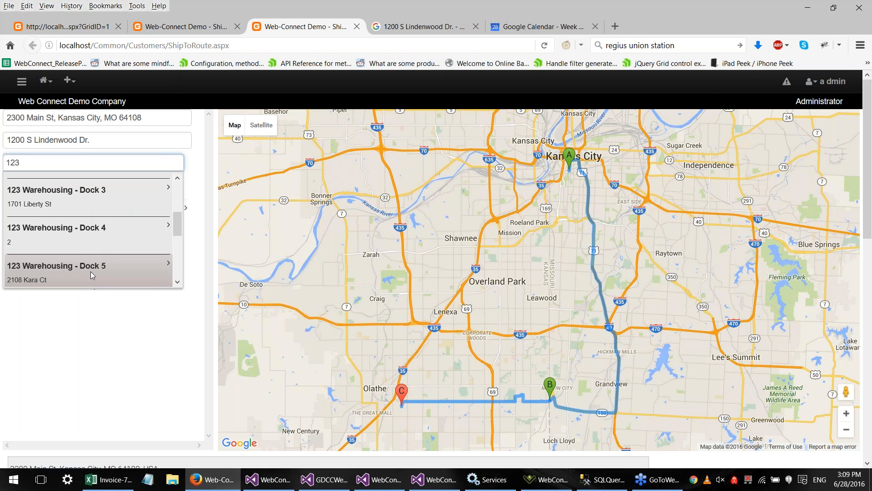
left_click(90, 273)
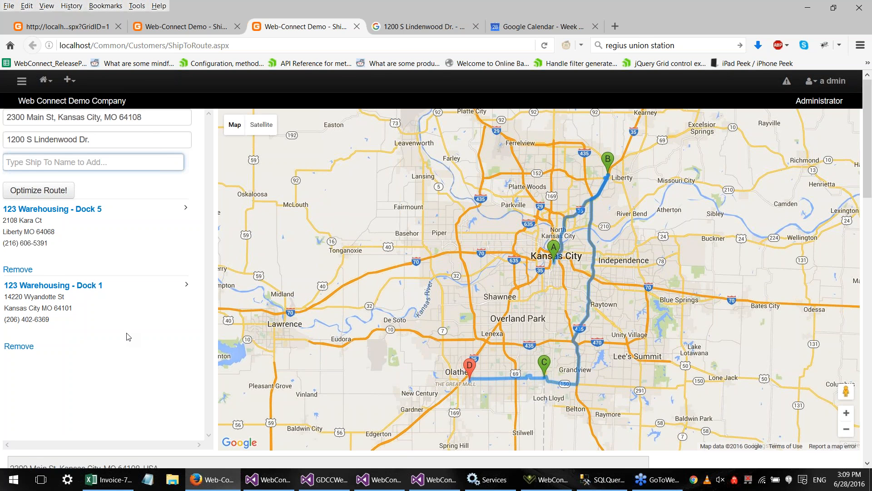
Examine the turn-by-turn directions for each leg of the route and compare them with the stop list
scroll(128, 336, "down", 10)
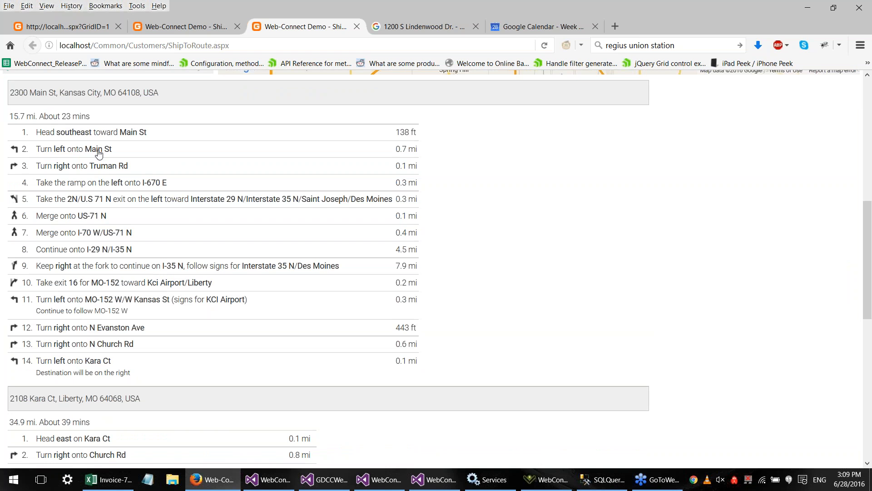
scroll(98, 153, "up", 1)
scroll(207, 159, "down", 6)
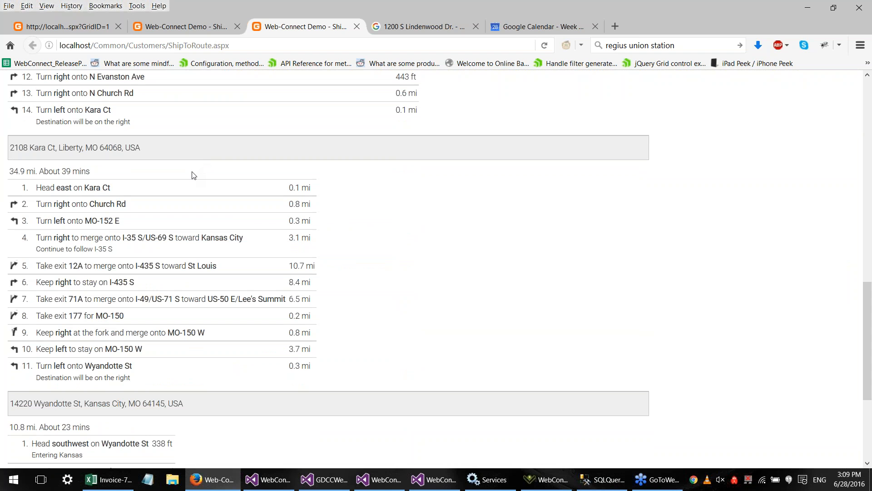
scroll(190, 176, "up", 5)
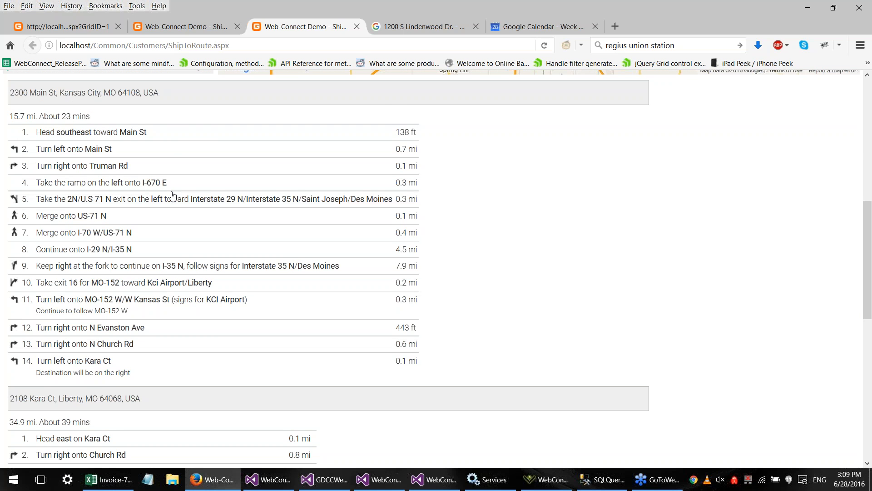
scroll(172, 194, "up", 1)
scroll(172, 195, "up", 6)
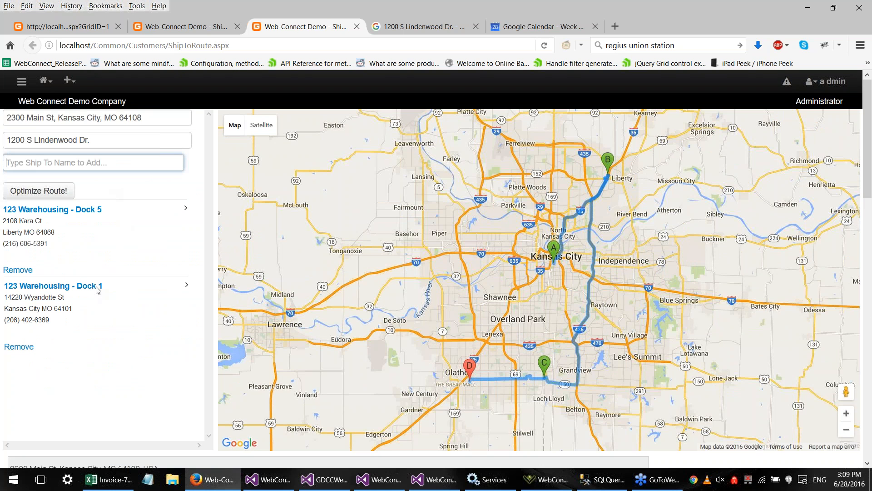
scroll(210, 267, "down", 8)
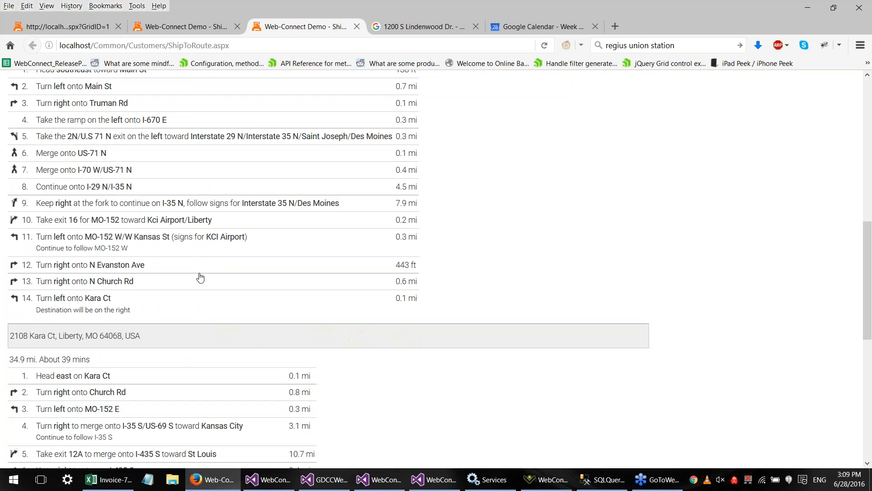
scroll(348, 233, "down", 8)
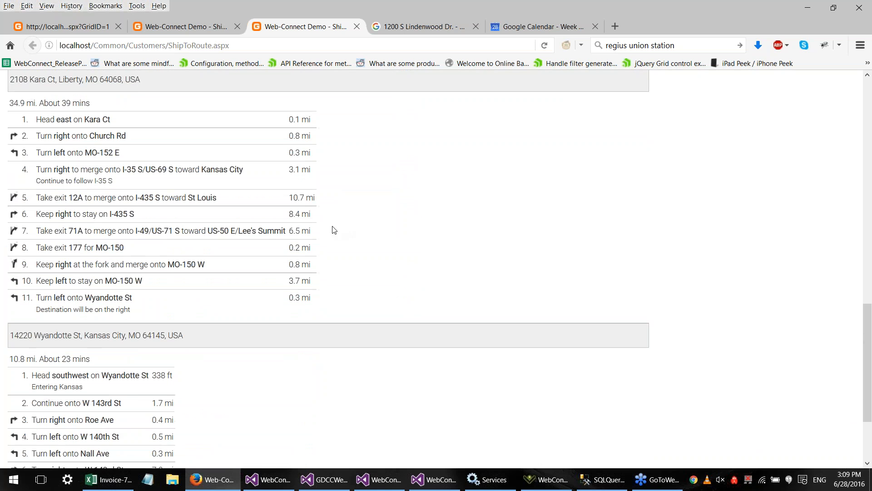
scroll(318, 229, "up", 9)
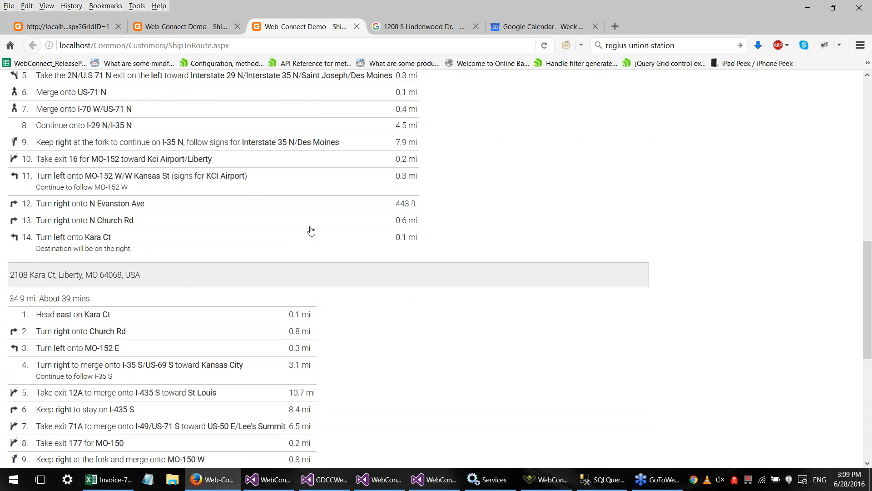
scroll(200, 232, "up", 6)
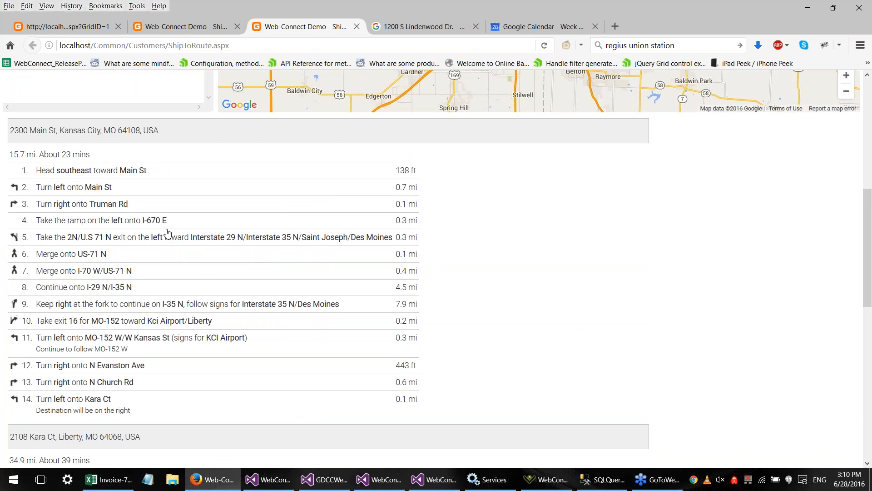
Open the ship-to details of 123 Warehousing - Dock 5 from the stop list and return to the route page
scroll(86, 189, "up", 2)
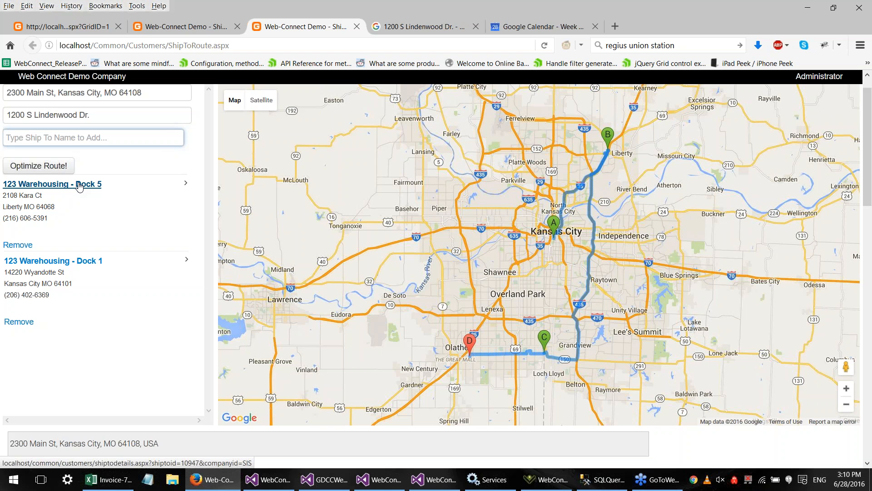
left_click(79, 186)
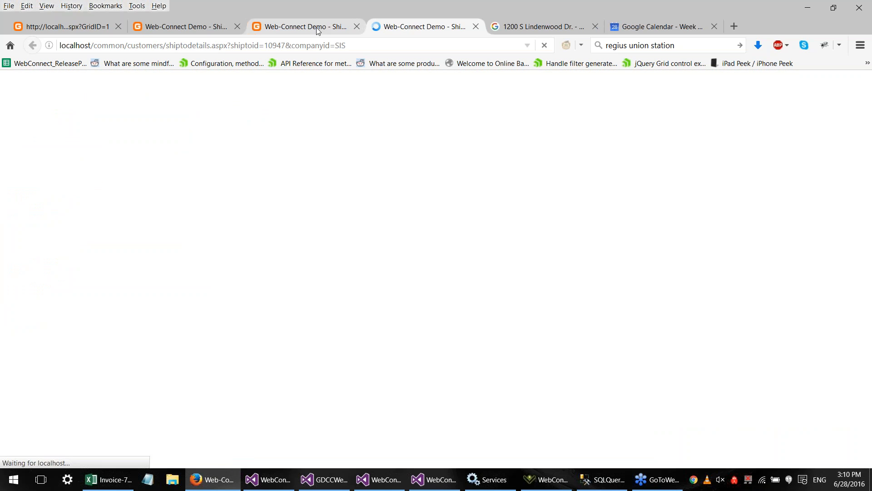
left_click(317, 30)
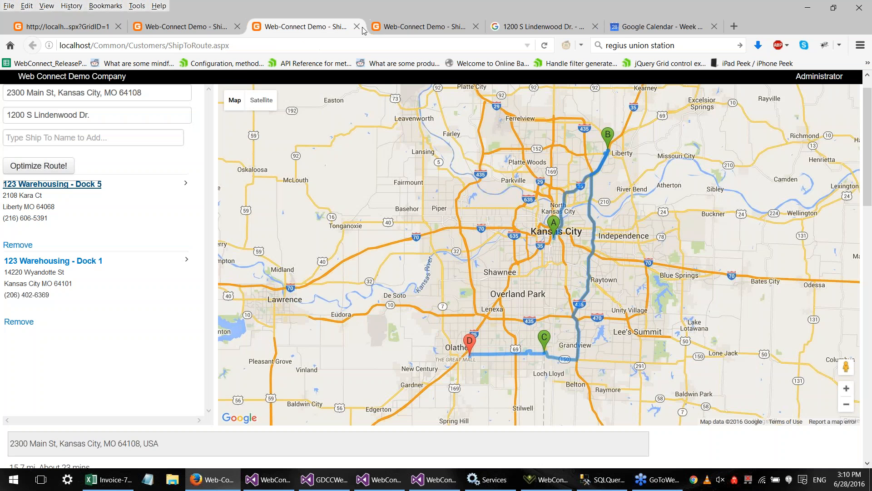
Close the extra ship-to tab beside the route page and return to the map analytics page and its revenue grid
middle_click(423, 28)
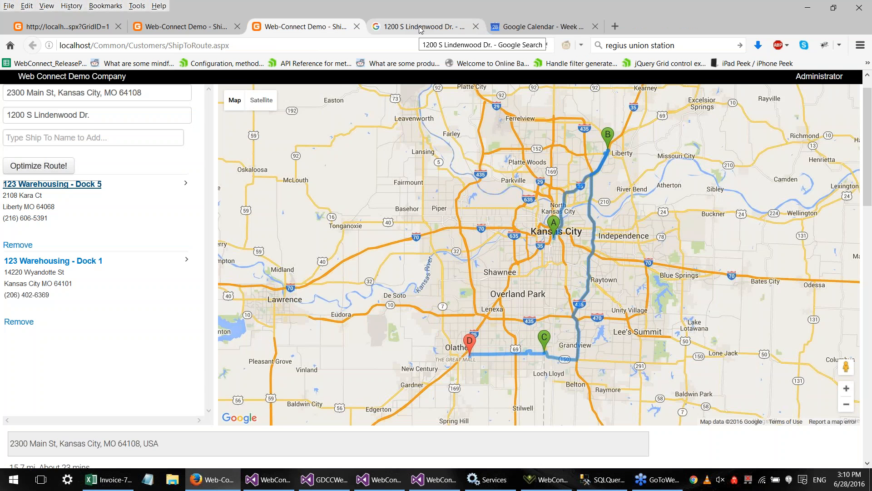
left_click(82, 144)
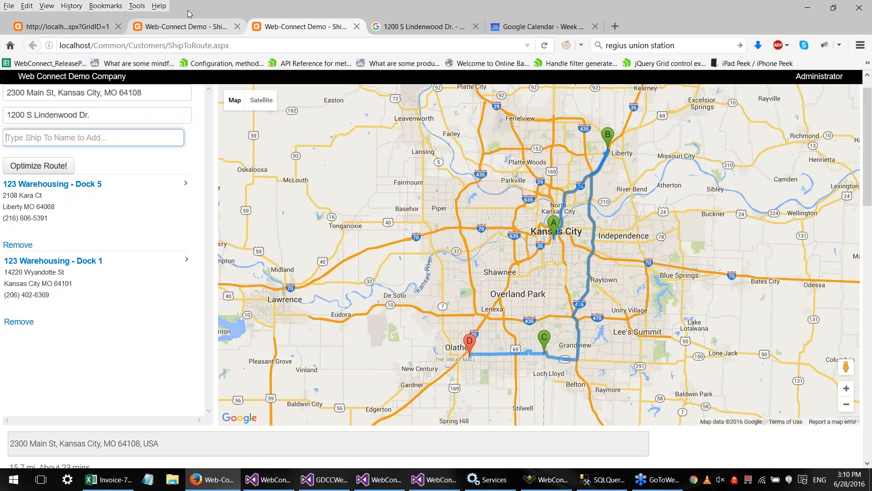
left_click(209, 32)
double_click(255, 43)
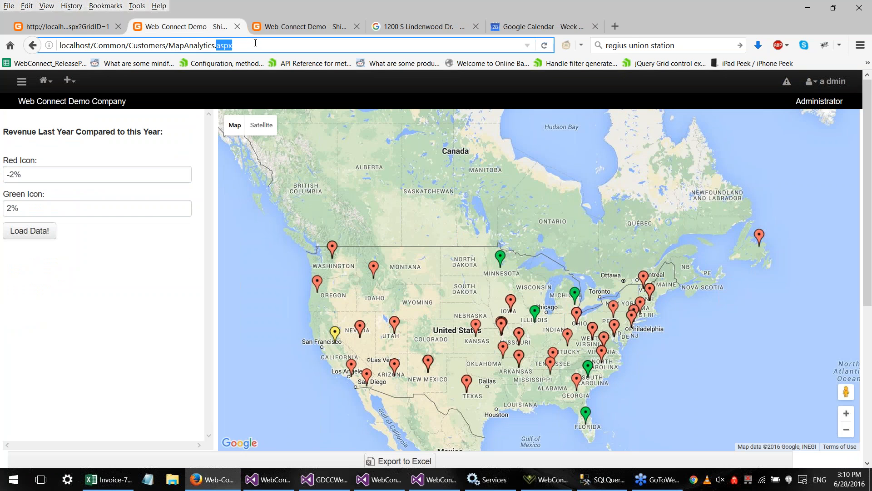
left_click(264, 43)
scroll(135, 246, "down", 5)
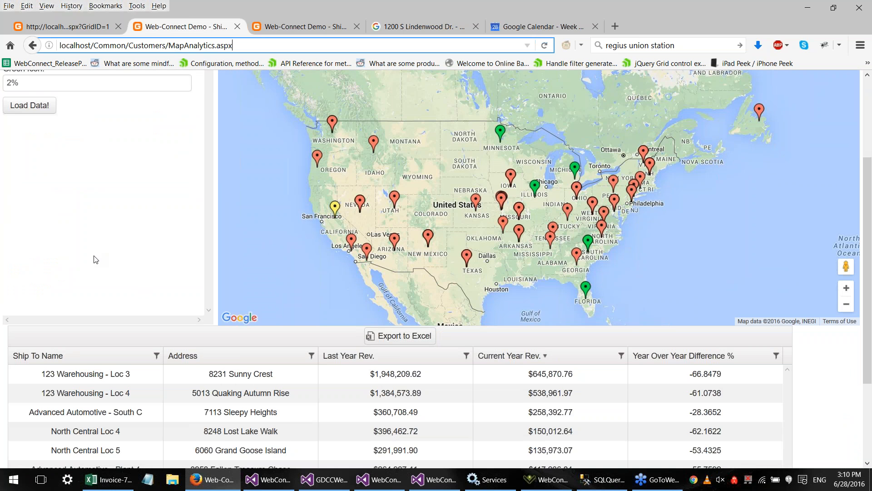
scroll(95, 259, "up", 5)
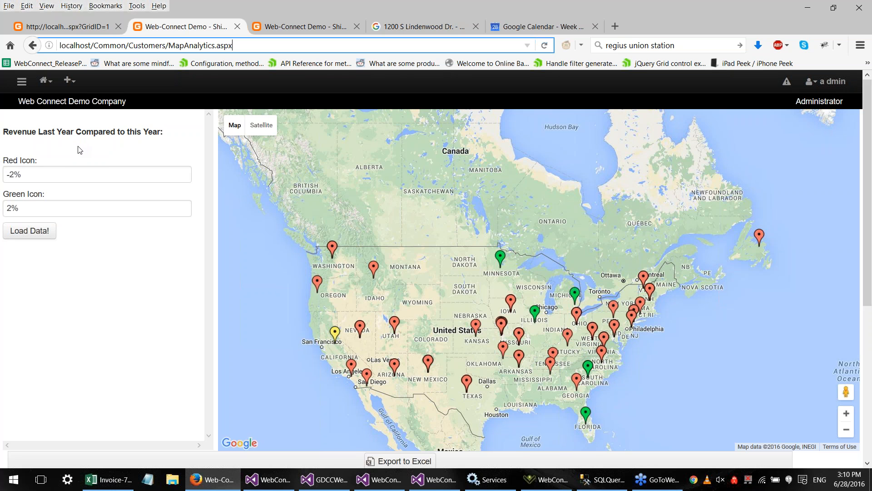
Examine the red and green icon thresholds used for comparing last year's revenue with this year's
left_click(63, 168)
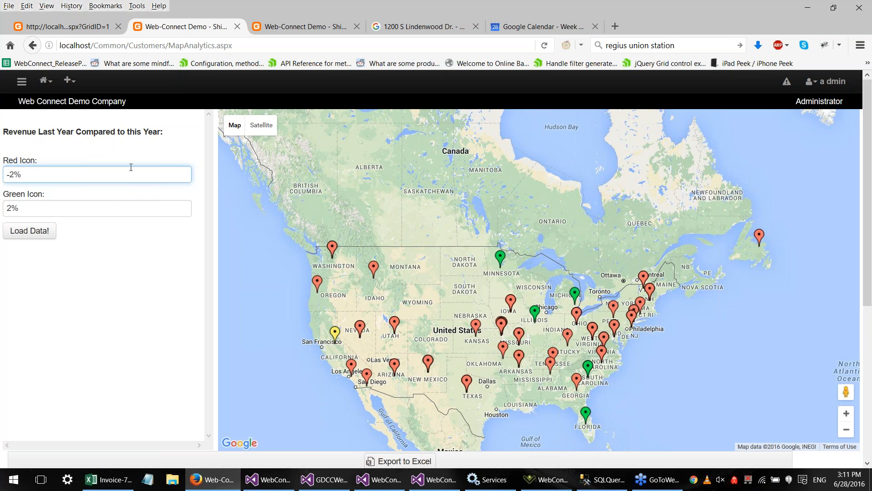
left_click_drag(4, 178, 16, 176)
left_click(104, 212)
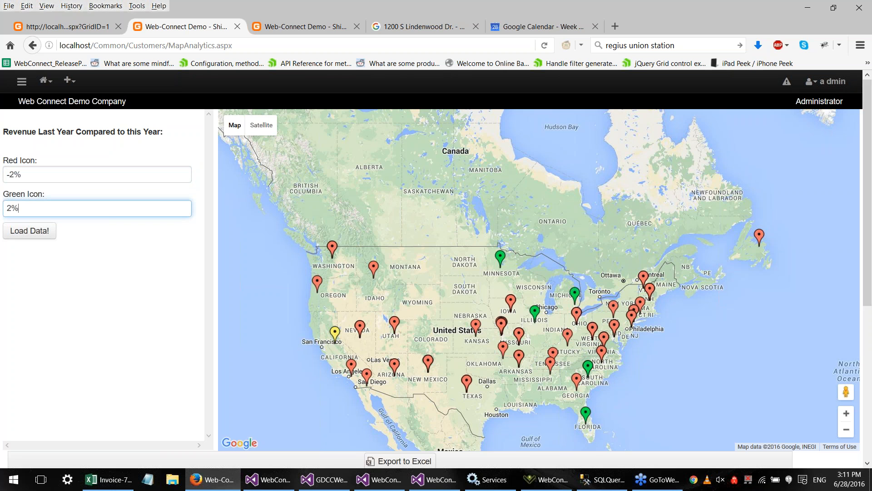
left_click_drag(419, 290, 401, 259)
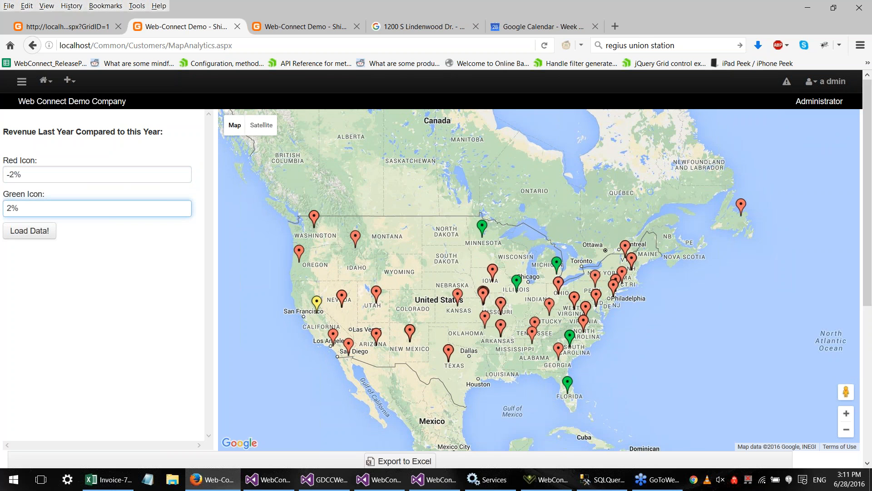
double_click(35, 175)
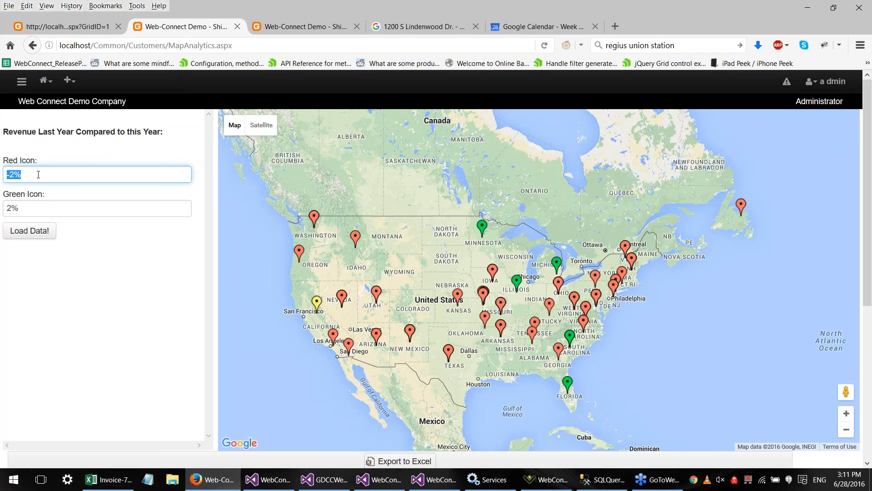
left_click(57, 211)
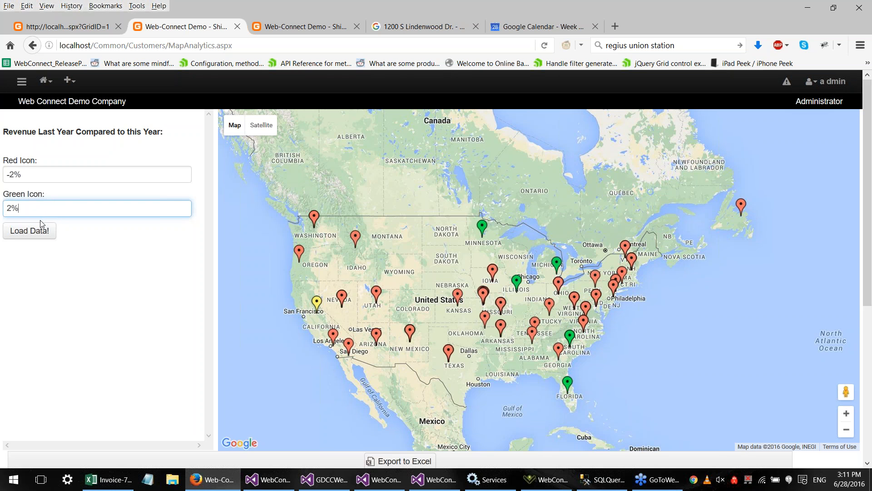
triple_click(13, 175)
left_click(18, 179)
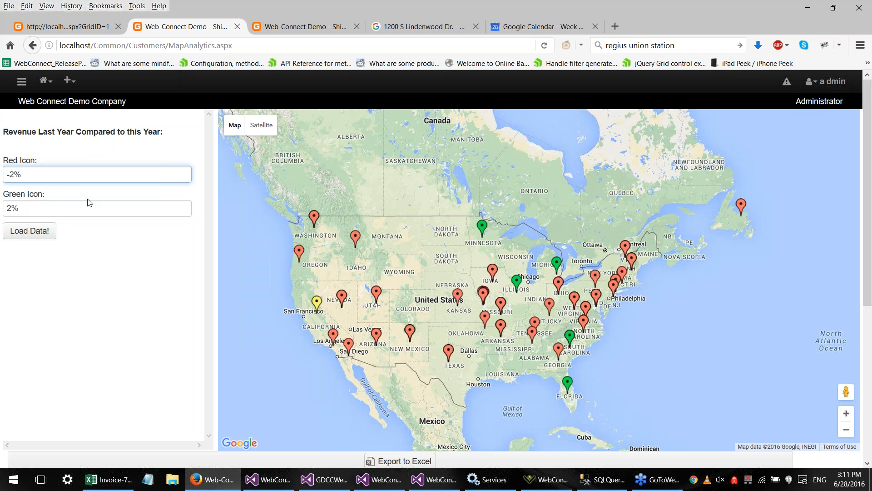
View the year-to-date revenue details of the 123 Warehousing - Dock 3 marker near Kansas City and close them
left_click_drag(453, 242, 439, 222)
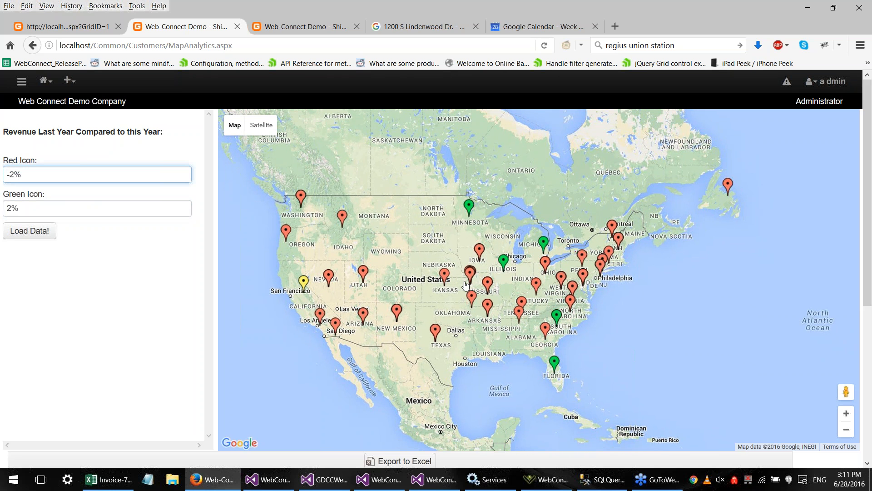
scroll(470, 285, "up", 1)
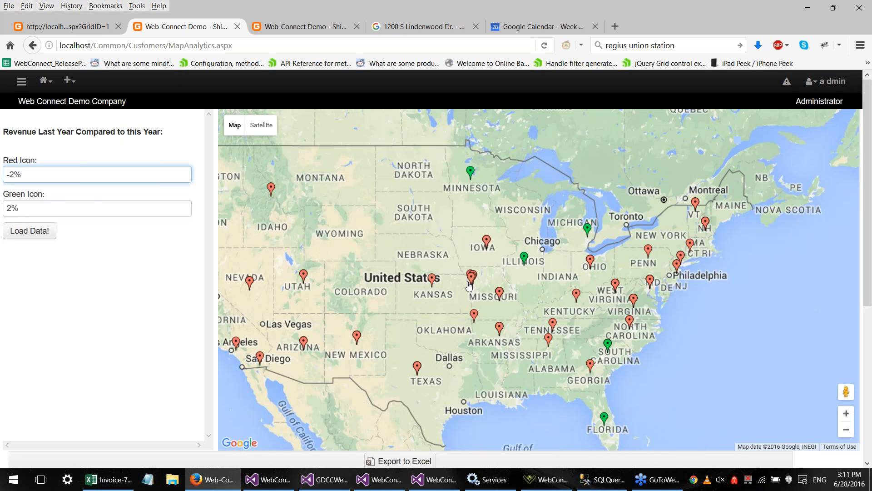
scroll(470, 285, "up", 1)
left_click(475, 281)
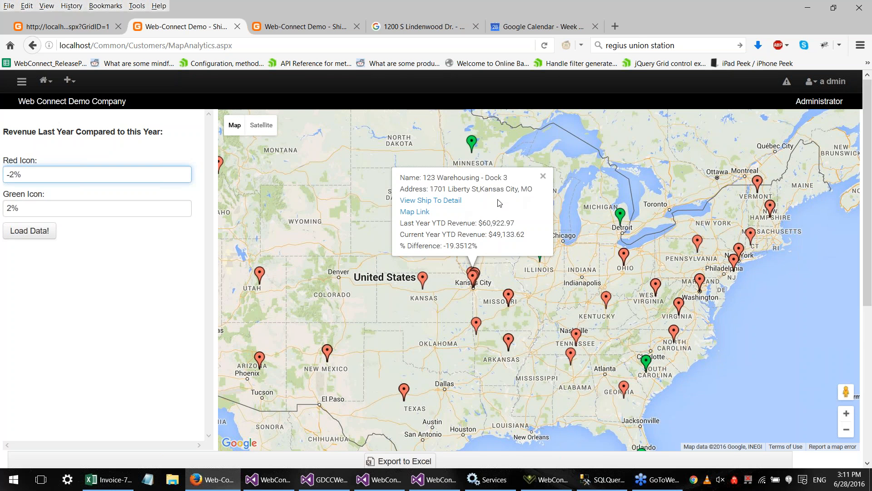
left_click_drag(473, 225, 517, 239)
left_click(505, 242)
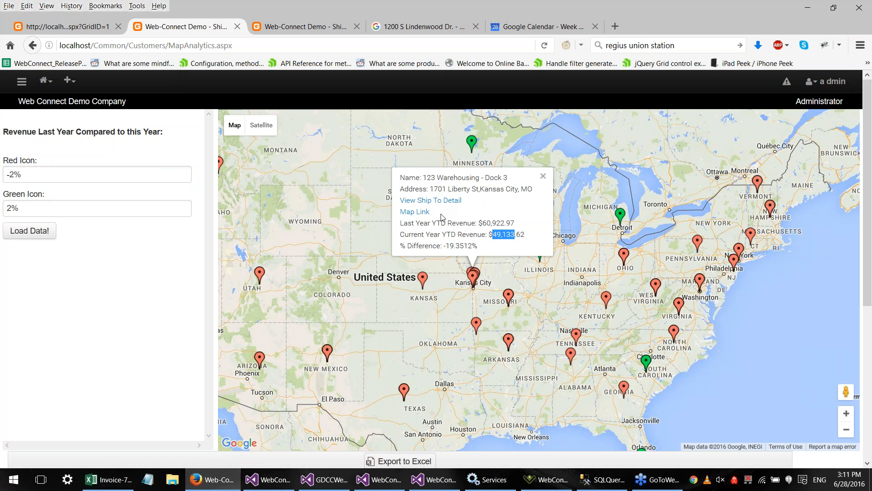
left_click(543, 176)
View the year-to-date revenue details of the green marker in Illinois and close them
mouse_move(450, 214)
left_mouse_down()
mouse_move(531, 216)
mouse_move(488, 236)
mouse_move(414, 217)
left_mouse_up()
left_click(598, 258)
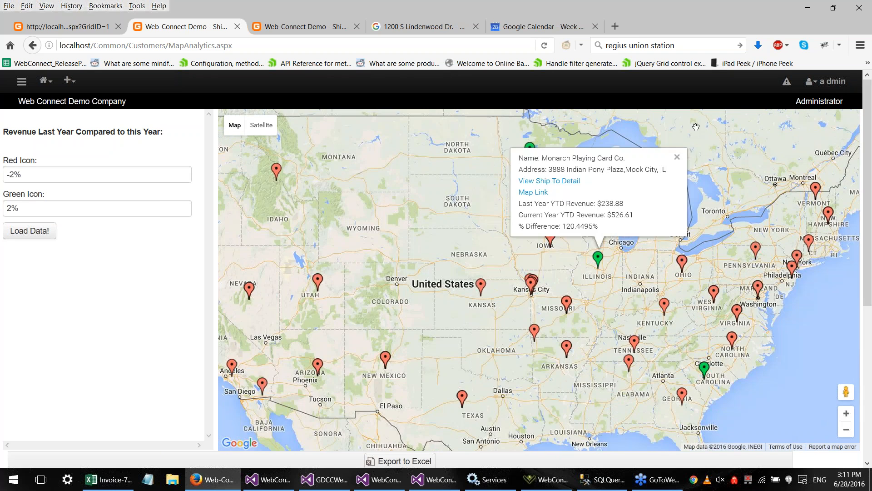
left_click(677, 156)
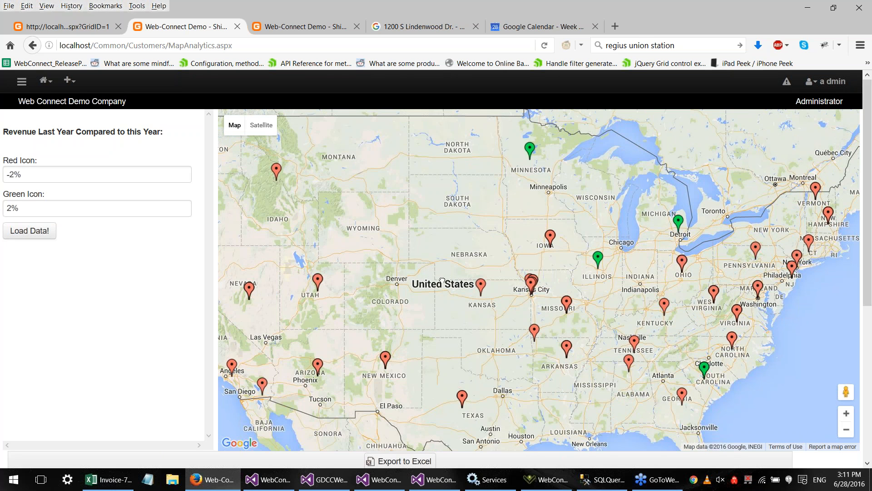
Examine the distribution of coloured ship-to markers across the map and the revenue comparison grid beneath it
left_click_drag(442, 281, 434, 167)
left_click_drag(614, 274, 523, 405)
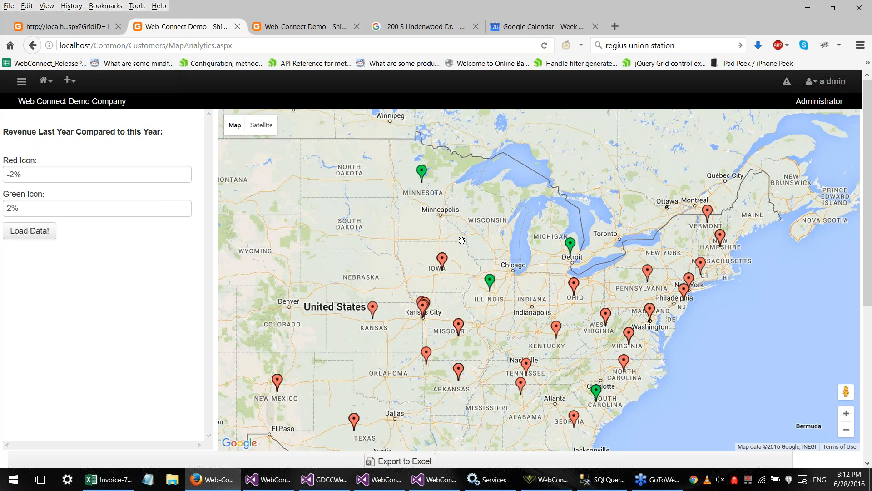
left_click_drag(462, 237, 558, 225)
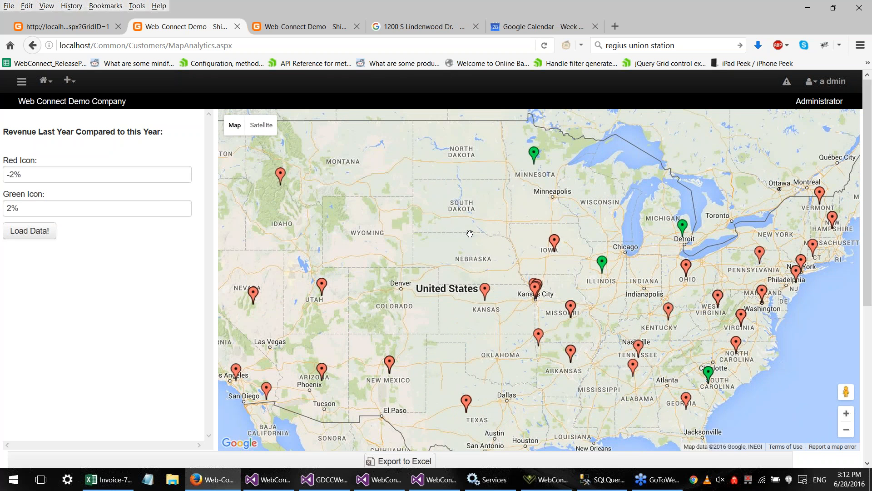
scroll(470, 234, "down", 1)
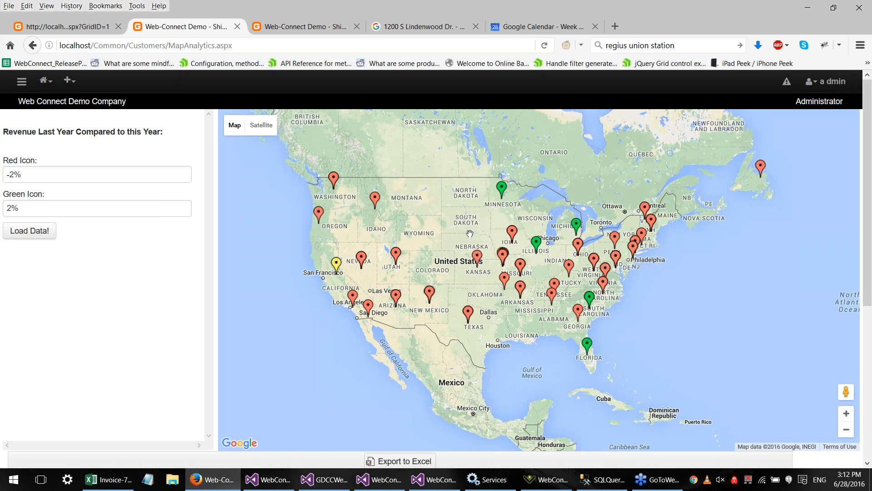
scroll(470, 233, "up", 1)
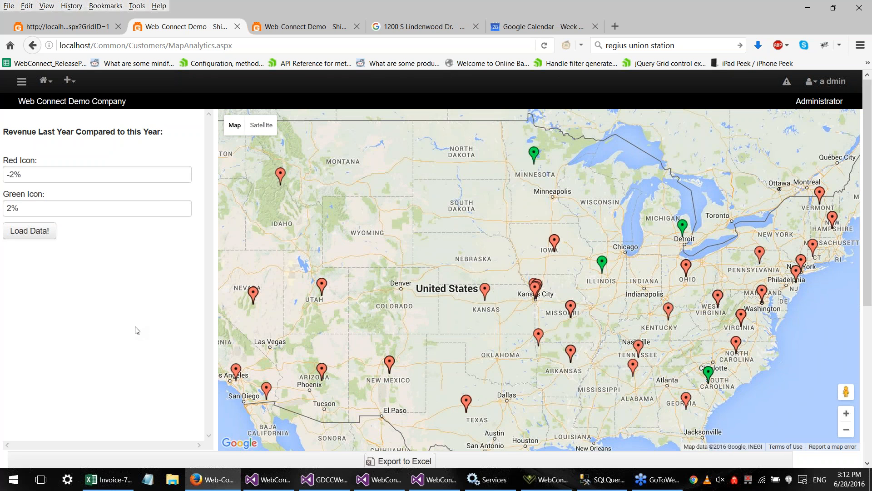
scroll(137, 331, "down", 3)
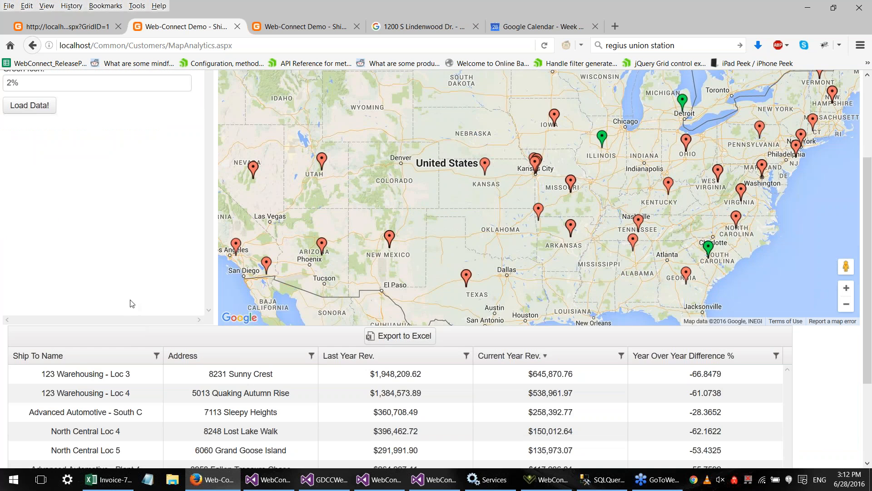
scroll(126, 297, "down", 1)
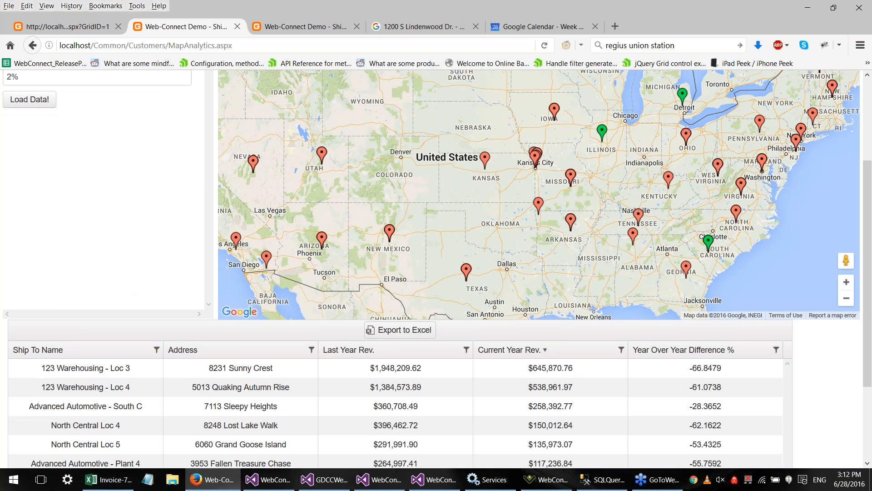
scroll(136, 369, "down", 3)
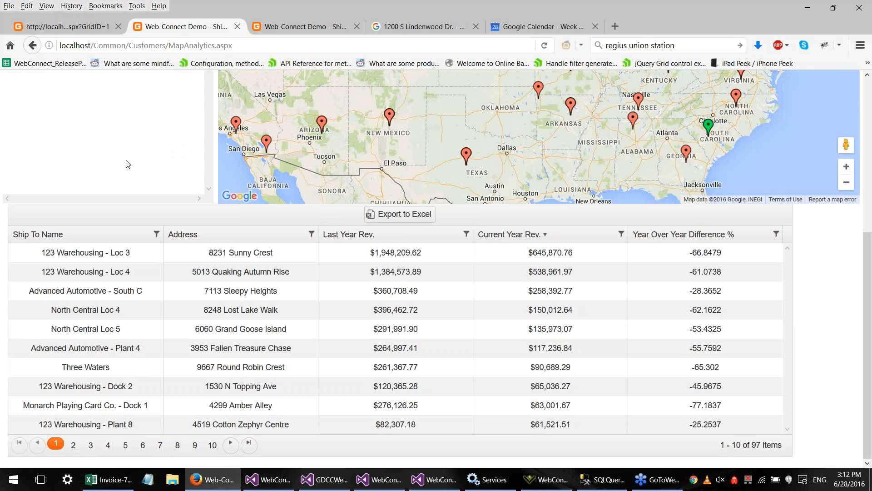
scroll(127, 164, "up", 1)
scroll(128, 163, "up", 4)
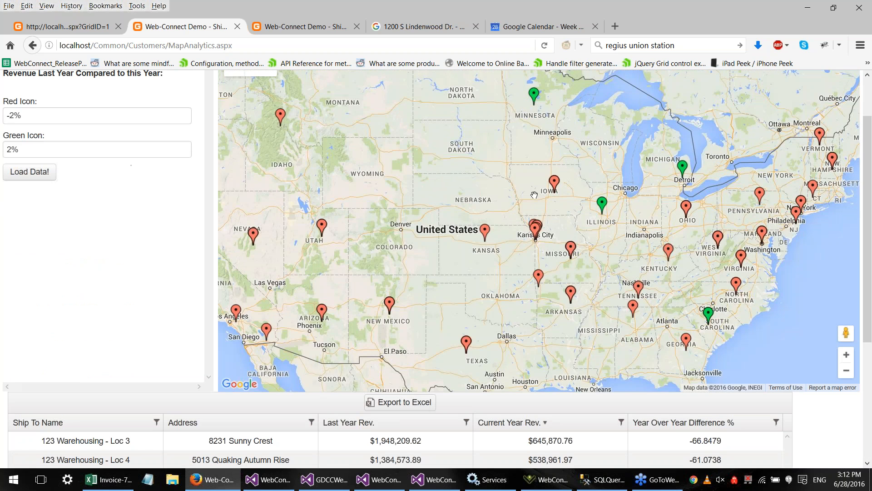
View the revenue details of the green Minnesota marker alongside the ship-to grid, check the route page, and close the details
left_click(534, 94)
left_click_drag(486, 96, 588, 110)
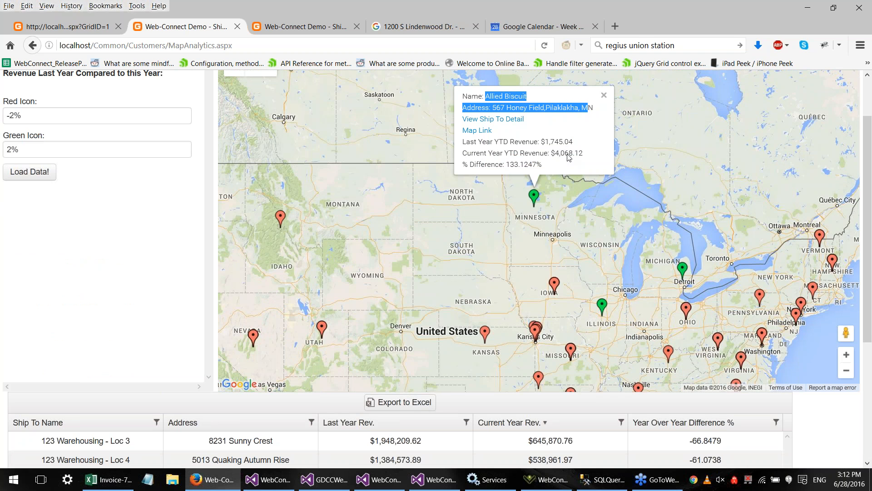
left_click(136, 237)
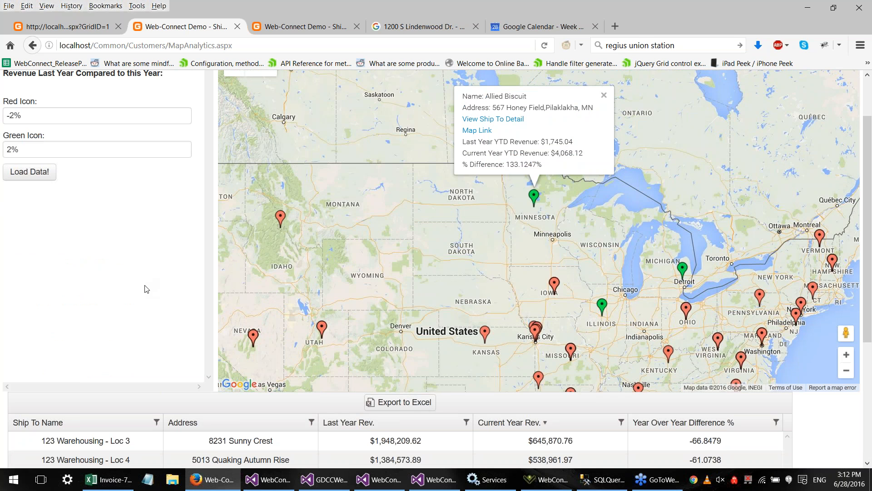
scroll(144, 289, "down", 4)
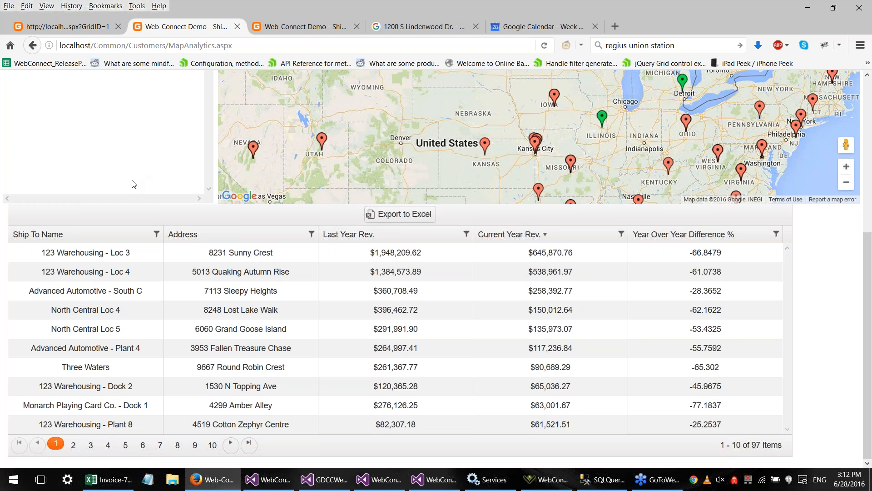
scroll(133, 184, "up", 5)
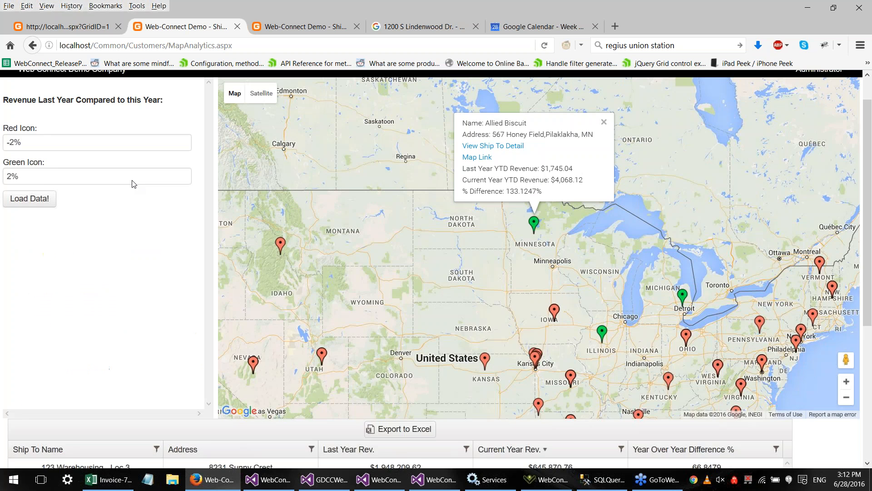
left_click(296, 28)
left_click(173, 29)
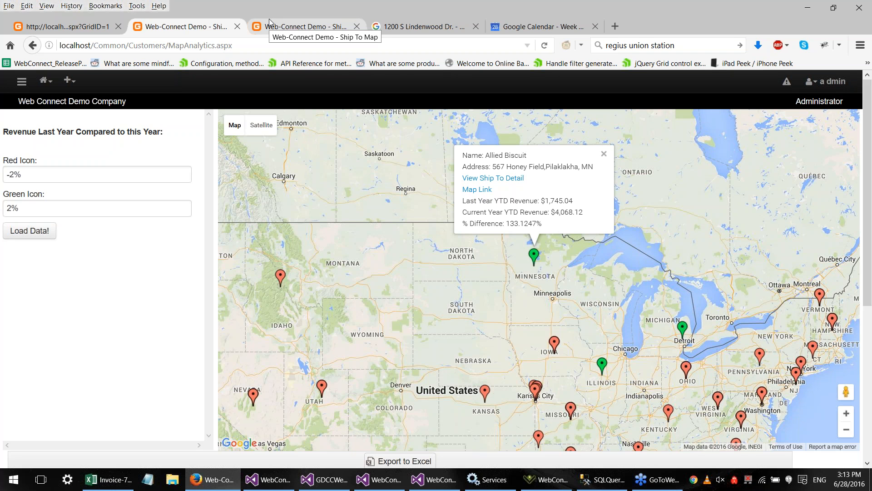
left_click(604, 154)
scroll(604, 156, "up", 1)
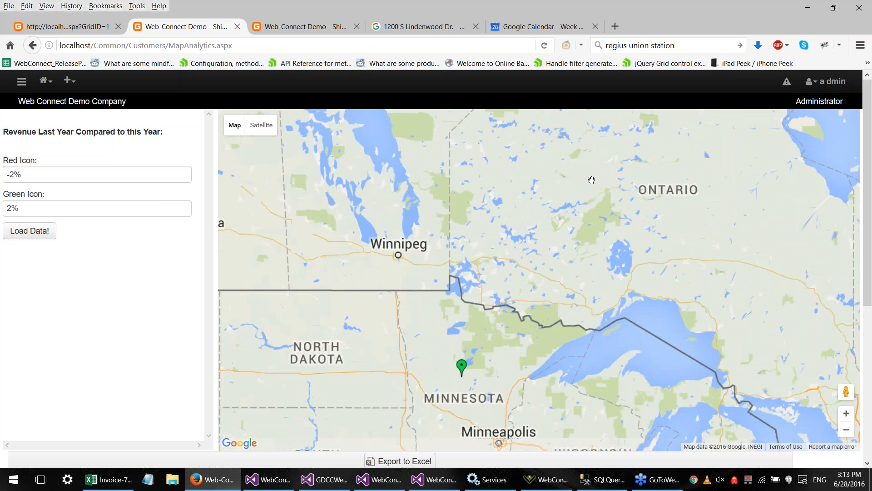
left_click_drag(398, 360, 445, 188)
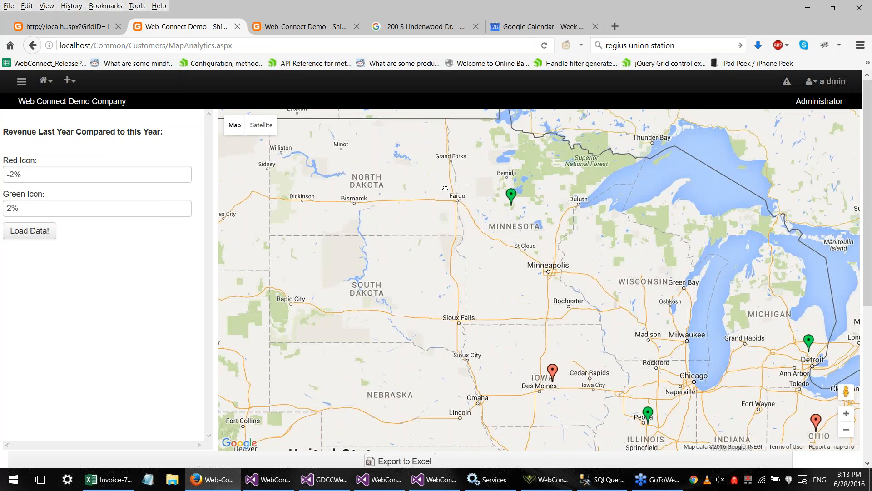
scroll(459, 206, "down", 1)
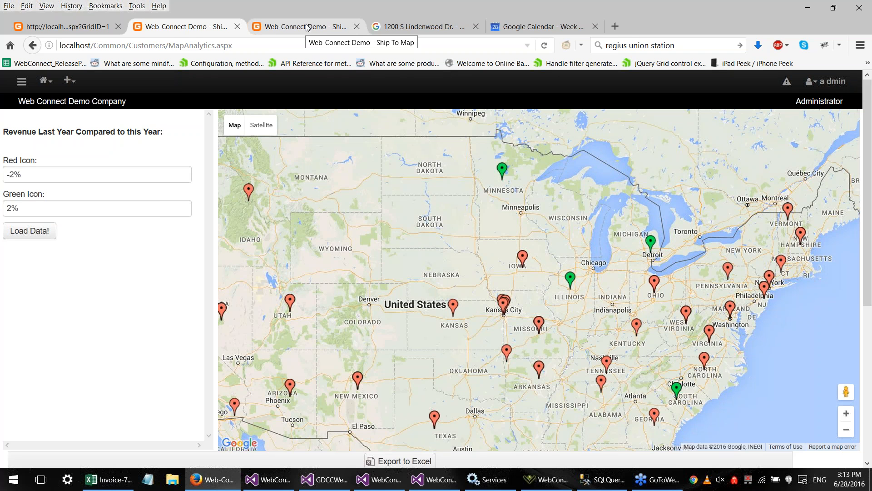
left_click_drag(401, 152, 470, 195)
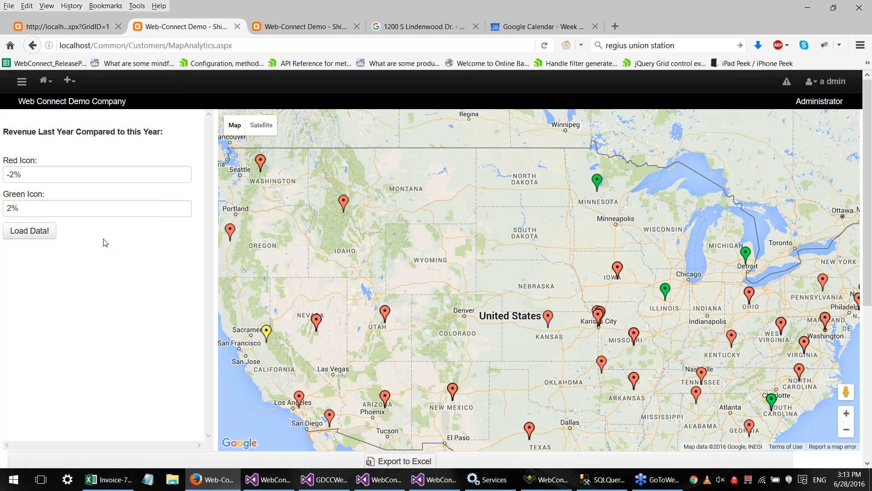
scroll(105, 243, "down", 5)
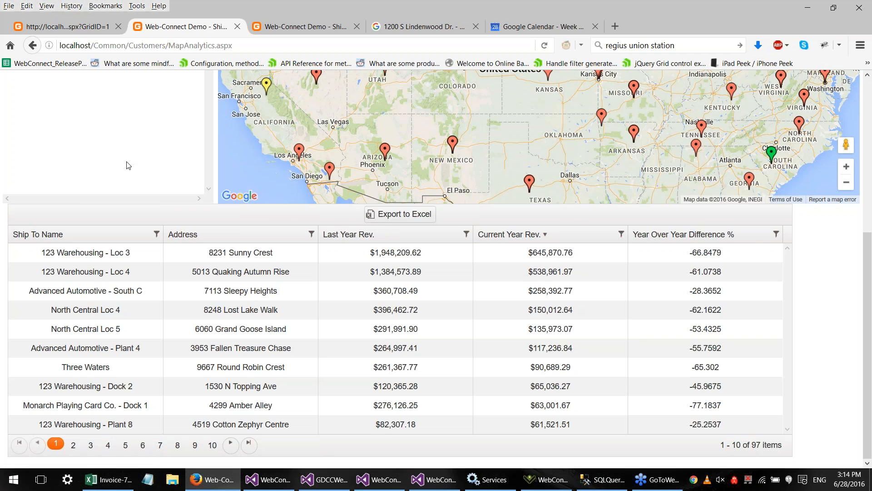
scroll(127, 166, "up", 5)
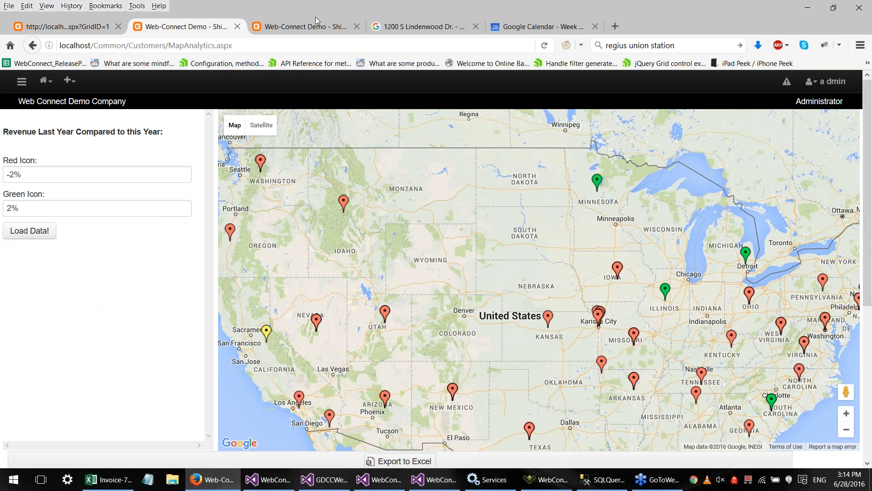
Display the invoice grid on the grid management page and fit the Customer column's width to its contents
left_click(83, 28)
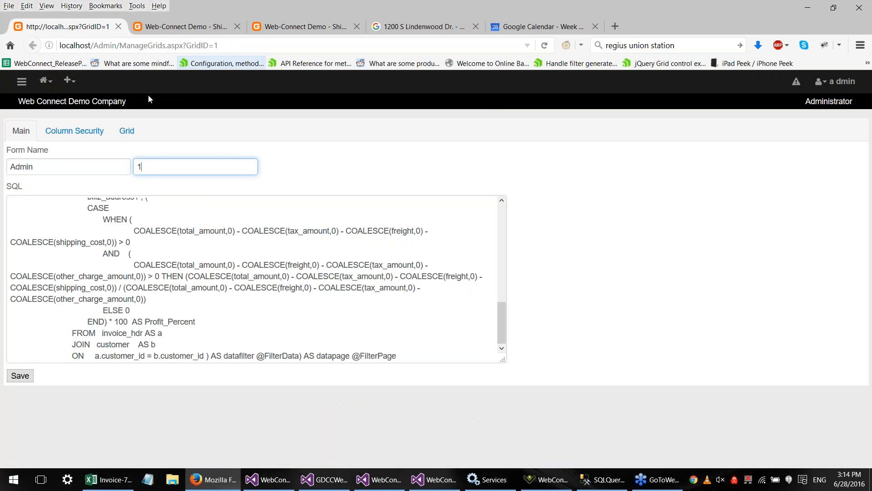
left_click(126, 140)
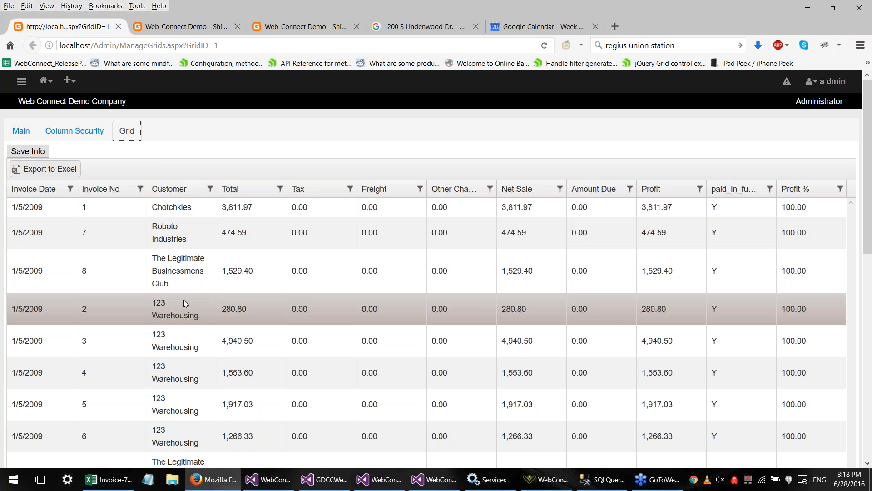
double_click(217, 186)
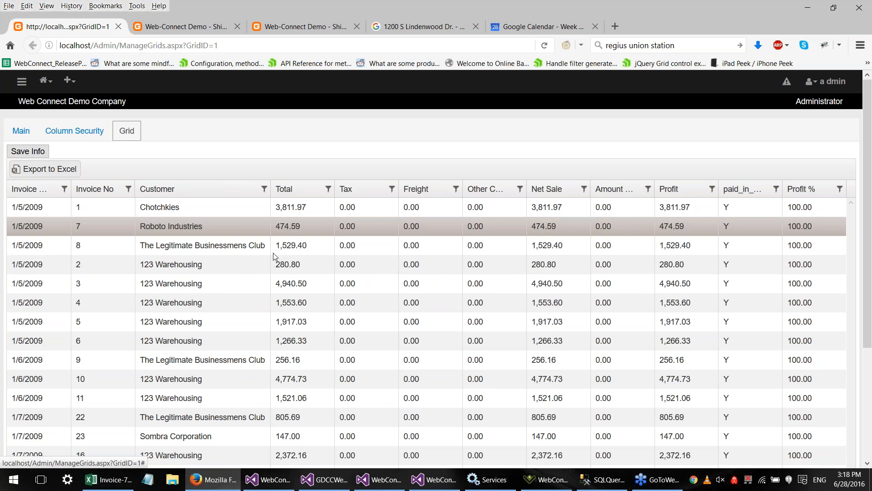
left_click(651, 477)
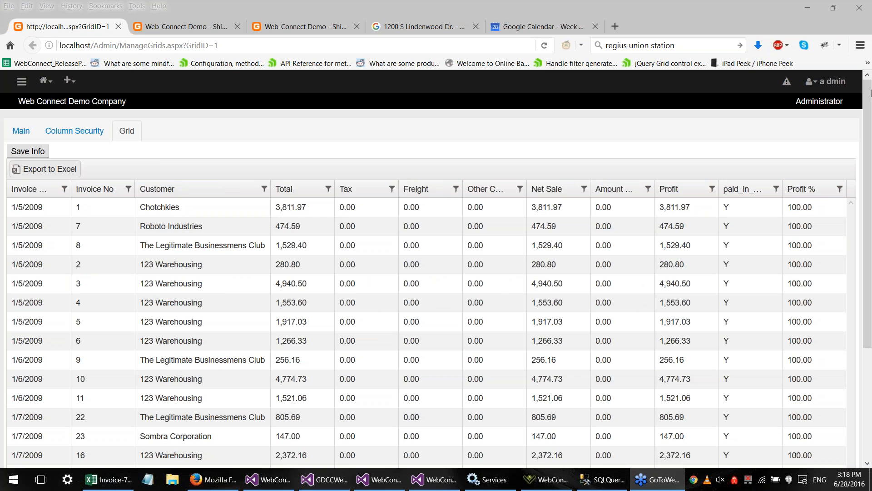